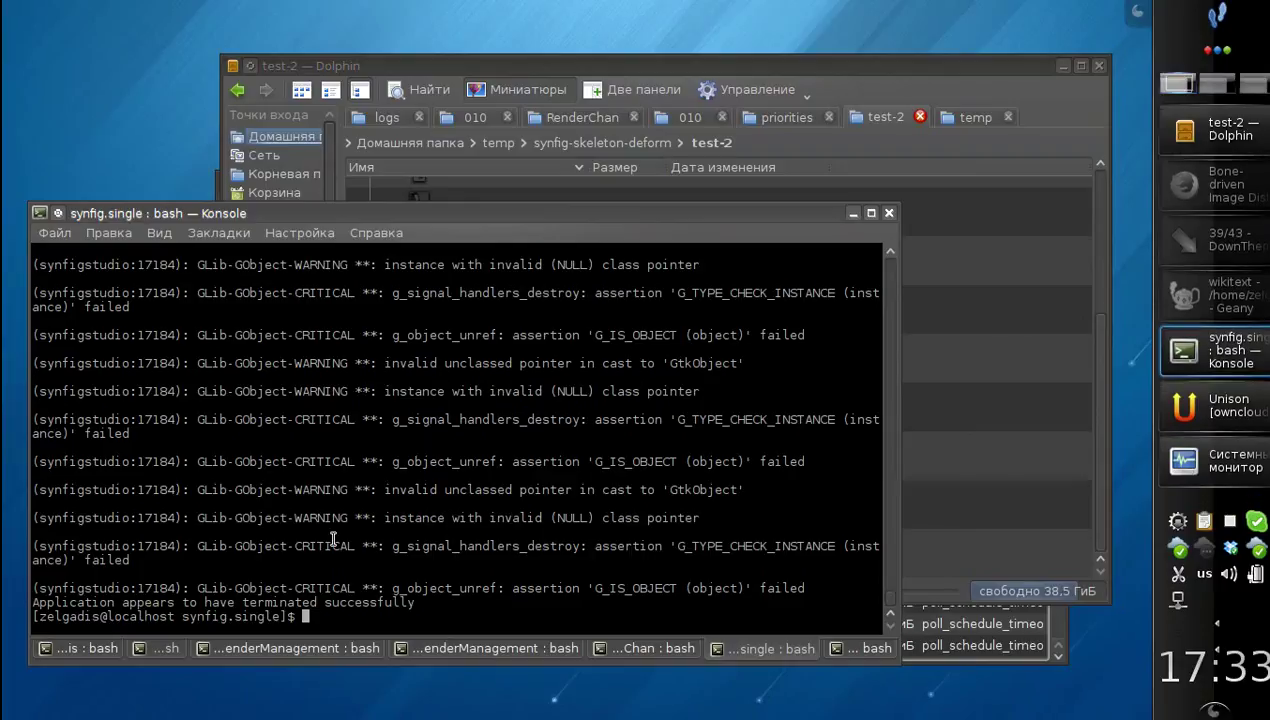
Step: Relaunch Synfig Studio from Konsole and save the new document as cutout-deform-mix-2.sifz
key("Up")
left_click_drag(355, 603, 561, 604)
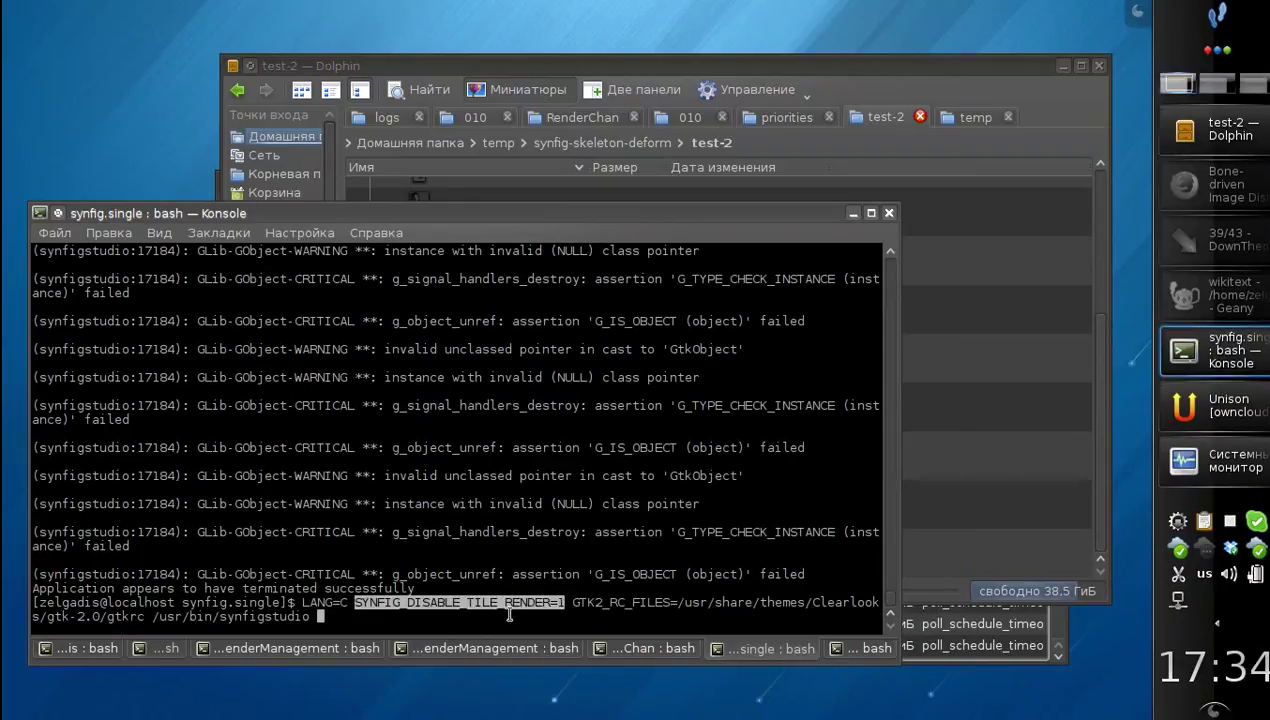
left_click(449, 623)
key("Return")
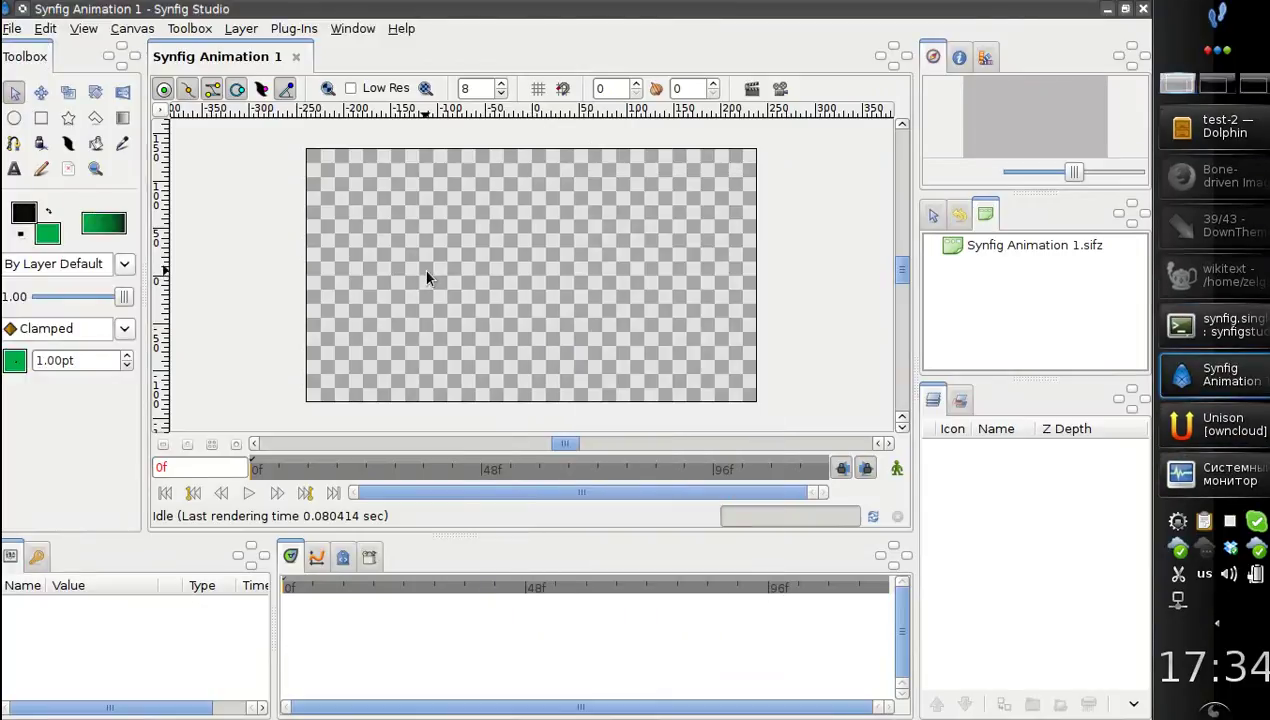
key("ctrl+s")
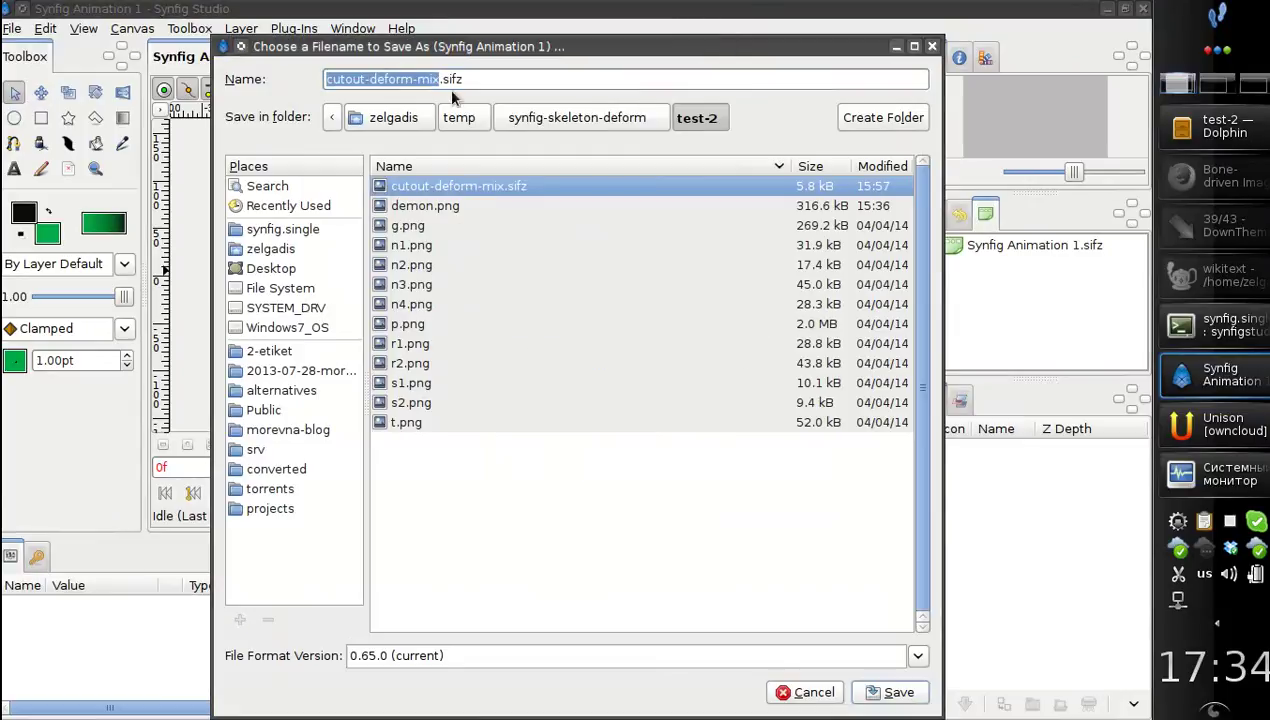
key("Right")
key("Return")
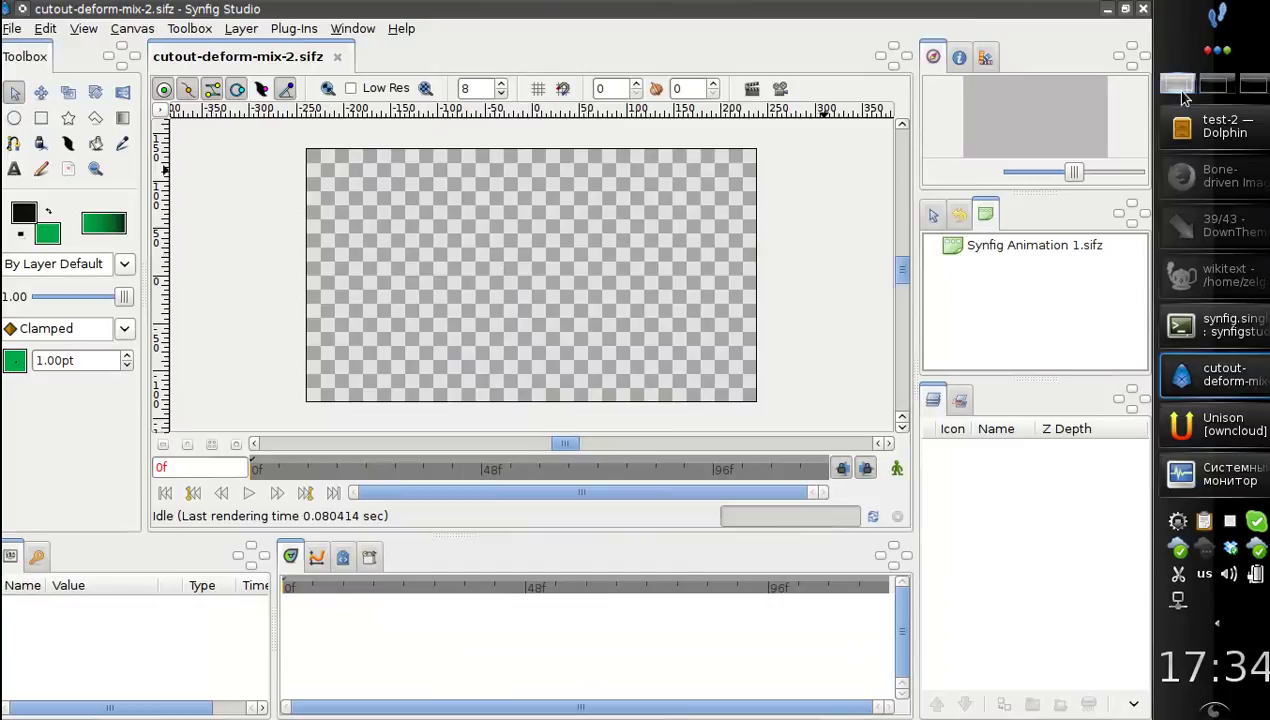
Step: Drag demon.png from the test-2 folder onto the Synfig canvas
left_click(1200, 126)
scroll(651, 403, "up", 3)
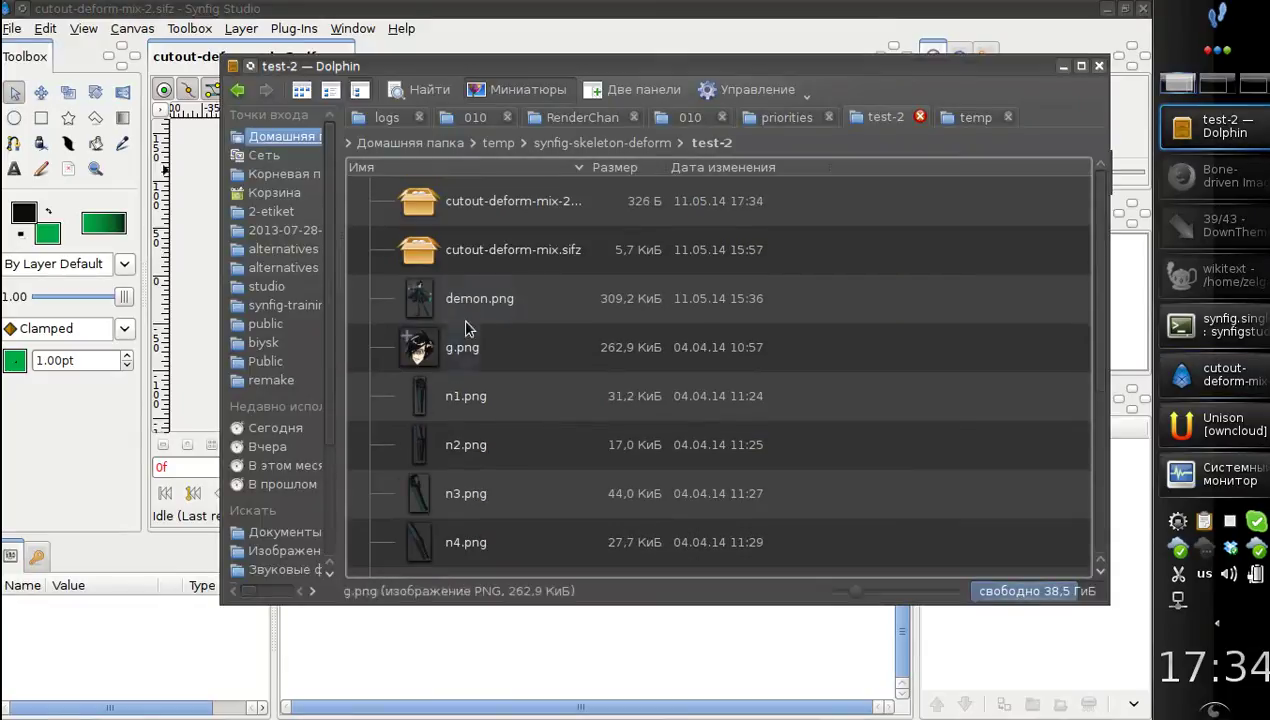
left_click_drag(470, 300, 170, 285)
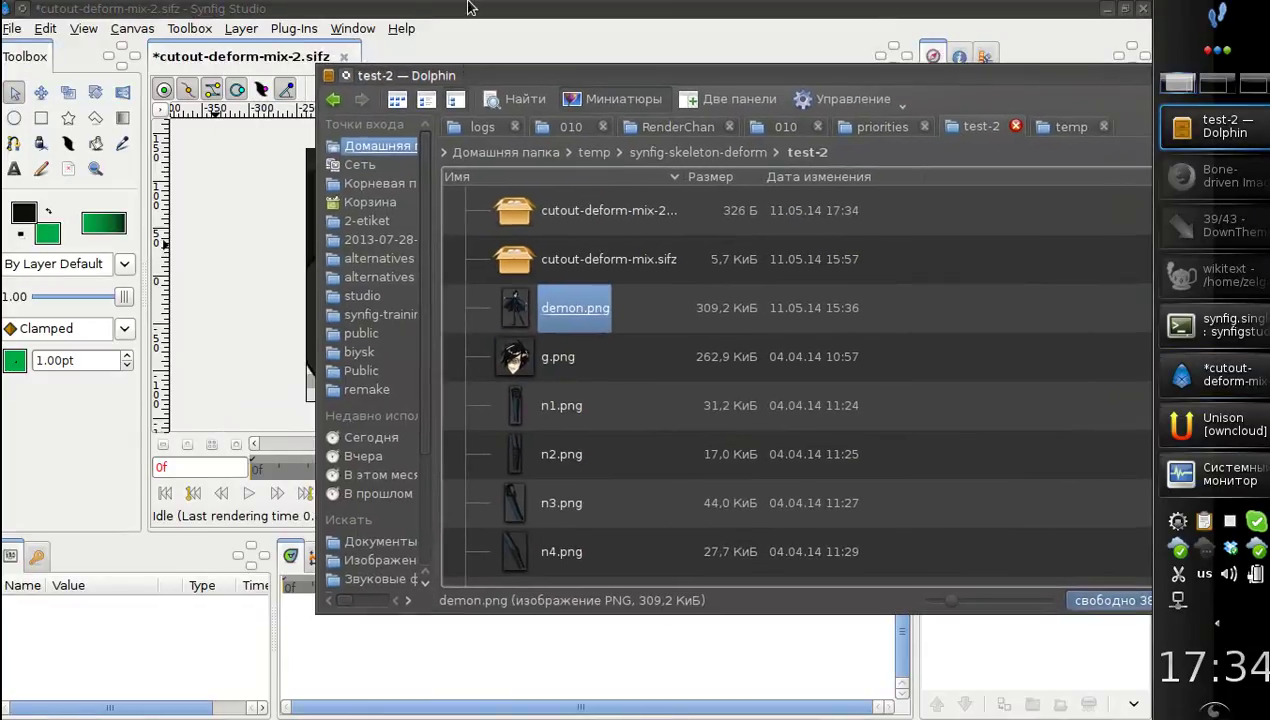
left_click(465, 25)
left_click(573, 283)
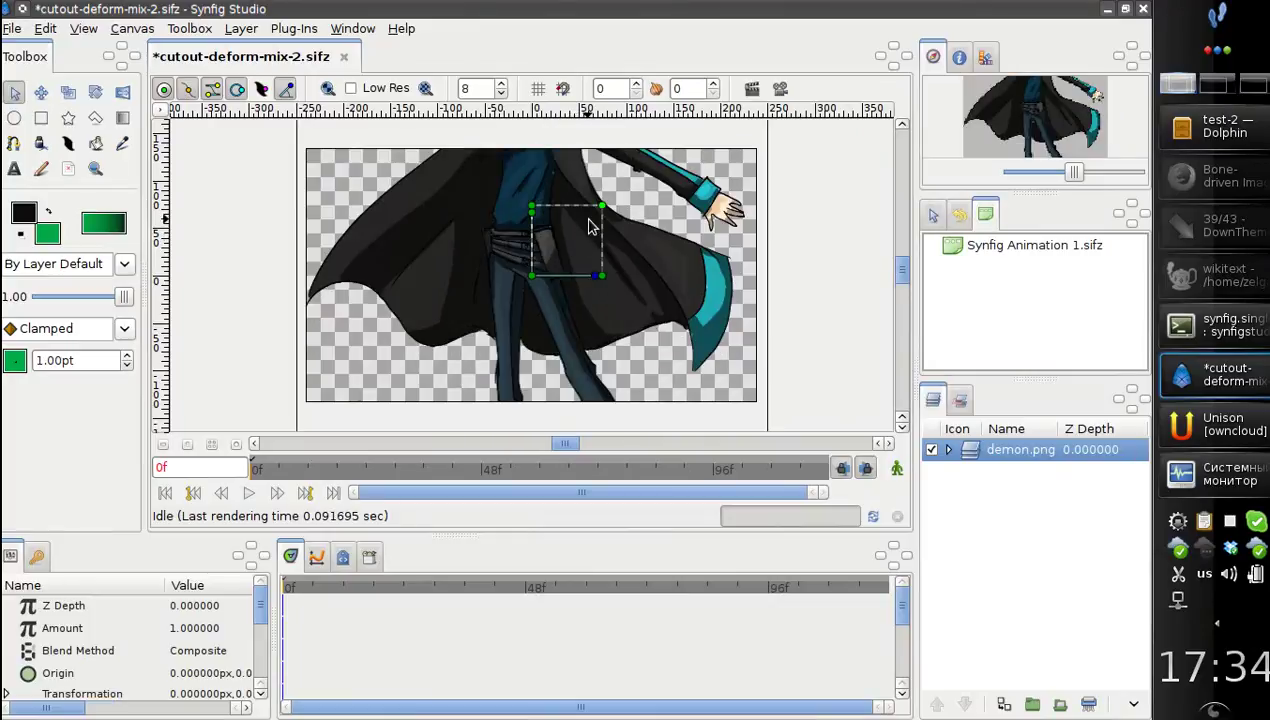
Step: Scale demon.png up so the head and outstretched arms fill the canvas
left_click_drag(601, 209, 593, 240)
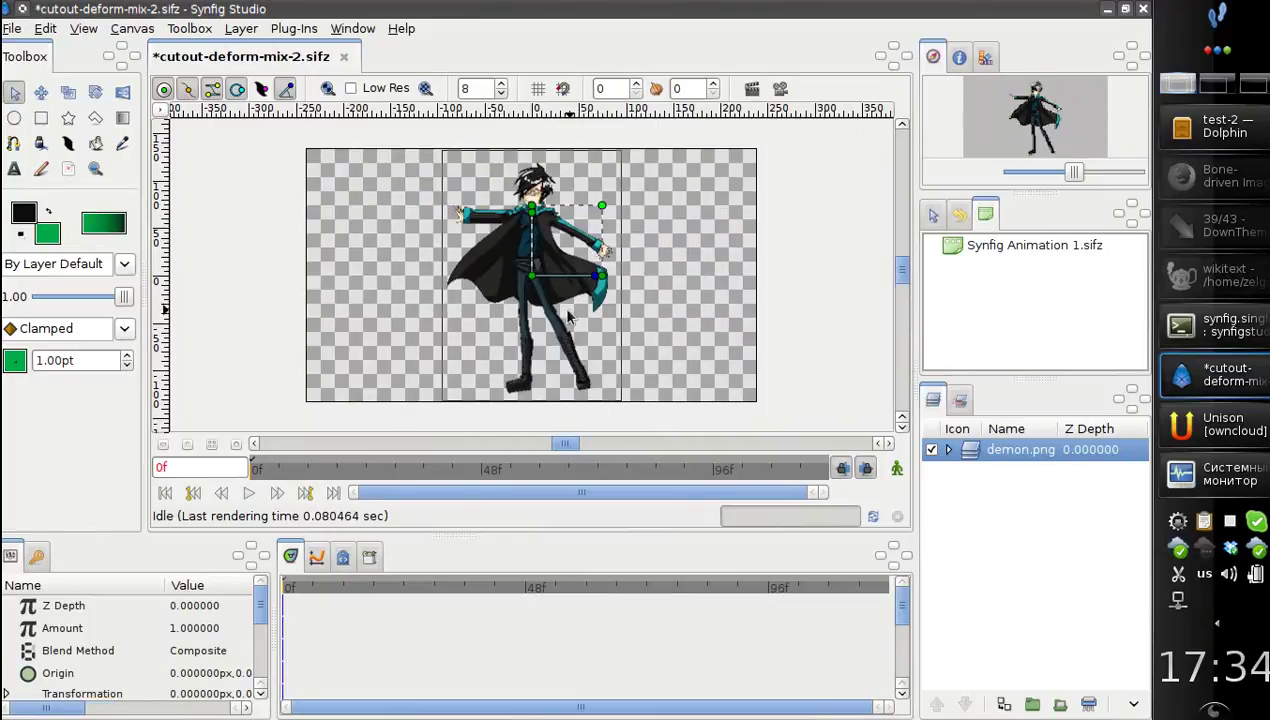
scroll(594, 206, "right", 1)
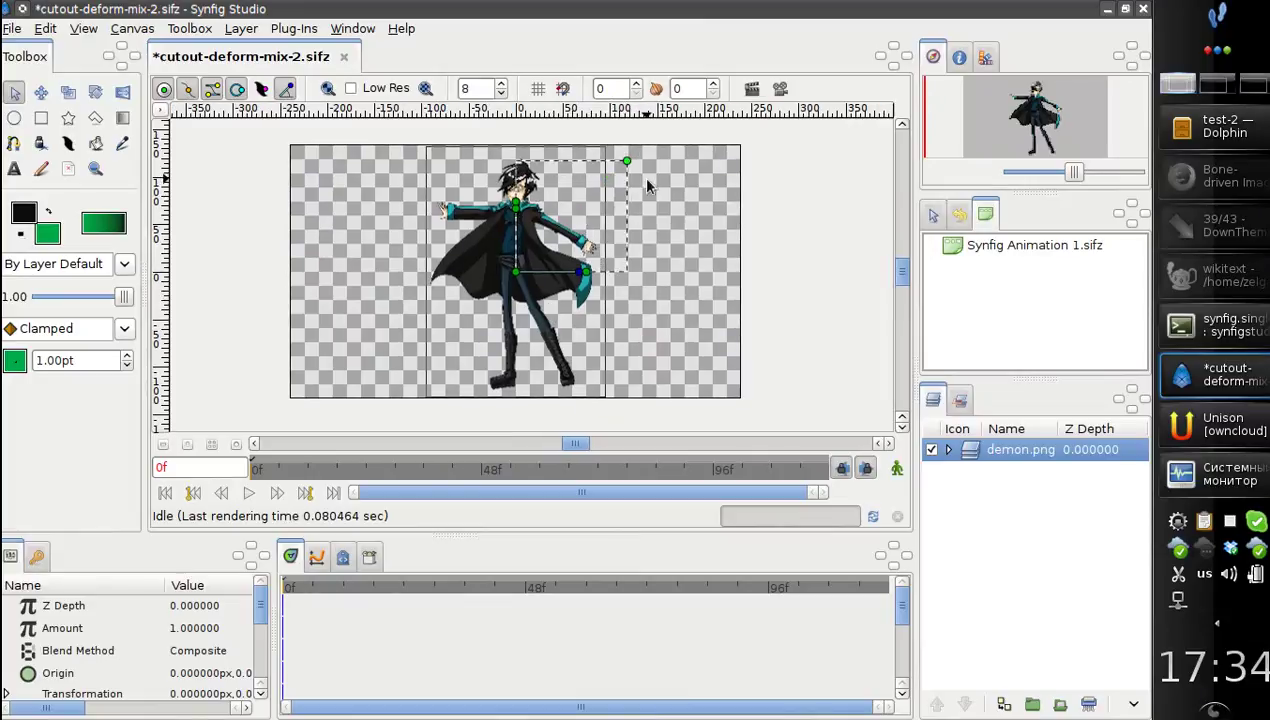
left_click_drag(588, 204, 635, 179)
left_click_drag(513, 278, 516, 402)
Step: Set the demon.png layer's Amount to 0.7
left_click(196, 627)
type("0.7")
key("Return")
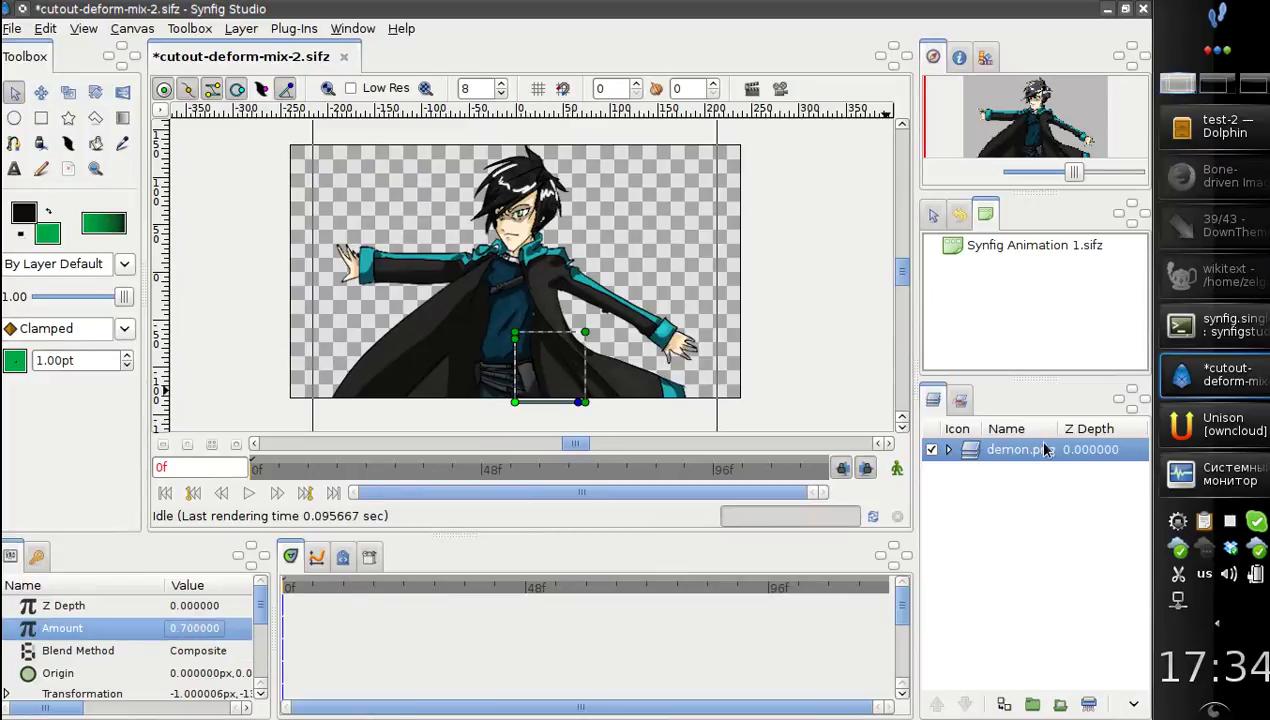
Step: Add a Skeleton layer, place its root bone, and add a child bone toward the left arm
right_click(975, 454)
mouse_move(1030, 118)
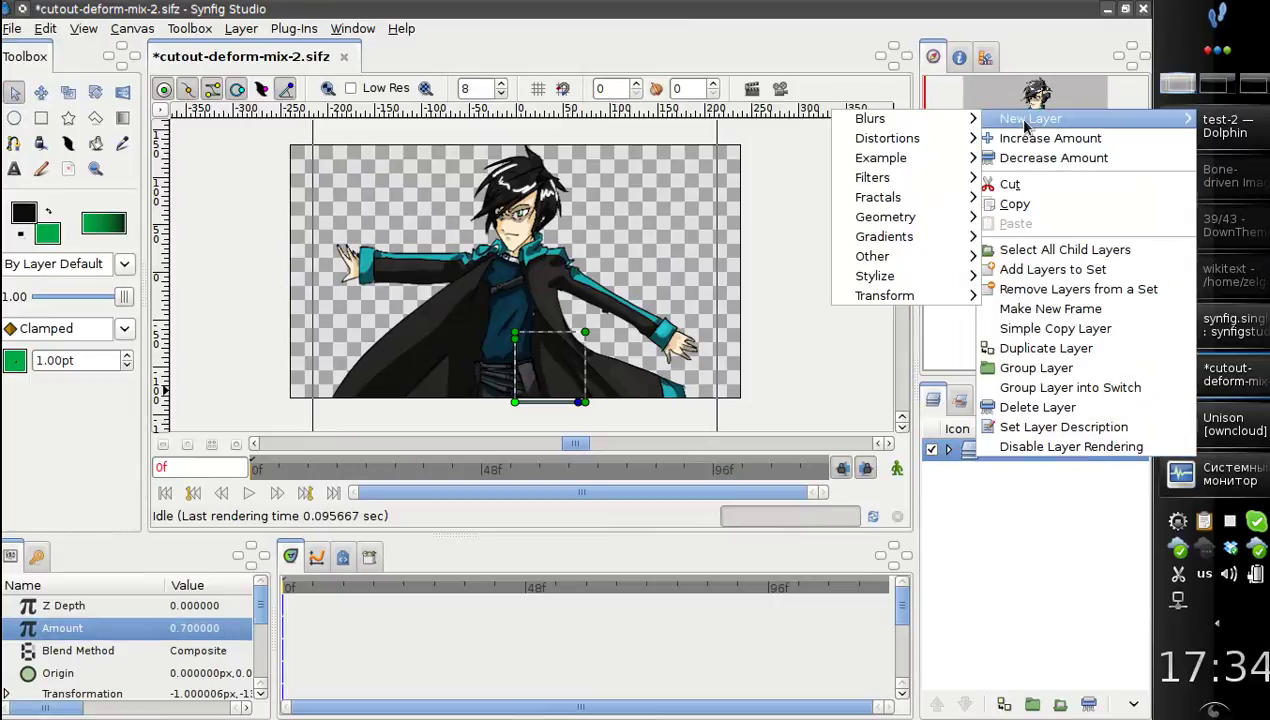
mouse_move(880, 256)
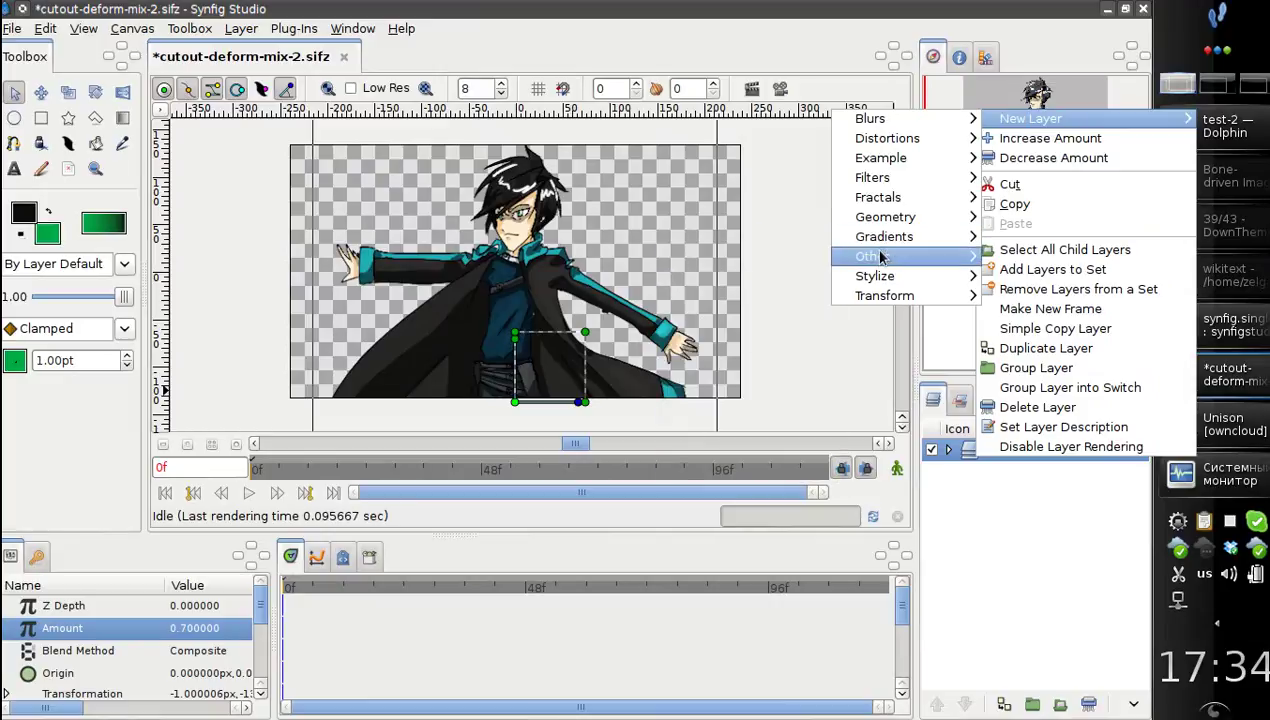
left_click(728, 338)
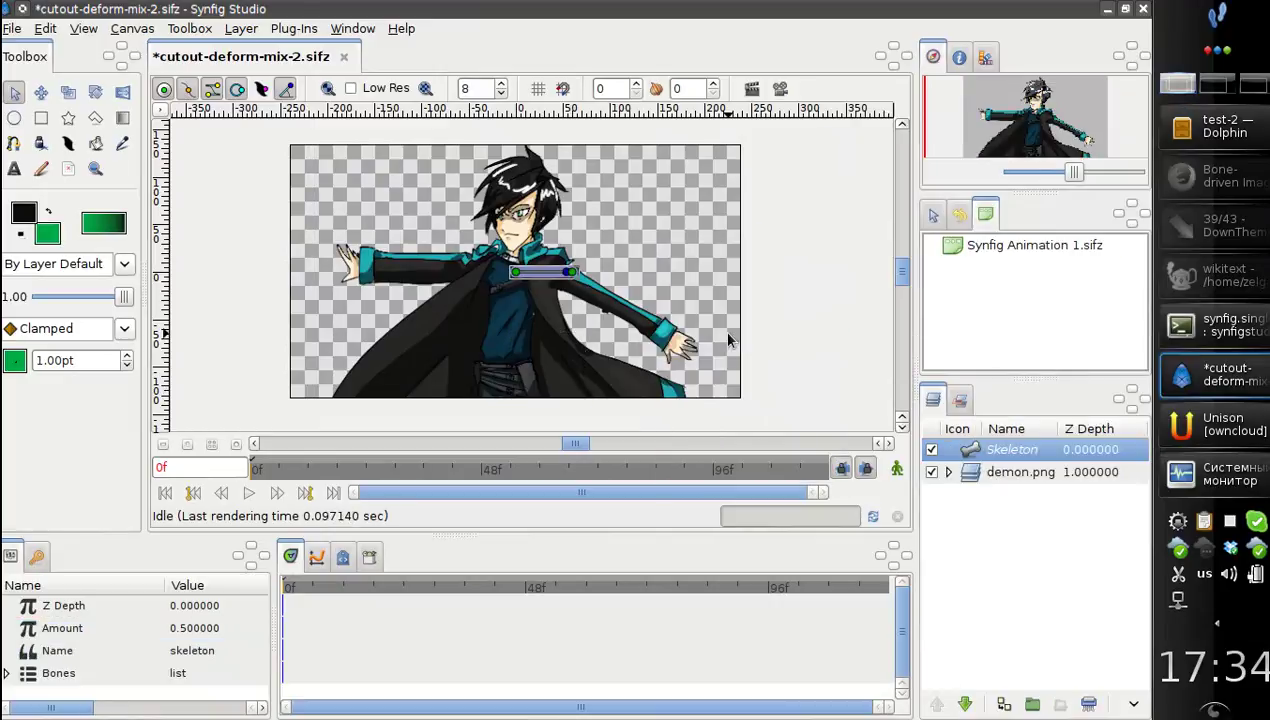
mouse_move(513, 272)
left_mouse_down()
mouse_move(503, 404)
mouse_move(512, 274)
left_mouse_up()
right_click(512, 272)
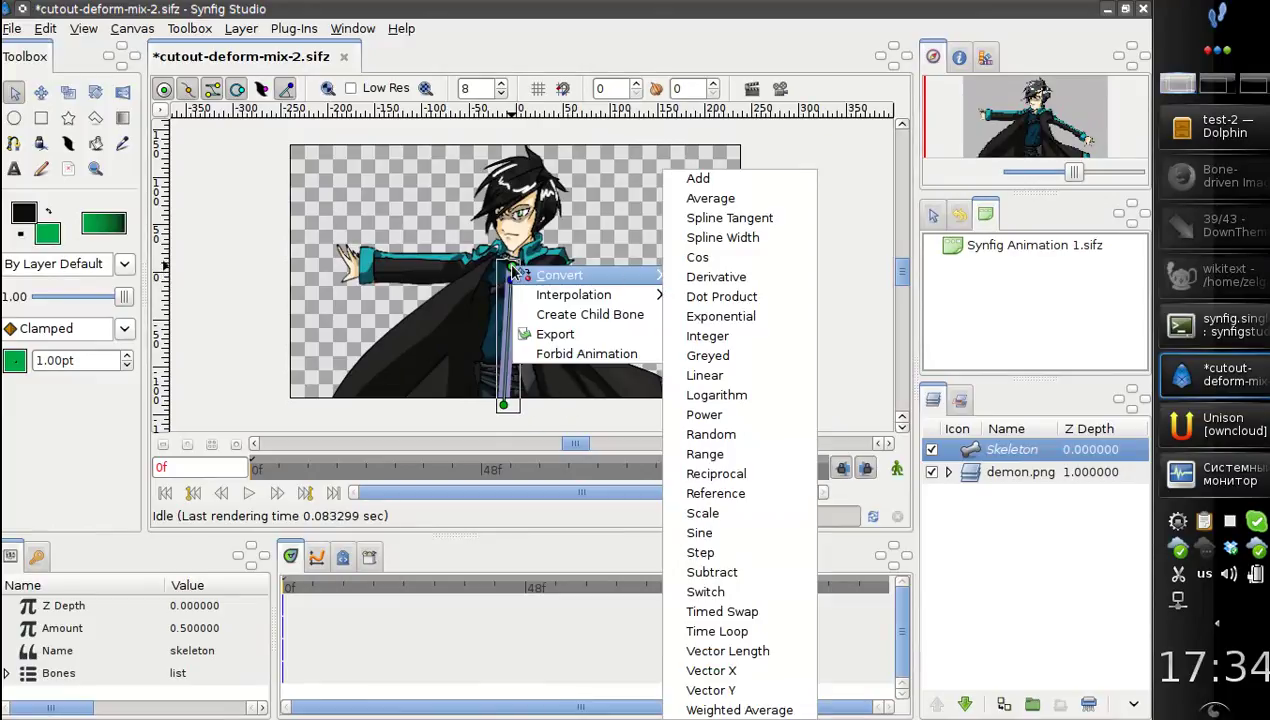
left_click(535, 314)
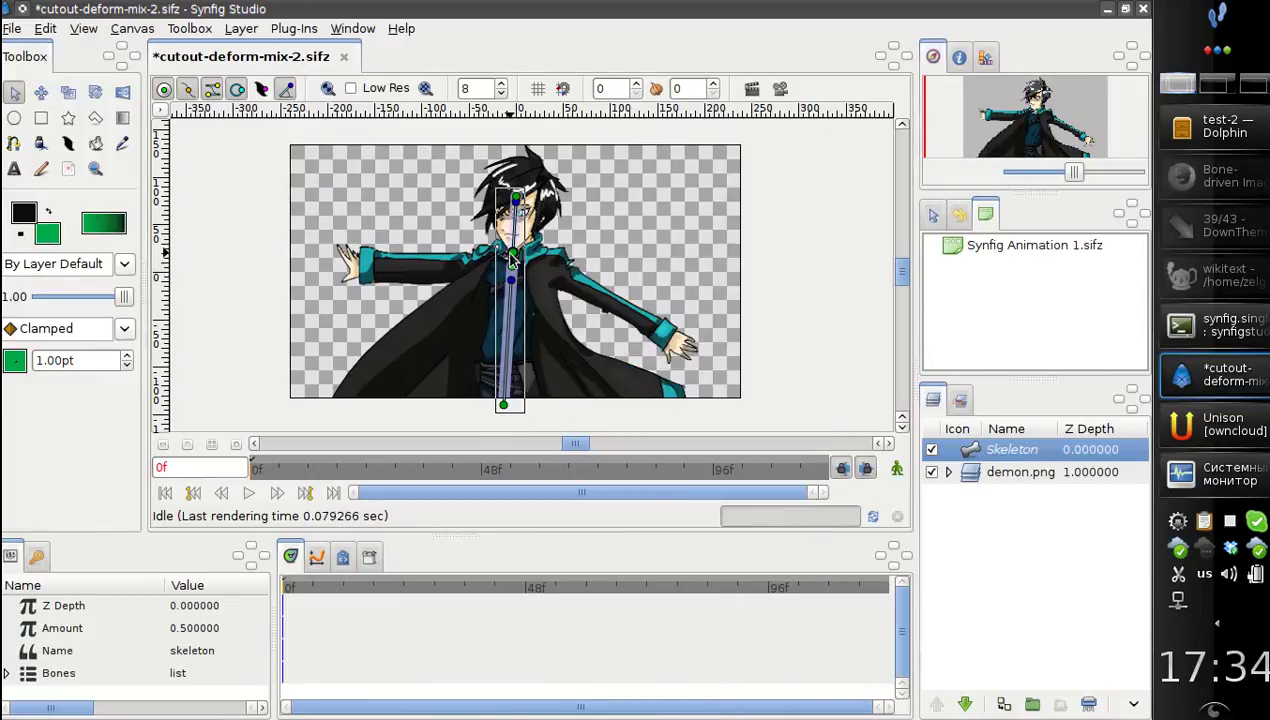
mouse_move(478, 264)
left_mouse_down()
mouse_move(480, 249)
mouse_move(427, 265)
left_mouse_up()
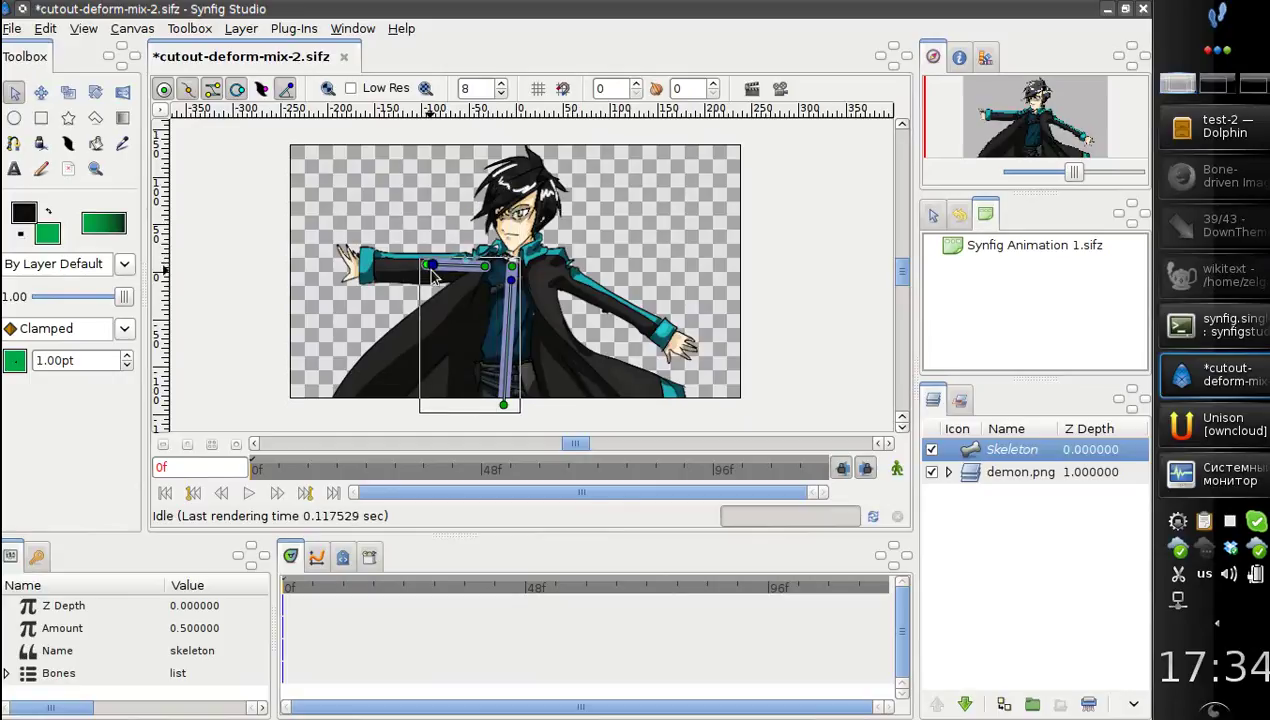
Step: Add a left forearm bone and a right upper-arm bone from the spine top
right_click(428, 272)
left_click(440, 312)
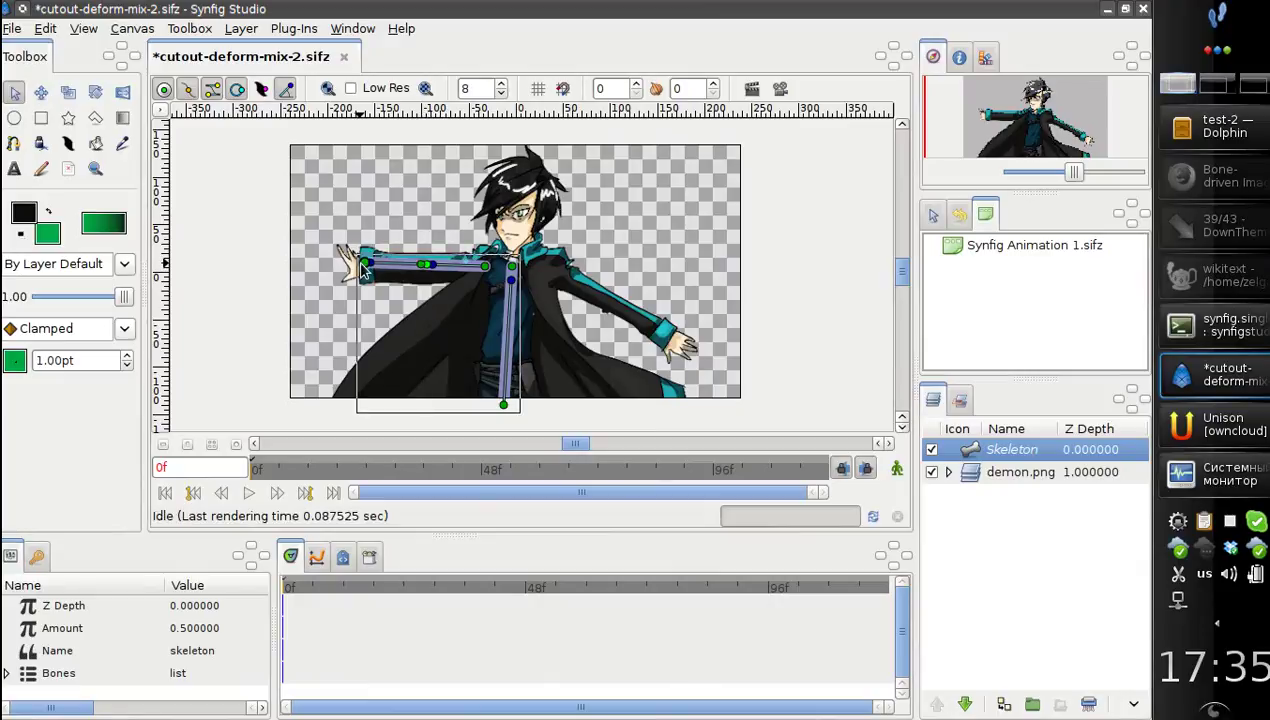
right_click(497, 278)
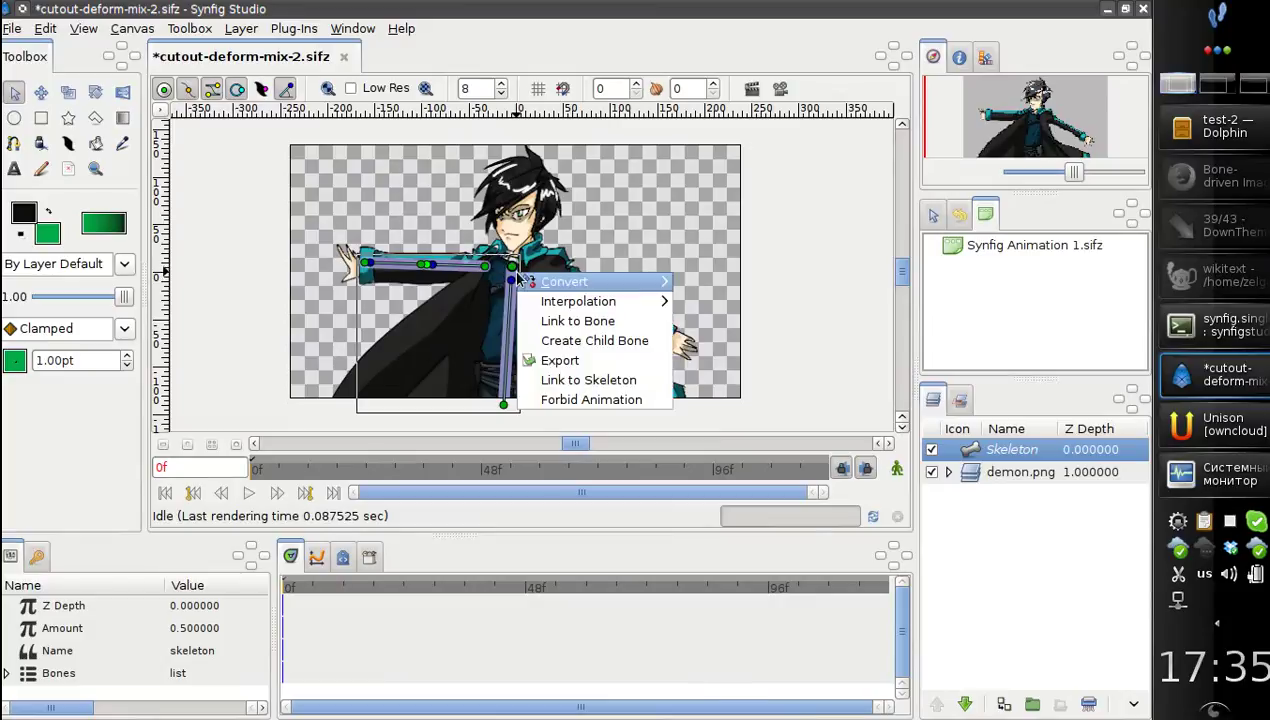
left_click(565, 337)
mouse_move(513, 263)
left_mouse_down()
mouse_move(556, 268)
mouse_move(599, 297)
left_mouse_up()
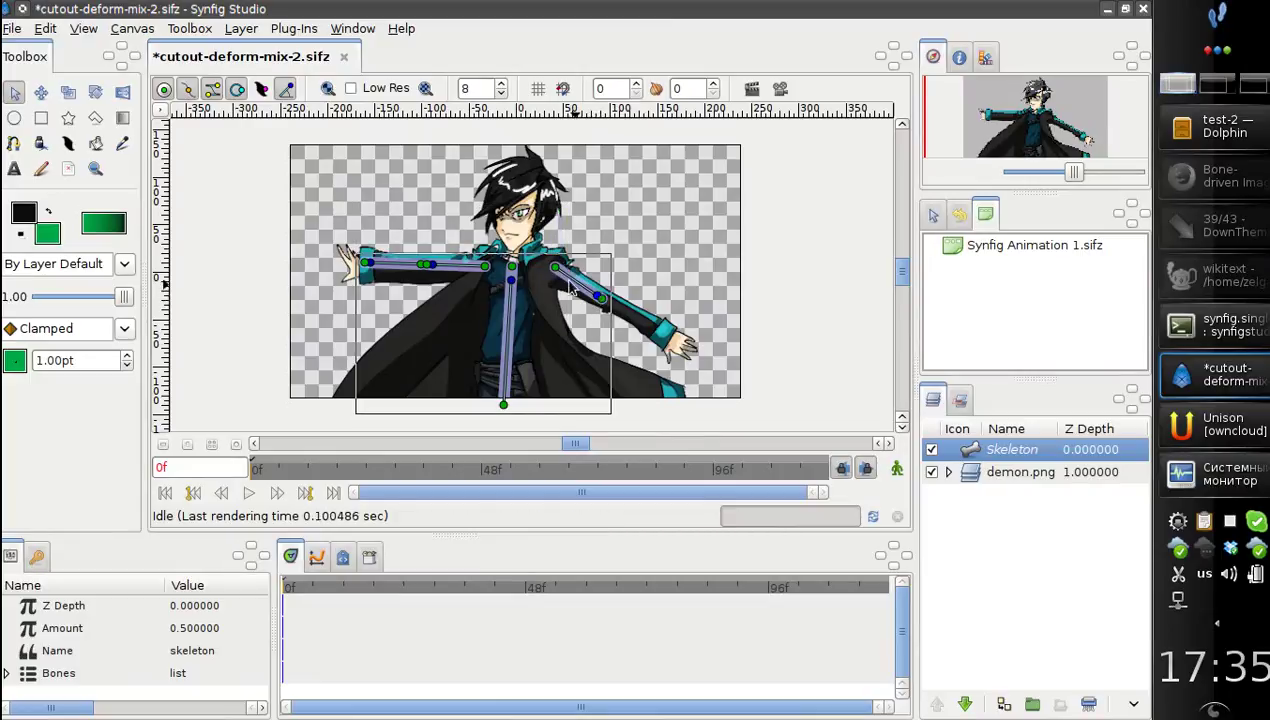
left_click_drag(556, 278, 601, 303)
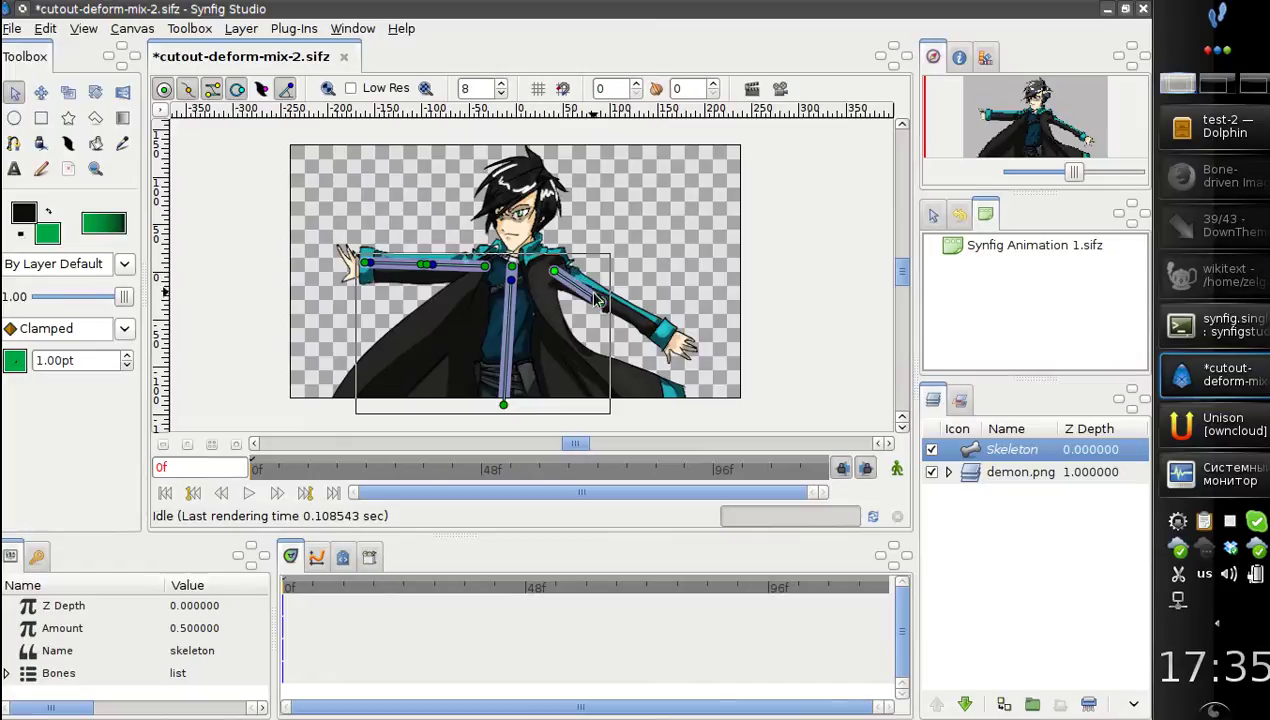
Step: Add a right forearm bone and a head bone stretching from neck to head
right_click(601, 303)
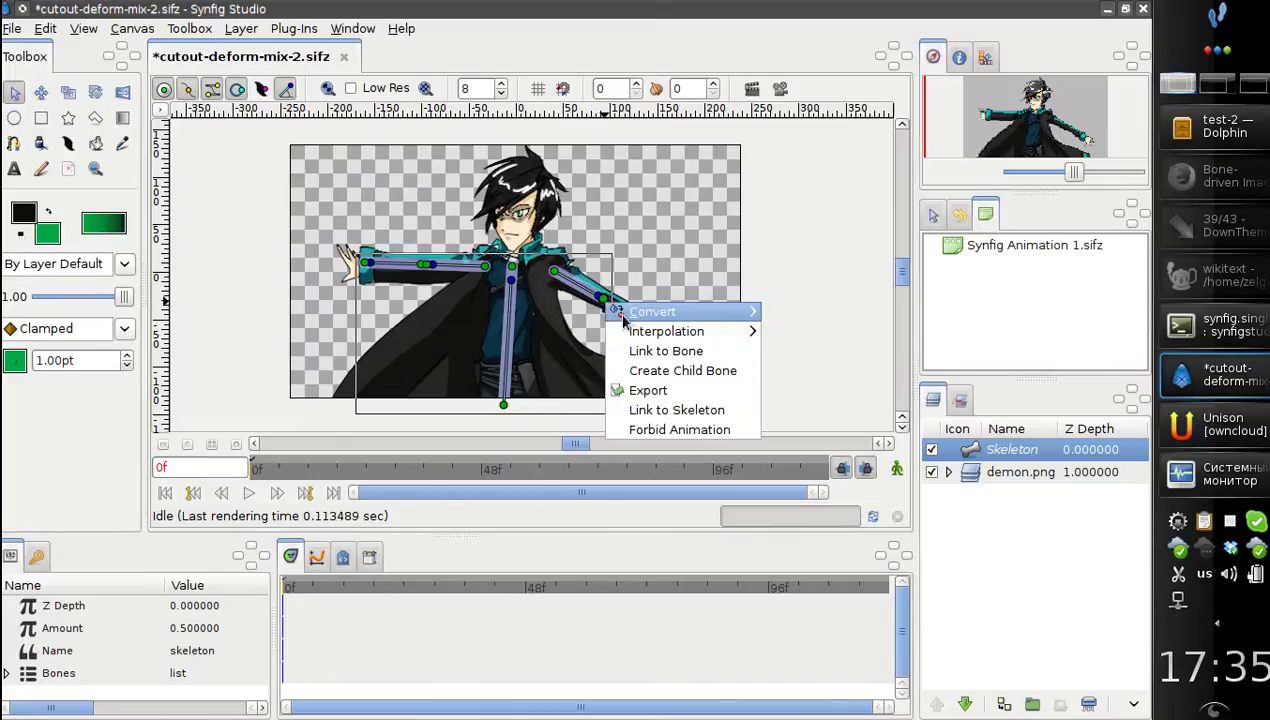
left_click(632, 366)
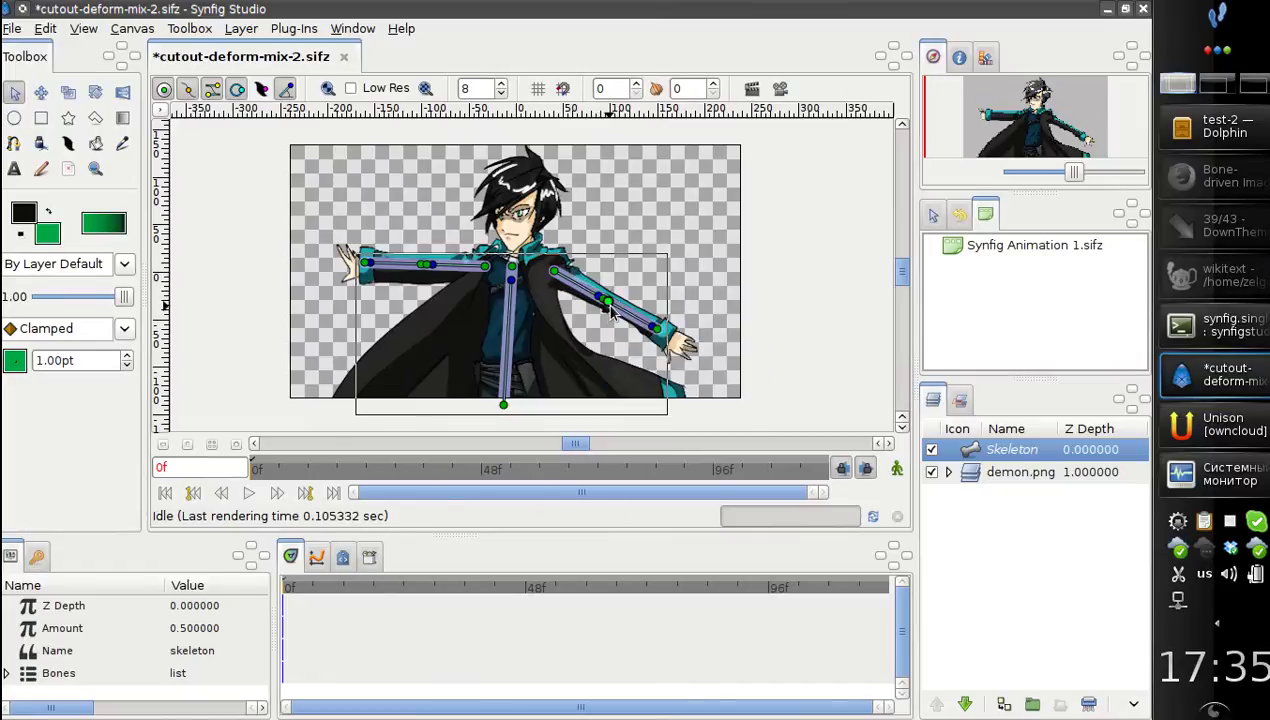
mouse_move(612, 312)
left_mouse_down()
mouse_move(640, 330)
mouse_move(619, 316)
left_mouse_up()
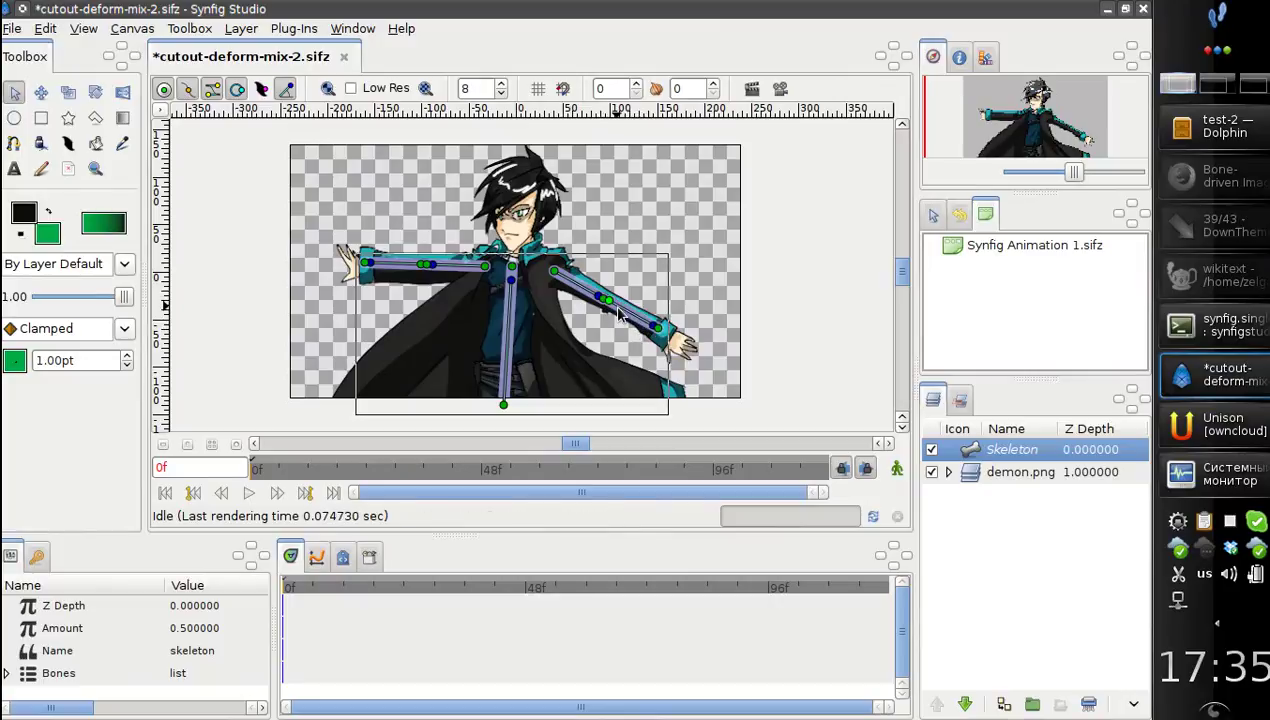
right_click(503, 262)
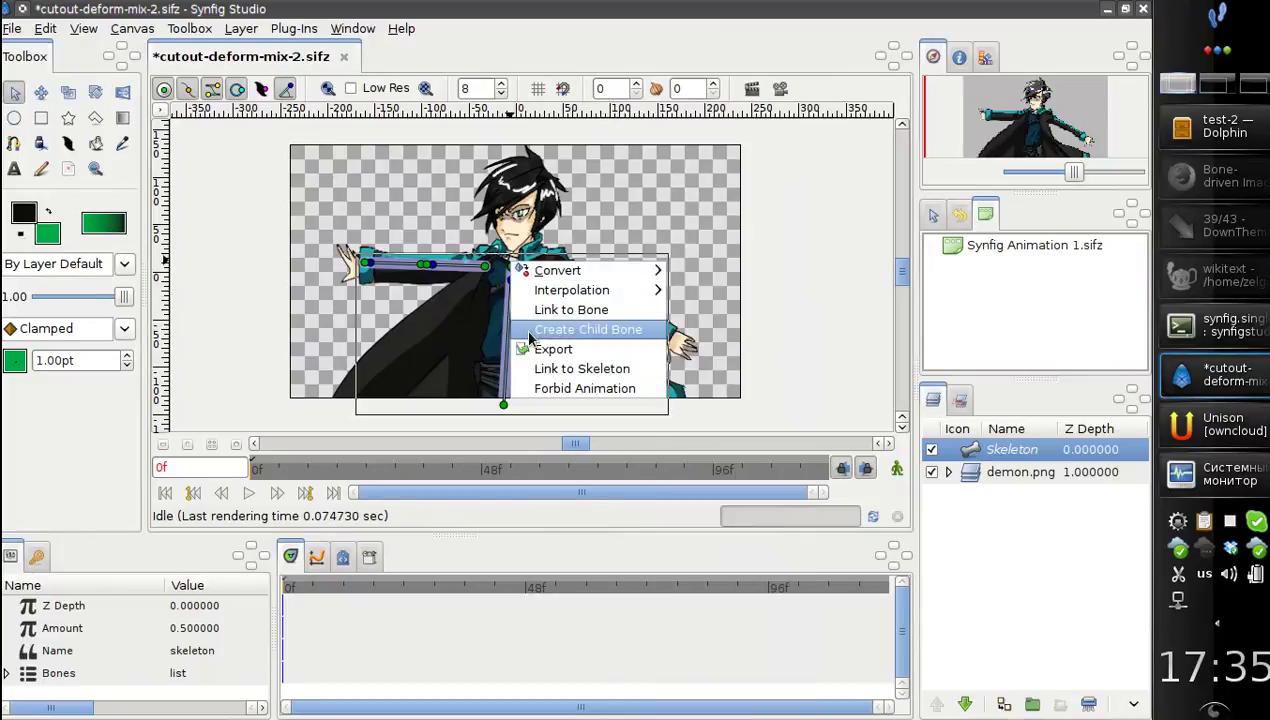
left_click(540, 326)
left_click_drag(518, 258, 519, 162)
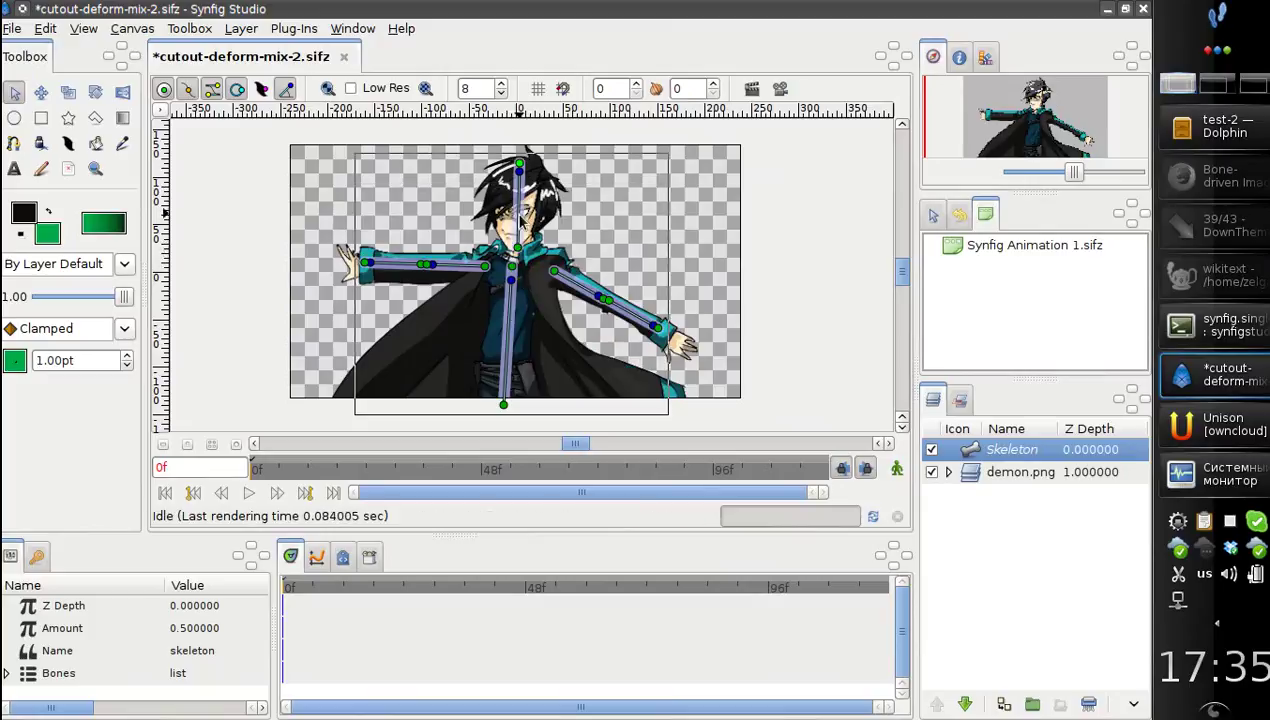
left_click(1220, 126)
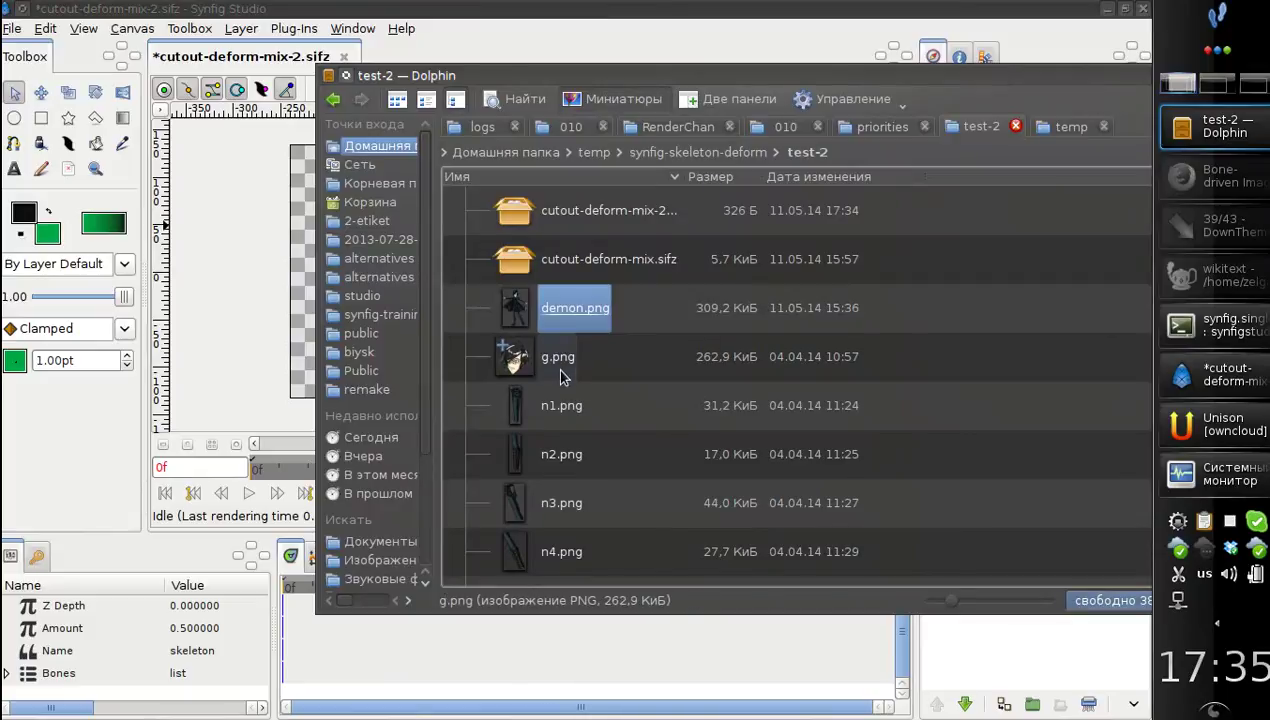
Step: Select g, p, r1, r2 and t.png in Dolphin and drag them onto the Synfig canvas
scroll(668, 450, "down", 2)
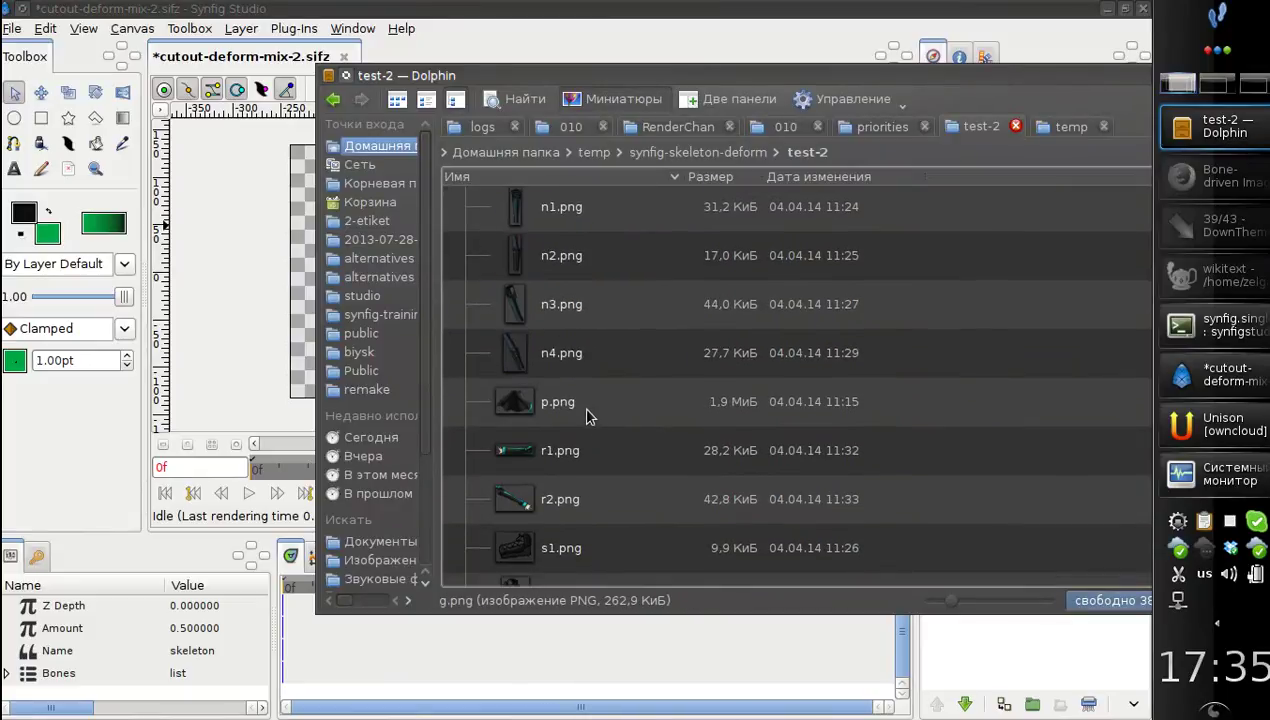
left_click_drag(608, 405, 581, 505)
scroll(655, 470, "down", 1)
left_click(556, 562, "ctrl")
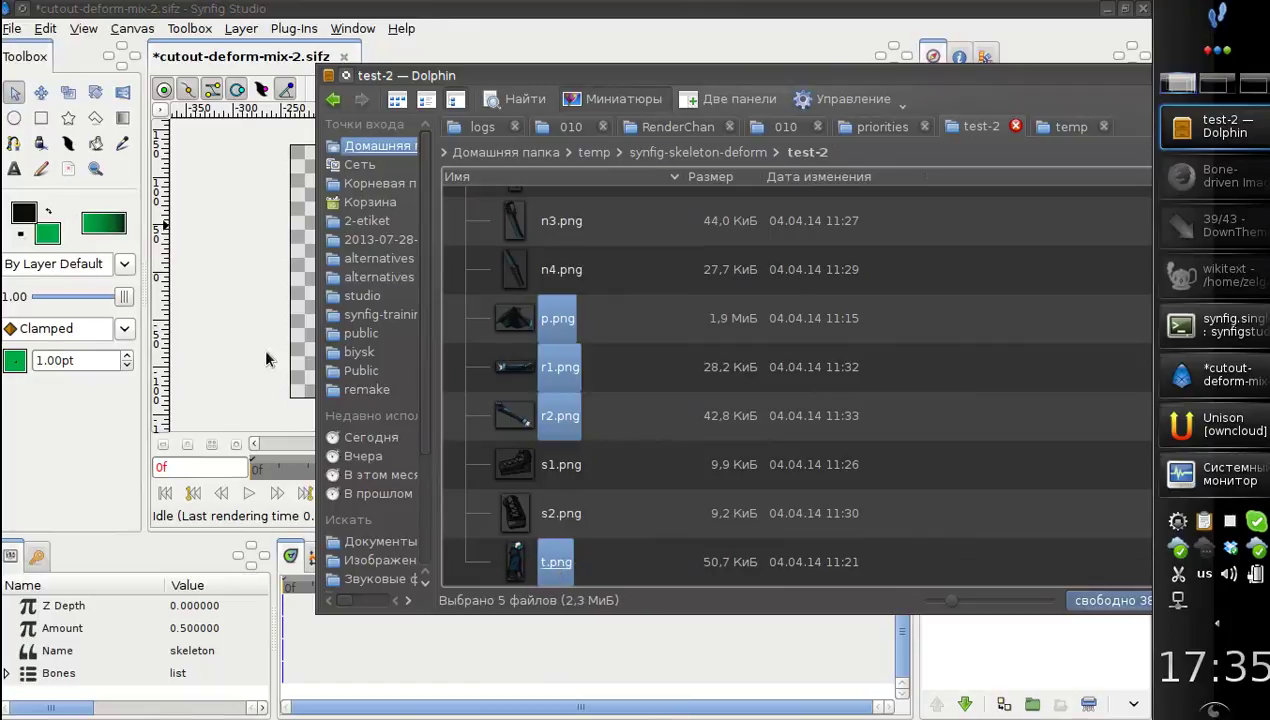
left_click(383, 37)
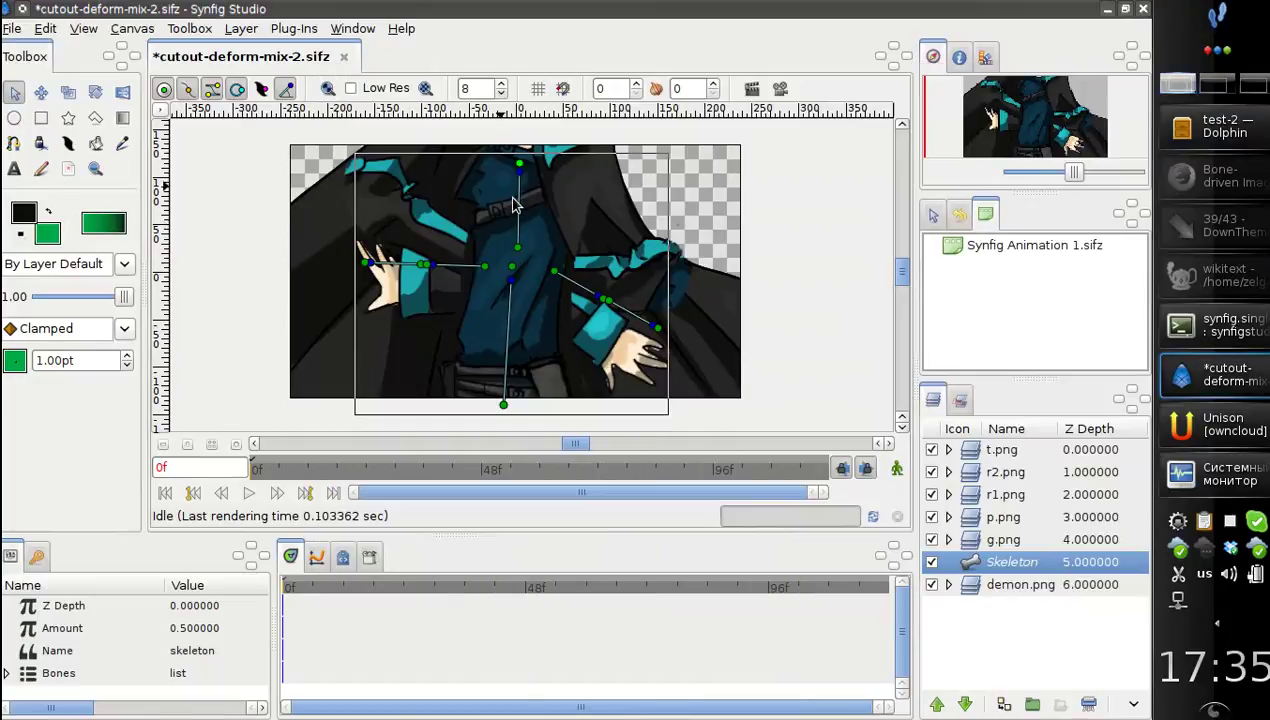
Step: Raise the Skeleton above the new image layers and hide all five imported images
left_click(995, 450)
left_click(995, 540, "shift")
left_click(965, 704)
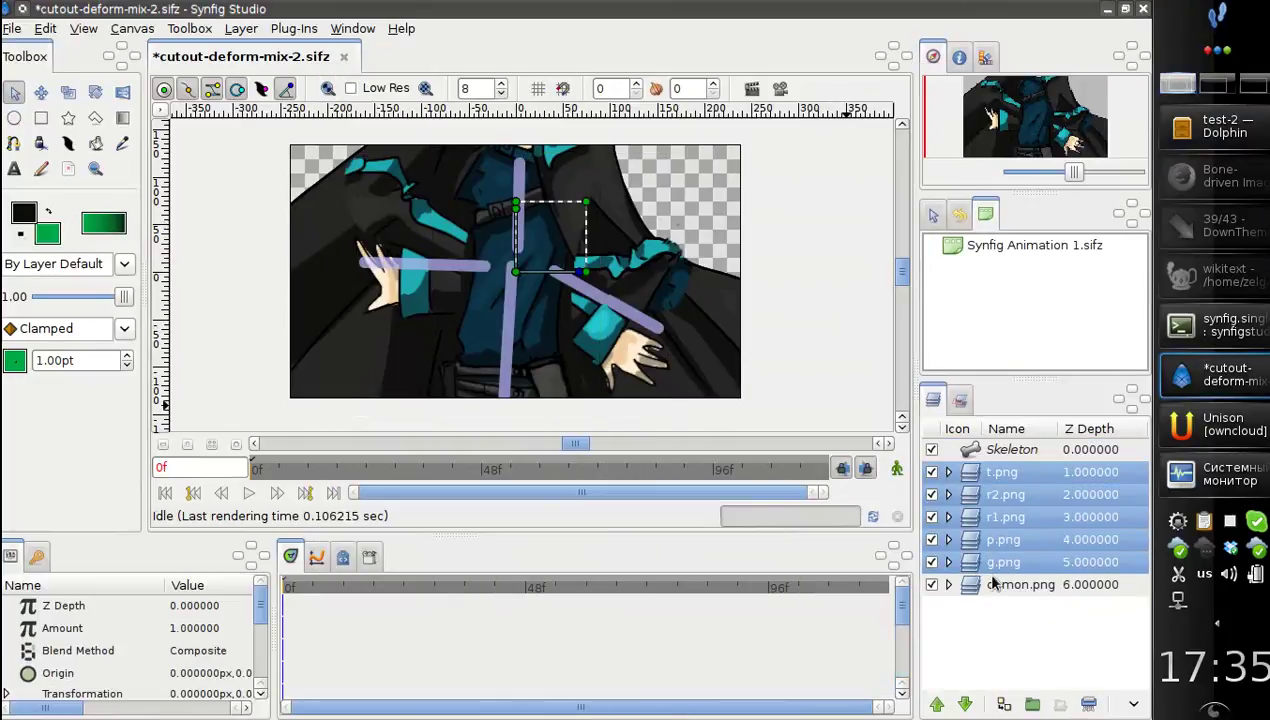
left_click(932, 472)
left_click(932, 494)
left_click(932, 517)
left_click(932, 539)
left_click(932, 562)
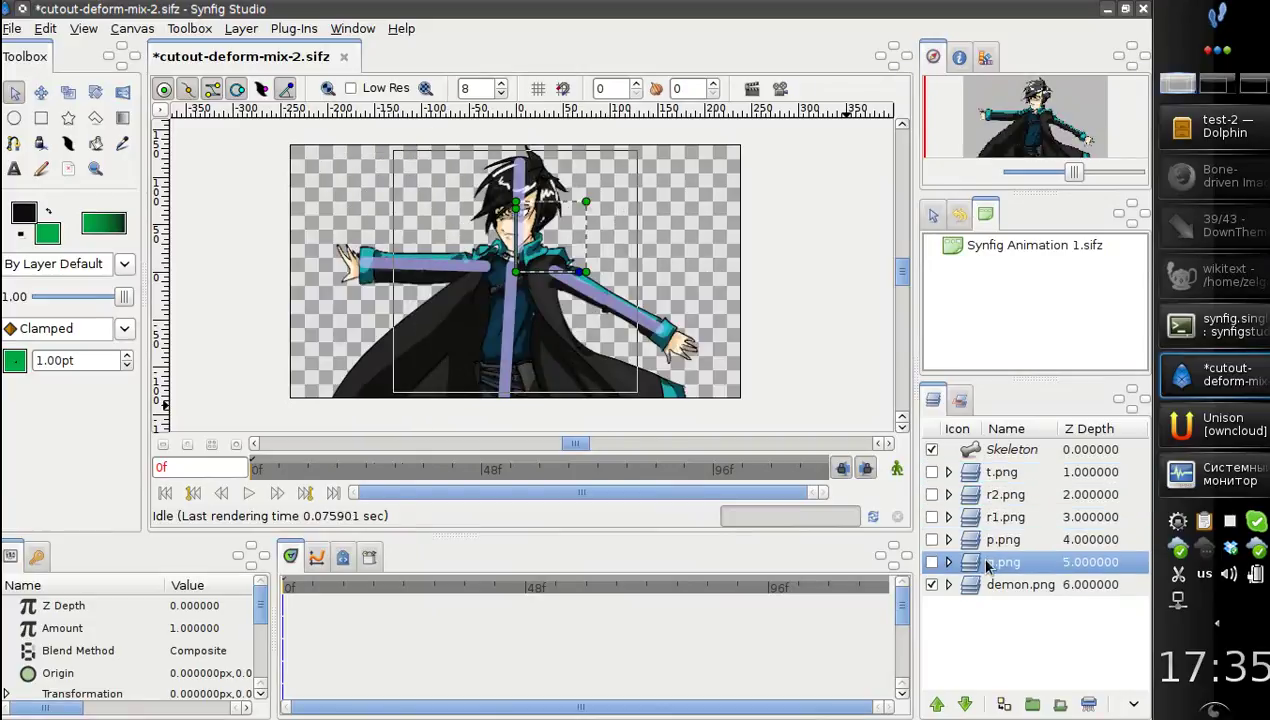
Step: Fit g.png onto the head bone, link it to that bone, and show t.png
left_click(932, 564)
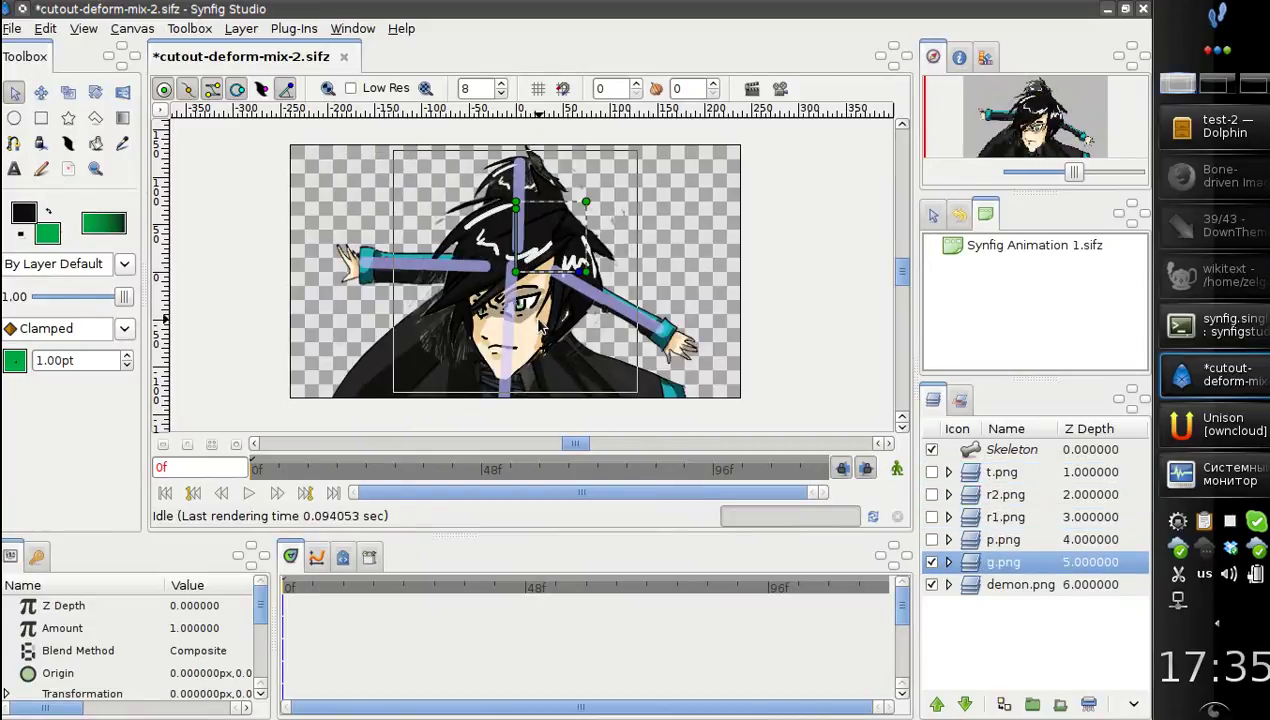
mouse_move(587, 203)
left_mouse_down()
mouse_move(590, 192)
mouse_move(614, 219)
mouse_move(515, 205)
left_mouse_up()
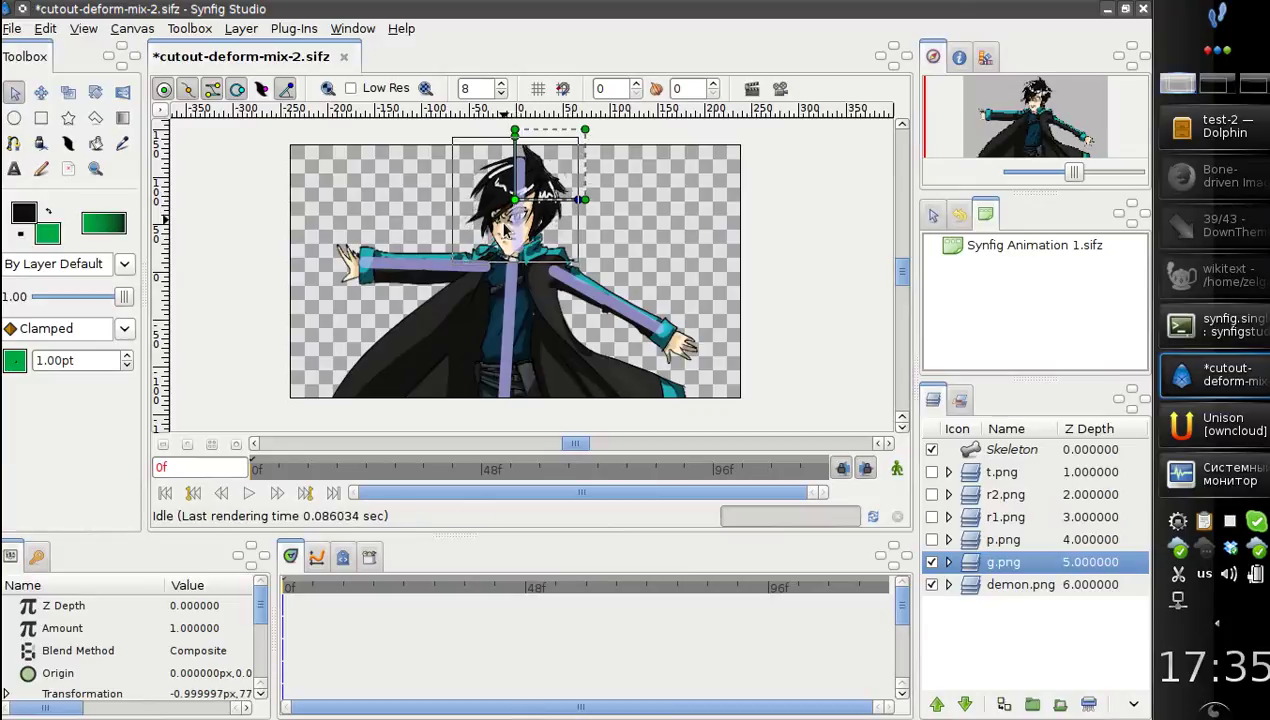
left_click(517, 245, "ctrl")
right_click(517, 245)
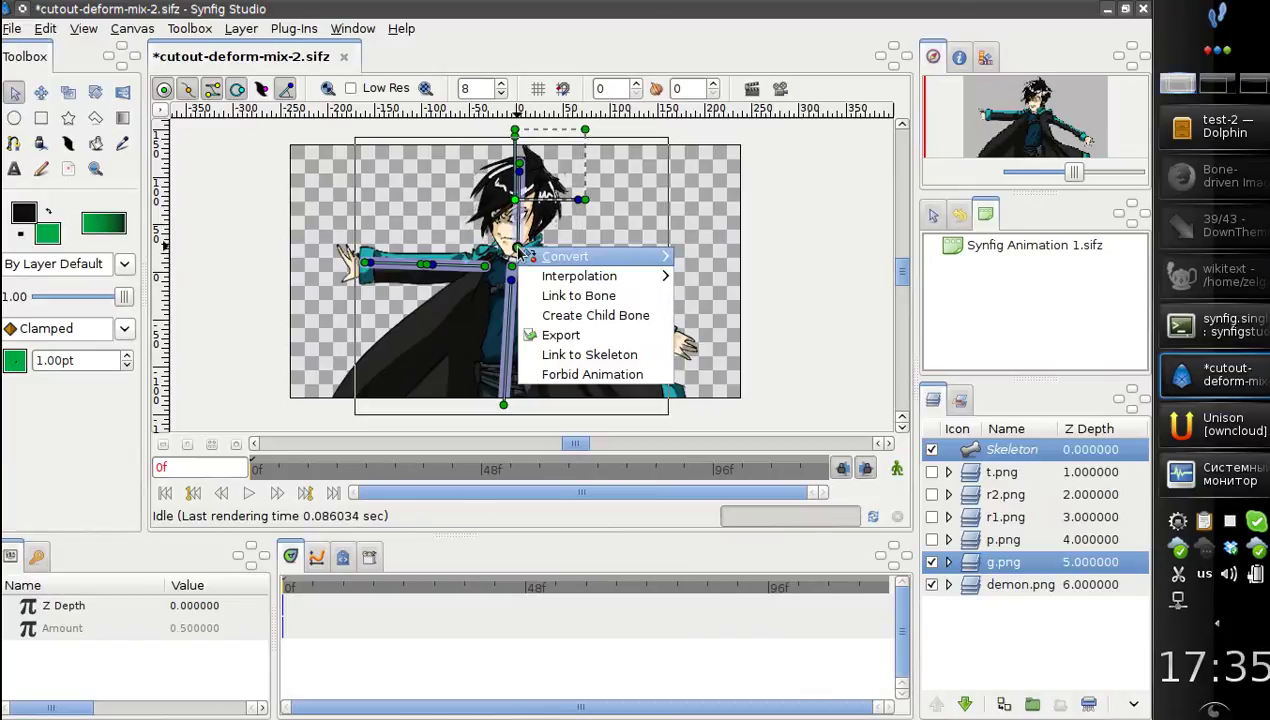
left_click(592, 341)
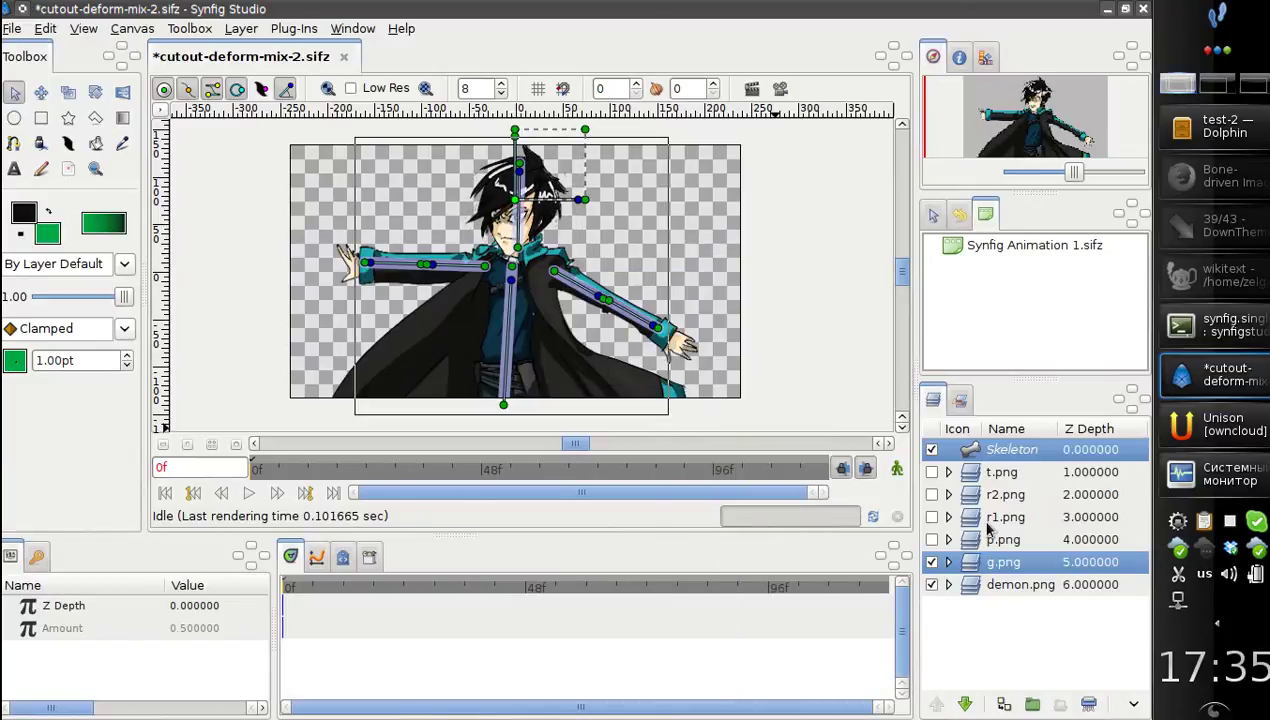
left_click(931, 472)
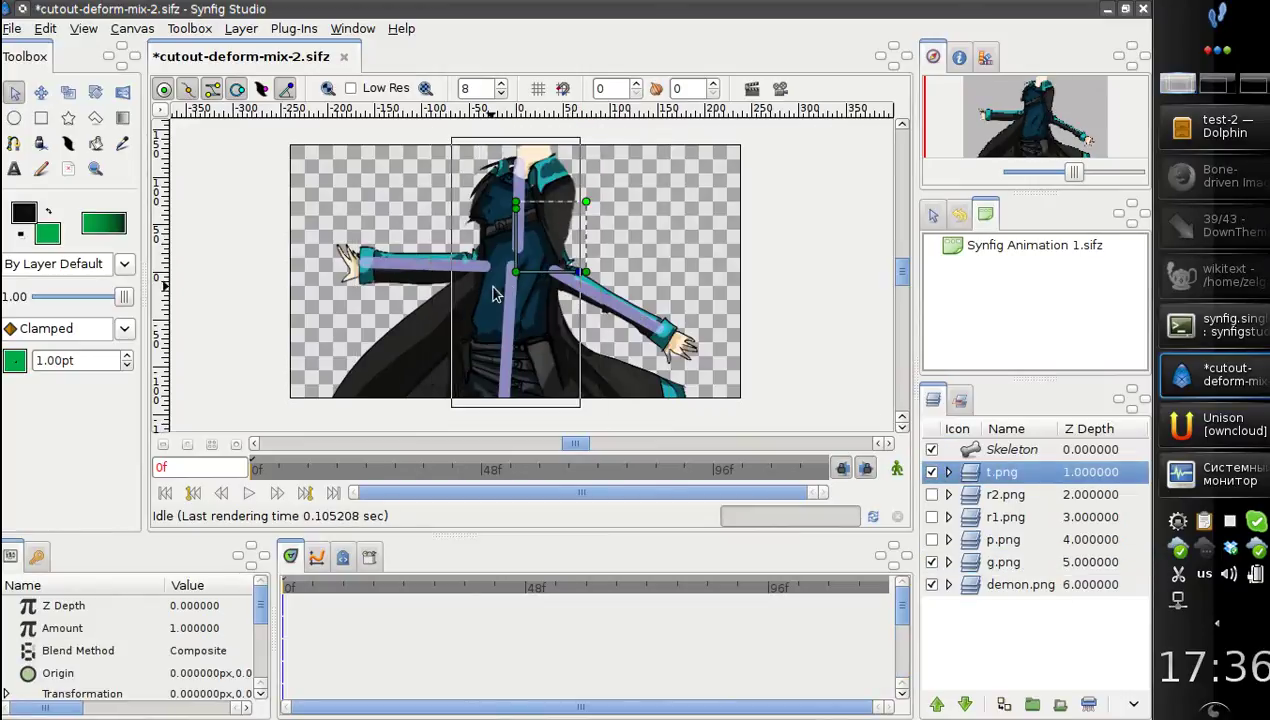
Step: Move and resize t.png over the spine, toggling its visibility to check alignment
left_click_drag(510, 285, 507, 373)
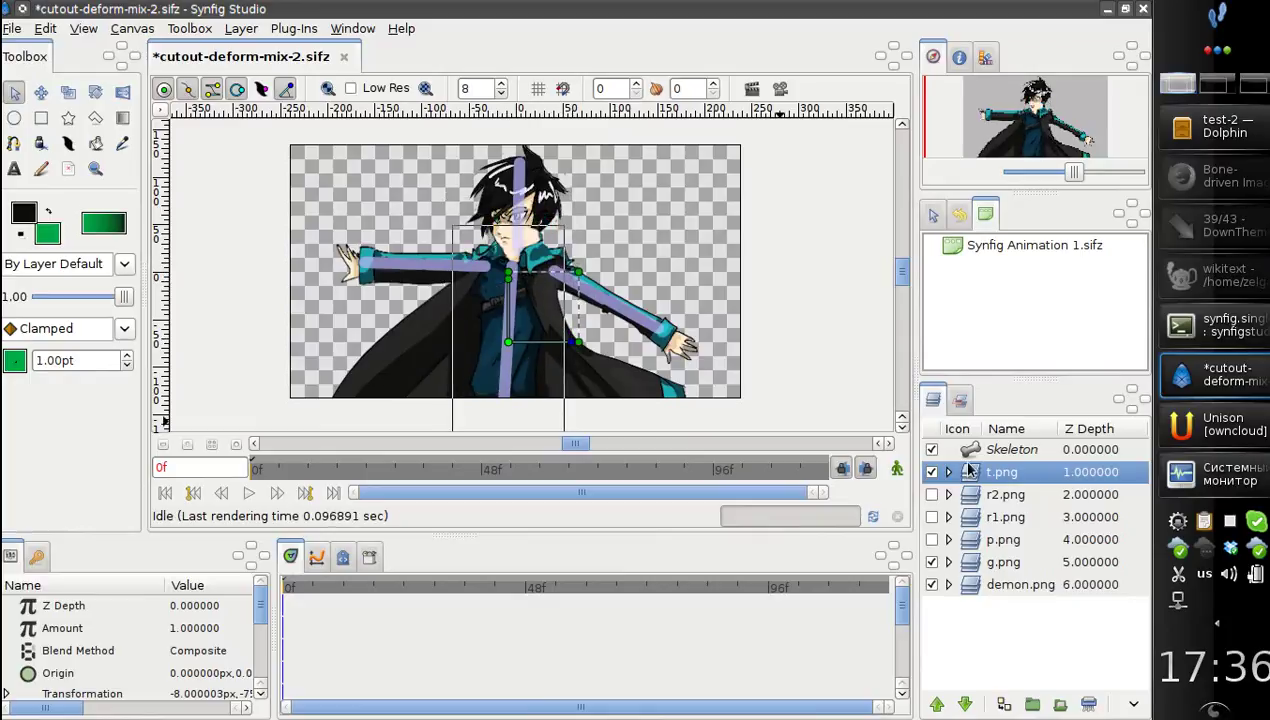
left_click(933, 472)
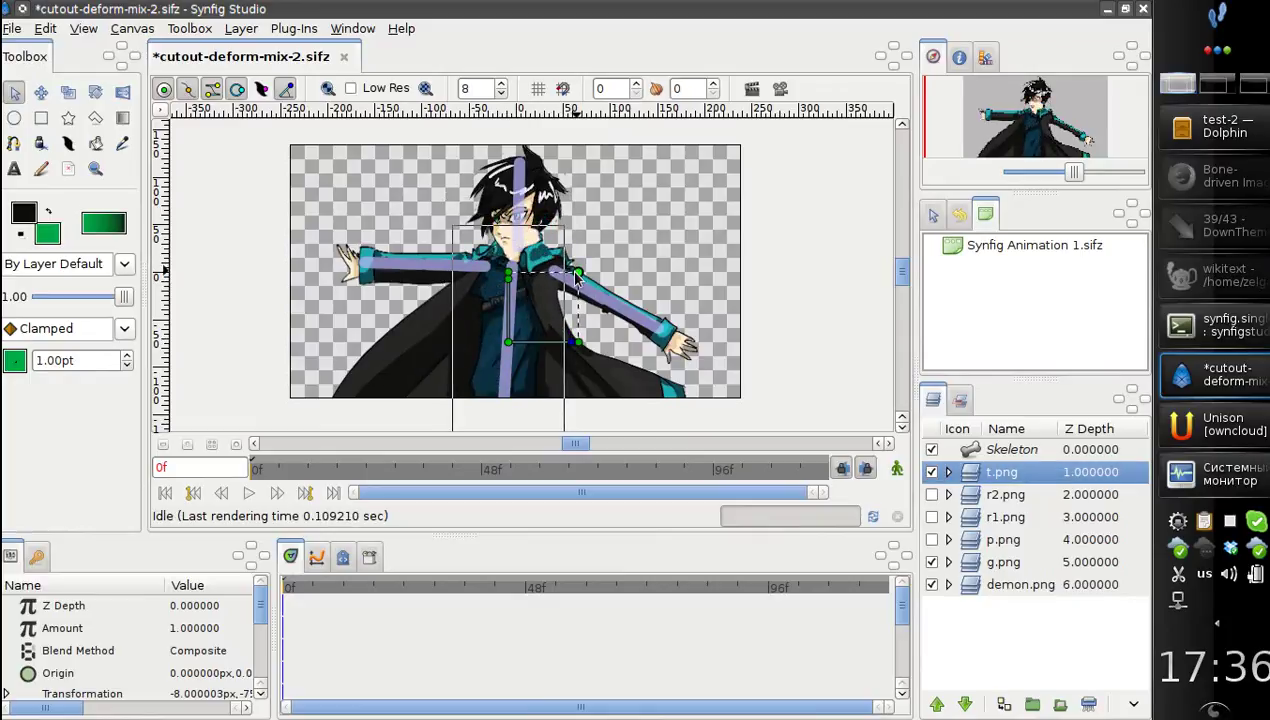
left_click_drag(508, 343, 511, 335)
left_click(931, 472)
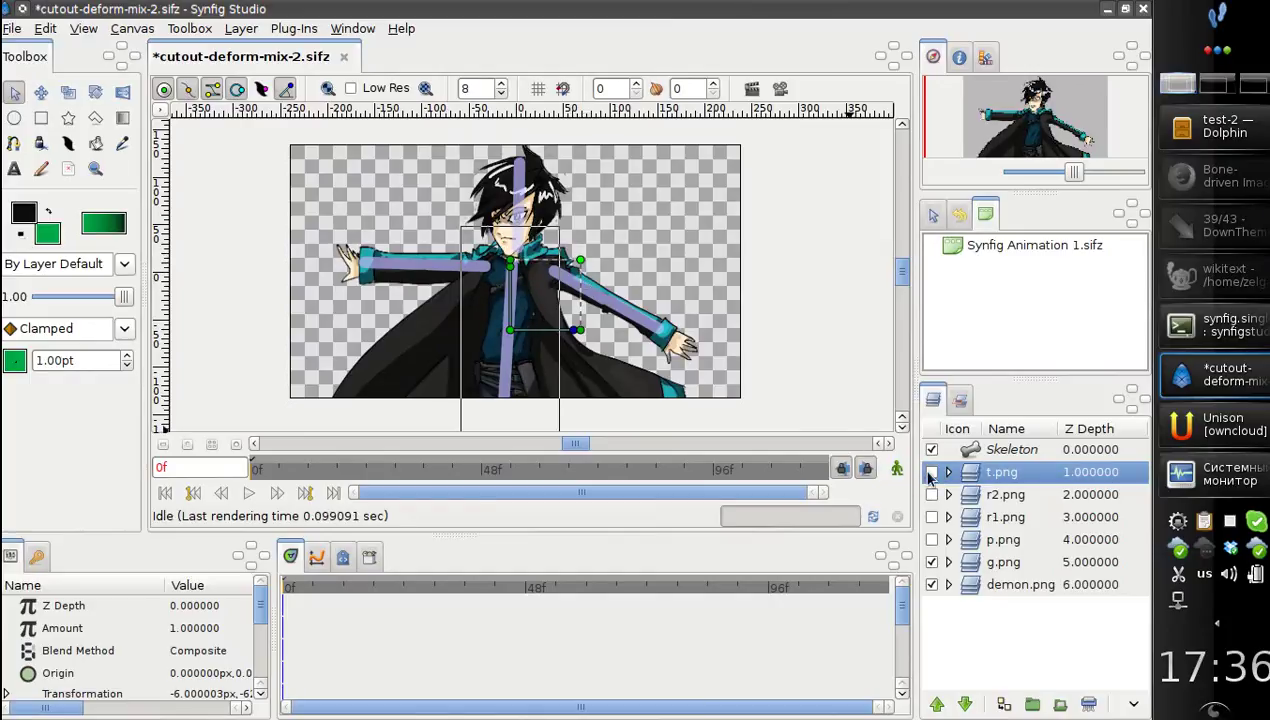
left_click(931, 472)
left_click(931, 472)
left_click(931, 472)
mouse_move(572, 264)
left_mouse_down()
mouse_move(527, 334)
mouse_move(510, 325)
left_mouse_up()
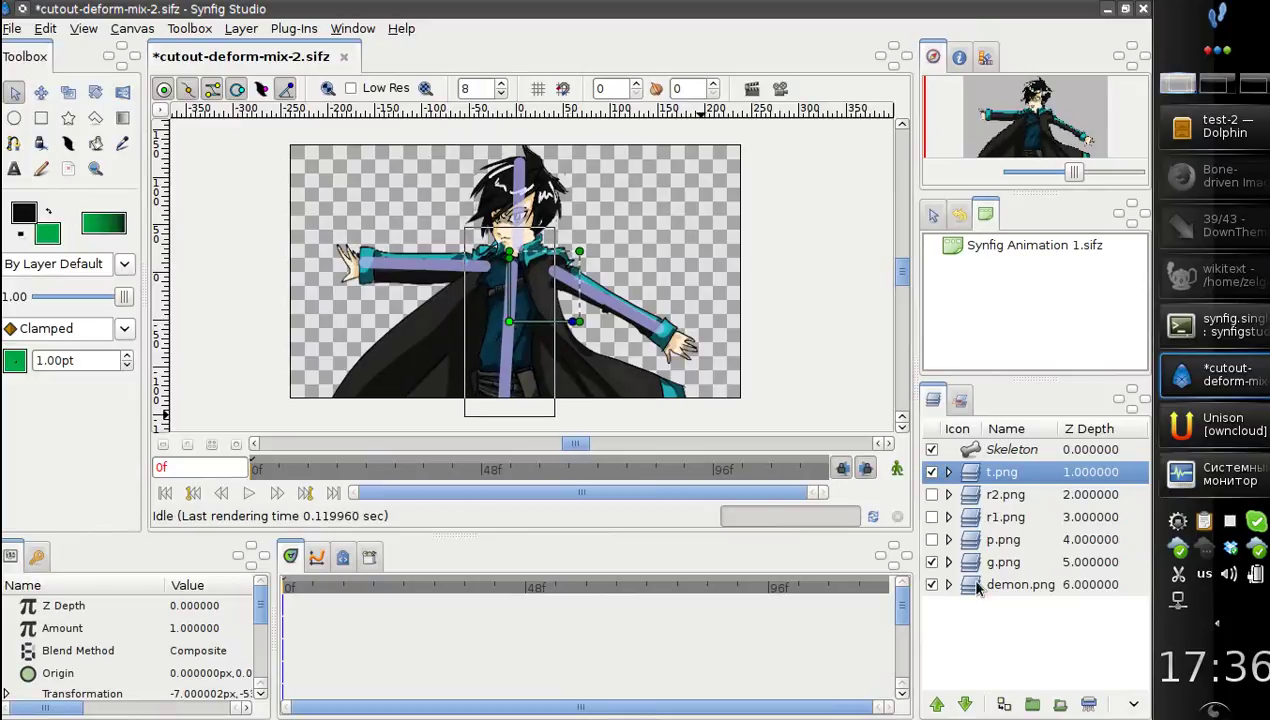
Step: Lower t.png twice so it sits beneath g.png, and fine-tune its fit
left_click(964, 704)
left_click(964, 704)
left_click(964, 704)
left_click(964, 704)
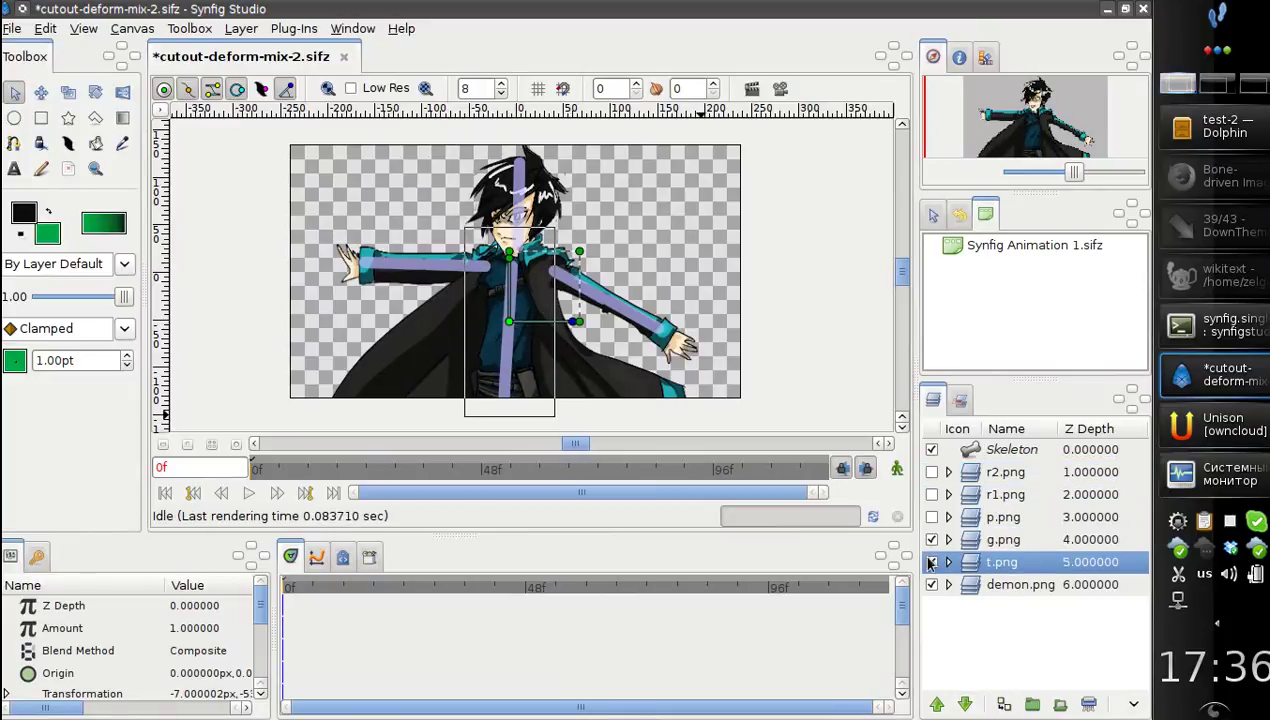
left_click(931, 562)
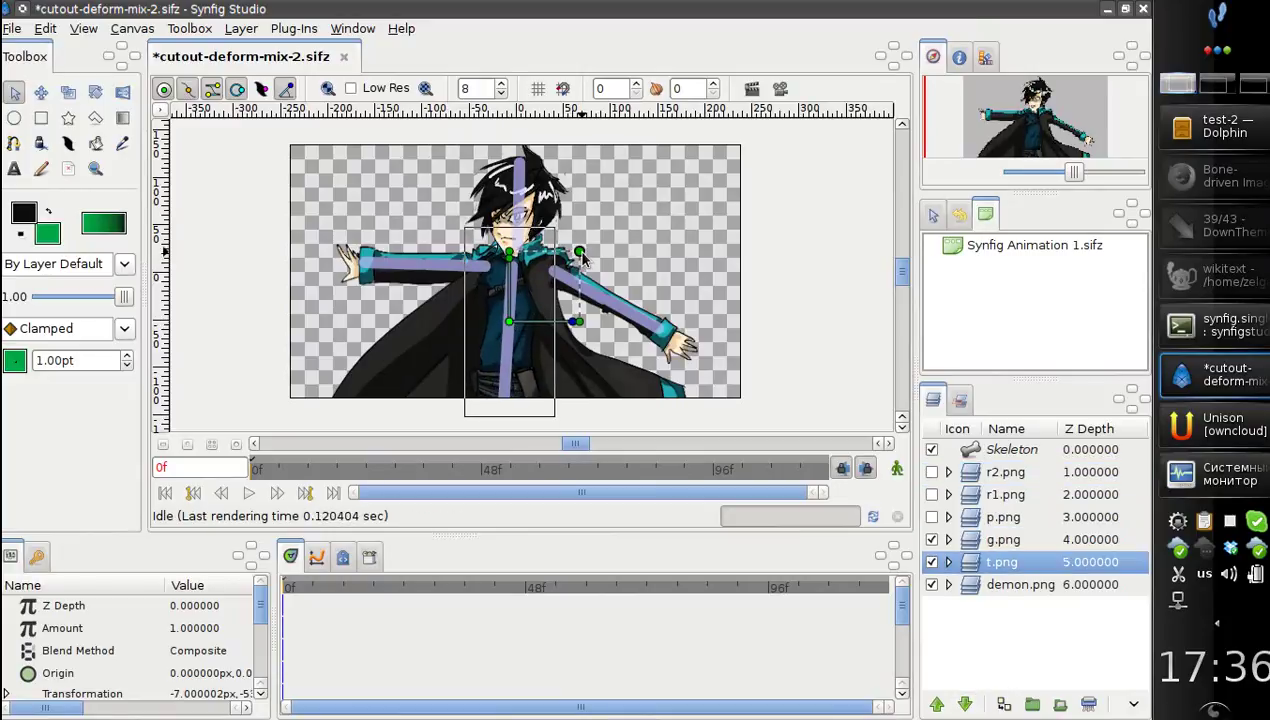
left_click_drag(579, 252, 581, 249)
left_click_drag(509, 321, 509, 321)
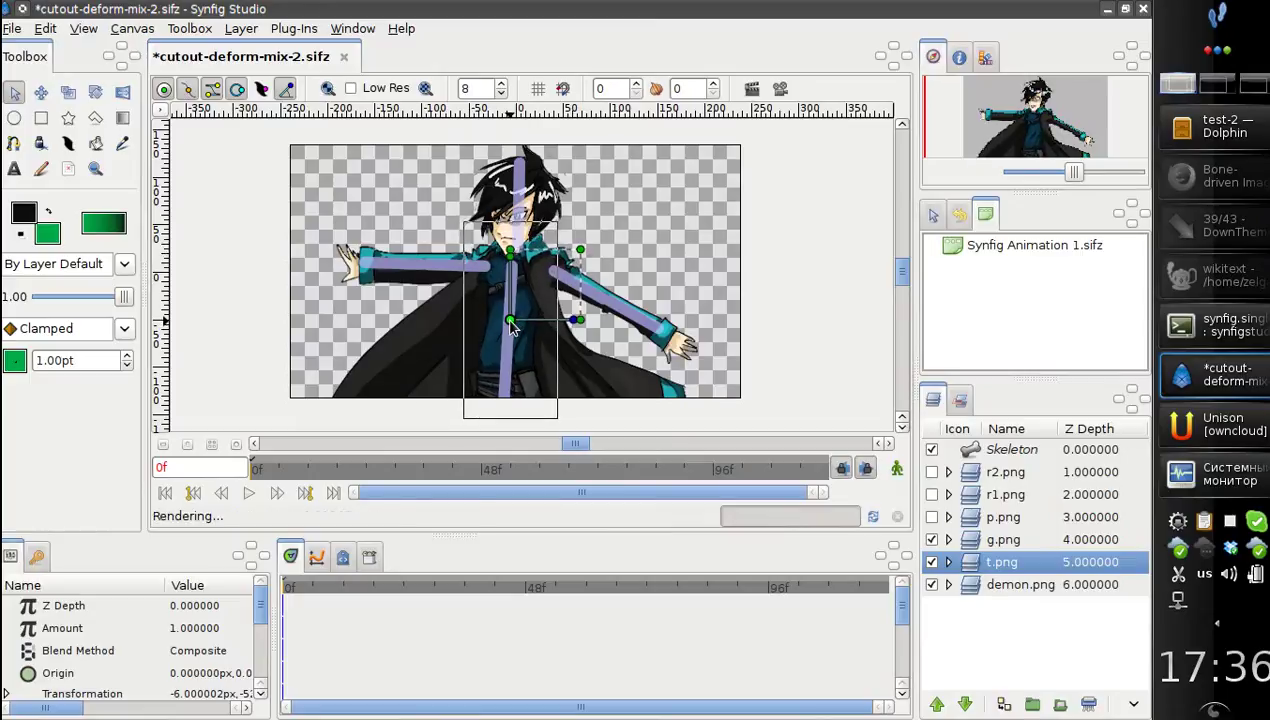
left_click(502, 370)
right_click(504, 408)
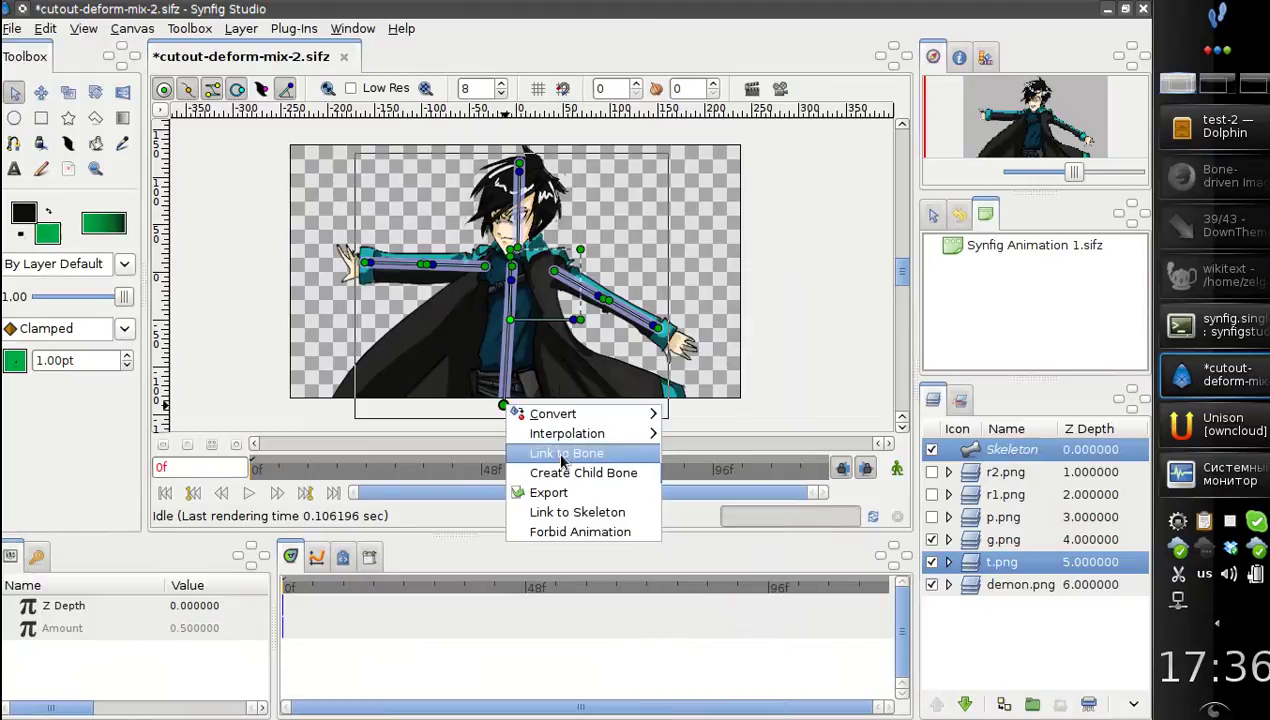
Step: Link t.png to the spine bone, then show p.png and lower it beneath the torso
left_click(560, 452)
left_click(1003, 517)
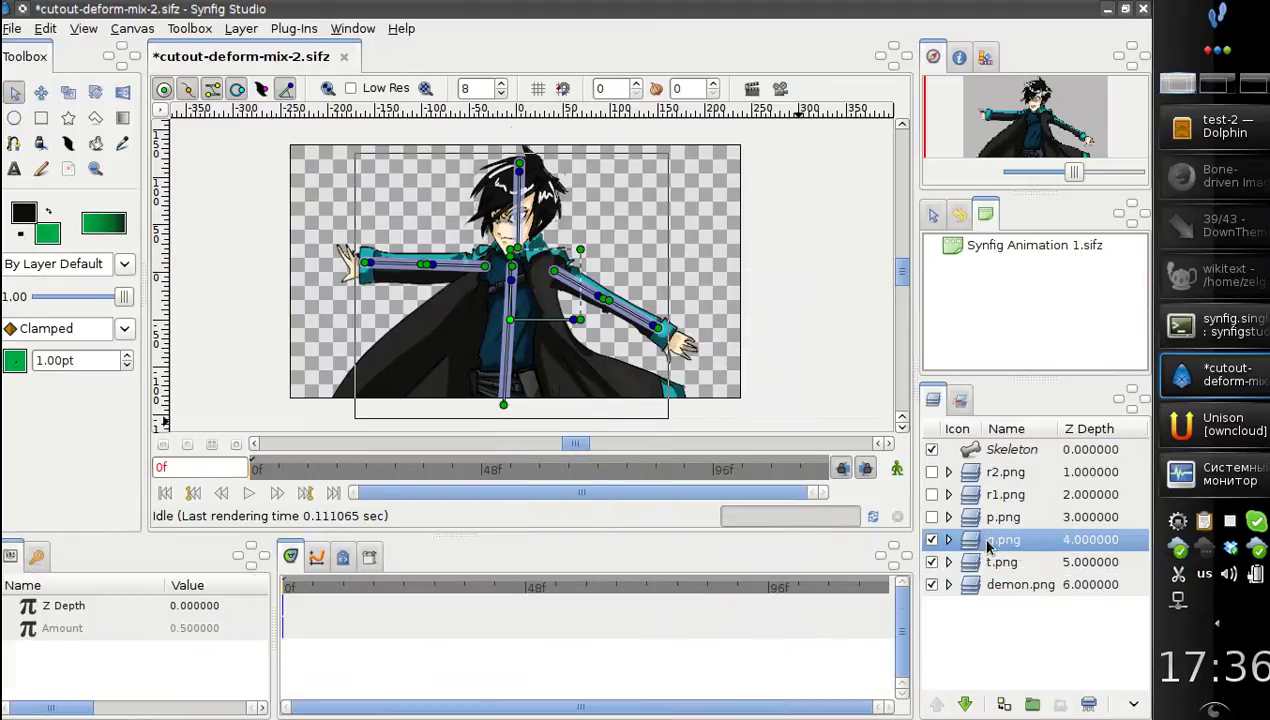
left_click(931, 517)
left_click(965, 705)
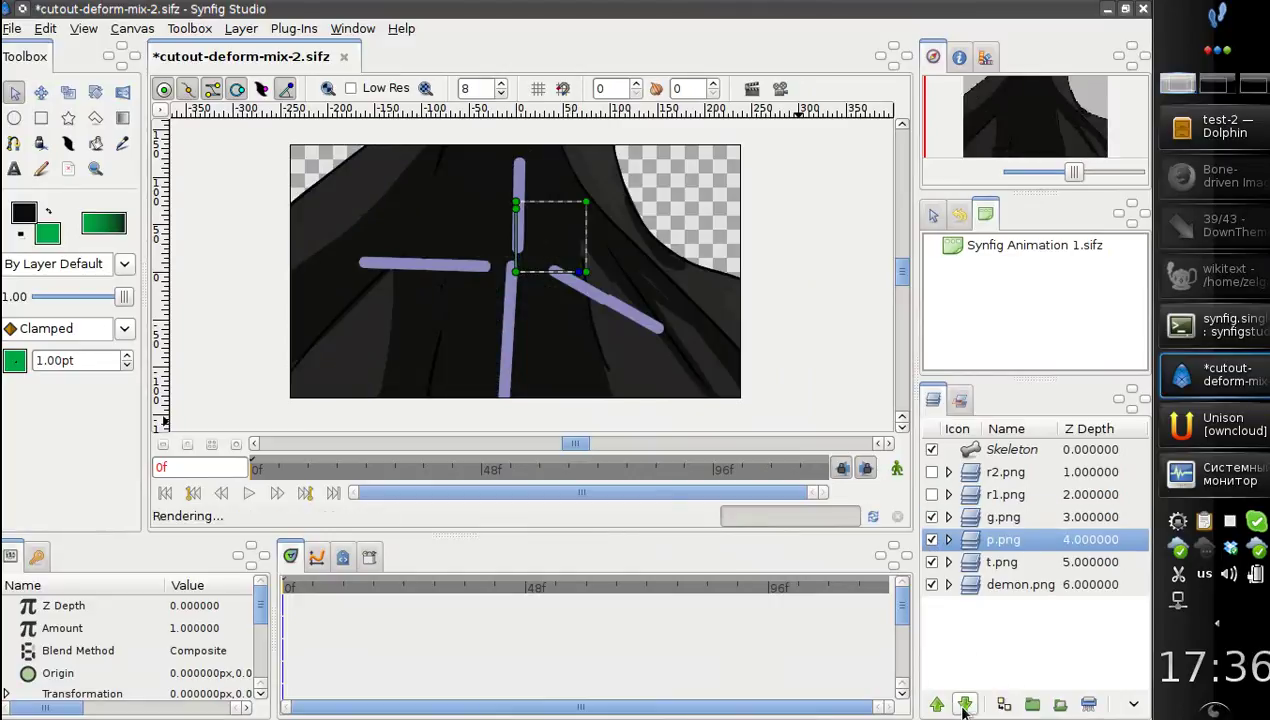
left_click(965, 705)
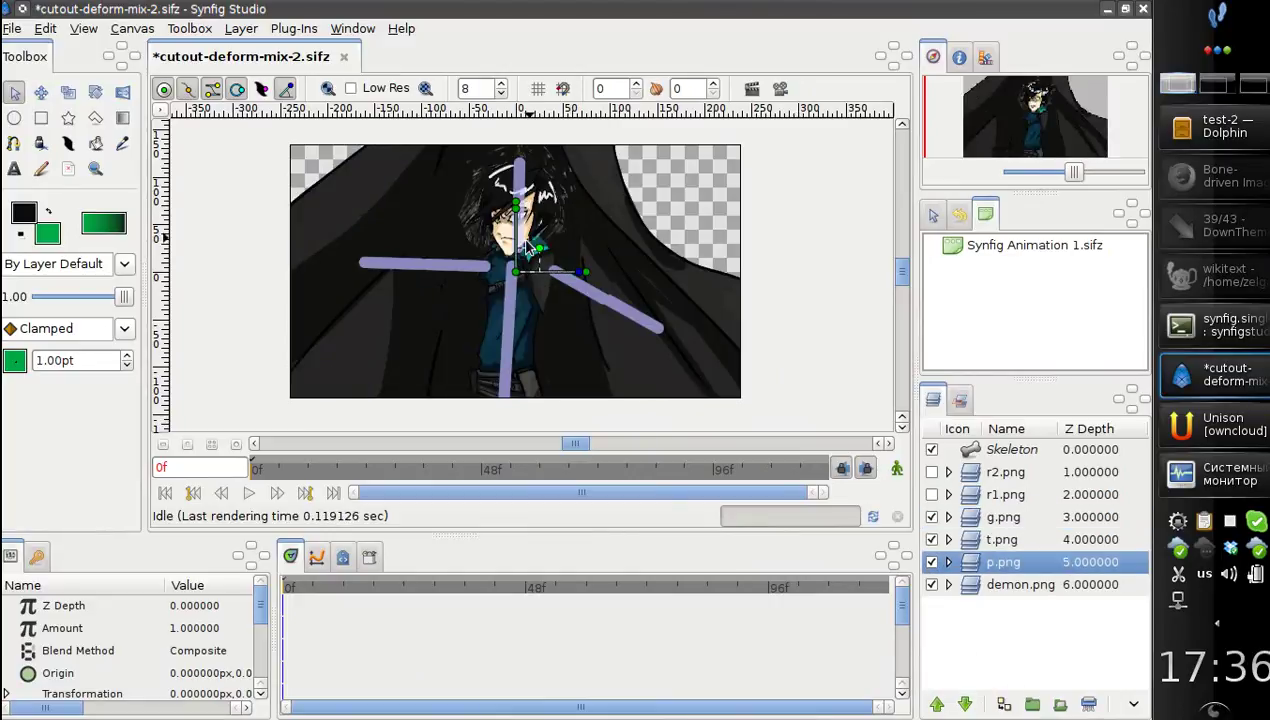
Step: Fit p.png over the character's lower body, toggling it to compare alignment
mouse_move(517, 282)
left_mouse_down()
mouse_move(508, 383)
mouse_move(507, 372)
left_mouse_up()
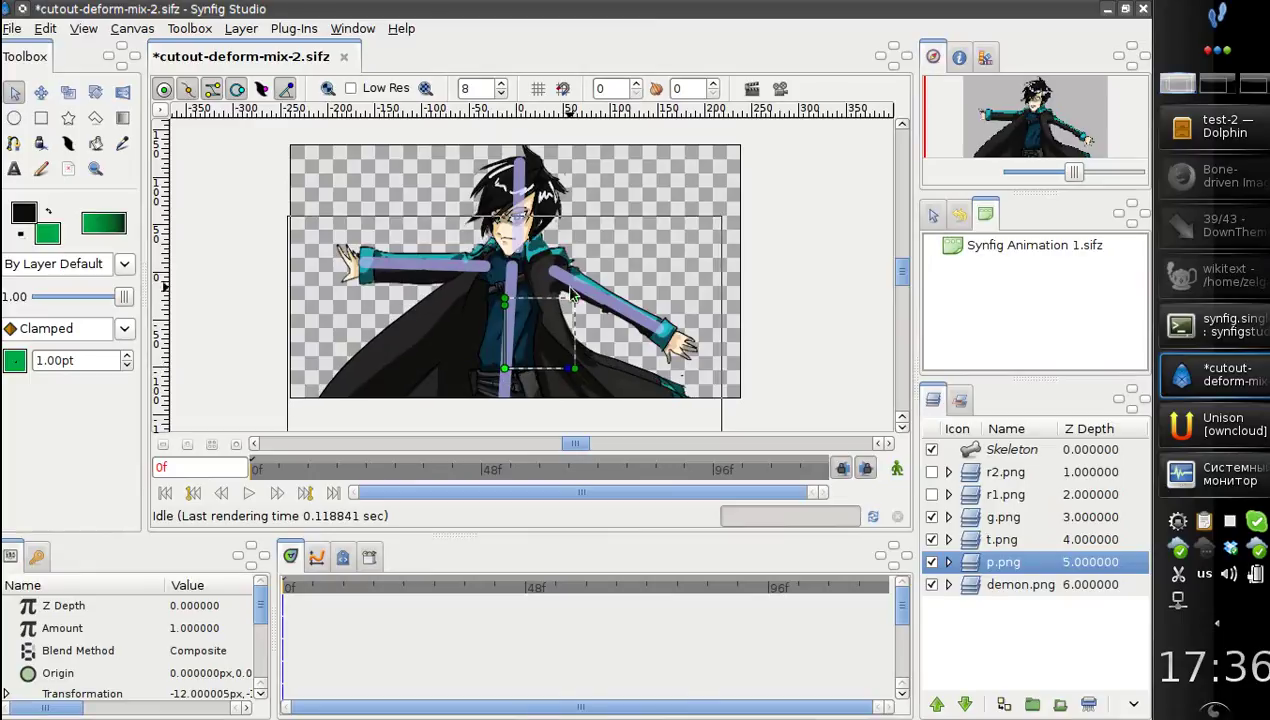
left_click(932, 562)
left_click(932, 562)
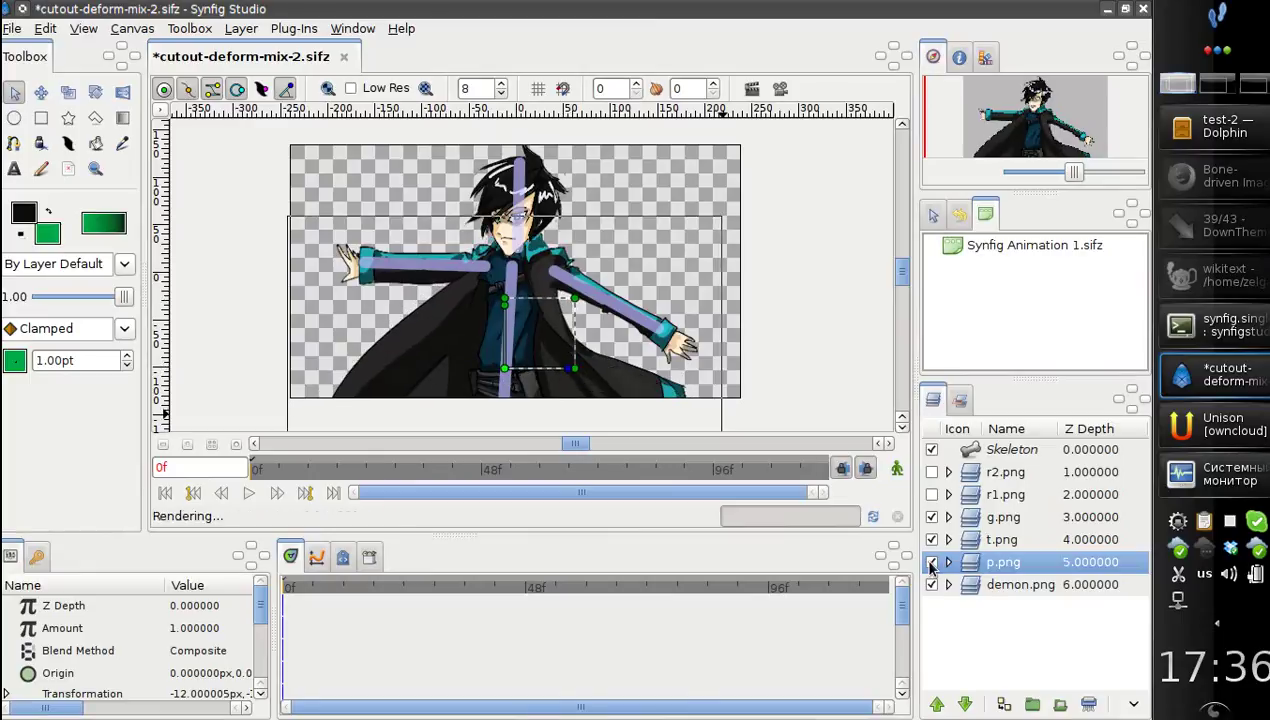
left_click_drag(505, 370, 507, 363)
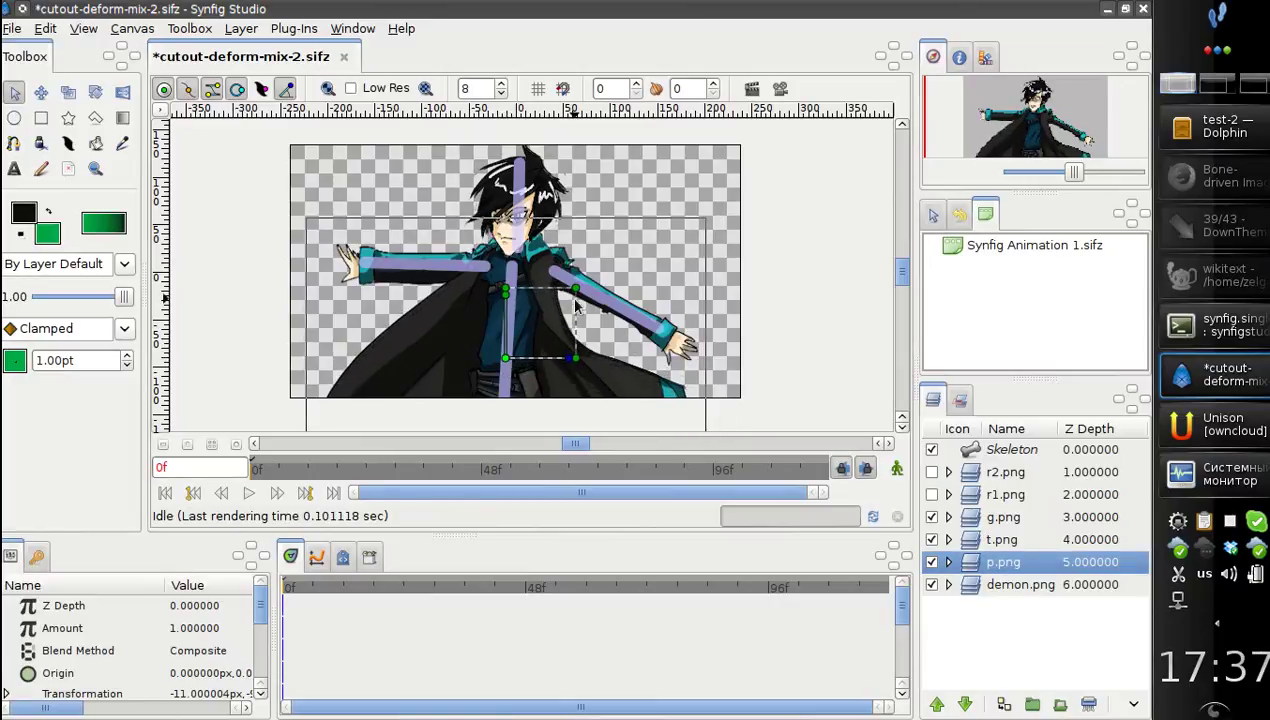
left_click_drag(576, 292, 571, 314)
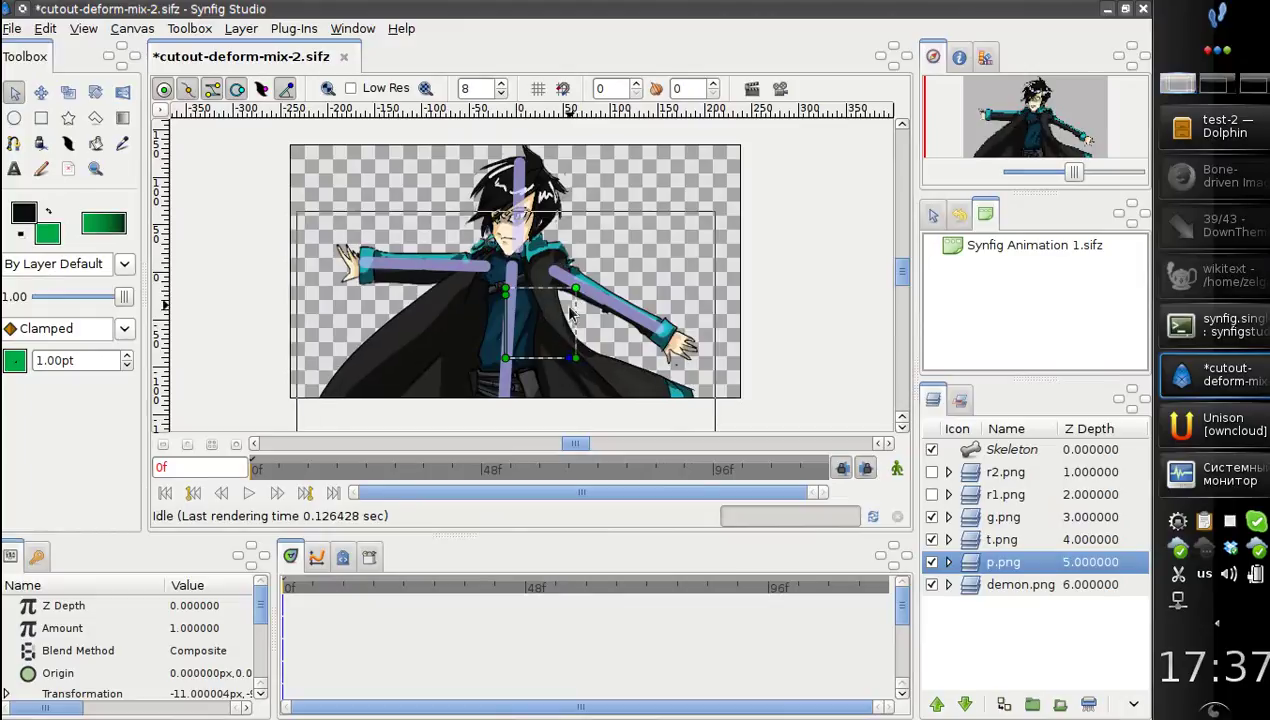
left_click_drag(511, 363, 510, 360)
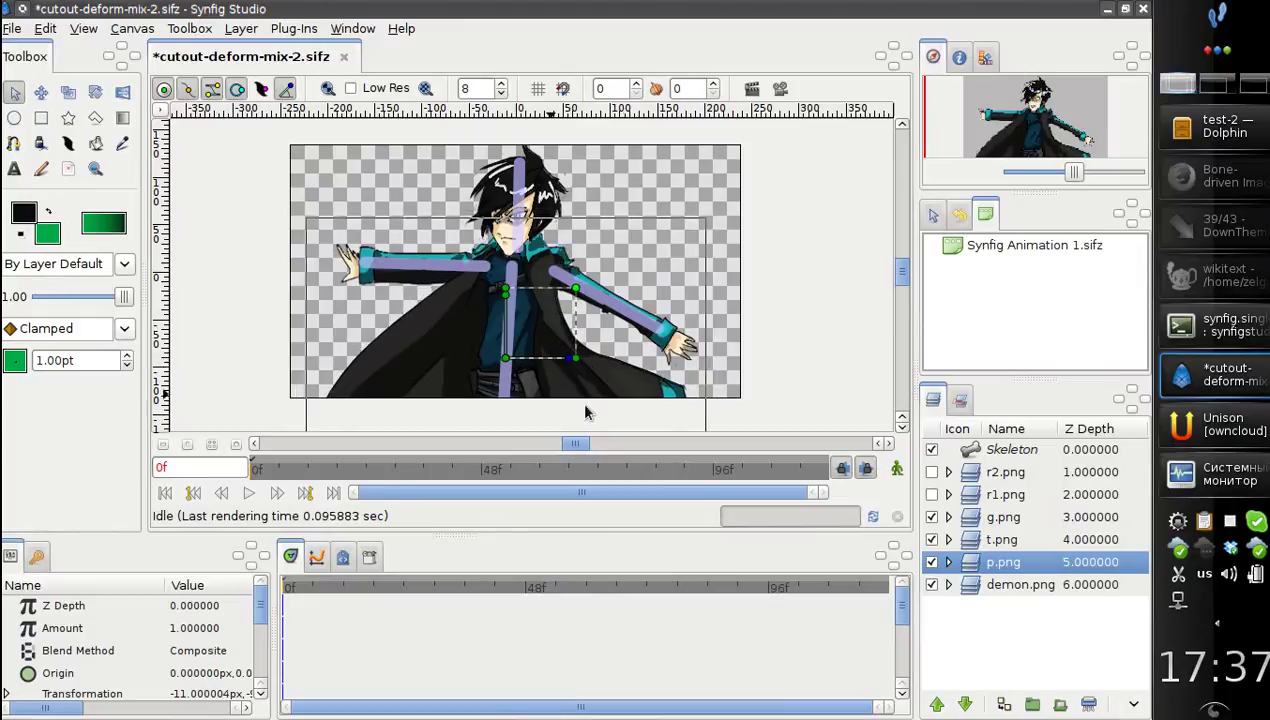
left_click(932, 566)
left_click(932, 566)
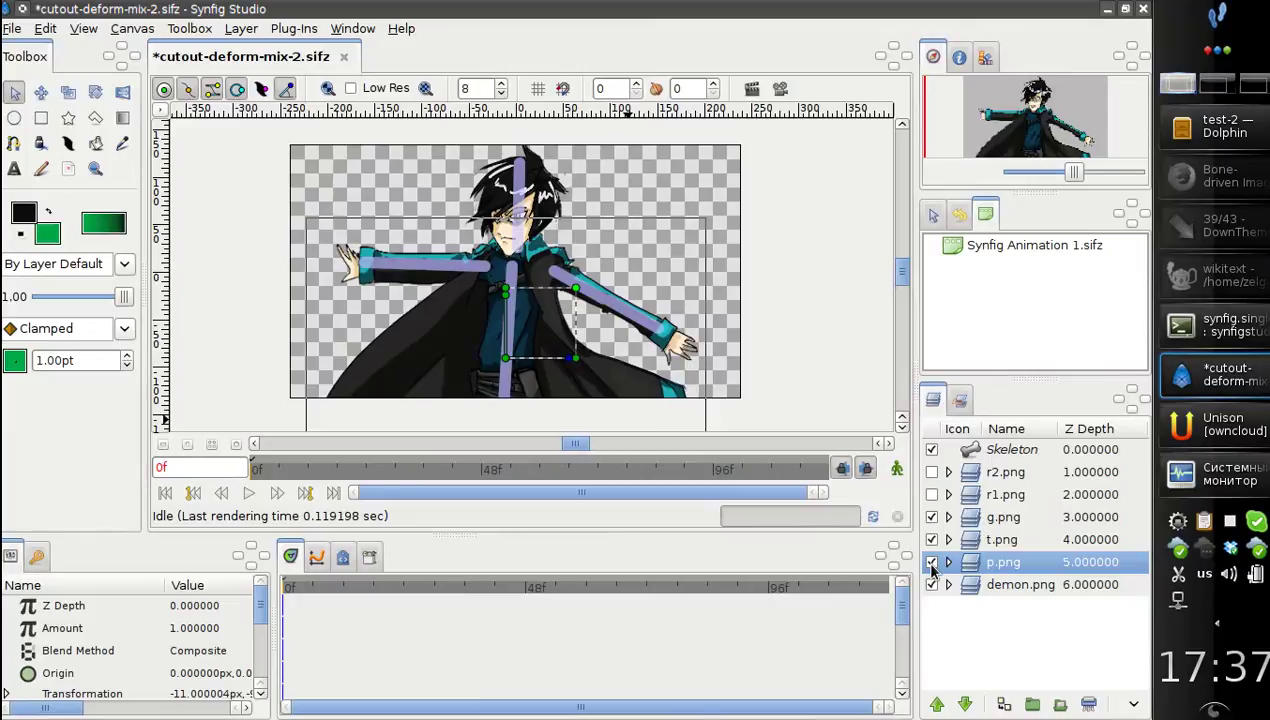
left_click_drag(507, 366, 508, 366)
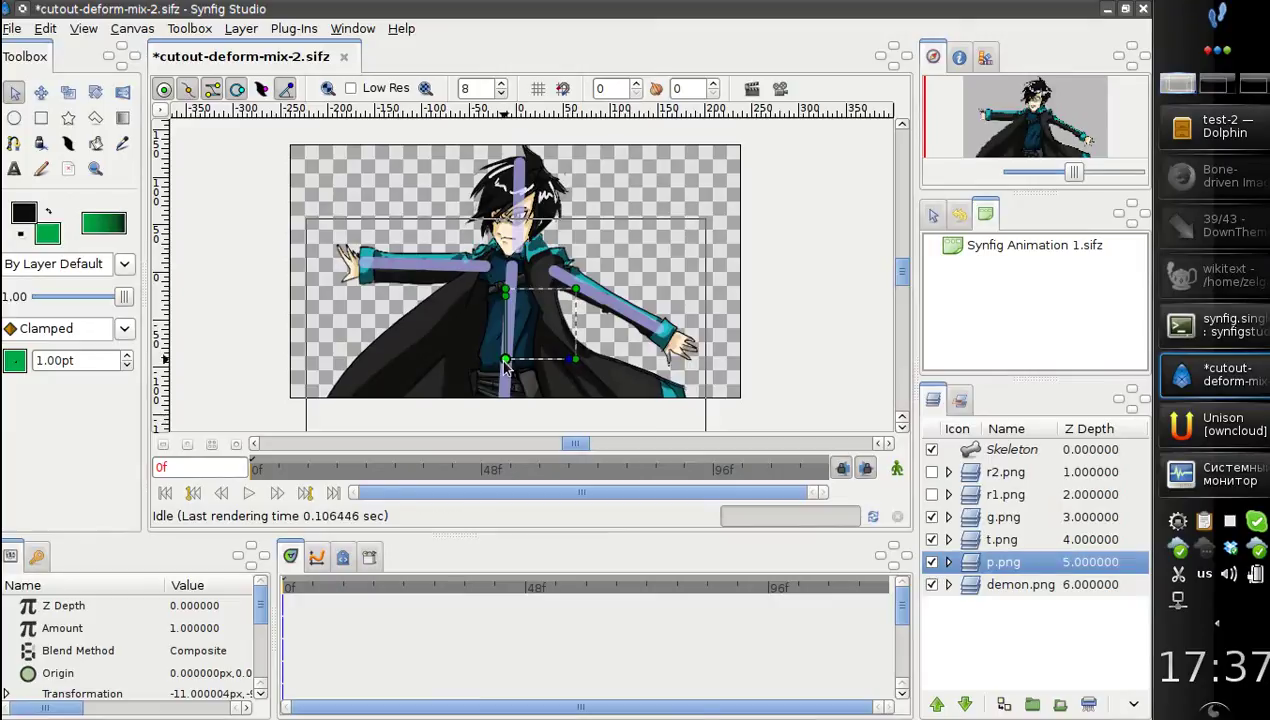
Step: Link p.png to the skeleton's spine bone
left_click(507, 305, "ctrl")
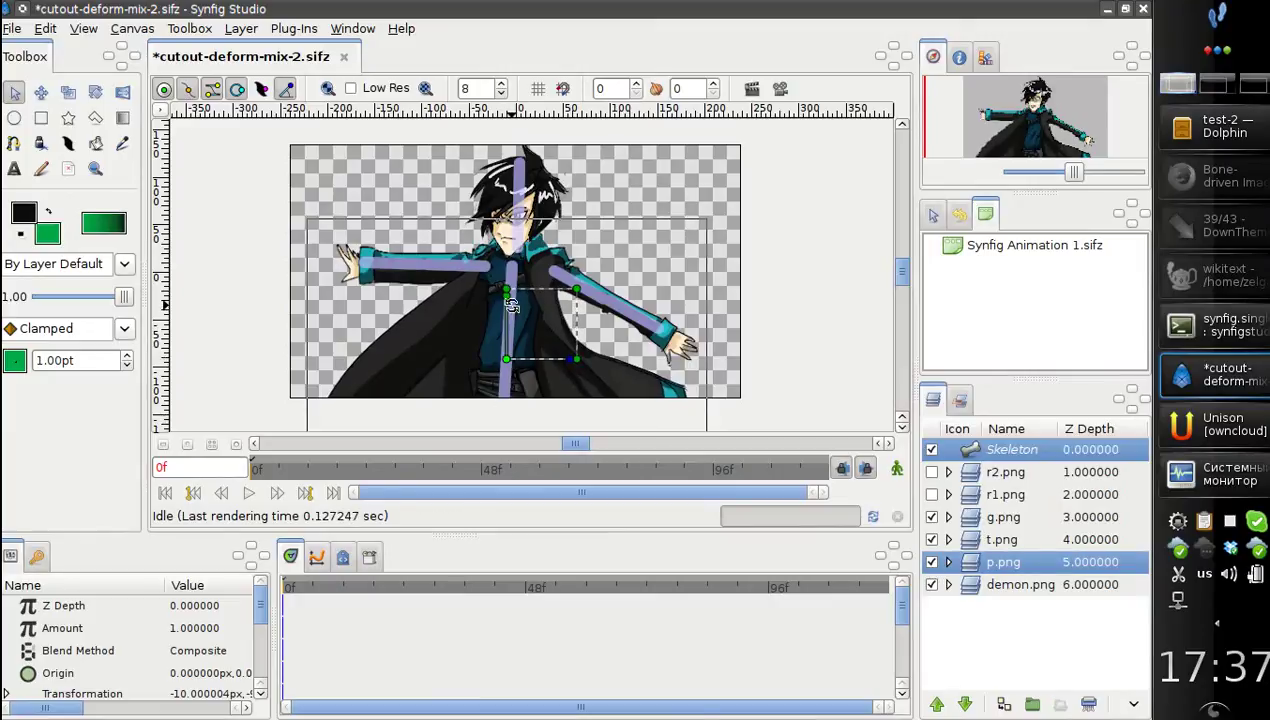
right_click(502, 404)
left_click(549, 462)
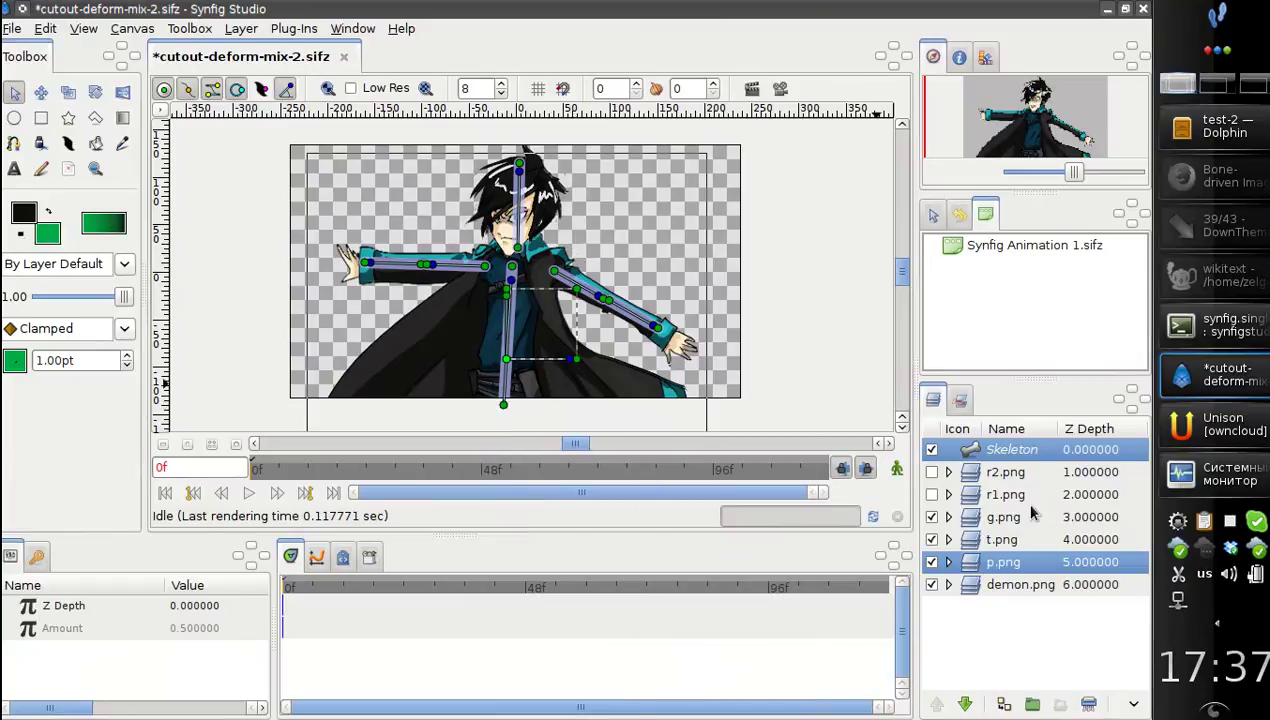
left_click(975, 497)
Step: Show r1.png and wrap it in its own Group layer
left_click(930, 495)
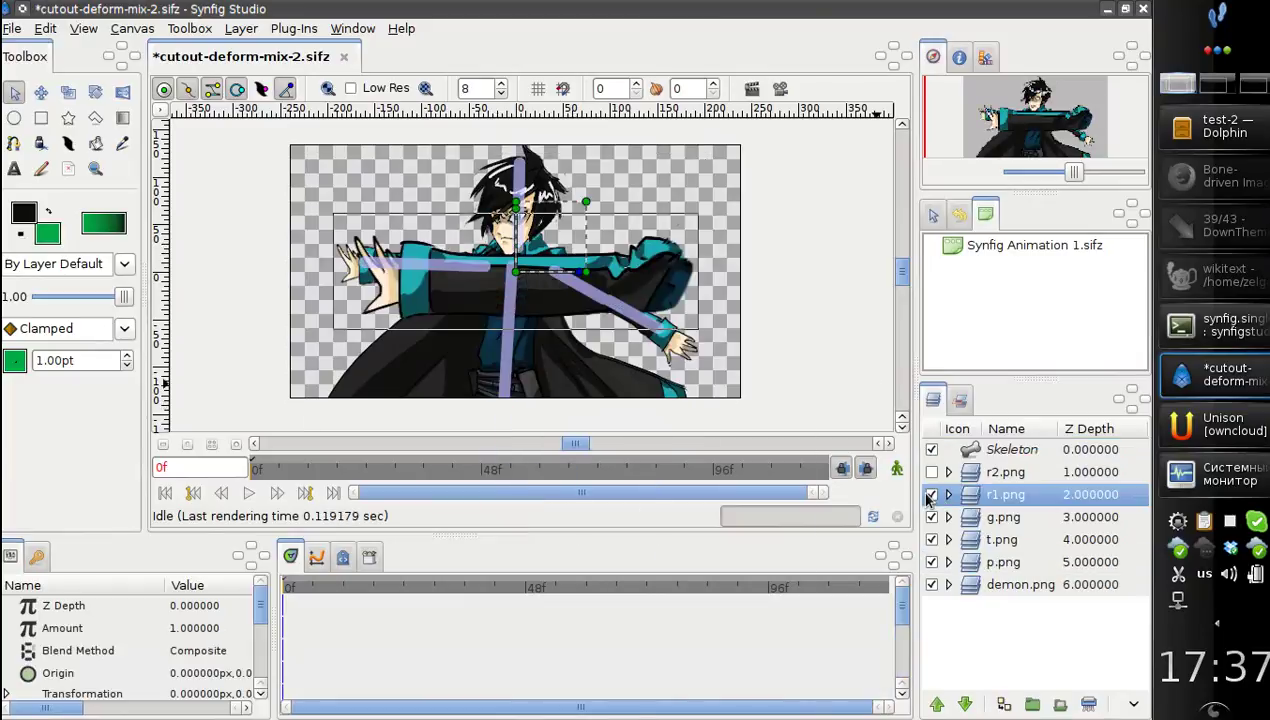
right_click(1005, 494)
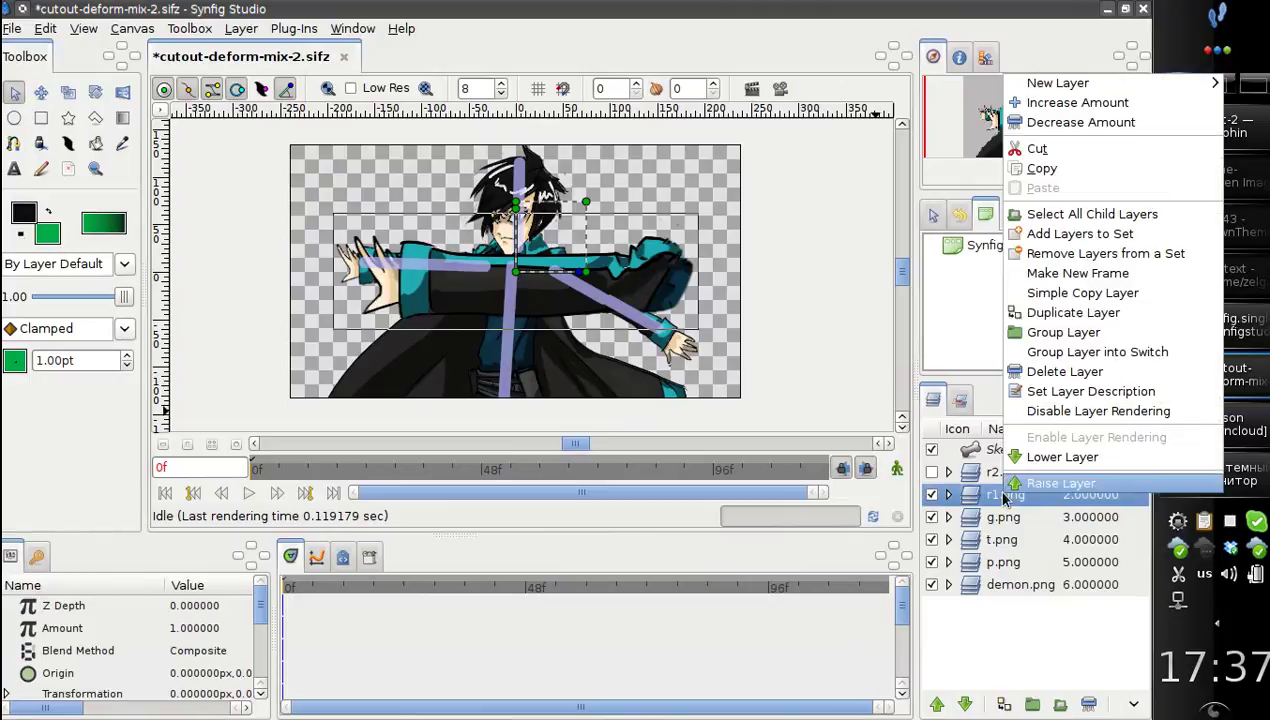
left_click(1055, 340)
left_click(948, 495)
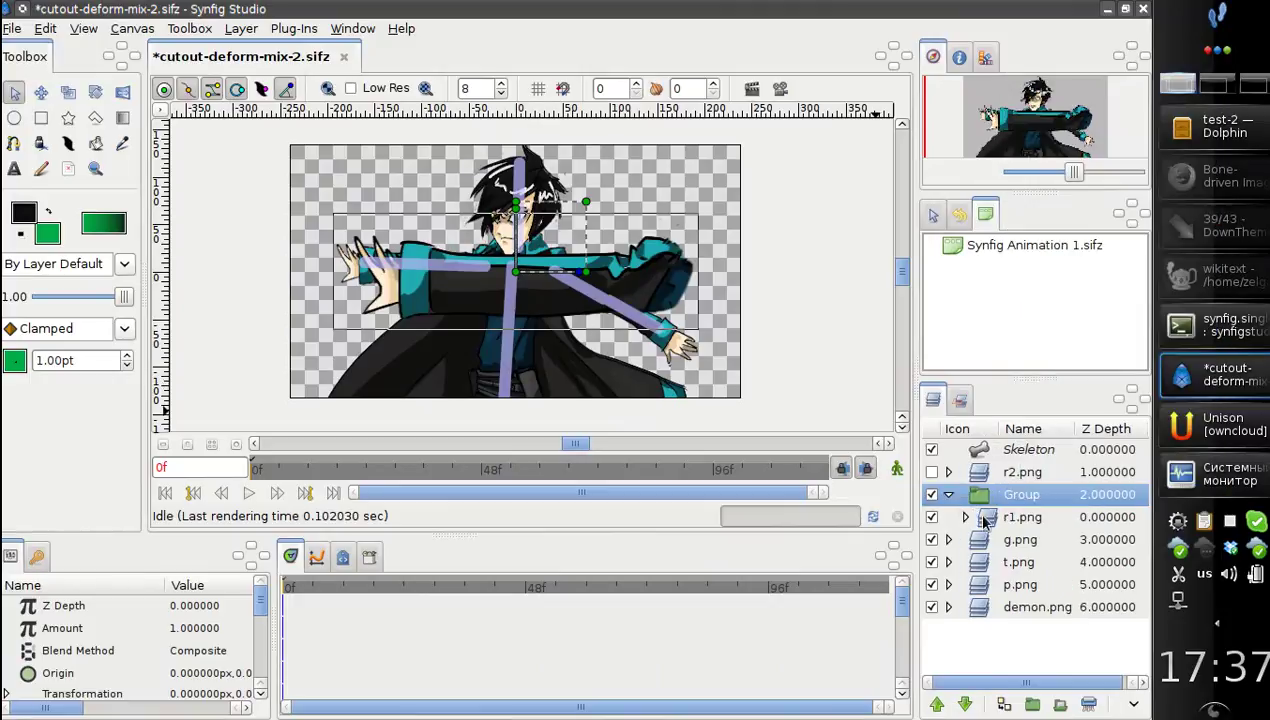
left_click(1010, 517)
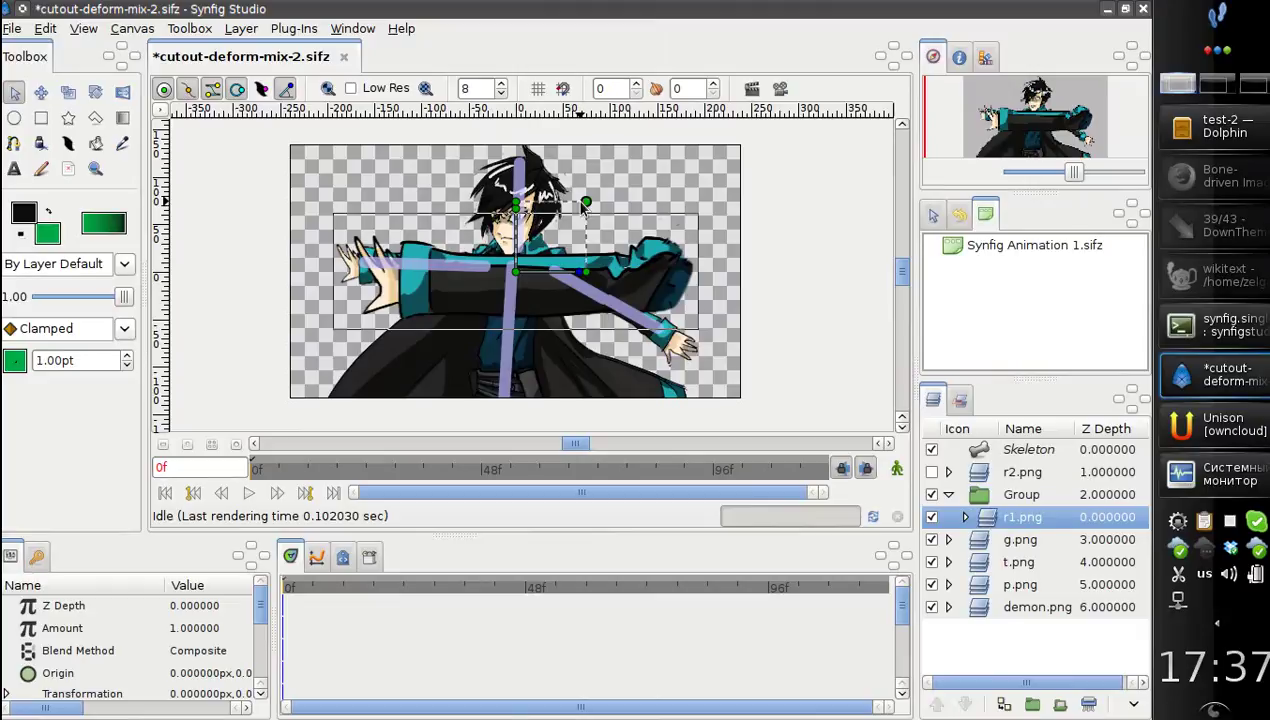
Step: Resize and move the r1.png arm onto the left upper-arm bone
mouse_move(581, 205)
left_mouse_down()
mouse_move(562, 292)
mouse_move(374, 299)
left_mouse_up()
left_click_drag(446, 240, 444, 236)
left_click_drag(372, 303, 396, 308)
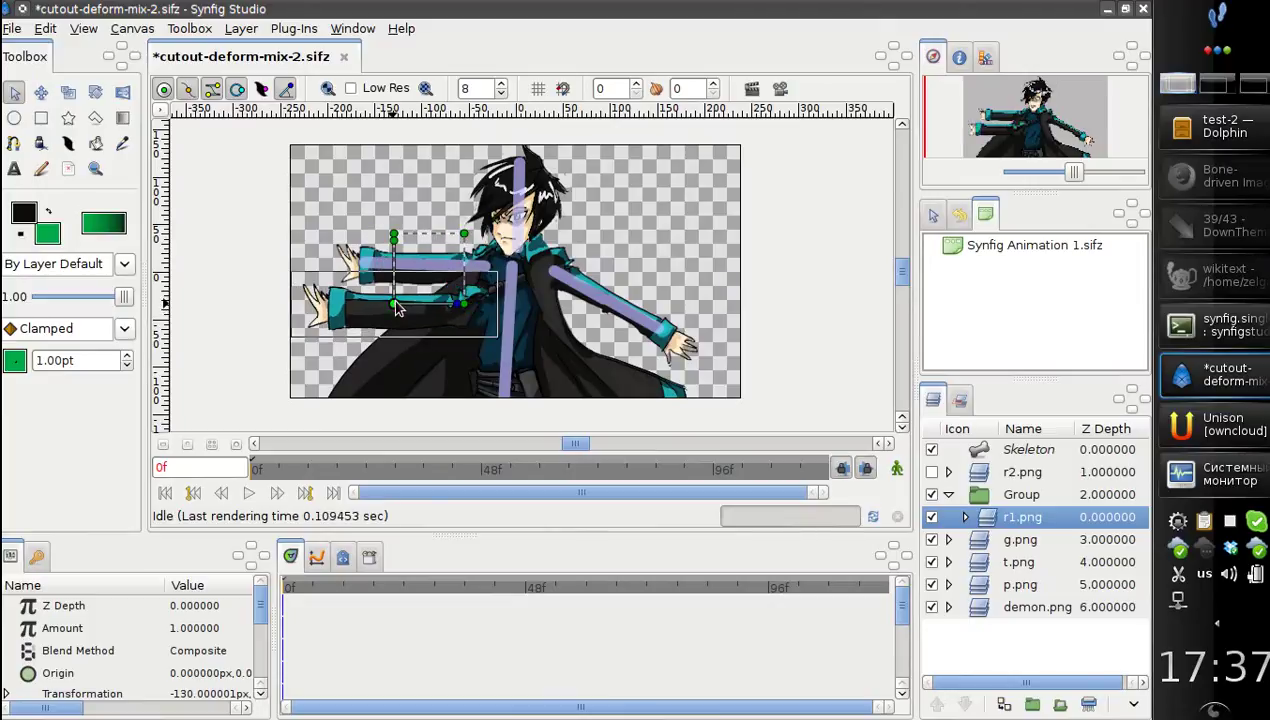
left_click_drag(464, 236, 452, 268)
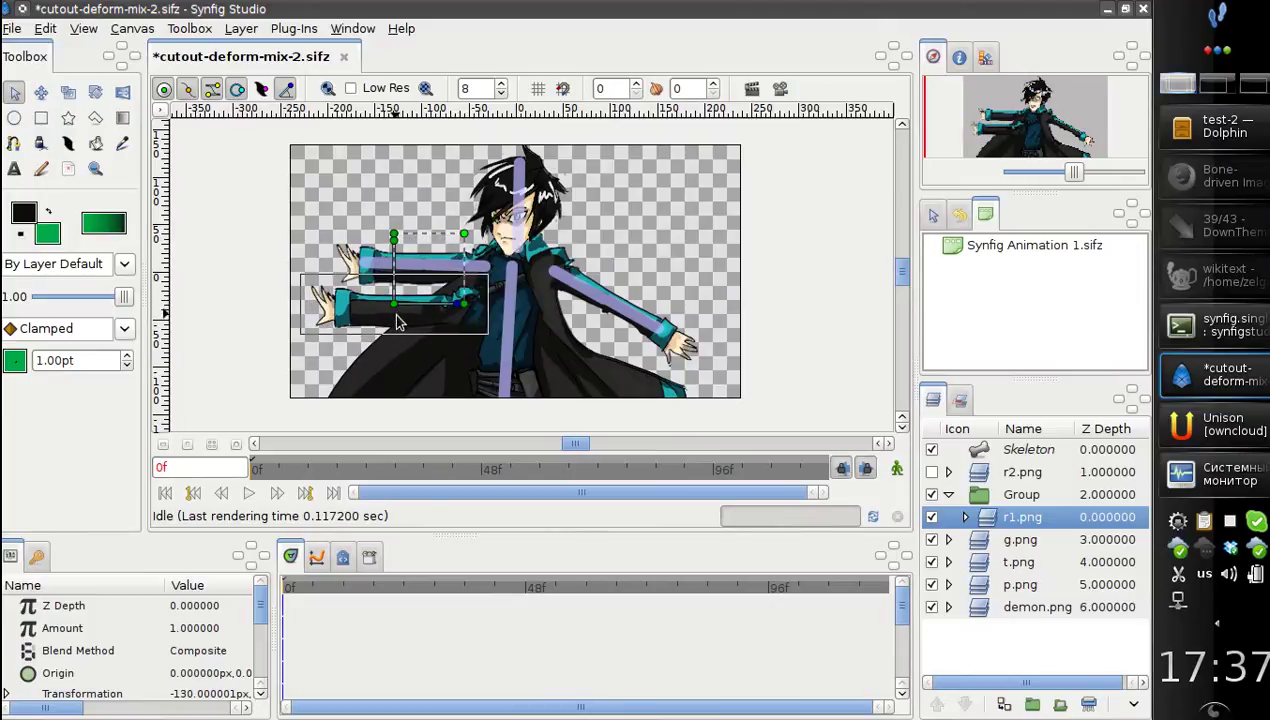
left_click_drag(394, 303, 417, 267)
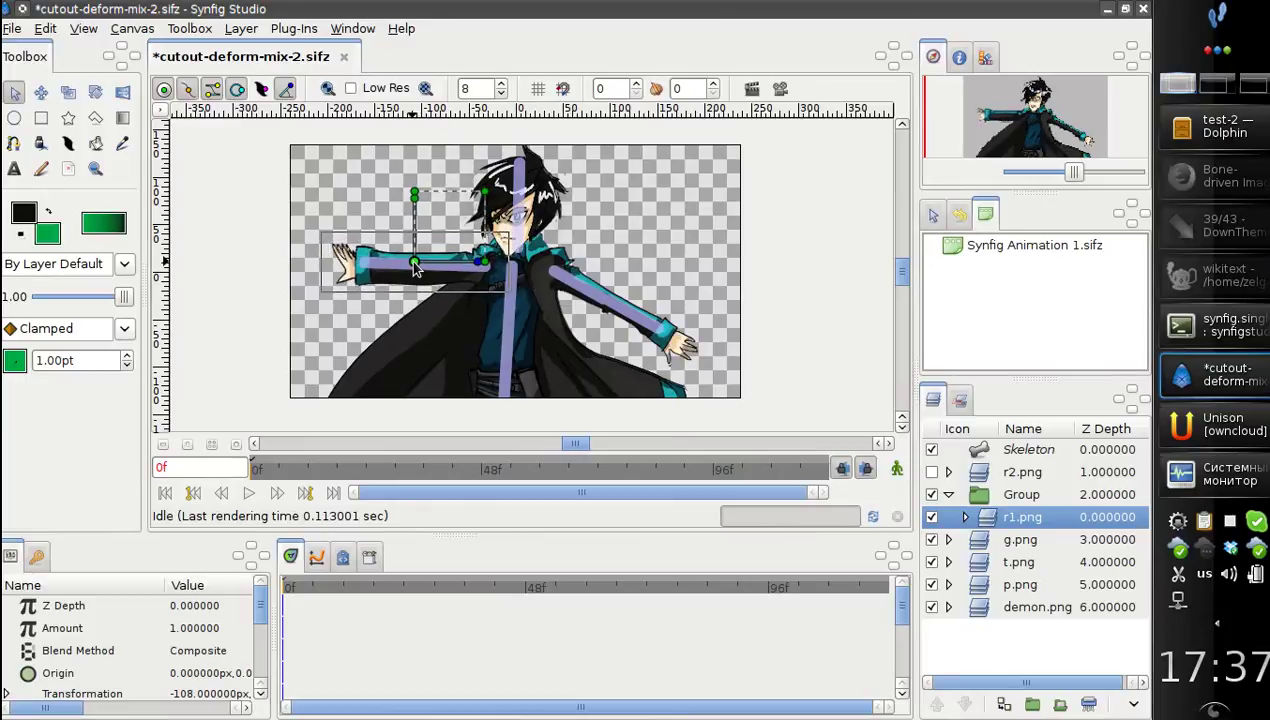
Step: Group r2.png and move its arm image onto the character's right arm
right_click(988, 472)
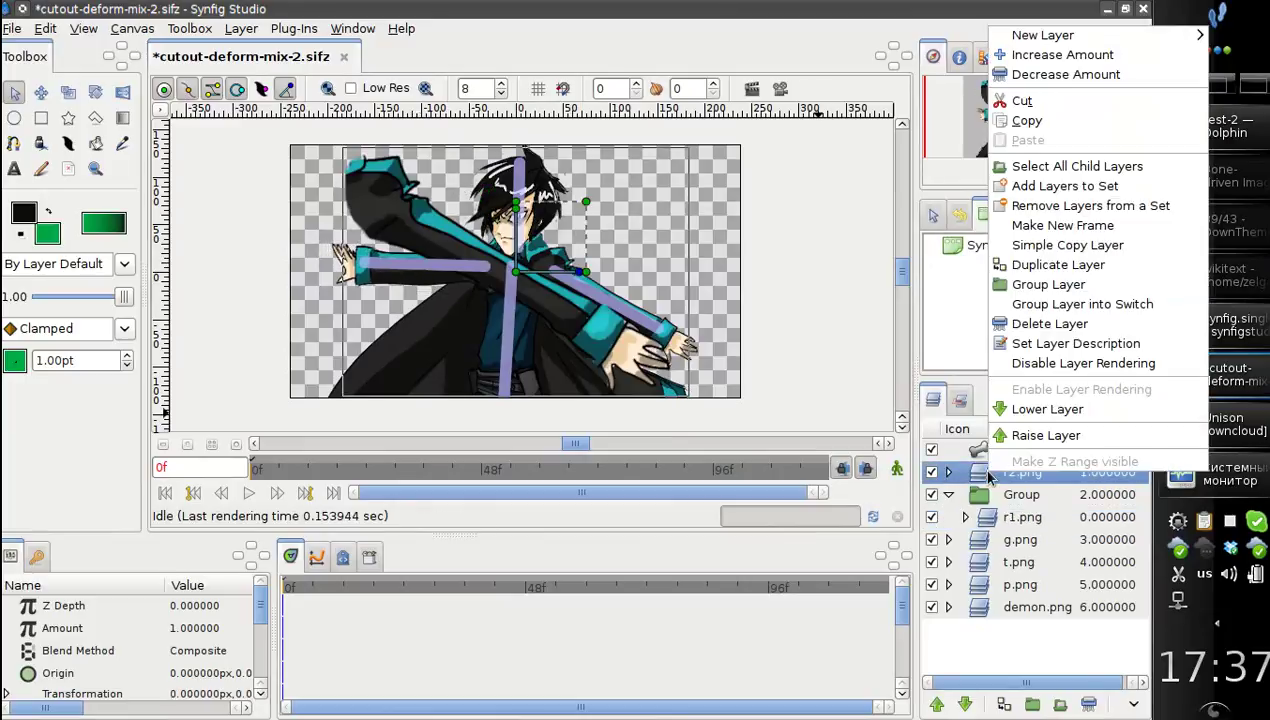
left_click(1000, 284)
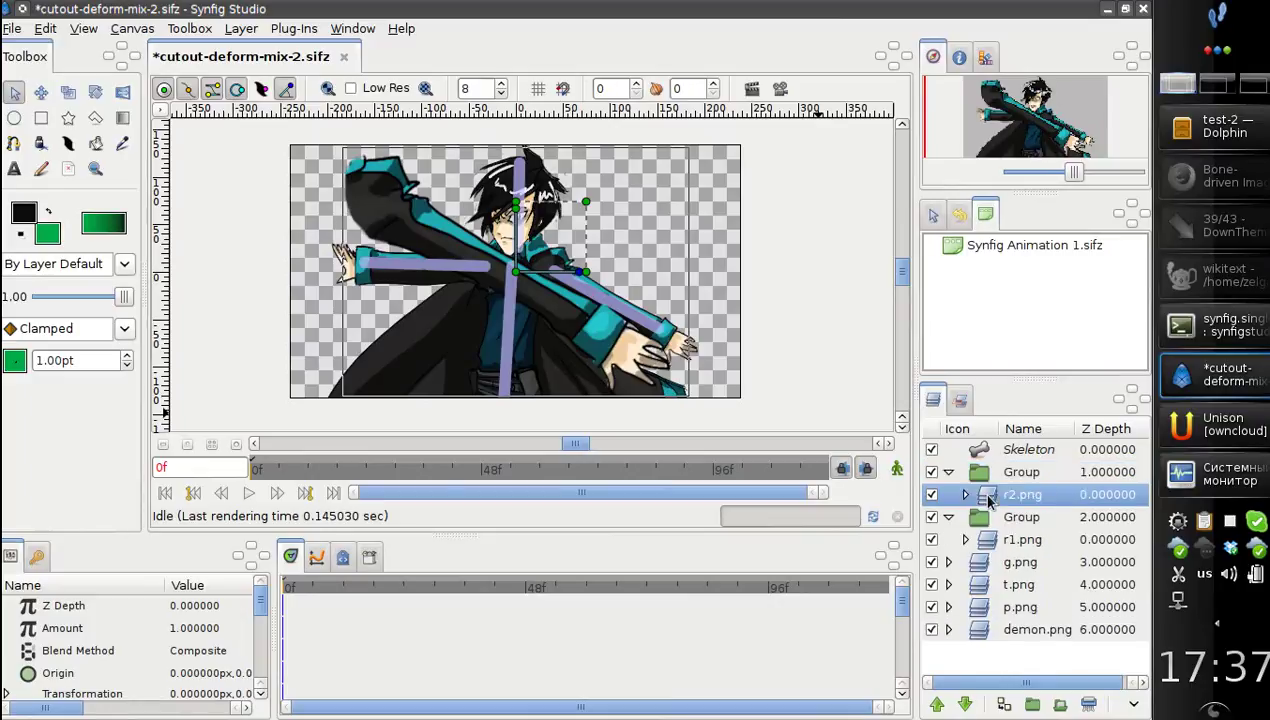
mouse_move(515, 270)
left_mouse_down()
mouse_move(677, 281)
mouse_move(641, 298)
left_mouse_up()
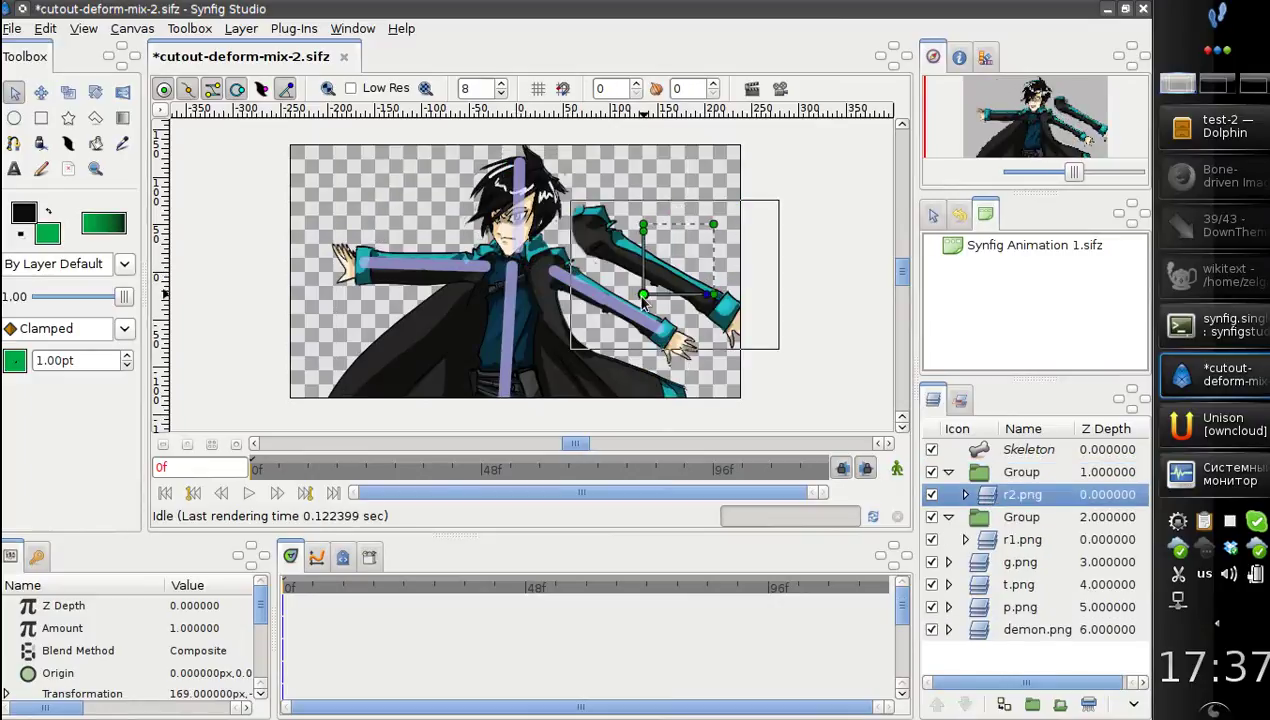
left_click_drag(707, 239, 697, 243)
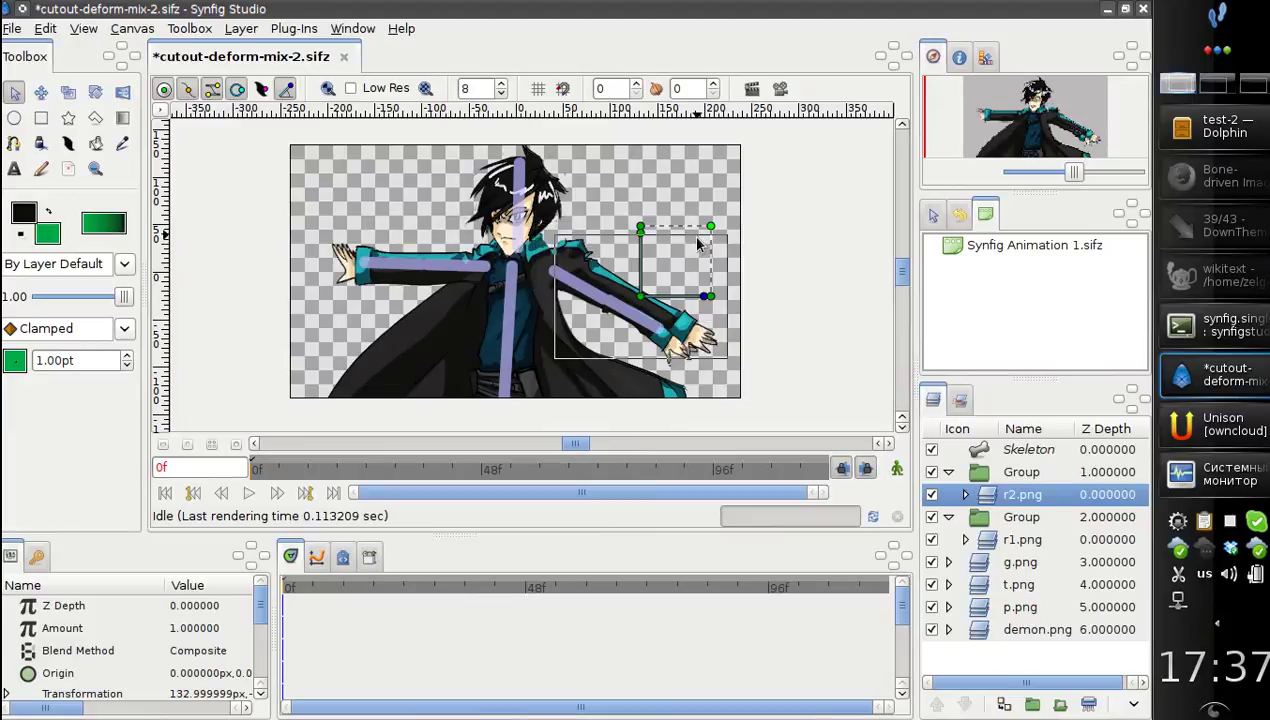
left_click_drag(640, 297, 624, 307)
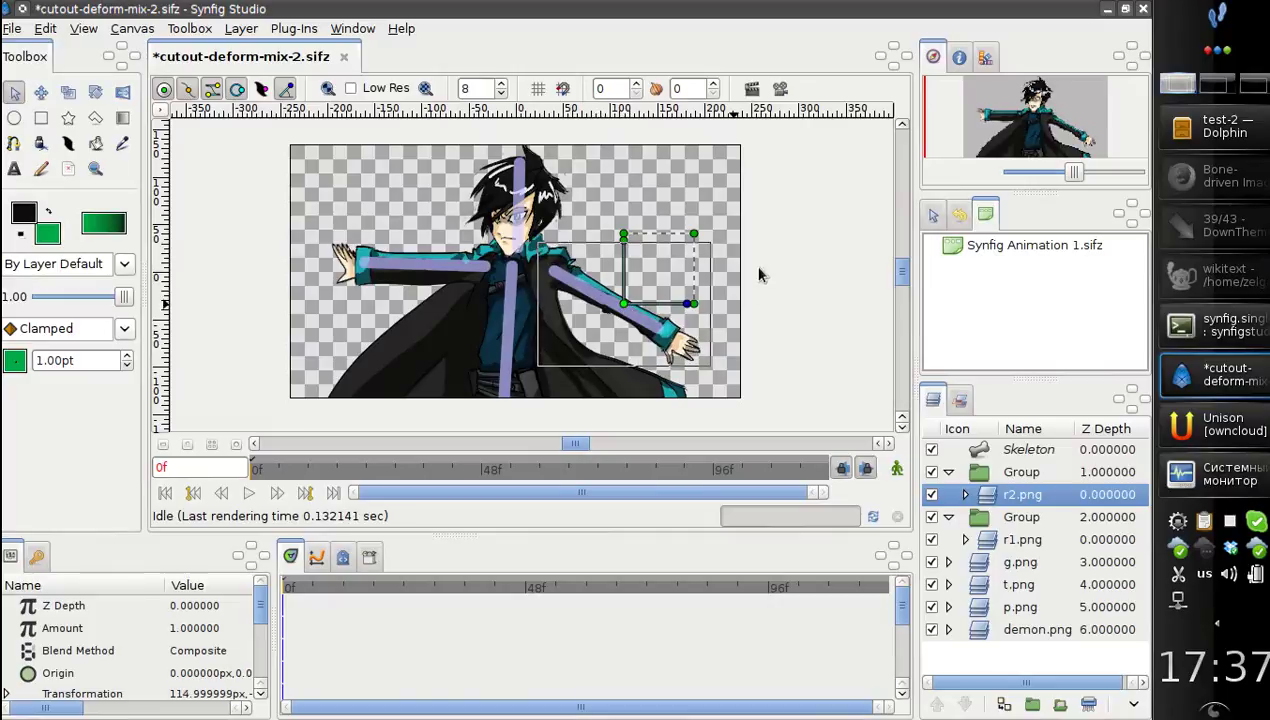
left_click(968, 480)
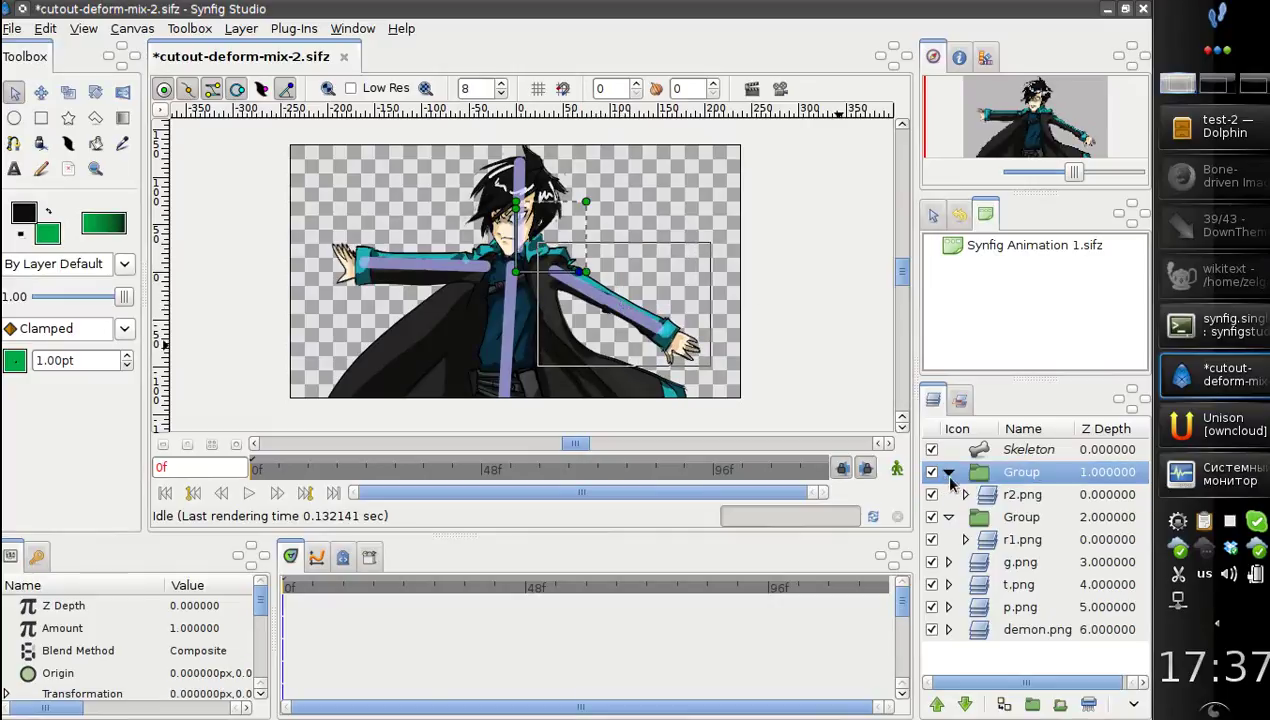
Step: Link p.png via the spine bone's lower handle, then undo to restore the upright bones
left_click(987, 497)
right_click(987, 497)
mouse_move(1042, 58)
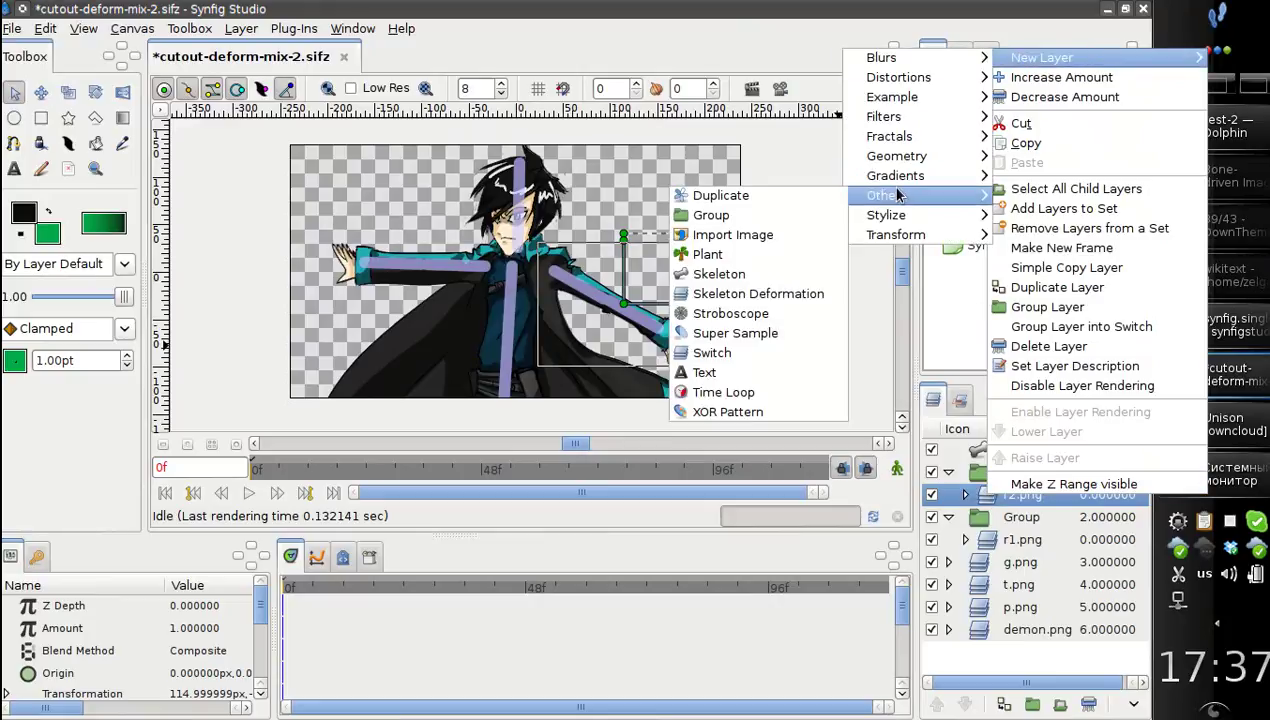
left_click(522, 310)
left_click(582, 383)
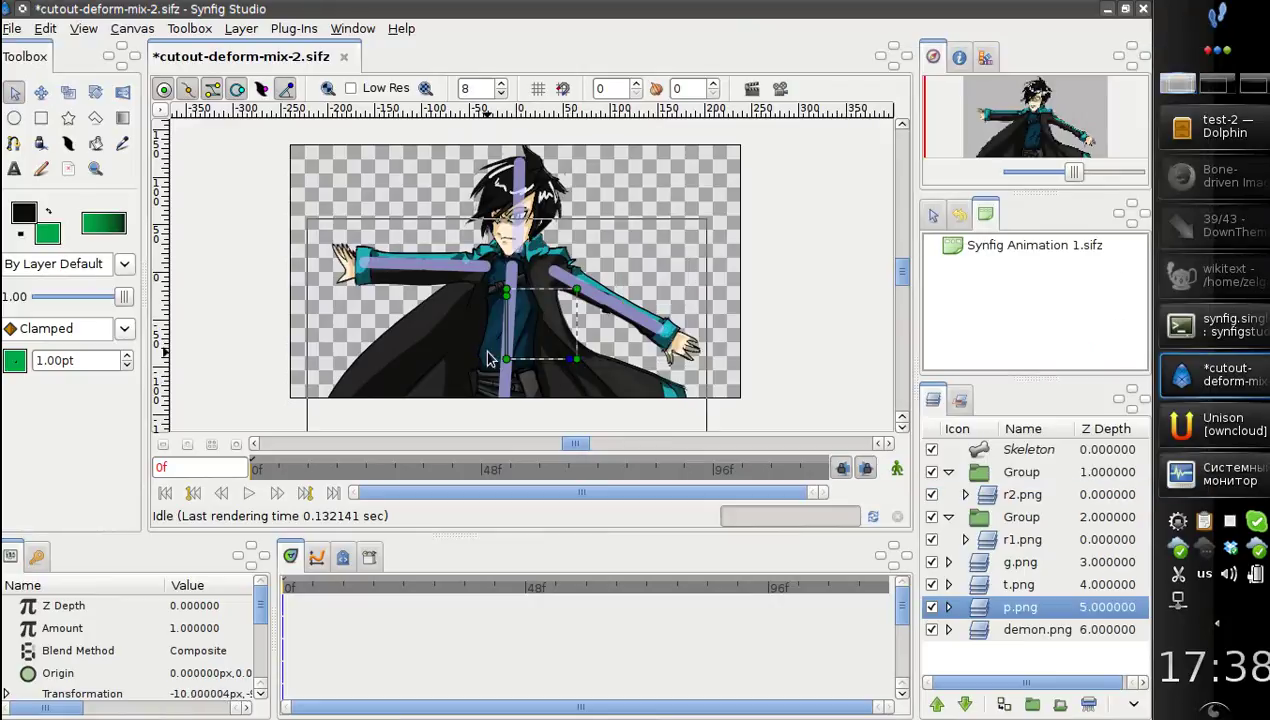
left_click(495, 372)
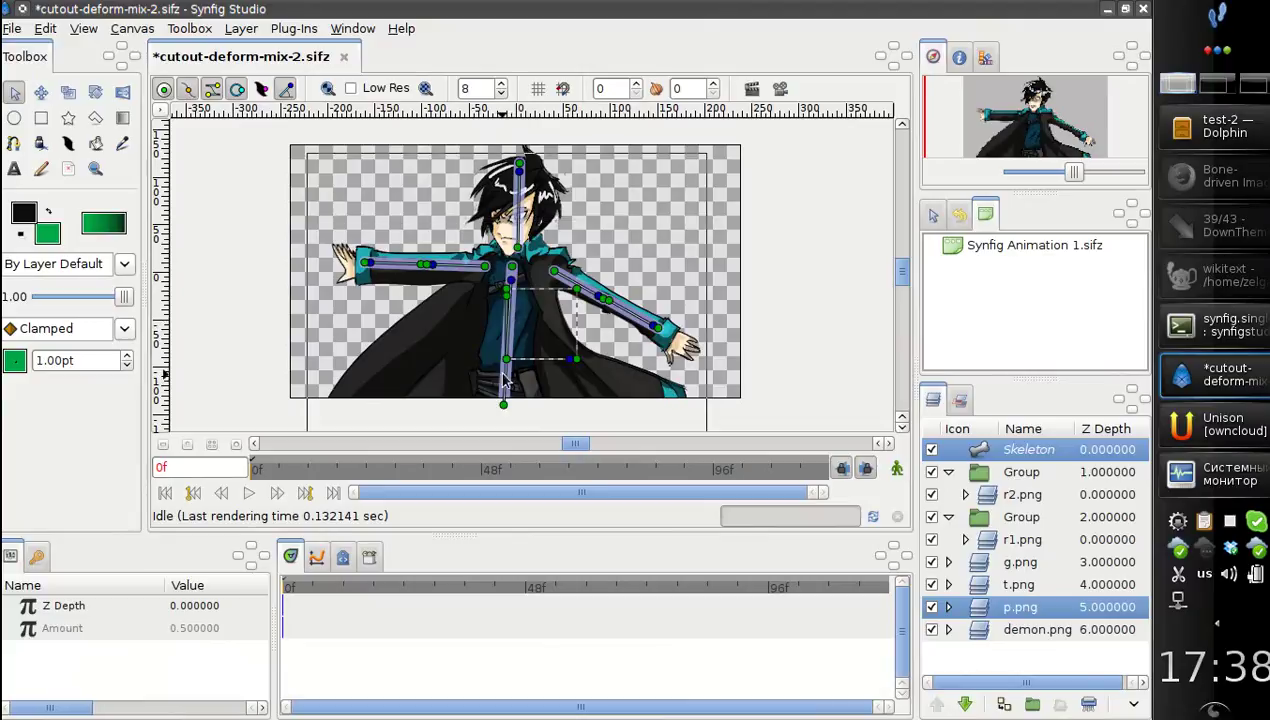
right_click(505, 361)
key("Escape")
right_click(503, 406)
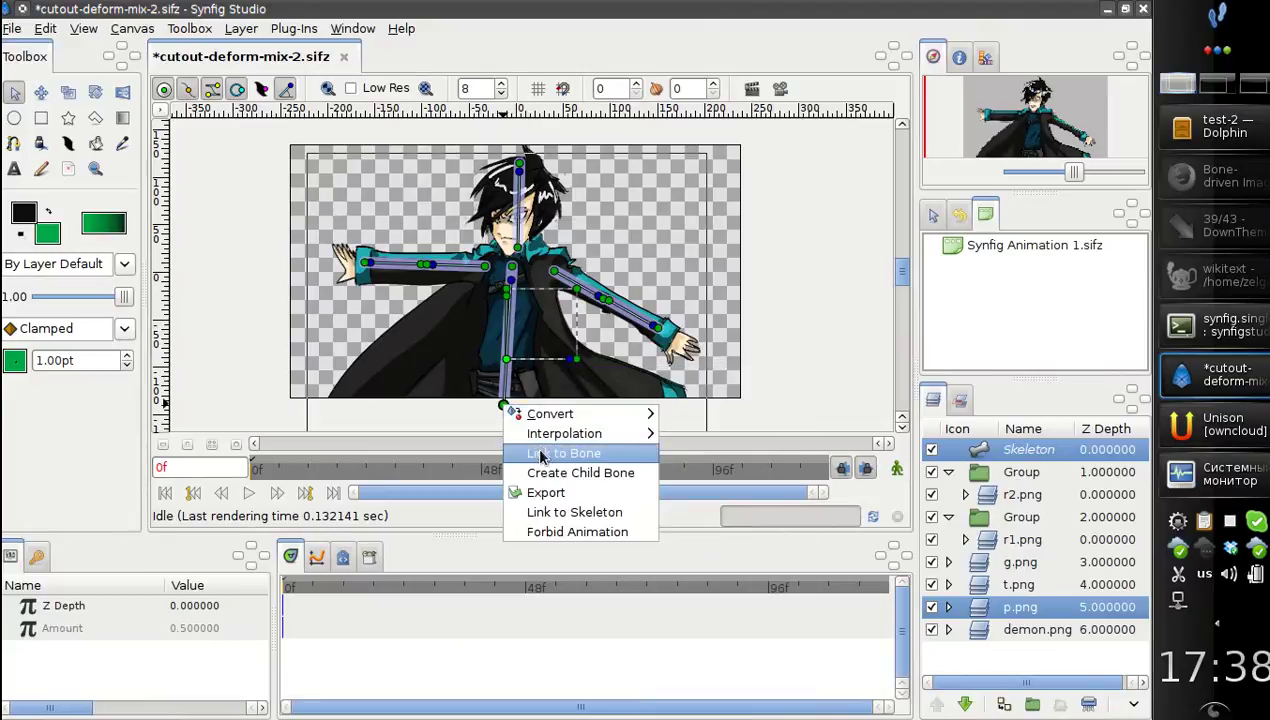
left_click(541, 453)
left_click(534, 350)
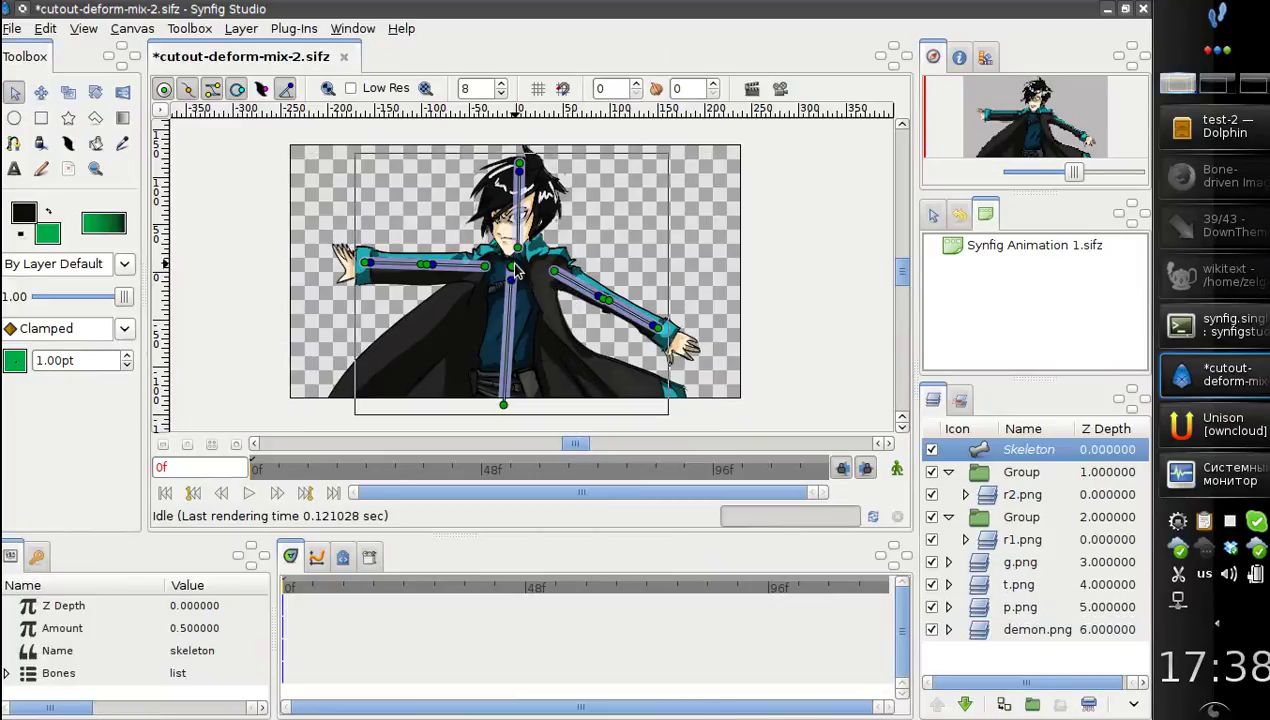
key("ctrl+z")
Step: Add a Skeleton Deformation layer above r2.png and switch it off
right_click(1025, 494)
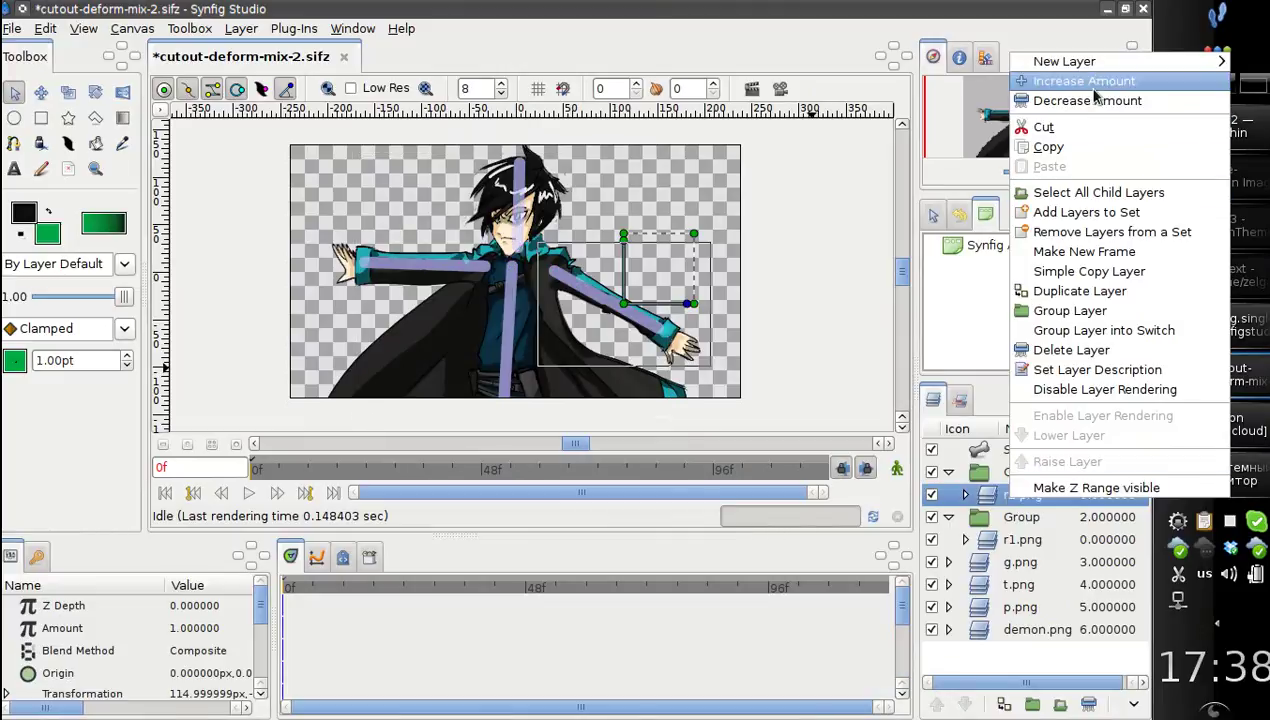
mouse_move(906, 199)
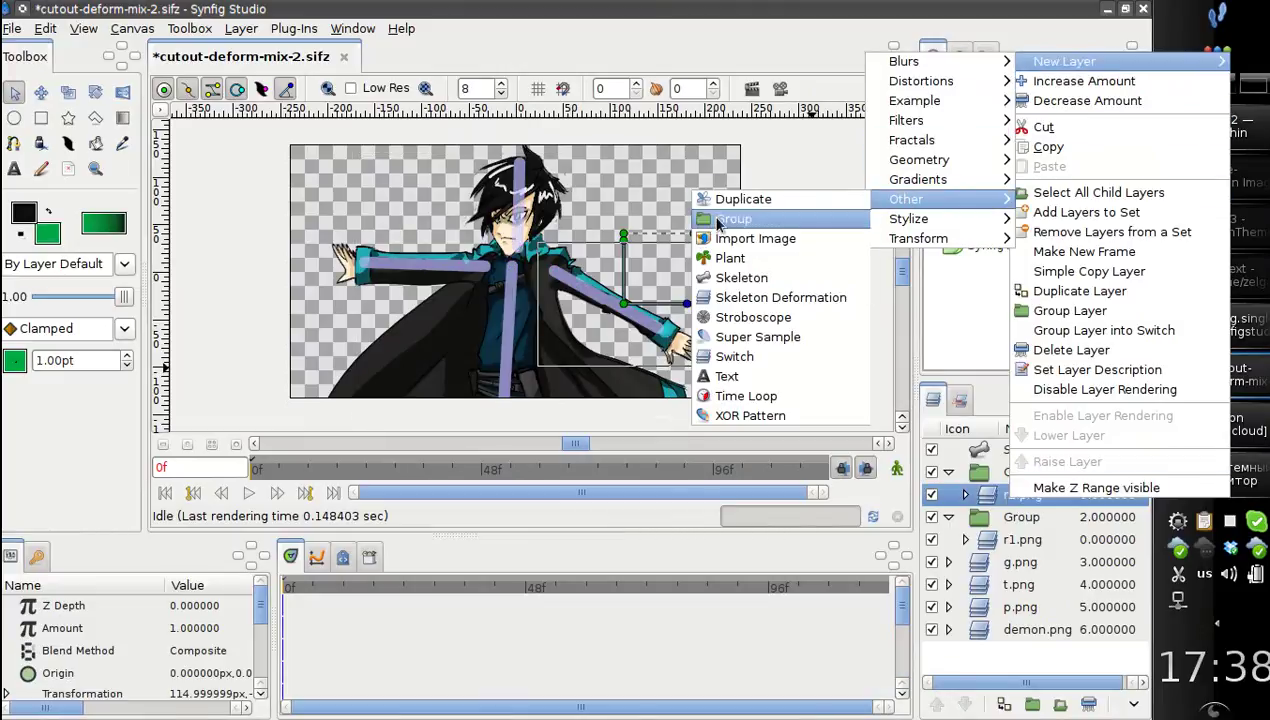
left_click(735, 297)
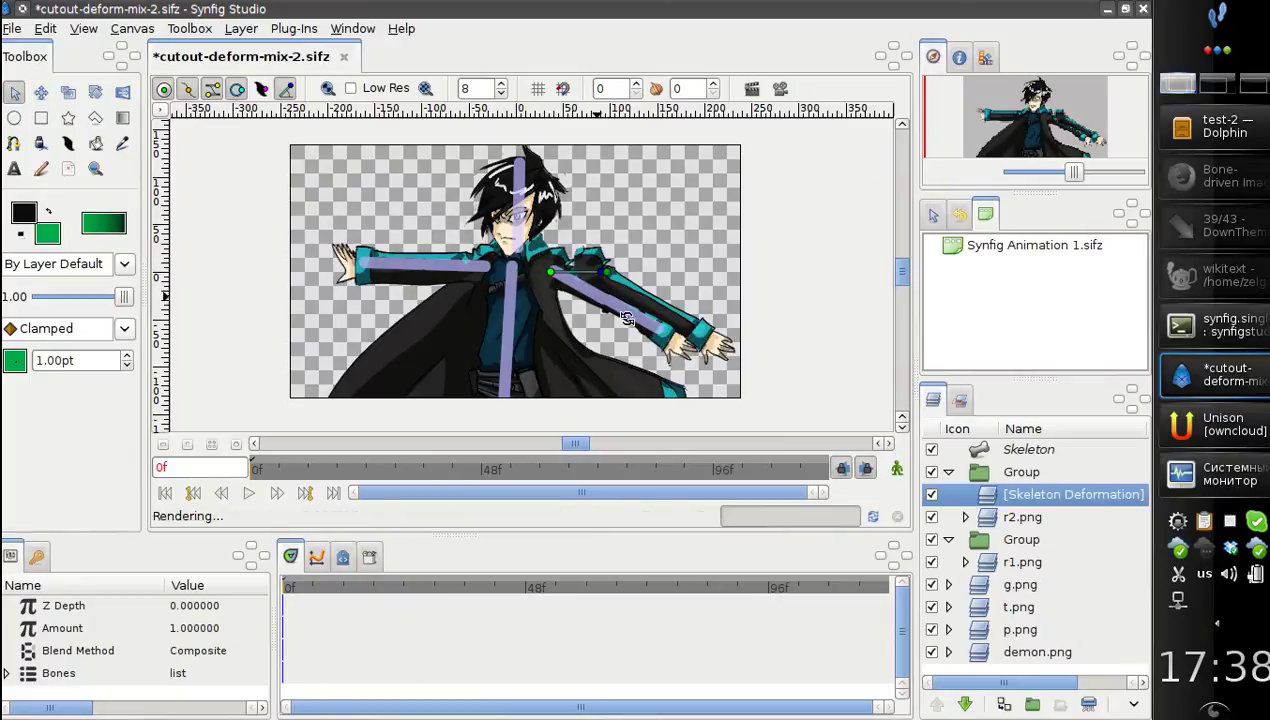
left_click(931, 494)
Step: Shift the deformation bone's origin slightly left and add a child bone along the arm
left_click_drag(512, 272, 487, 267)
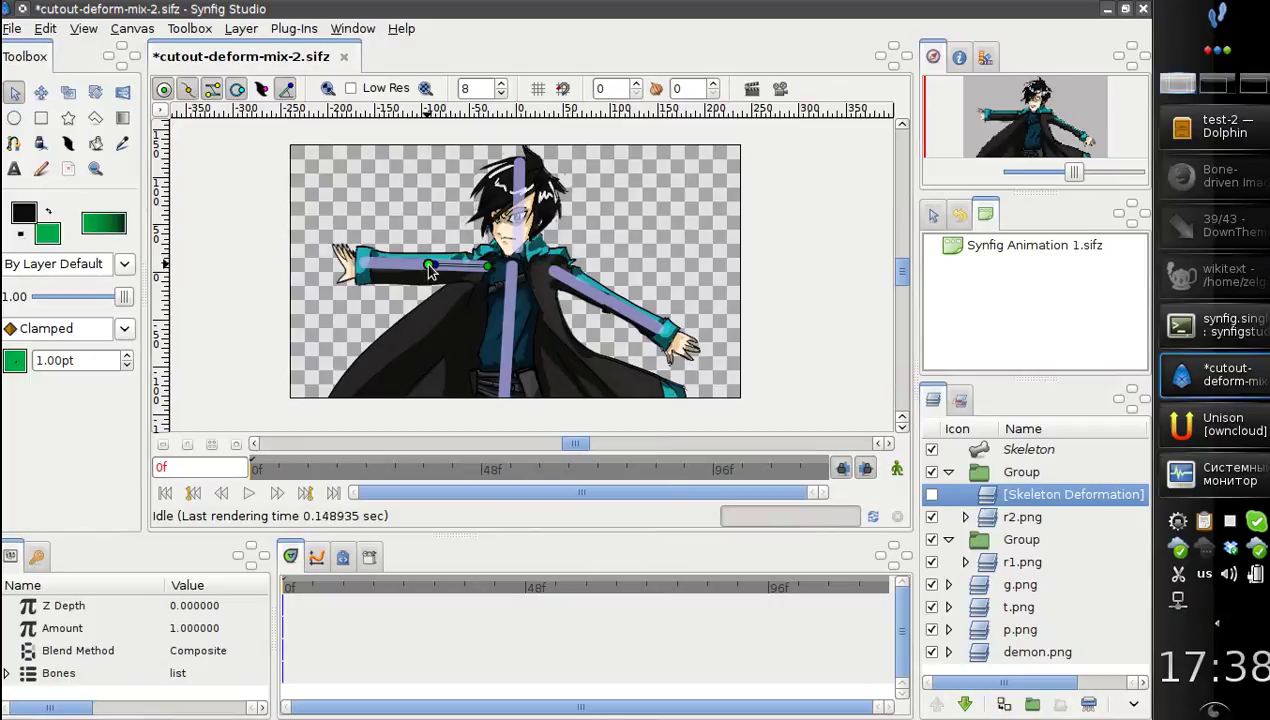
right_click(426, 266)
left_click(440, 315)
left_click(982, 563)
right_click(982, 563)
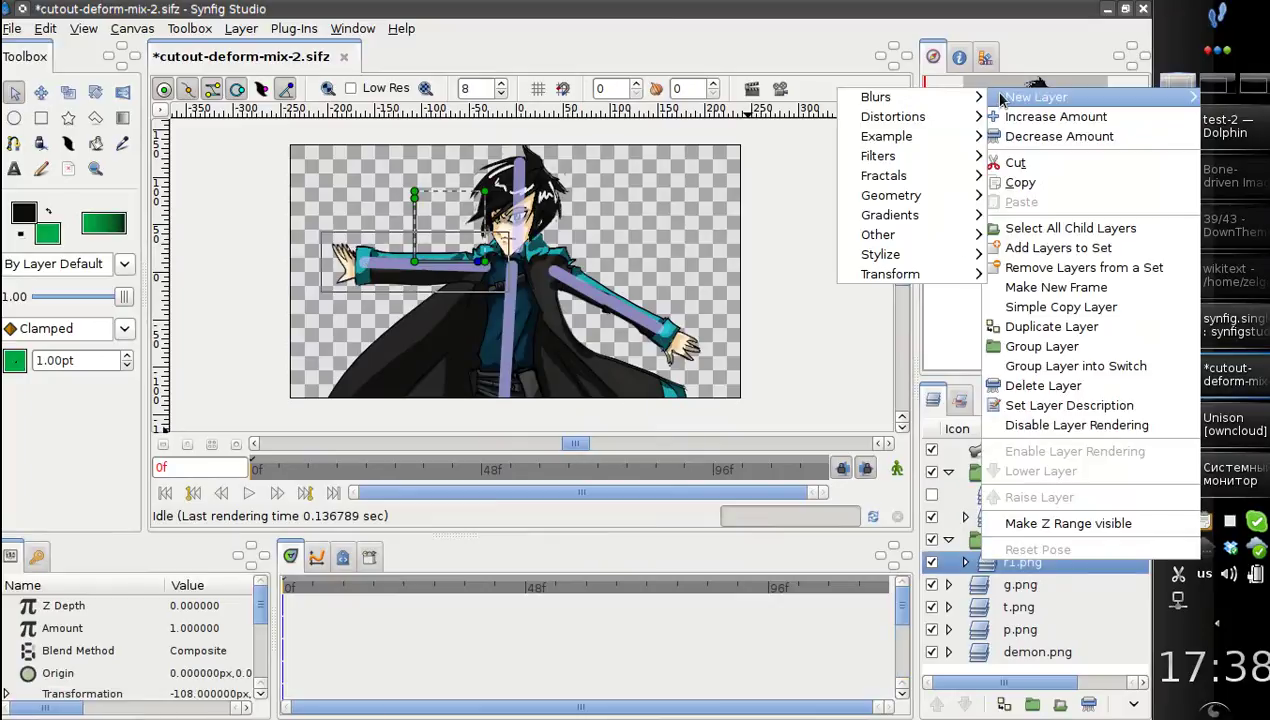
Step: Add a switched-off Skeleton Deformation layer above r1.png, lengthening its bone and adding a child toward the hand
mouse_move(878, 234)
left_click(722, 342)
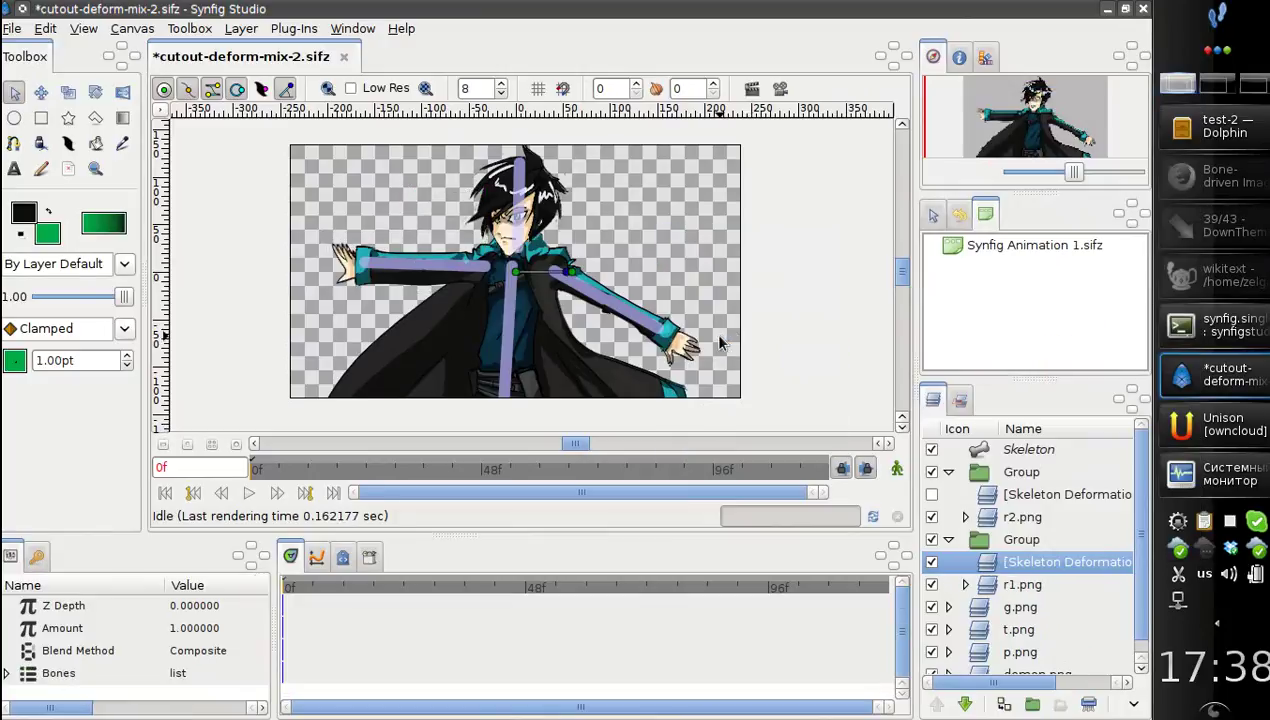
left_click(931, 563)
left_click_drag(553, 278, 597, 313)
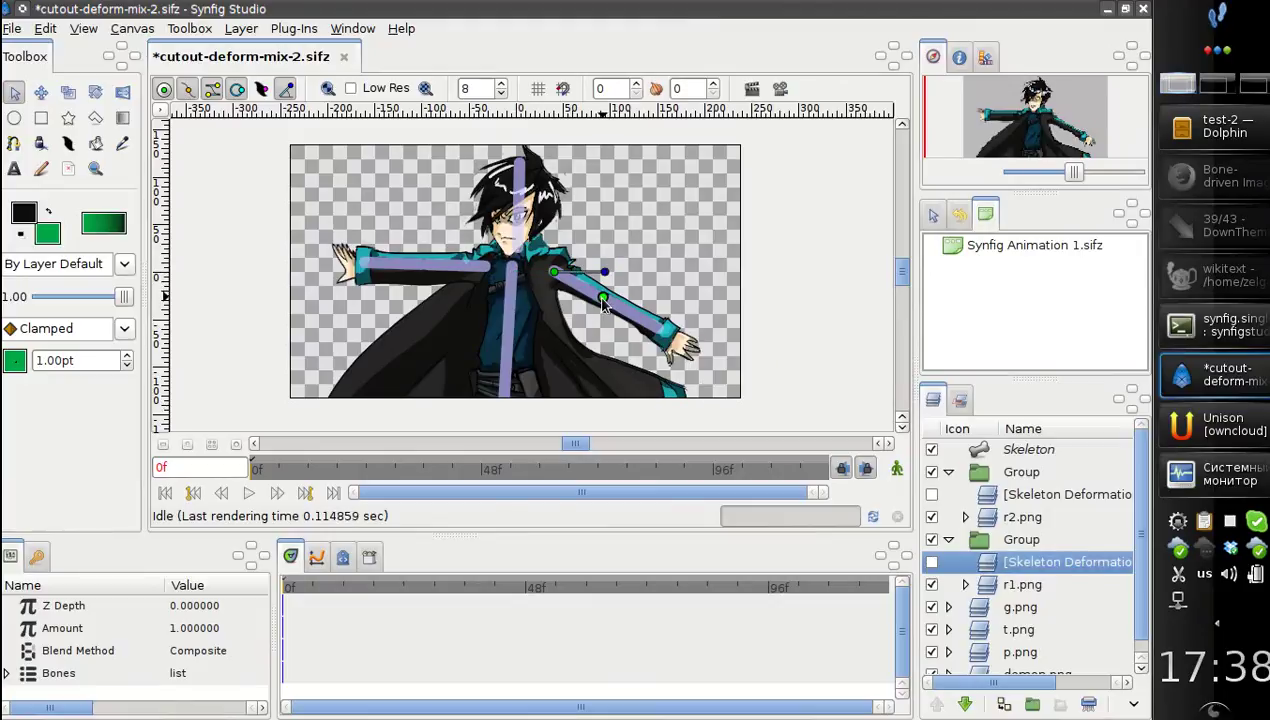
right_click(601, 306)
left_click(618, 347)
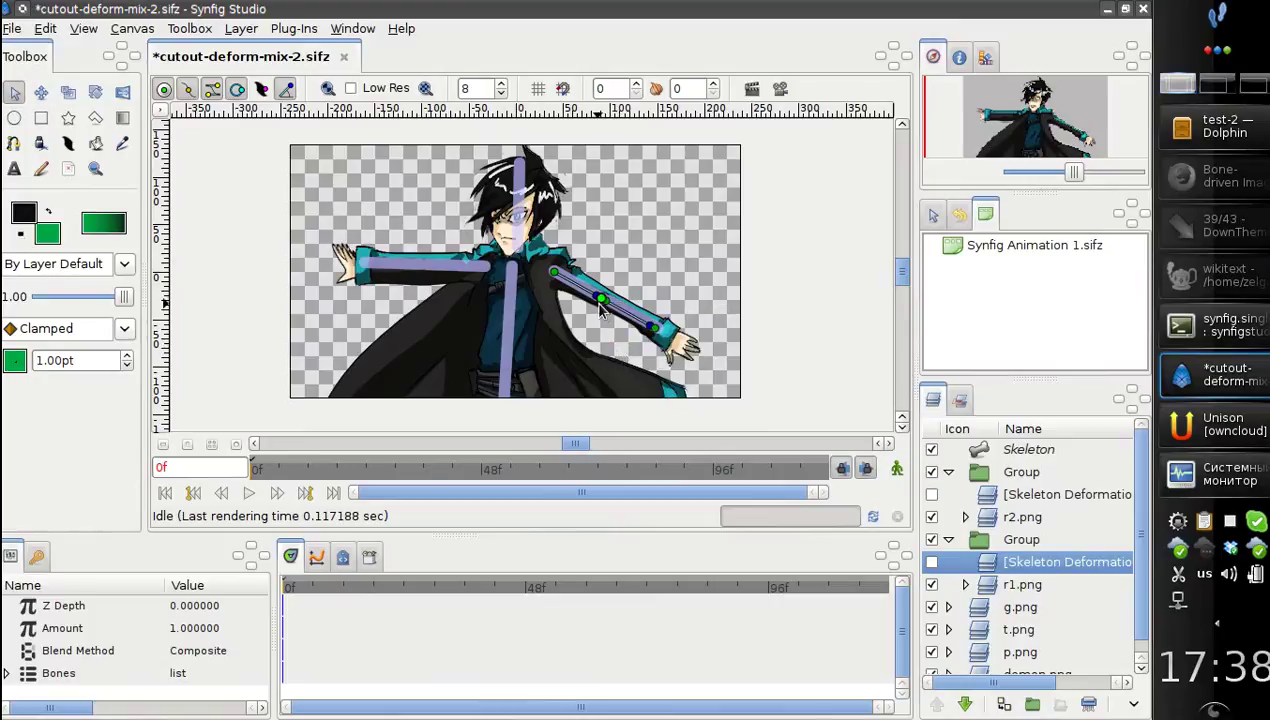
Step: Switch both deformation layers on, then delete the second Skeleton Deformation layer
left_click(931, 563)
left_click(931, 497)
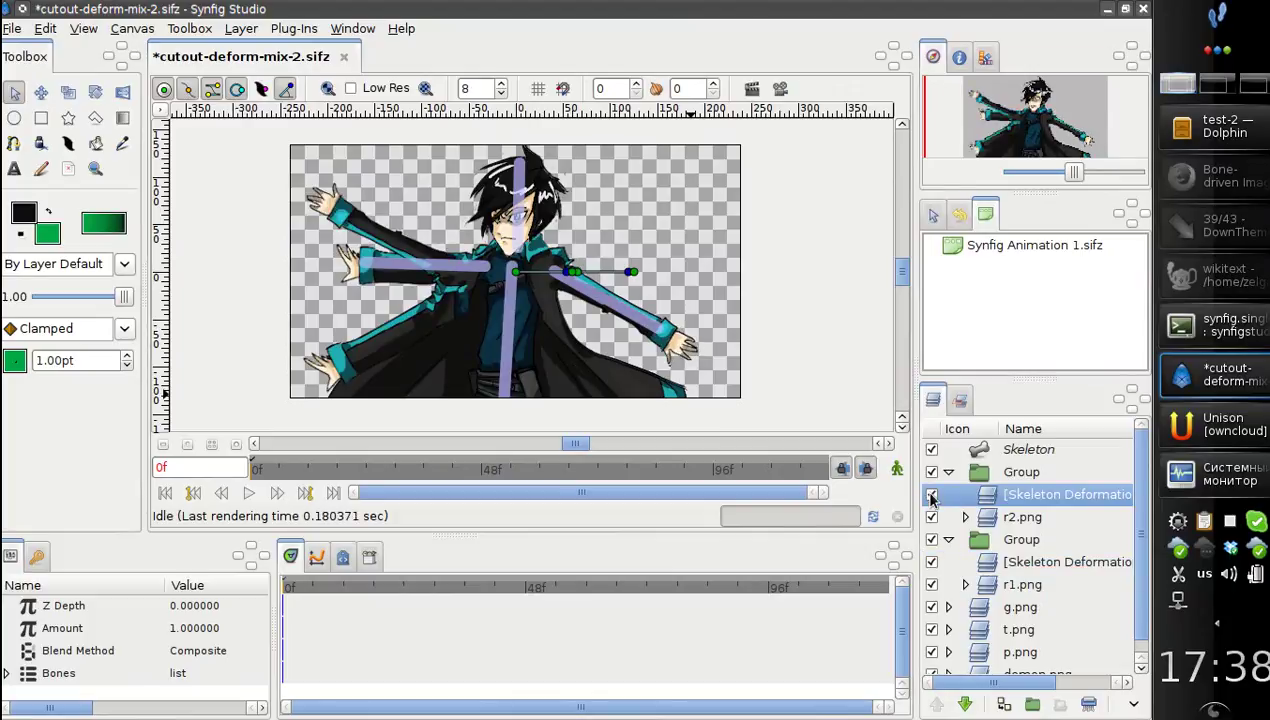
left_click(981, 564)
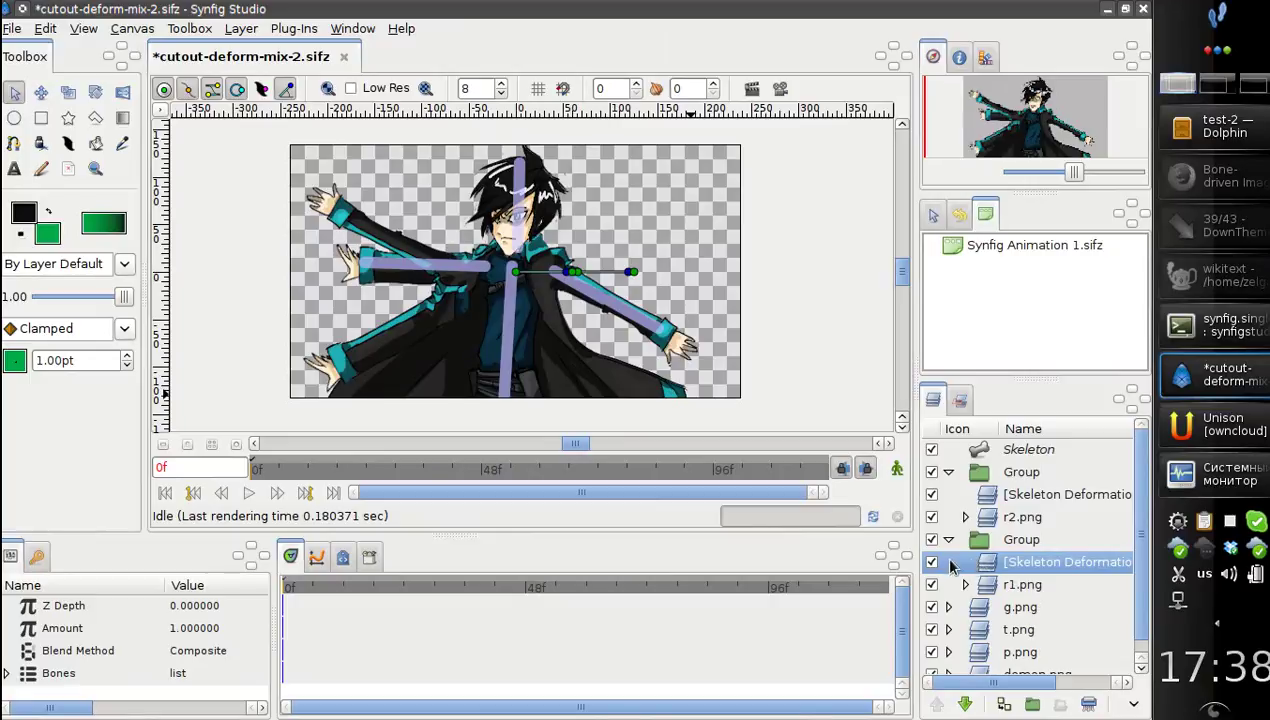
left_click(1089, 704)
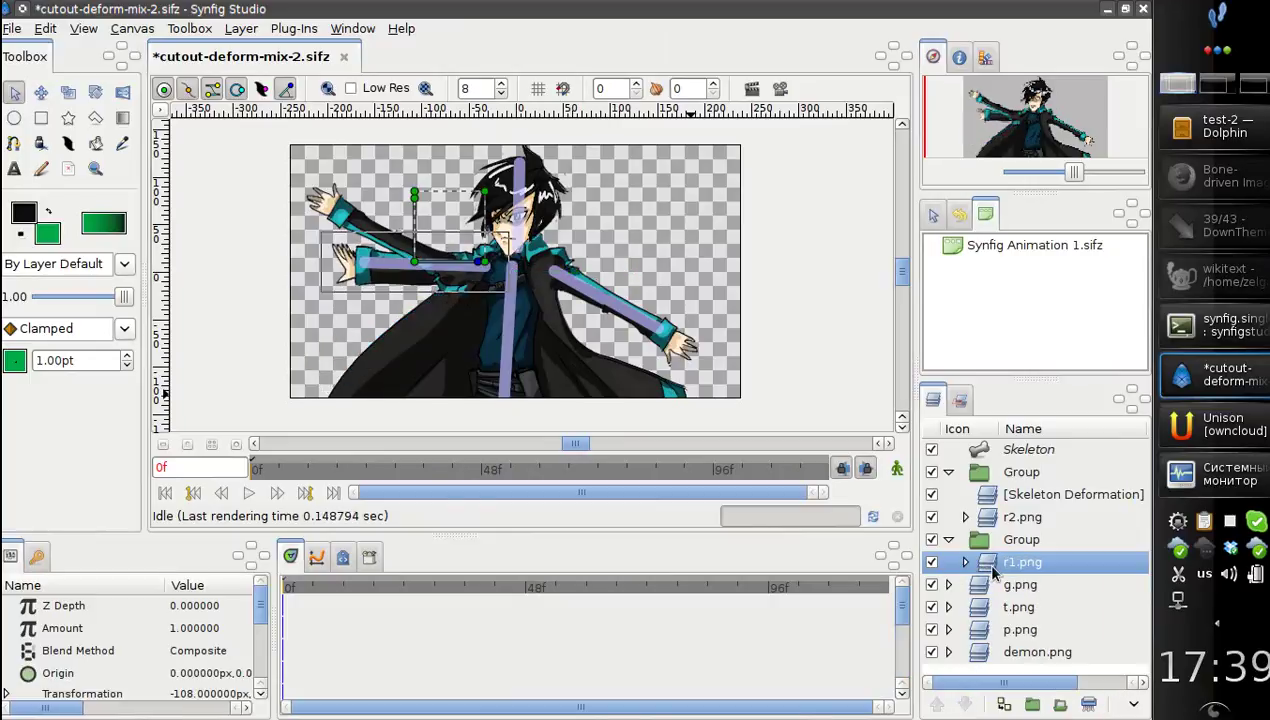
Step: Toggle the remaining Skeleton Deformation layer on and off to compare the arm poses
left_click(997, 499)
left_click(931, 495)
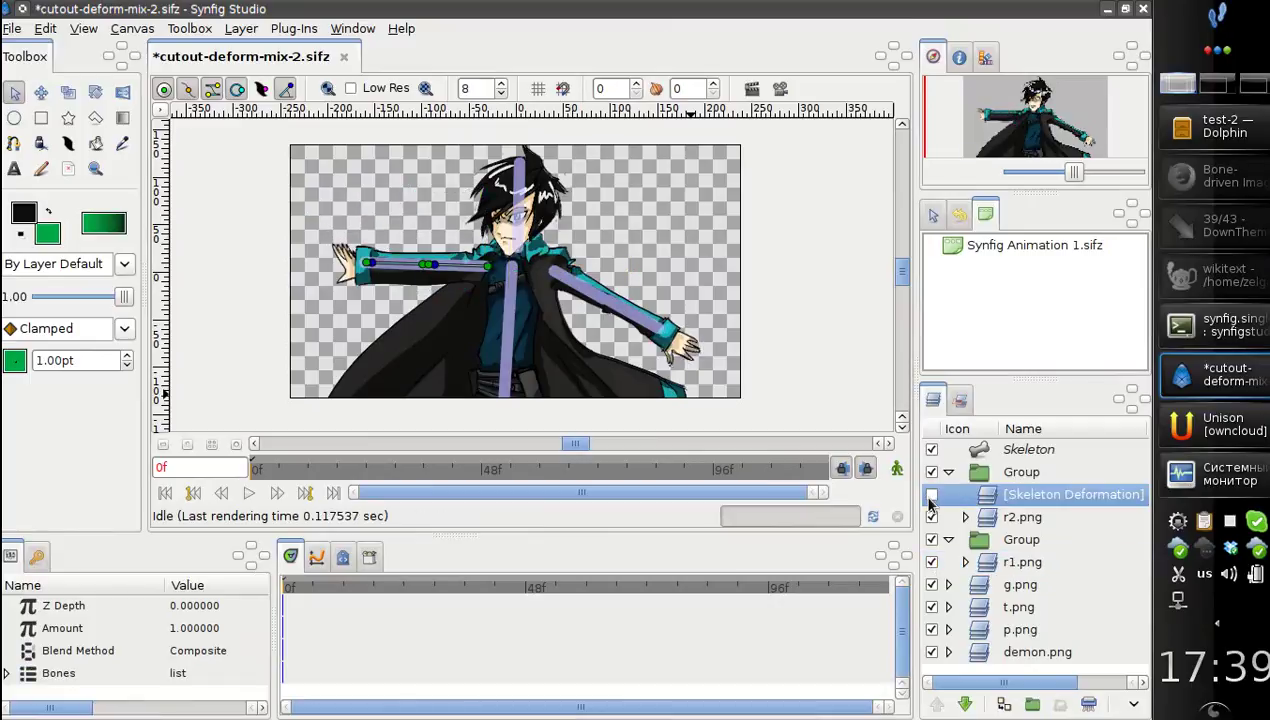
left_click(930, 497)
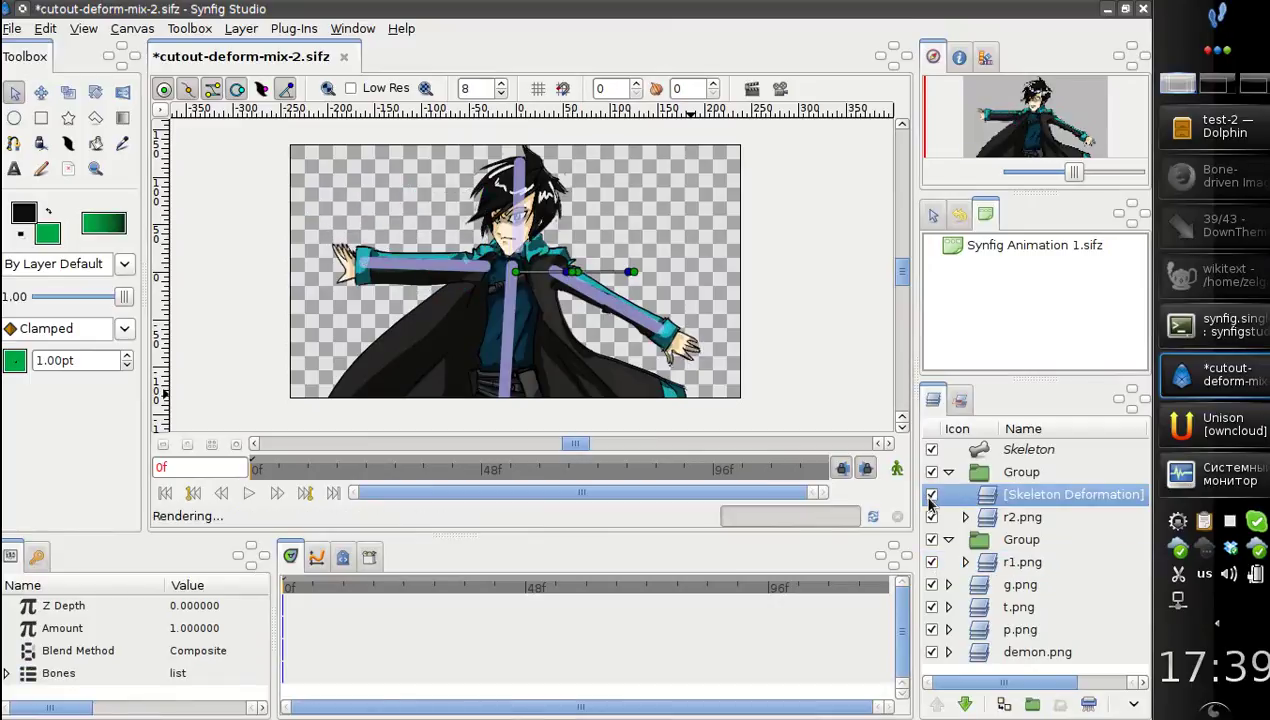
left_click(930, 497)
left_click(930, 497)
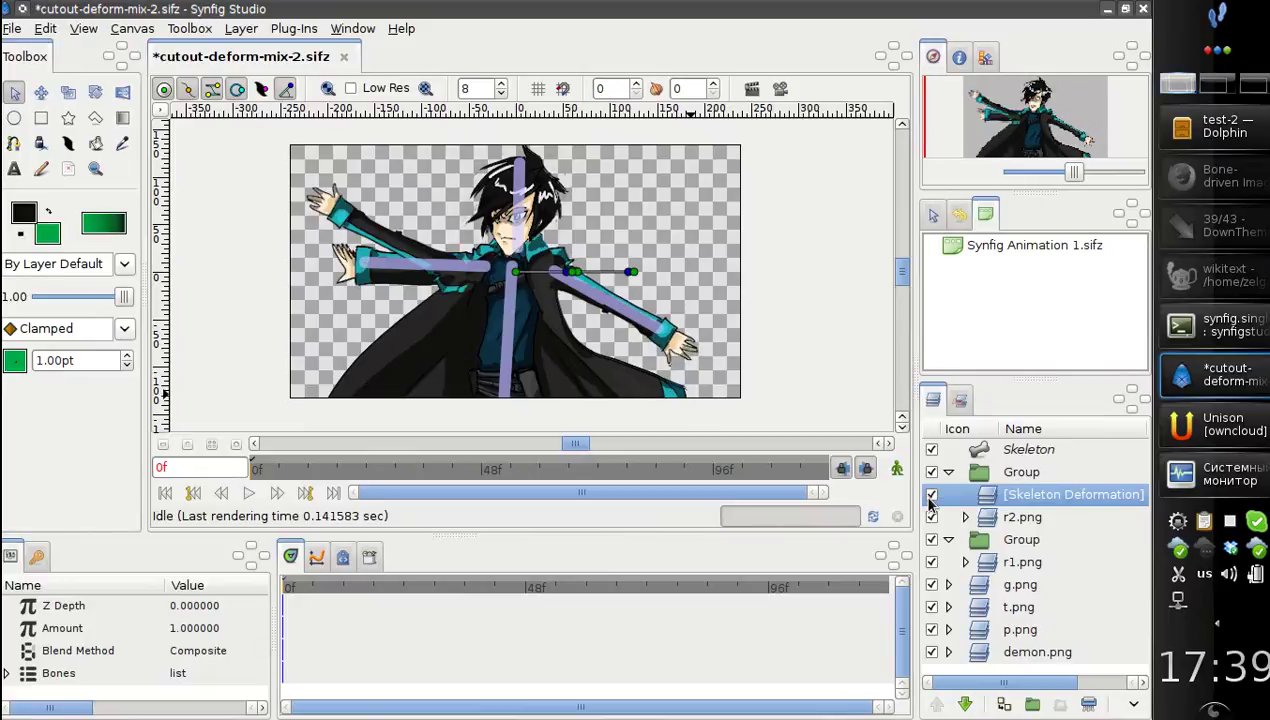
left_click(930, 497)
left_click(930, 497)
left_click(930, 497)
left_click(930, 497)
left_click(990, 521)
left_click(987, 497)
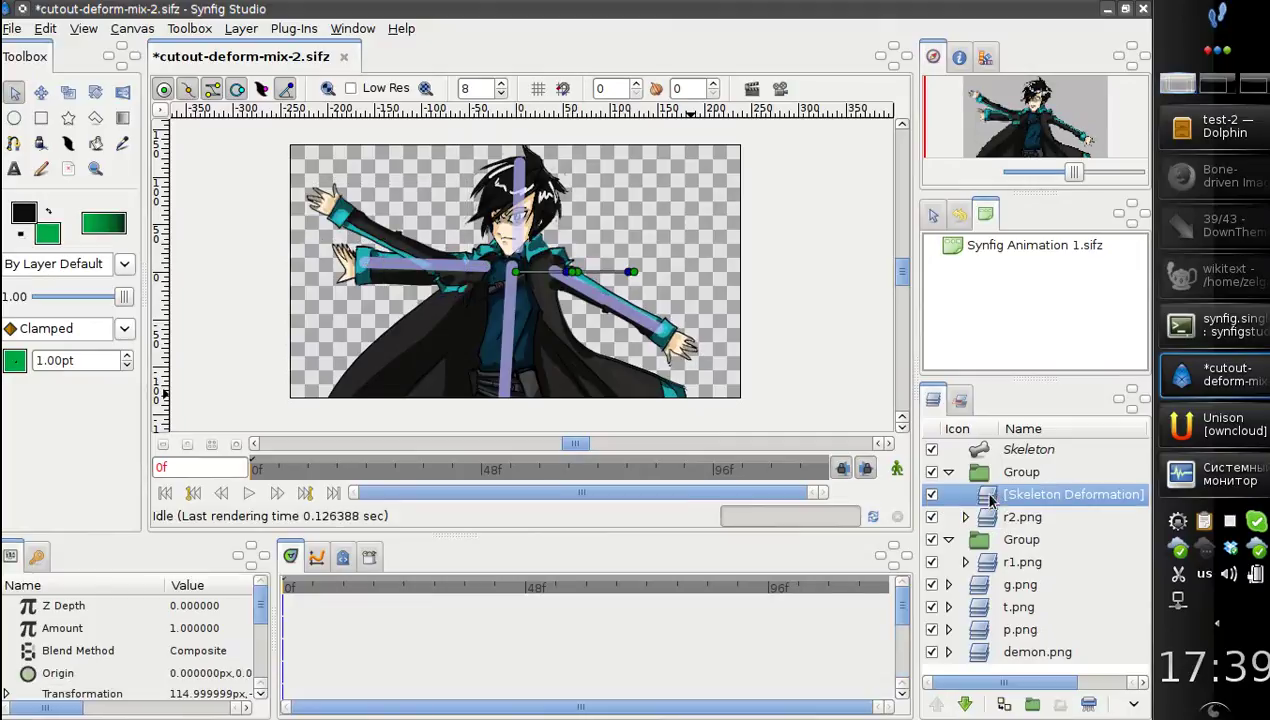
left_click(930, 497)
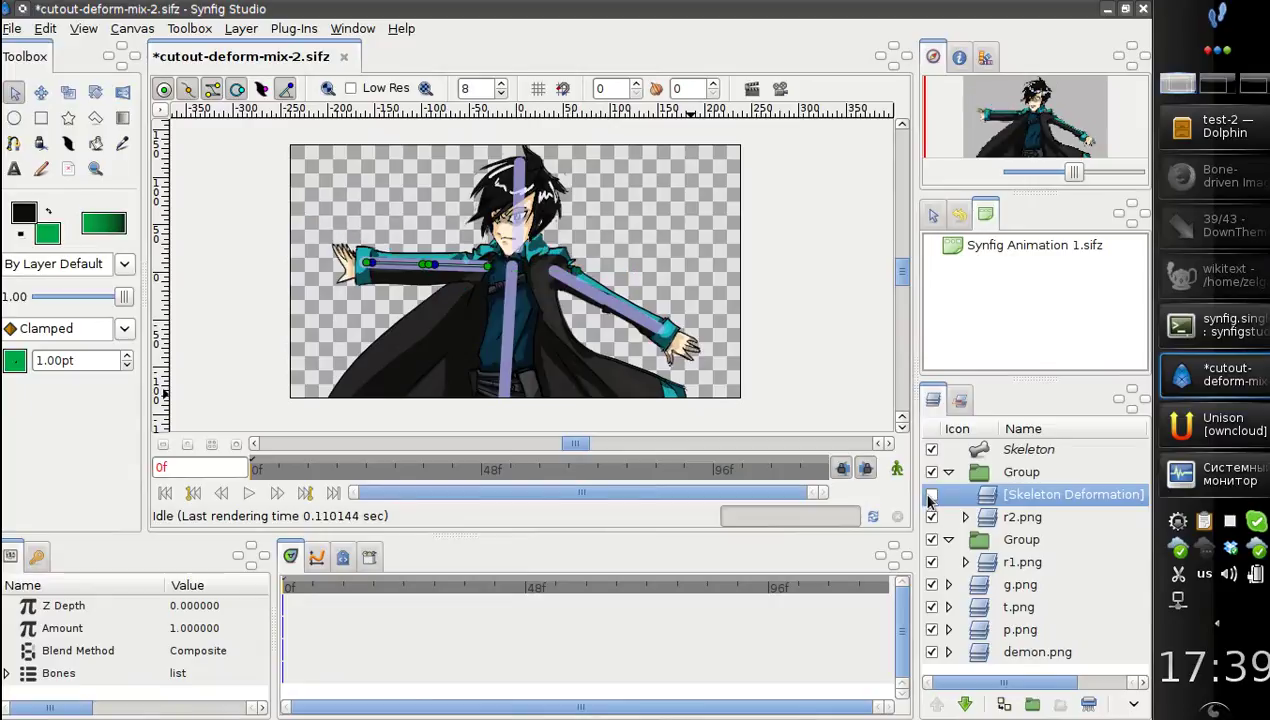
left_click(930, 497)
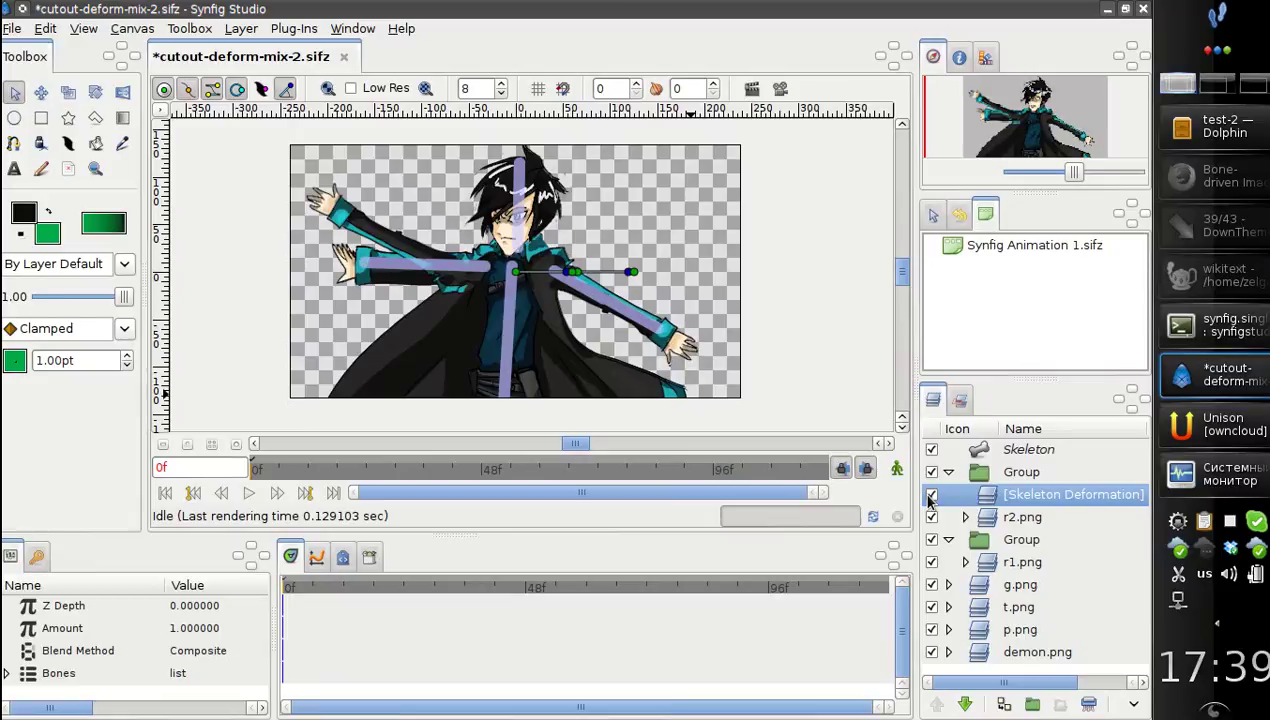
Step: Shift the arm bones right with deformation off, re-enable it, and reset bones to rest pose
left_click(930, 497)
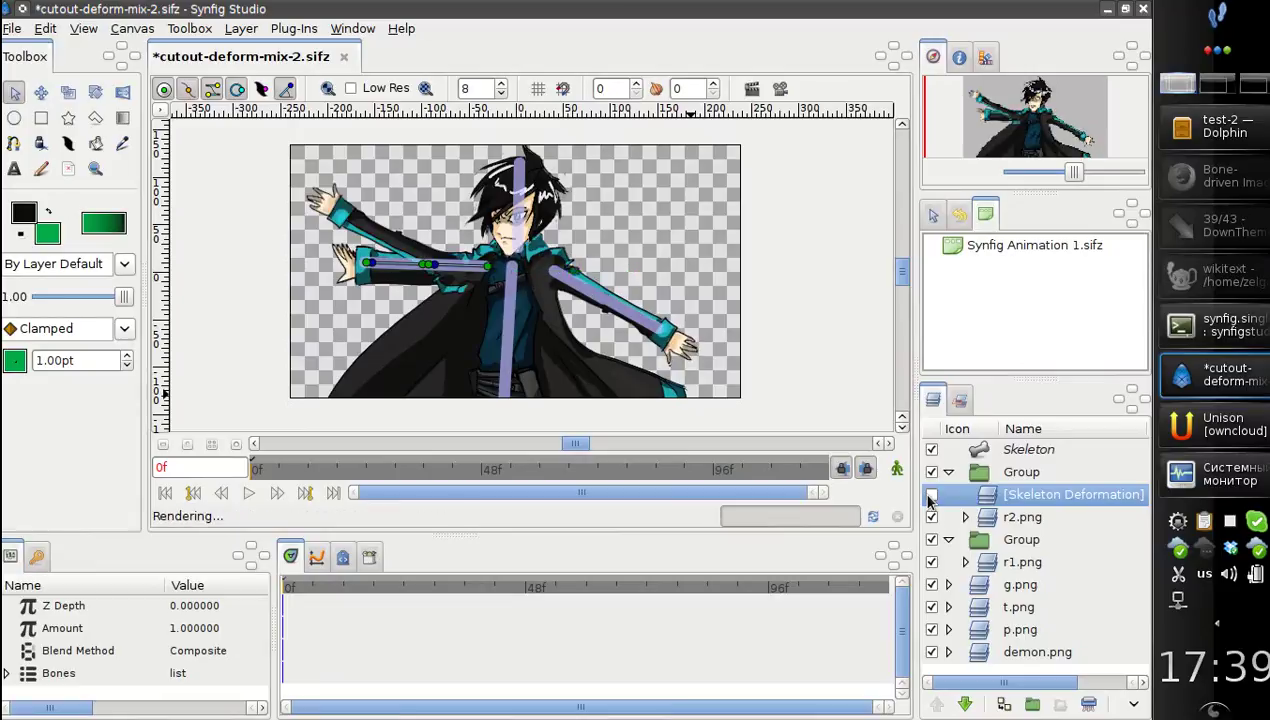
mouse_move(531, 277)
left_mouse_down()
mouse_move(503, 280)
mouse_move(605, 305)
left_mouse_up()
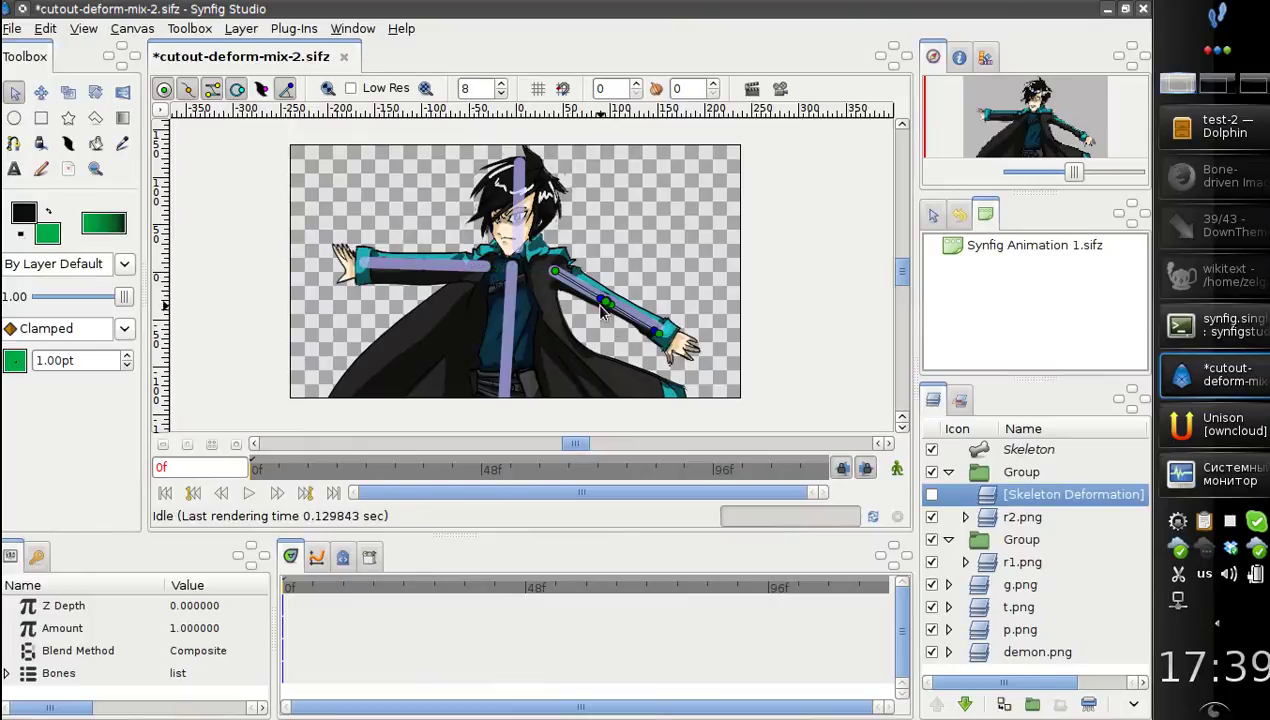
left_click(601, 304)
left_click(932, 494)
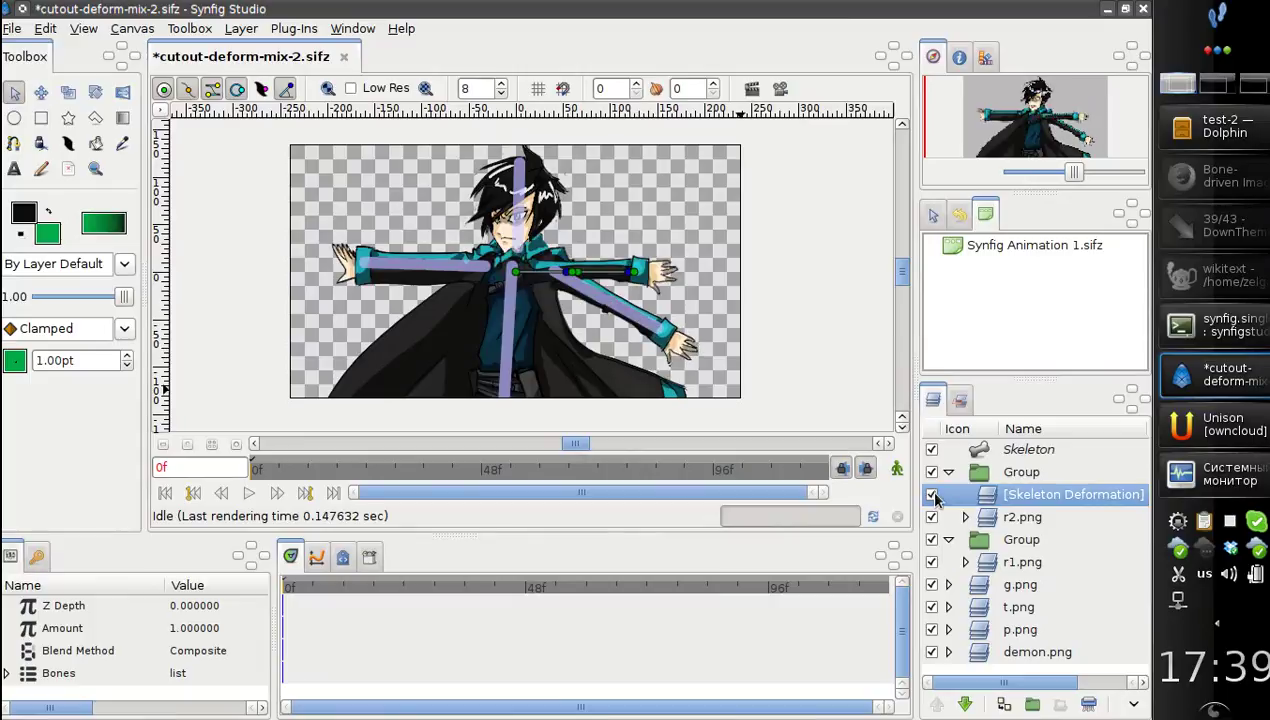
right_click(980, 505)
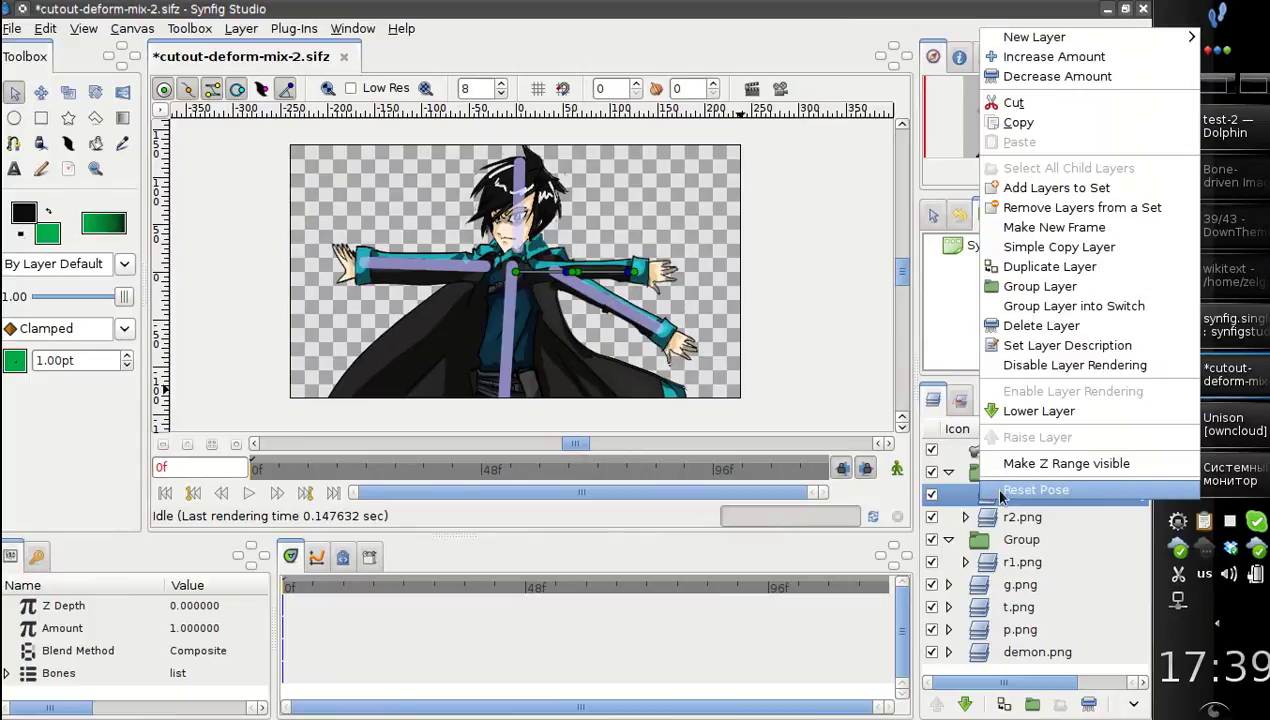
left_click(1012, 489)
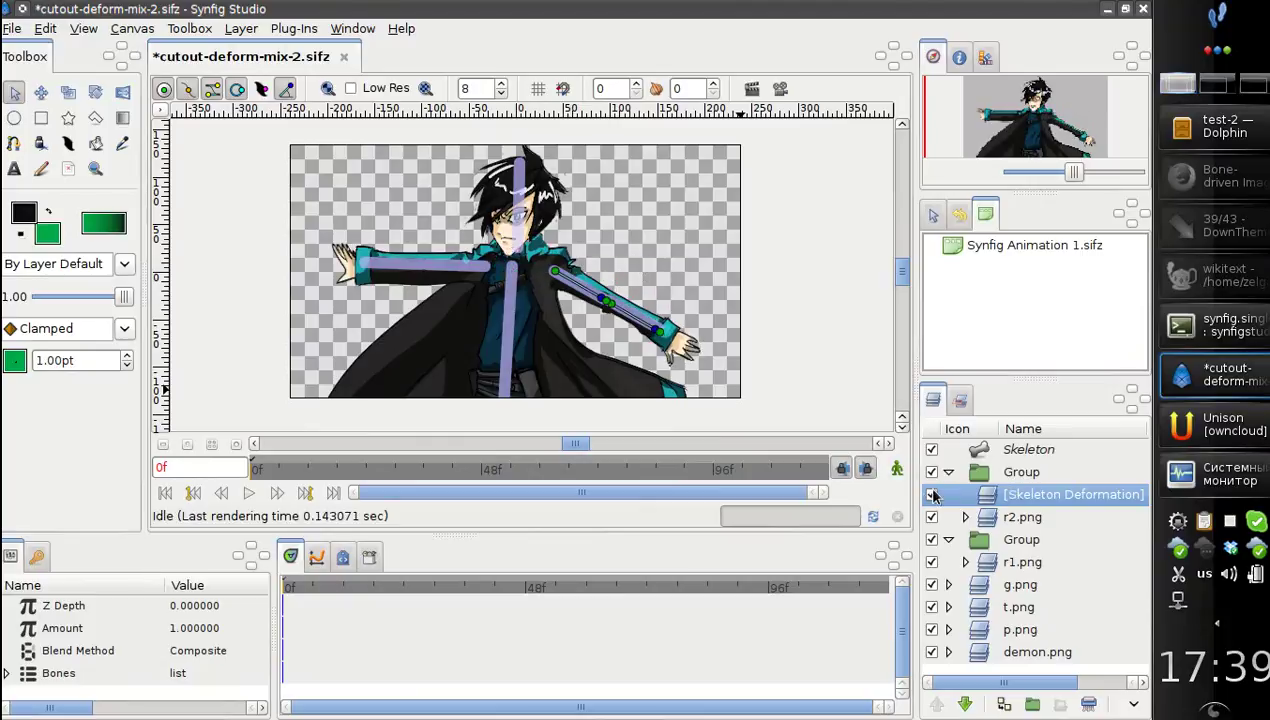
Step: Add a switched-off Skeleton Deformation layer above r1.png with a bone and child bone on the left arm
left_click(982, 526)
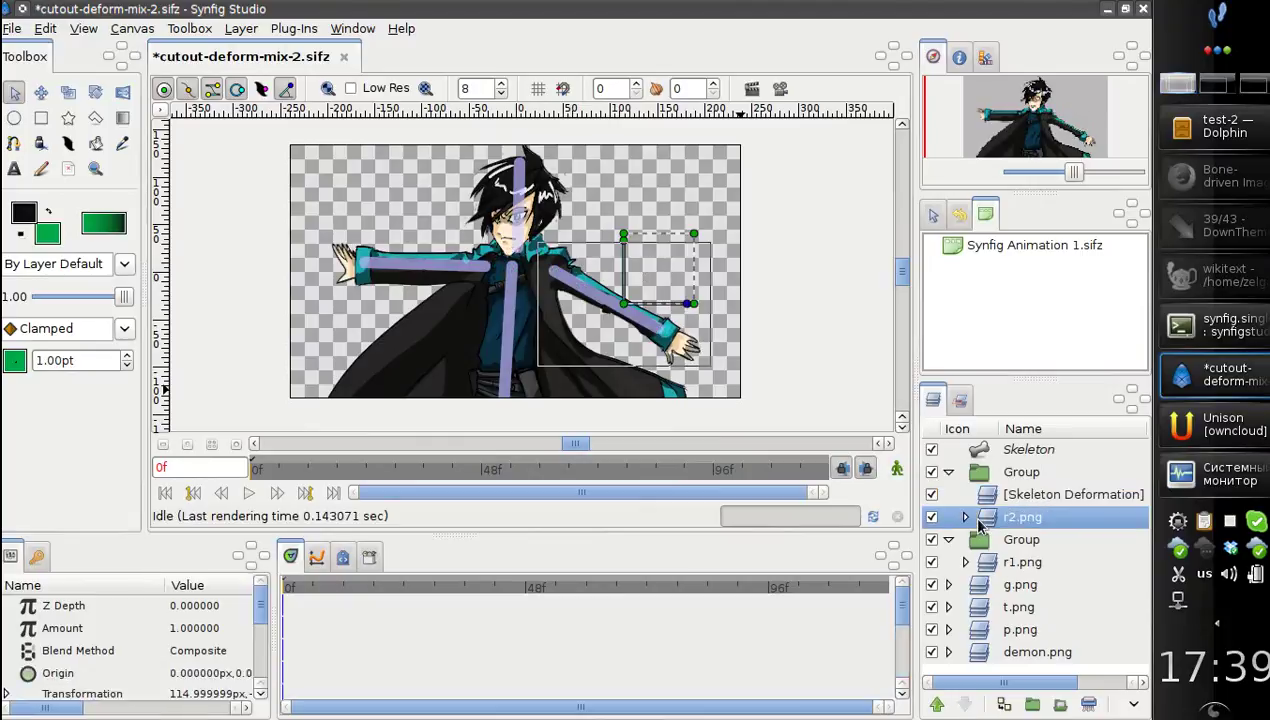
right_click(990, 563)
mouse_move(1044, 99)
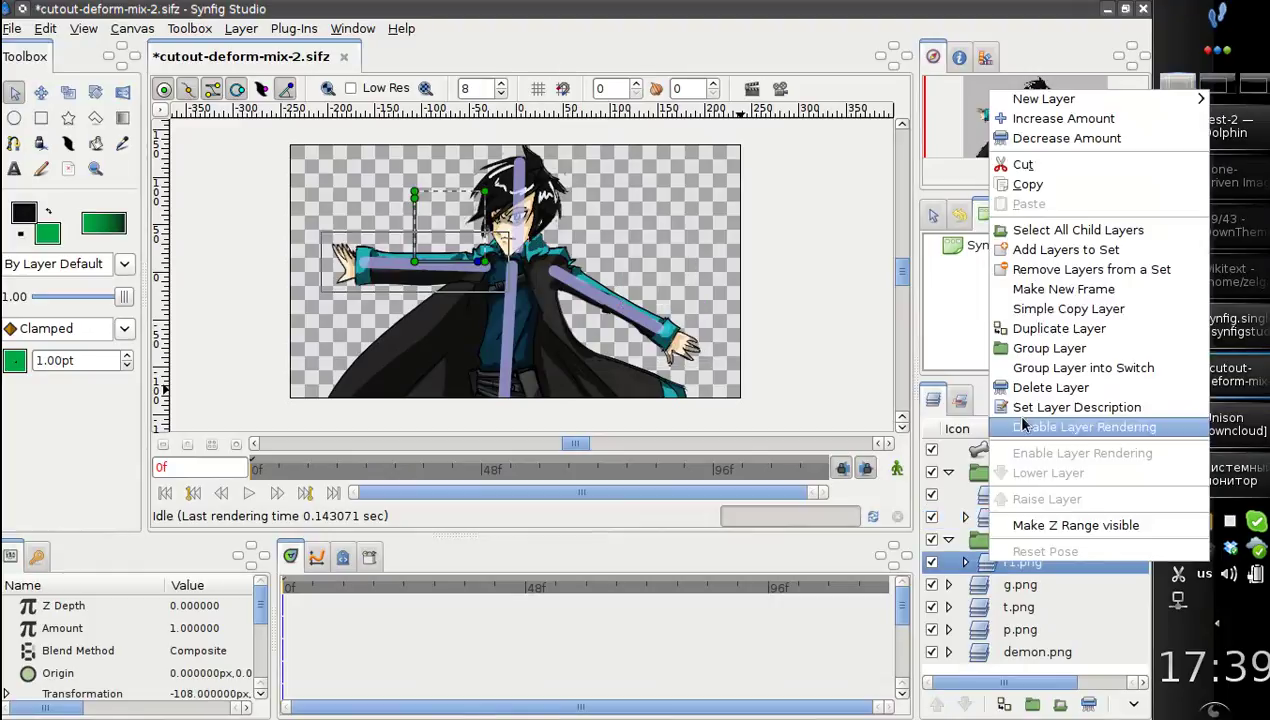
mouse_move(884, 237)
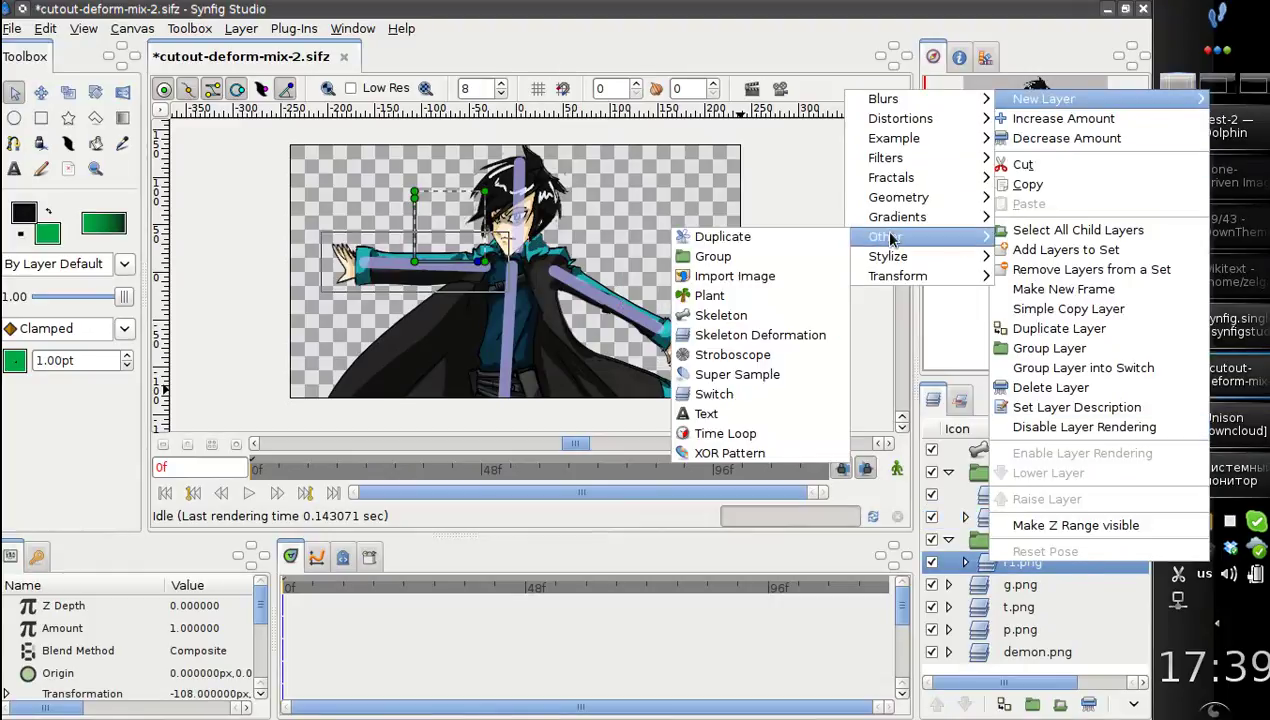
left_click(724, 333)
left_click(931, 562)
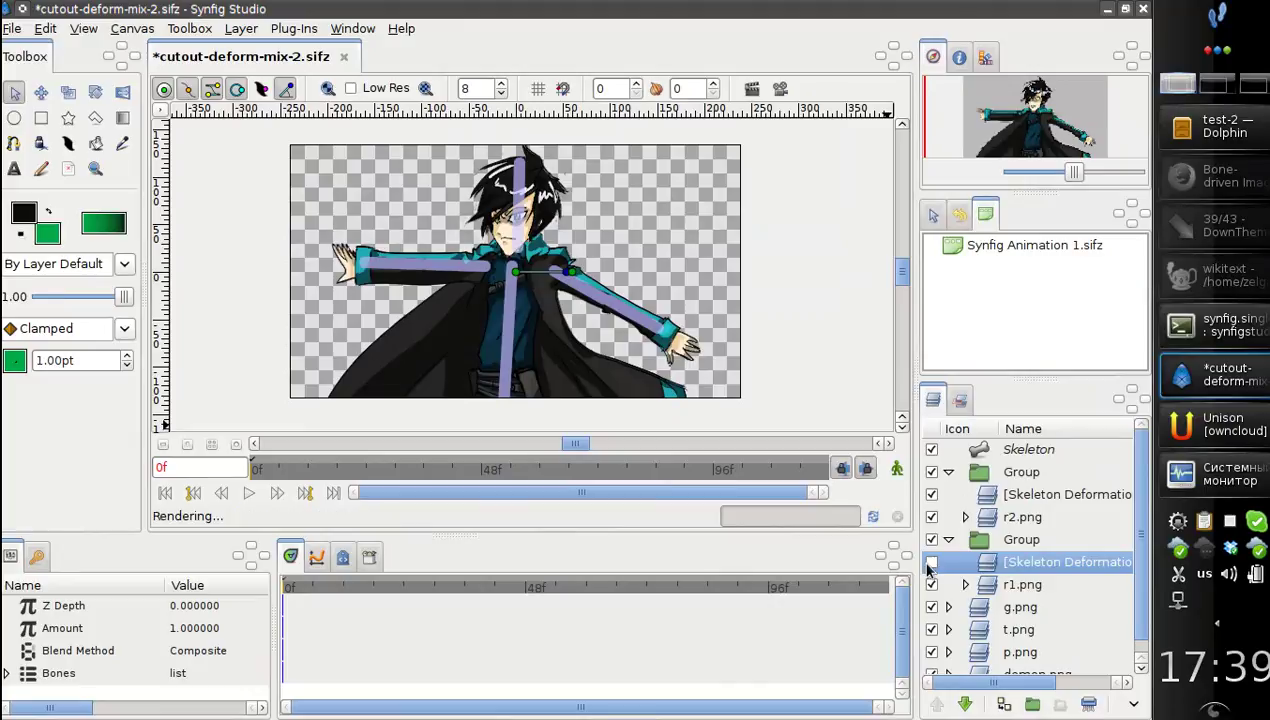
left_click_drag(497, 276, 433, 285)
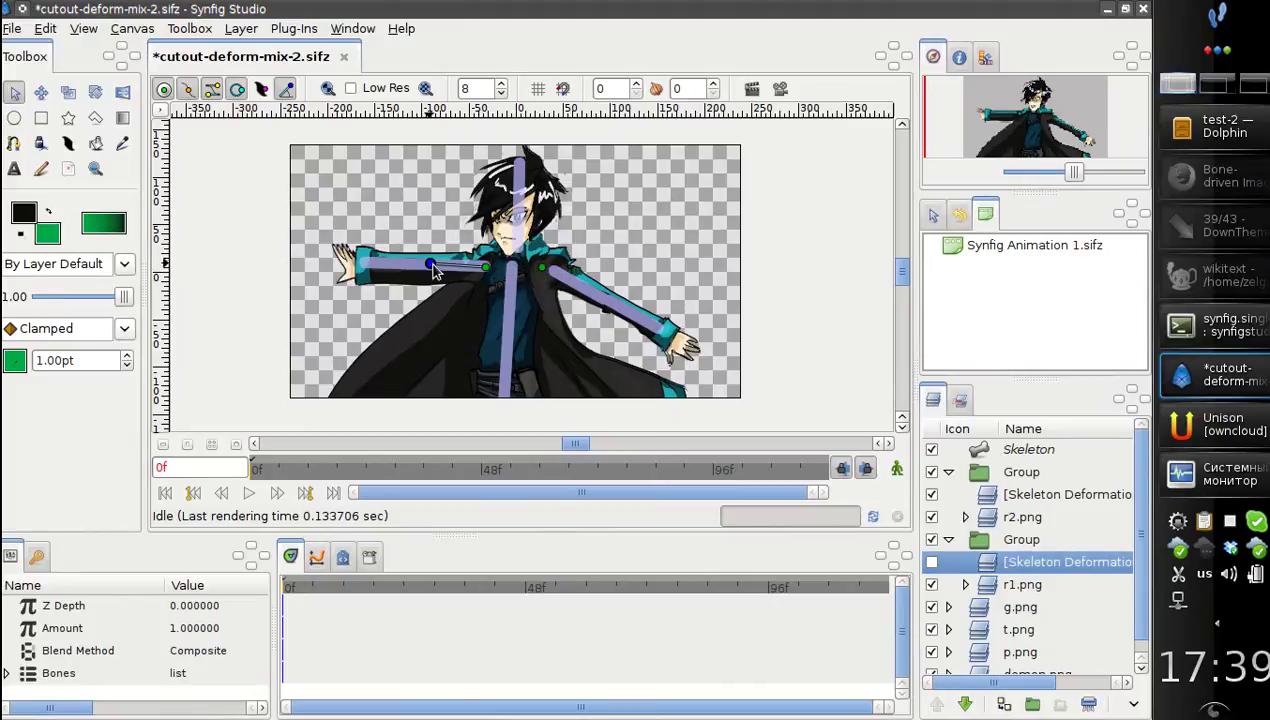
right_click(433, 285)
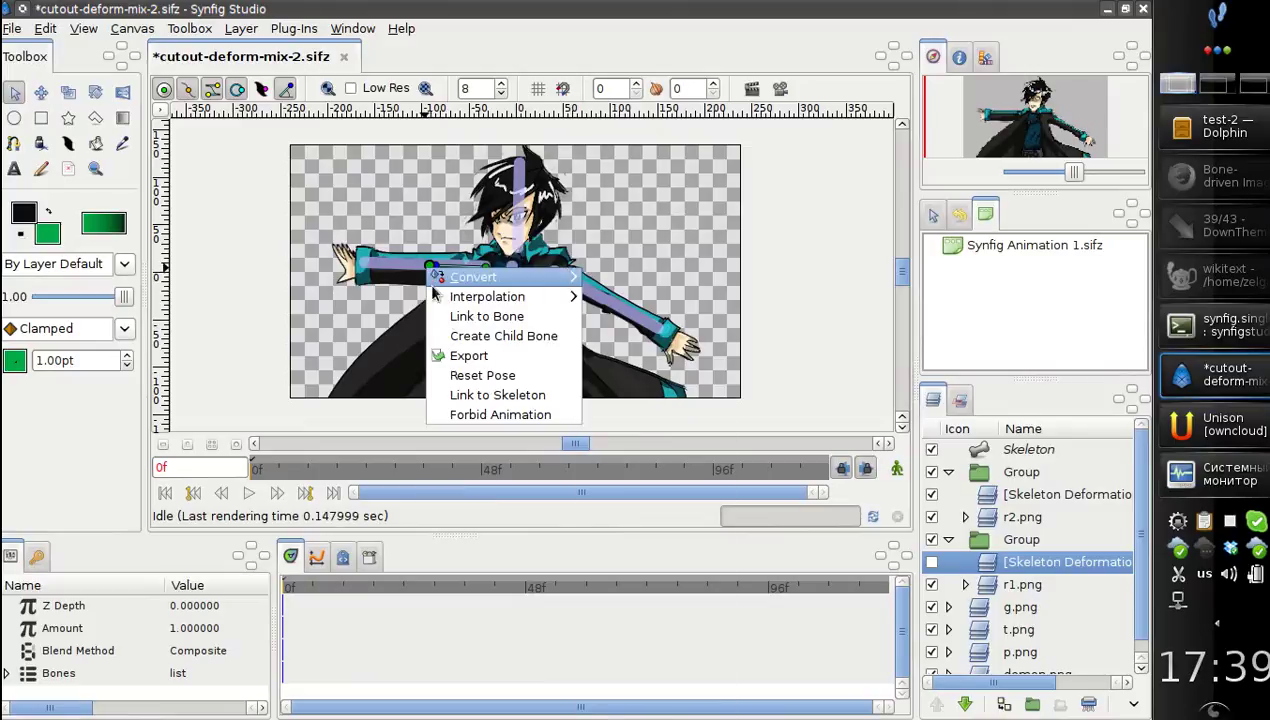
left_click(444, 333)
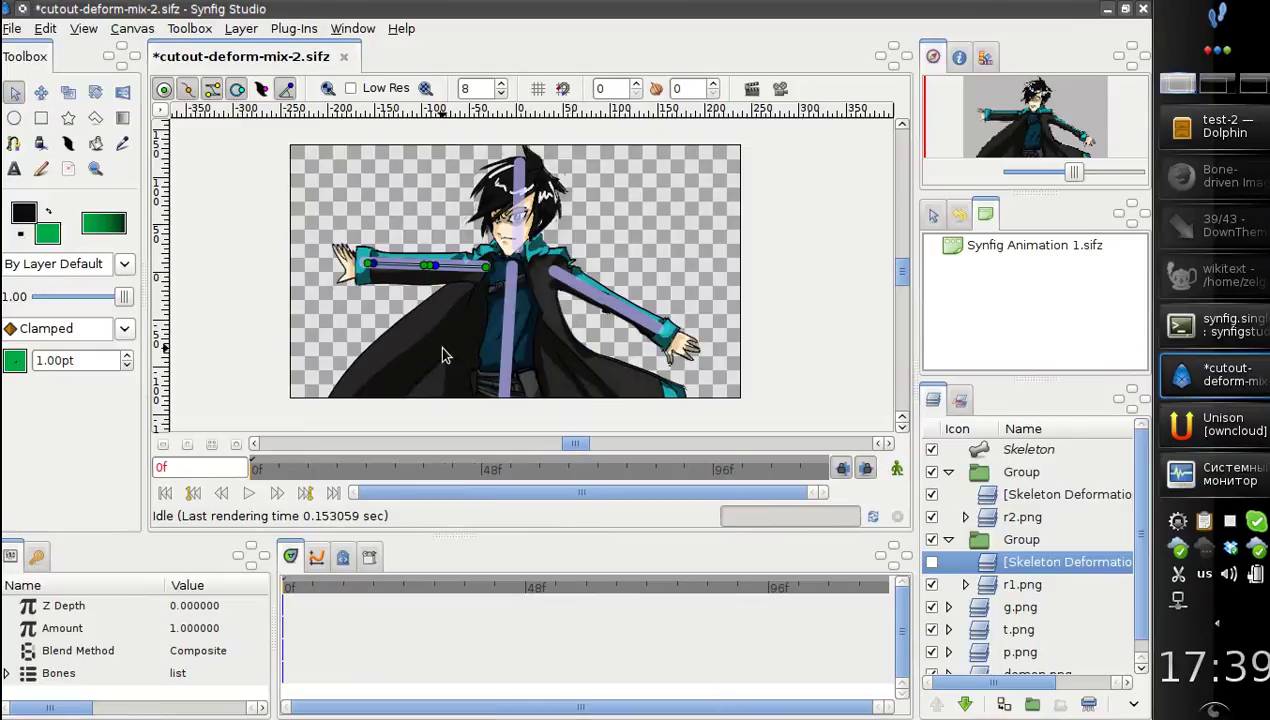
Step: Re-enable the layer, reset its bones to rest pose, and bend the left arm down to test
left_click(932, 562)
right_click(1005, 563)
left_click(1030, 553)
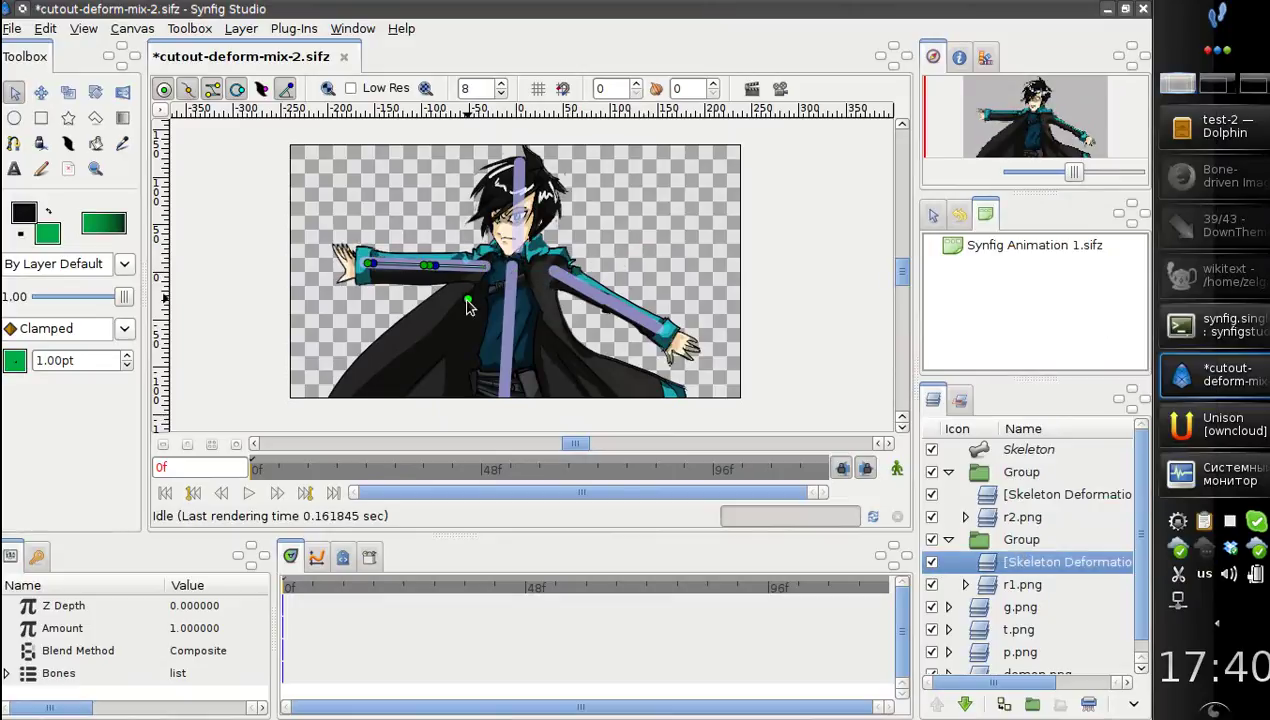
left_click_drag(484, 281, 466, 311)
Step: Test-pull the right arm down, then select the Skeleton layer and expand its Bones list
left_click(1040, 494)
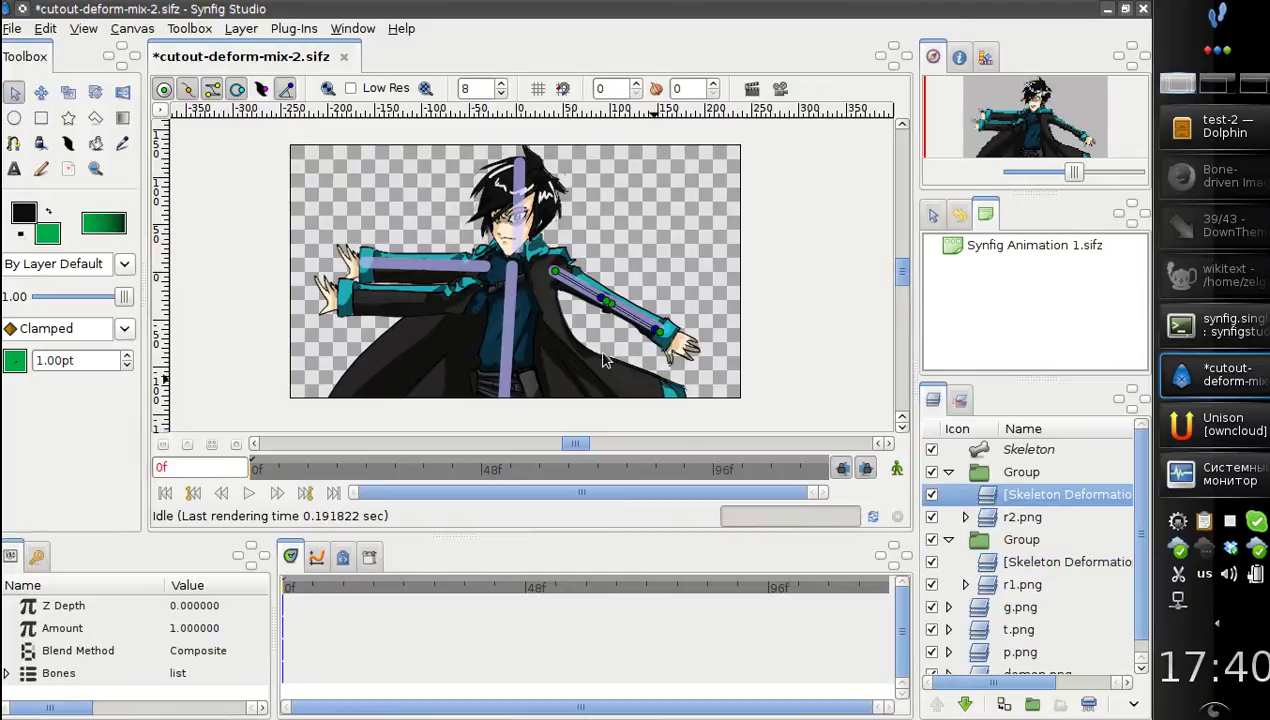
left_click_drag(550, 272, 547, 305)
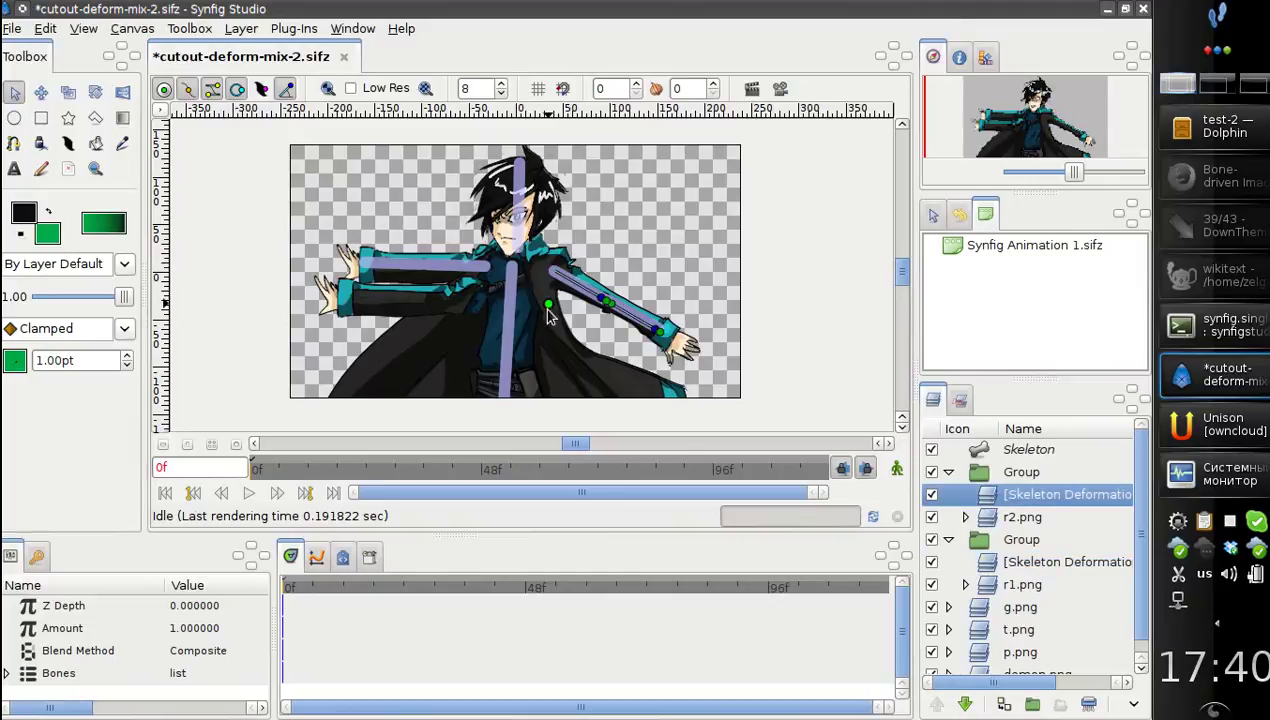
left_click(427, 267)
left_click_drag(226, 540, 240, 492)
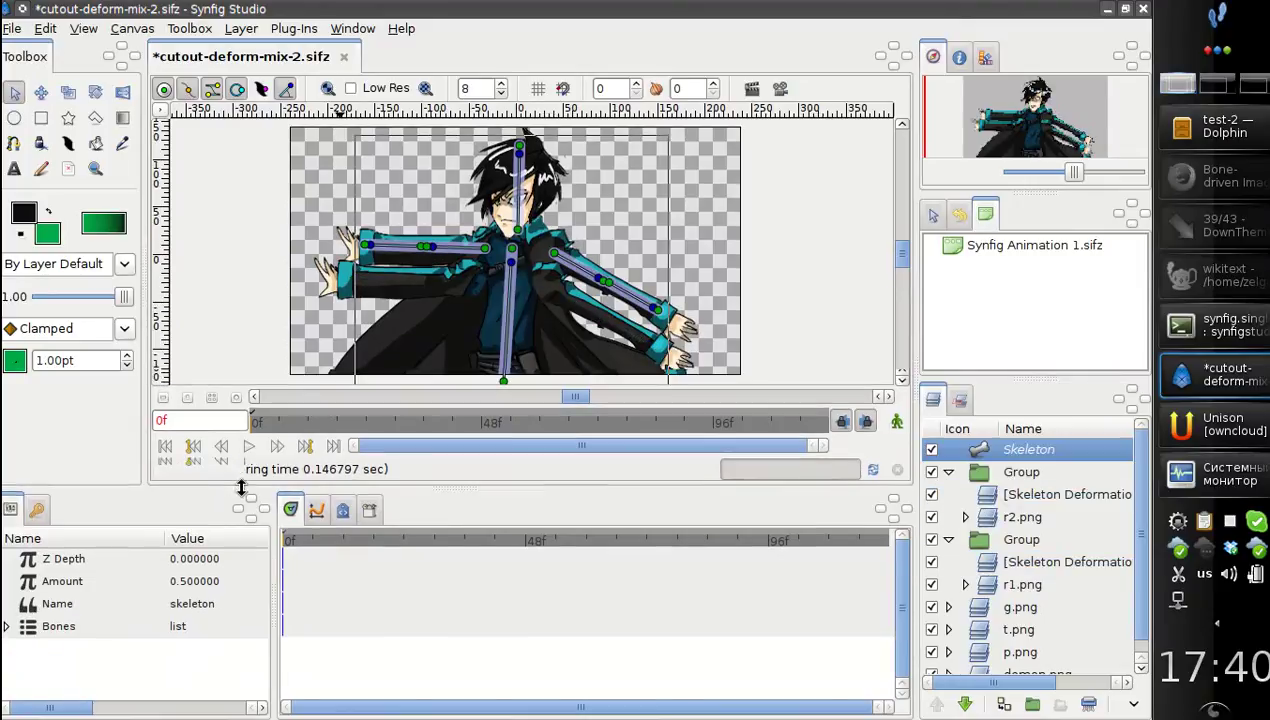
left_click_drag(274, 556, 345, 556)
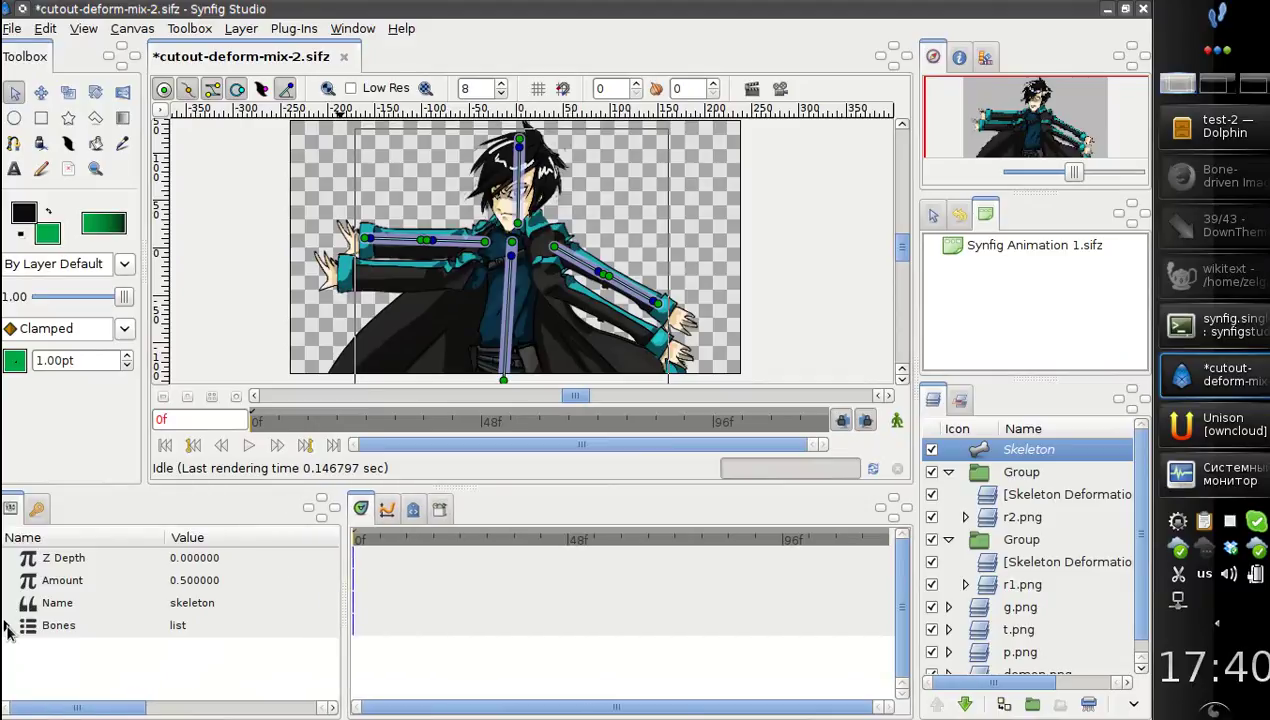
left_click(7, 626)
Step: Export the skeleton's Item 001 bone as a value named r1
left_click(107, 602)
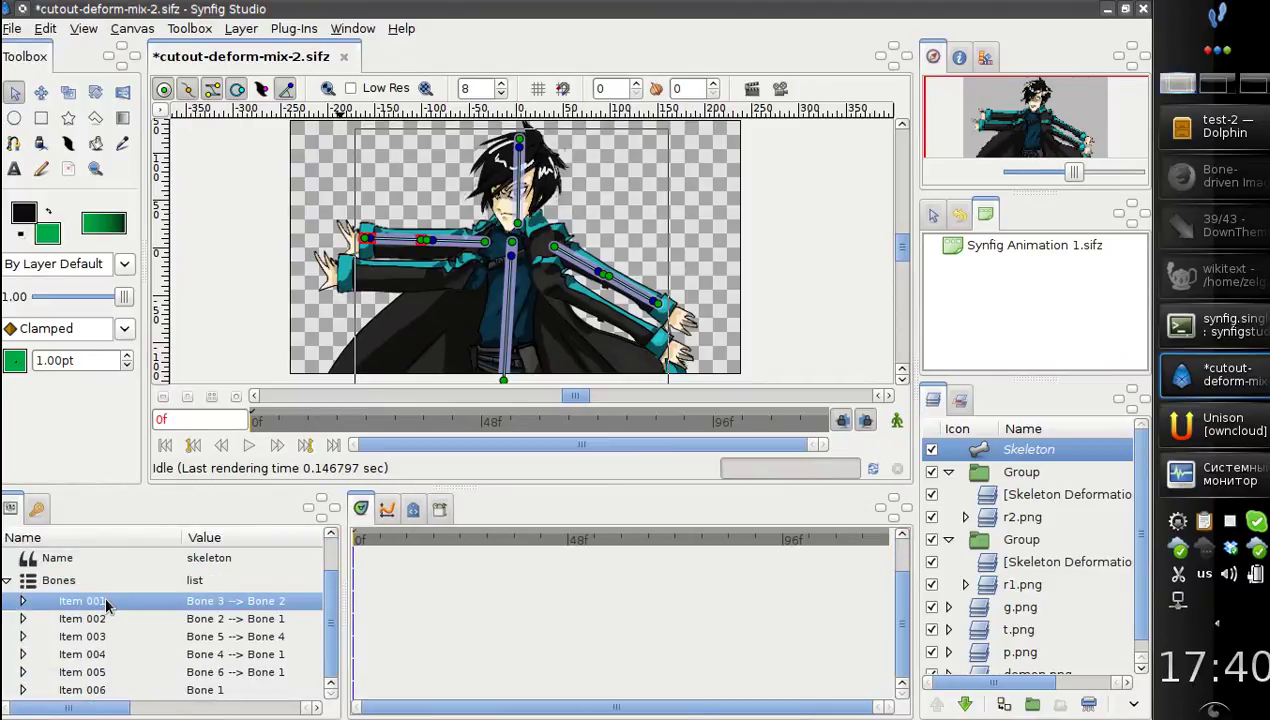
right_click(62, 610)
left_click(241, 560)
left_click(440, 509)
right_click(97, 604)
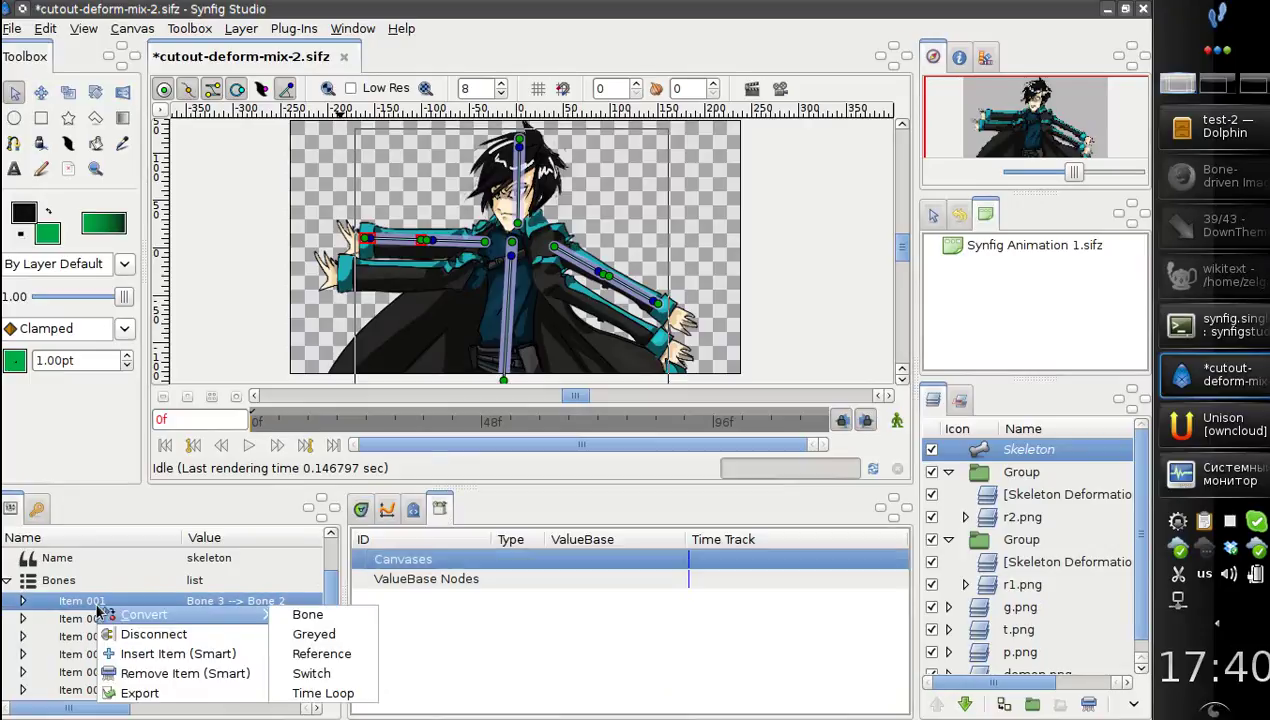
left_click(118, 690)
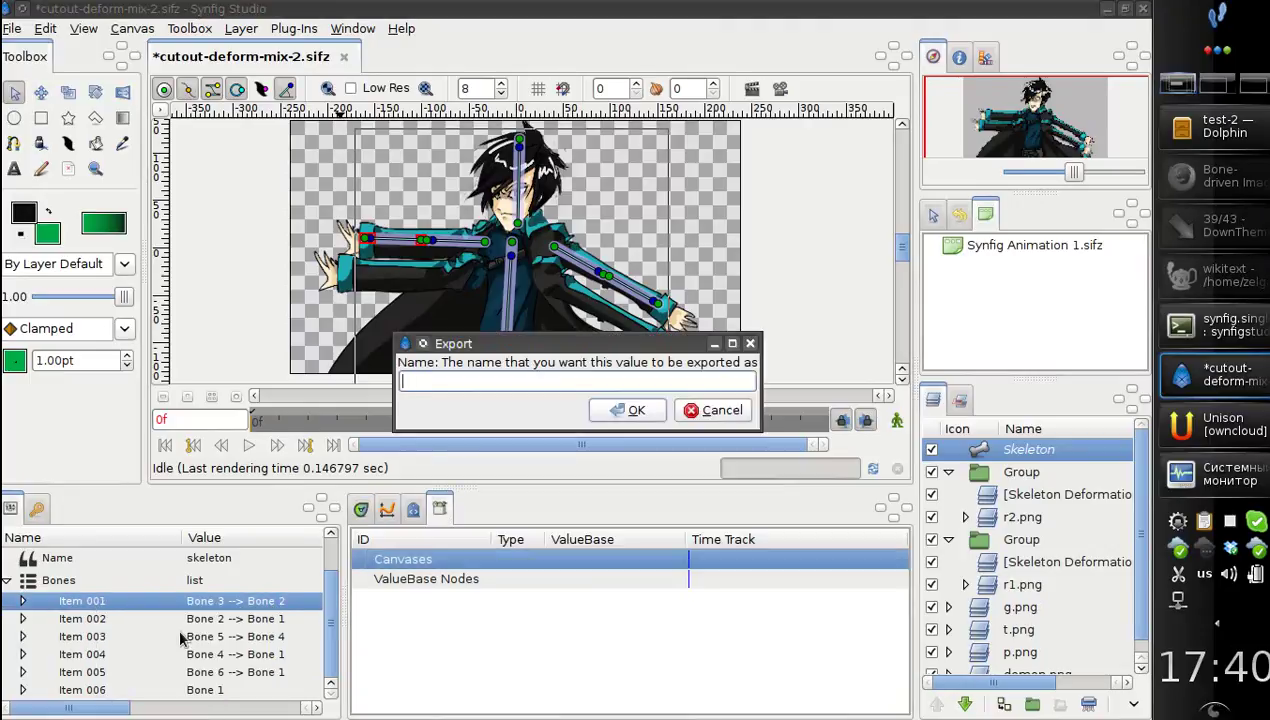
type("r1")
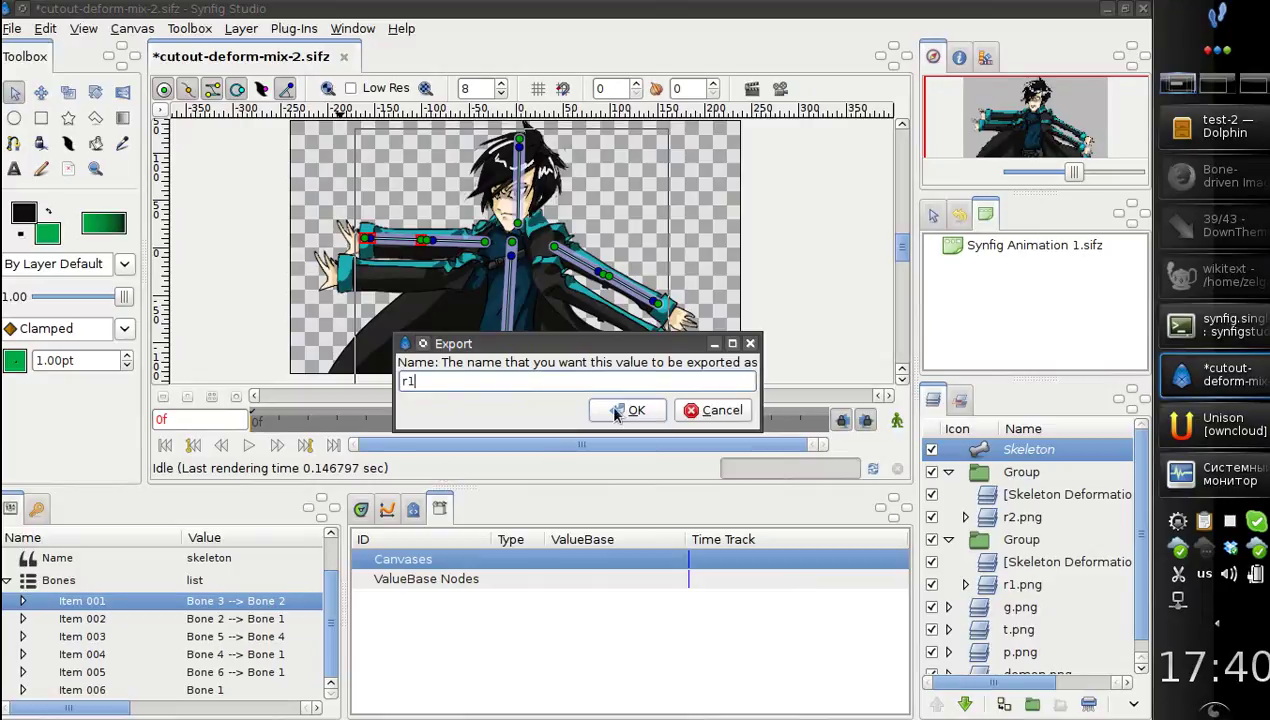
left_click(619, 411)
Step: Export the skeleton's Item 002 bone as a value named r2
left_click(148, 620)
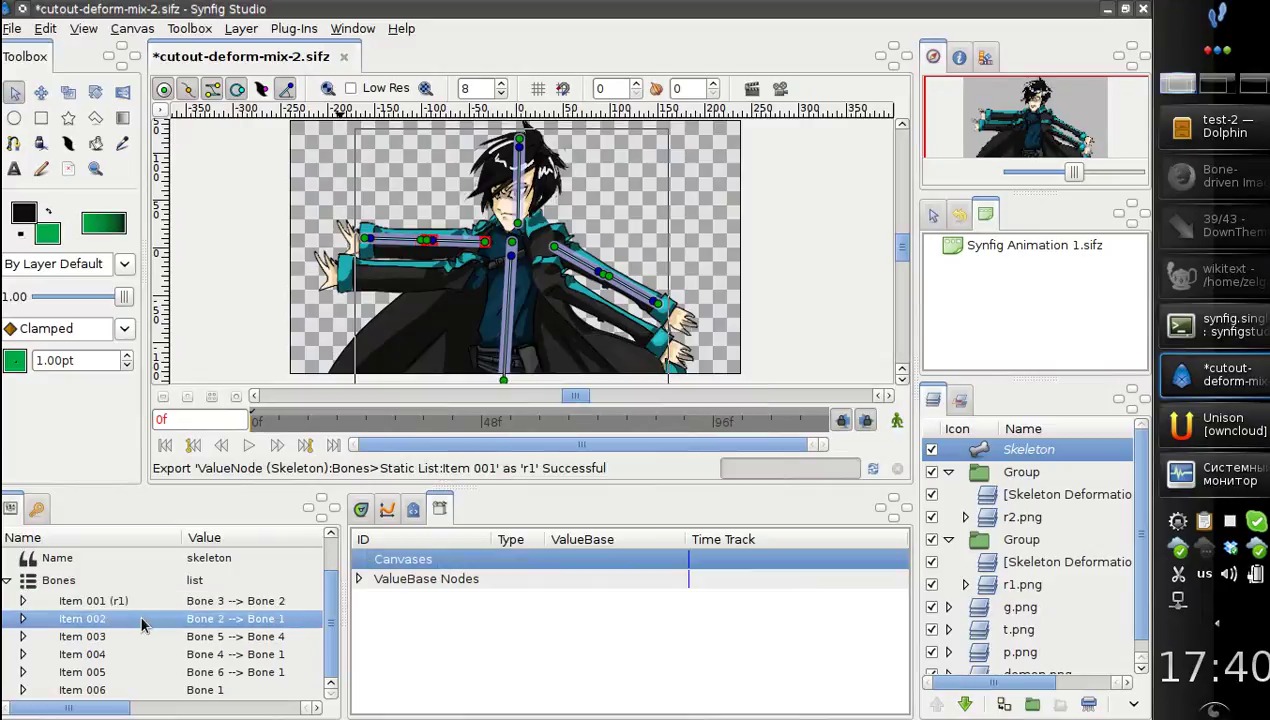
right_click(148, 620)
left_click(176, 705)
type("r2")
left_click(623, 411)
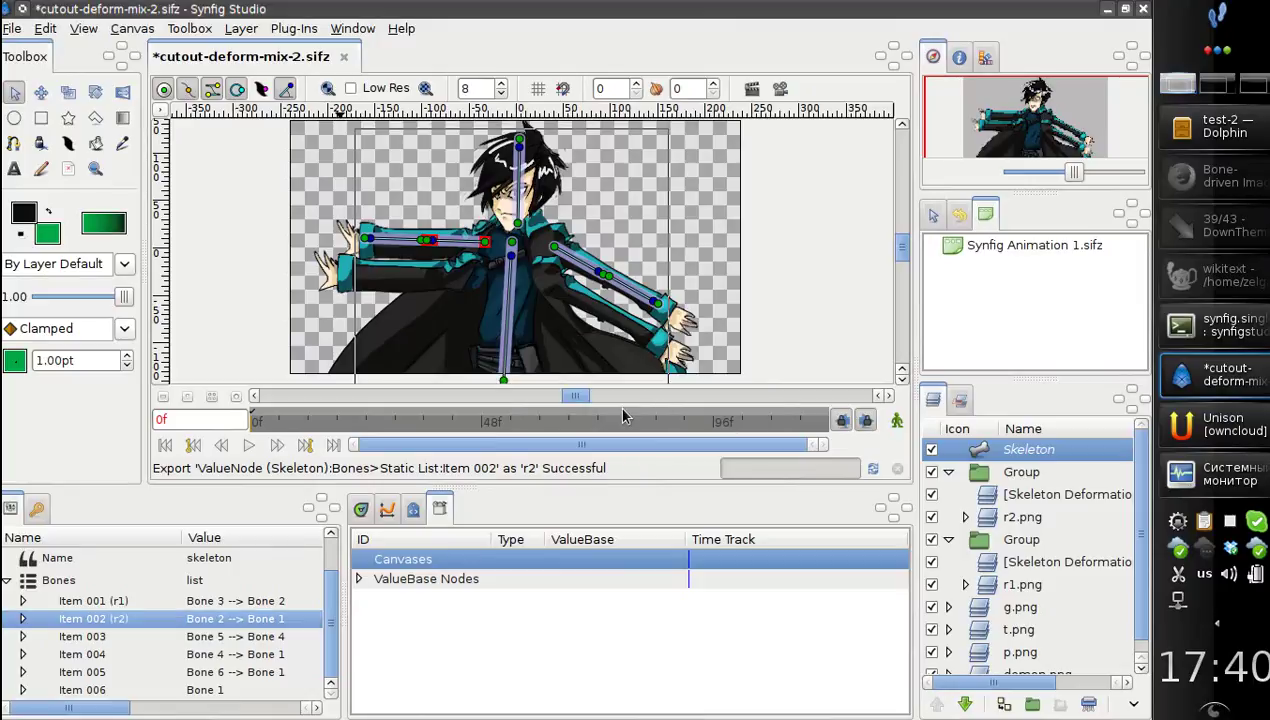
left_click(997, 496)
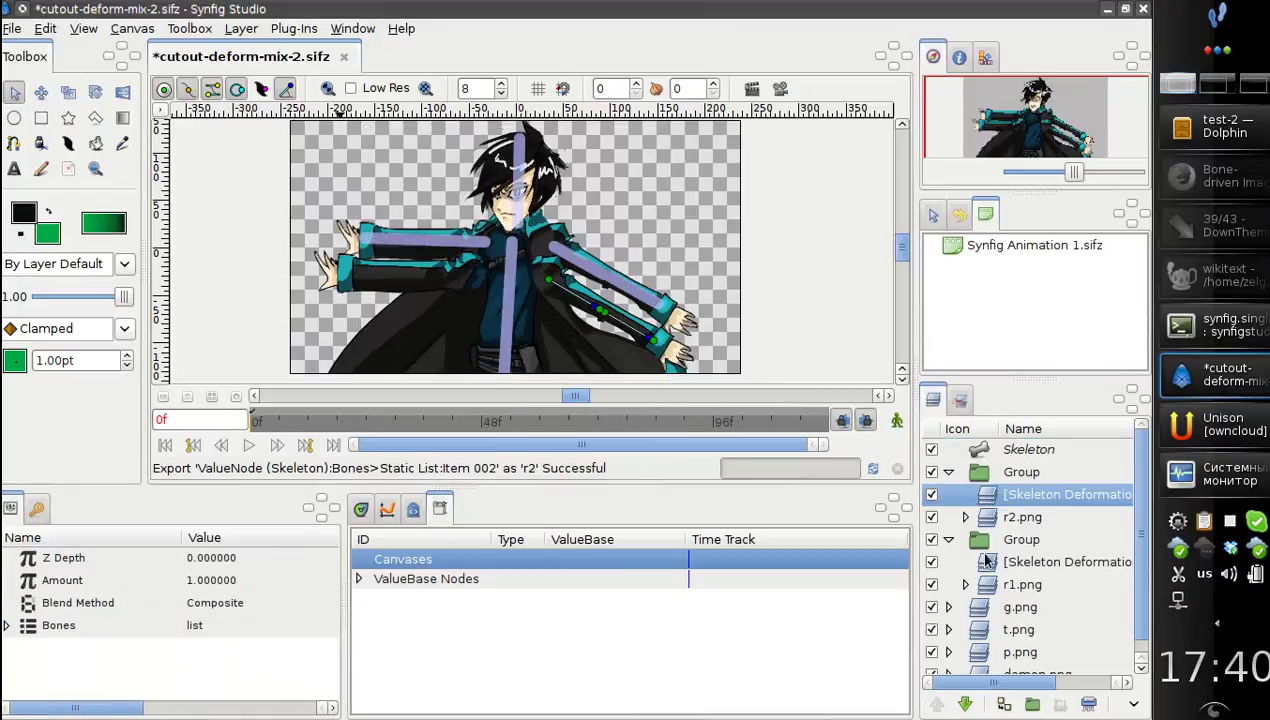
Step: Connect the lower deformation layer's Item 001 Second bone to the exported r1 value
left_click(995, 563)
left_click(358, 579)
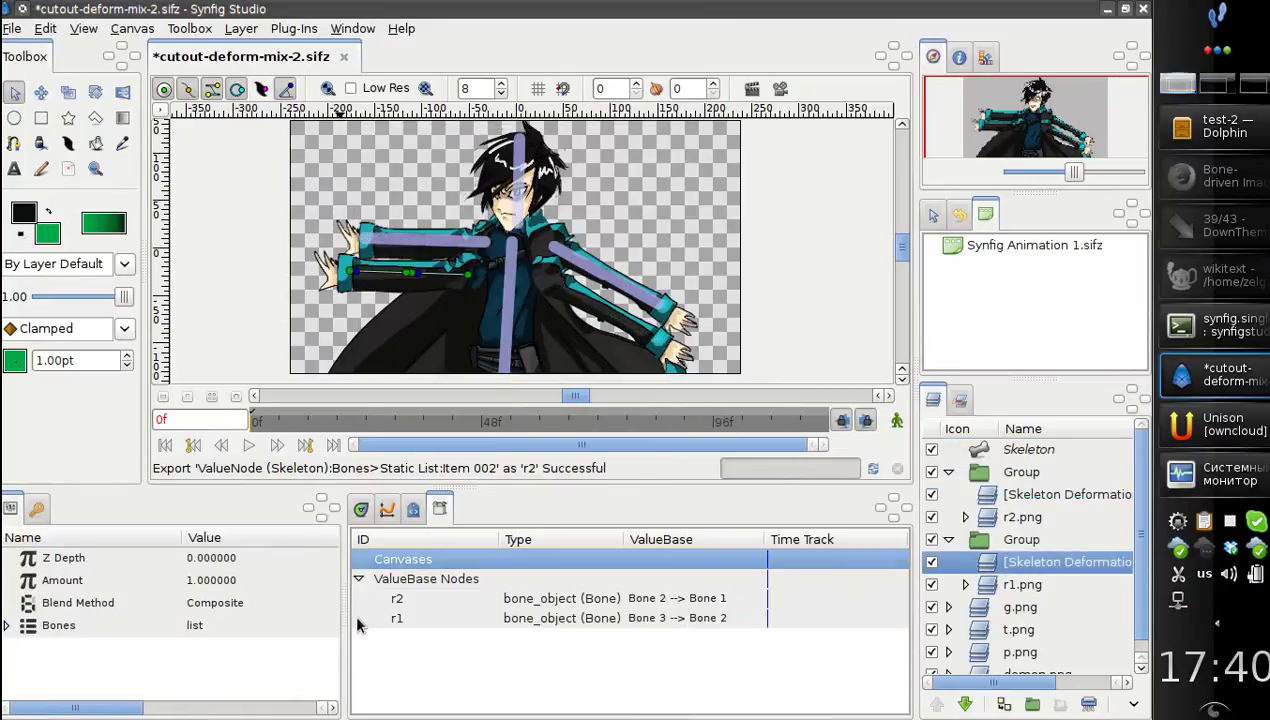
left_click(6, 625)
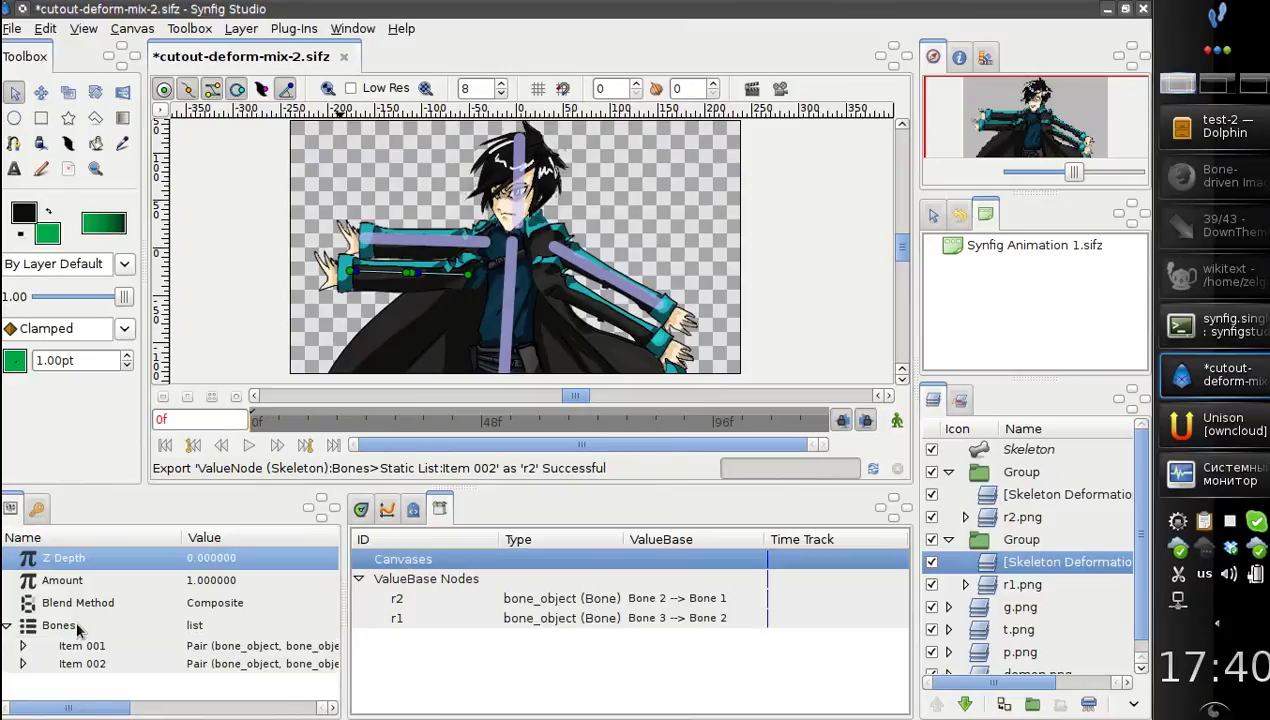
left_click(22, 646)
left_click(97, 682)
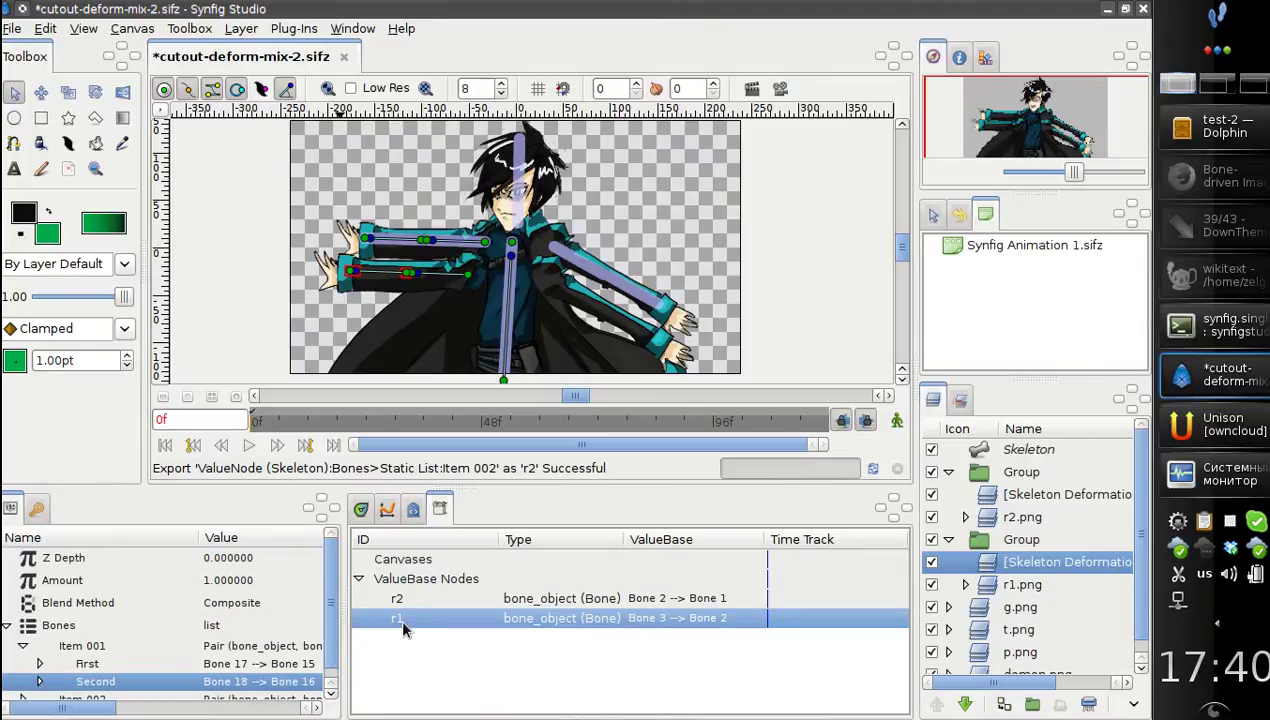
right_click(108, 684)
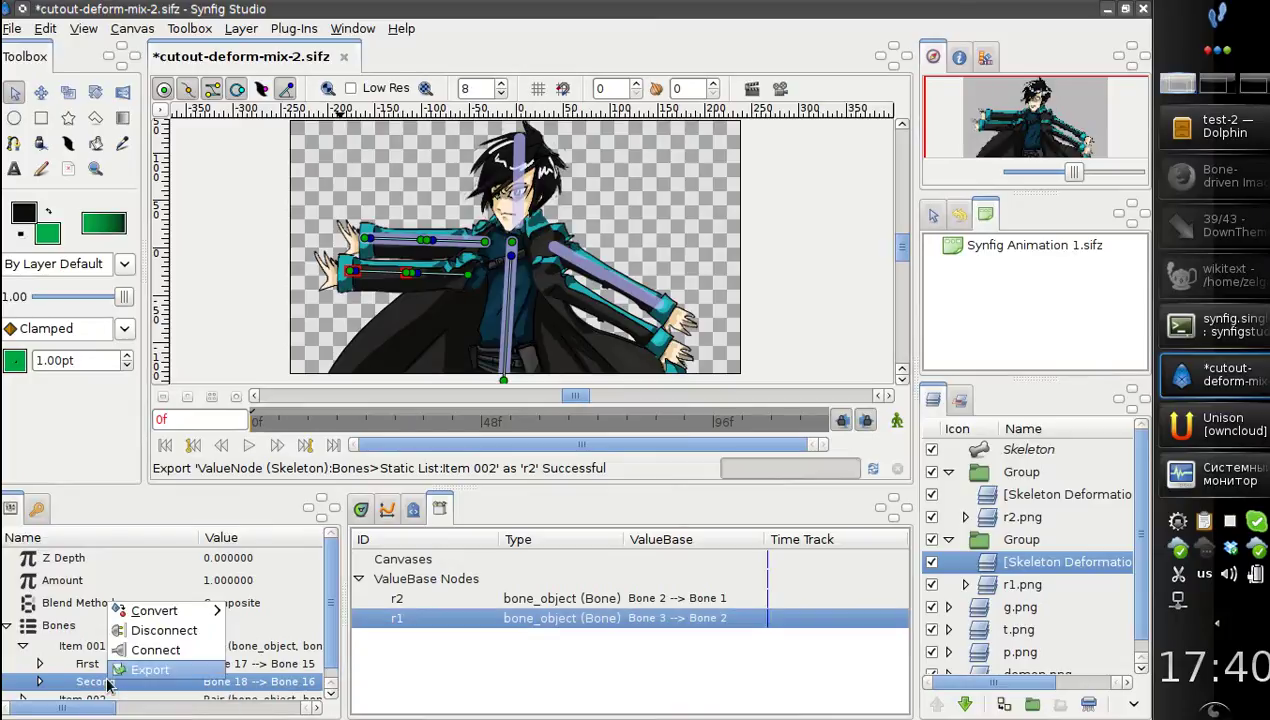
left_click(126, 658)
Step: Connect Item 002's Second bone to the exported r2 value
scroll(126, 658, "down", 1)
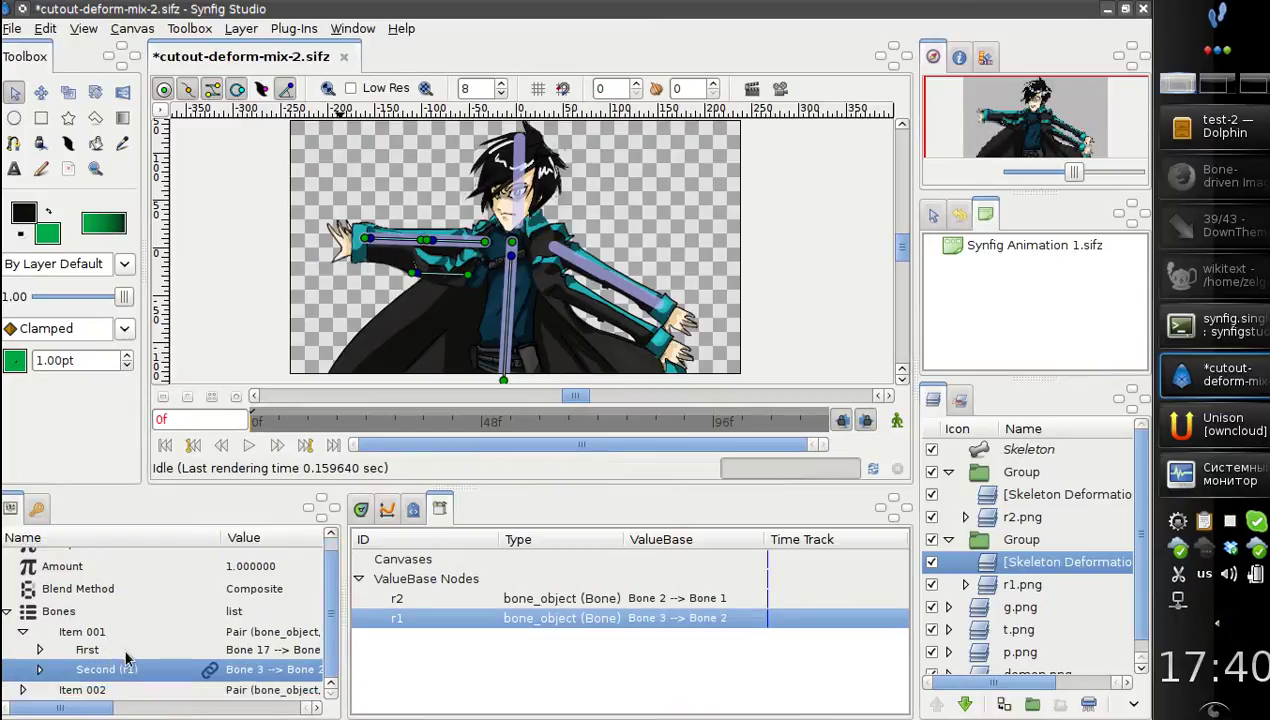
left_click(23, 690)
scroll(28, 668, "down", 2)
left_click(100, 690)
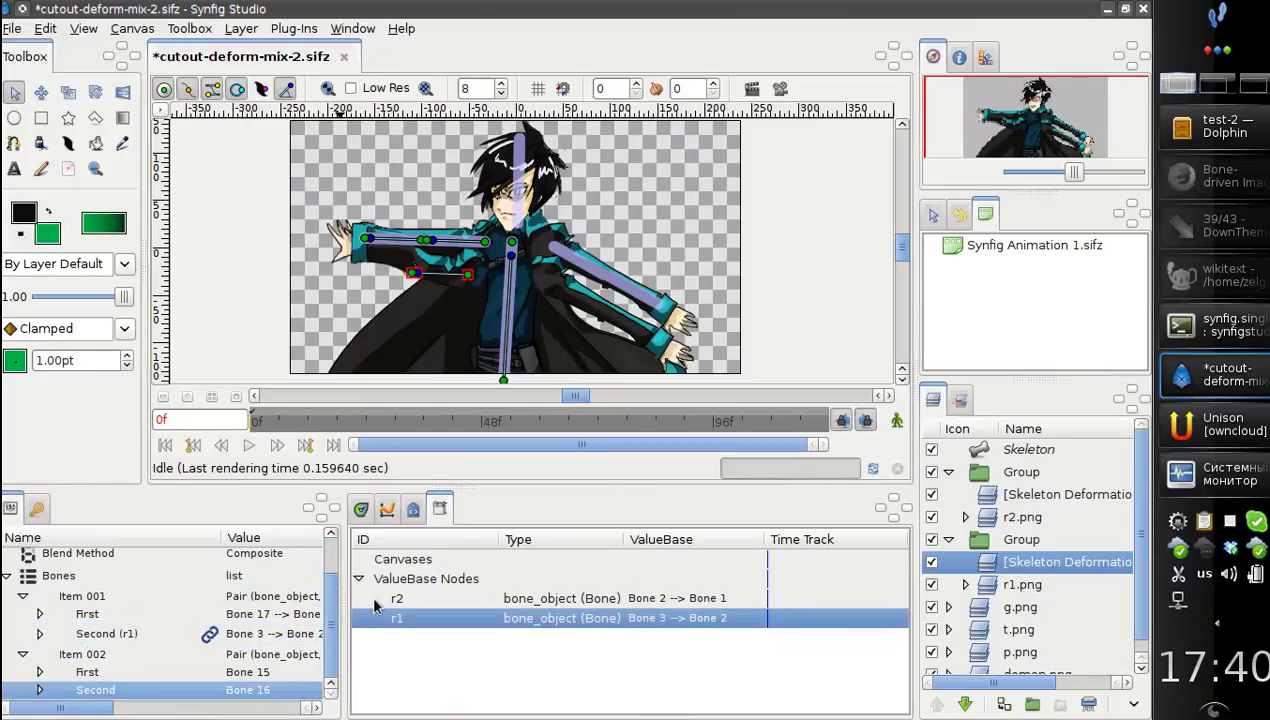
left_click(372, 600)
right_click(127, 688)
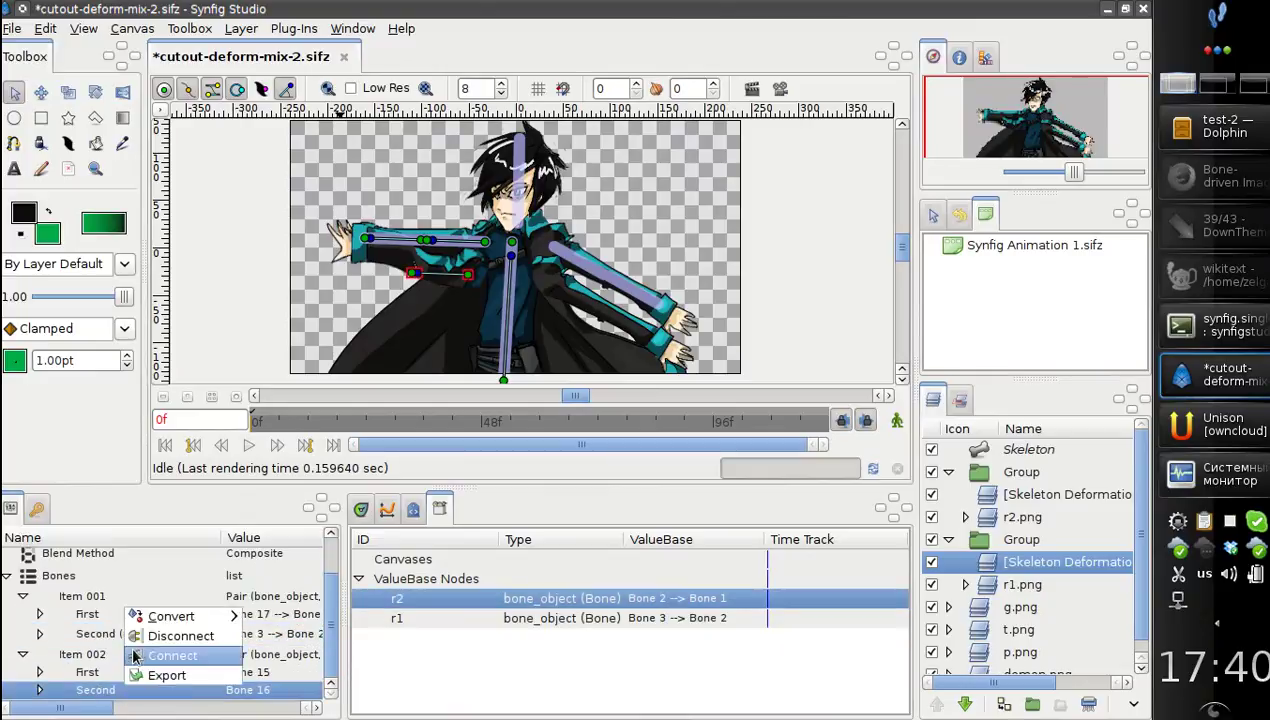
left_click(134, 657)
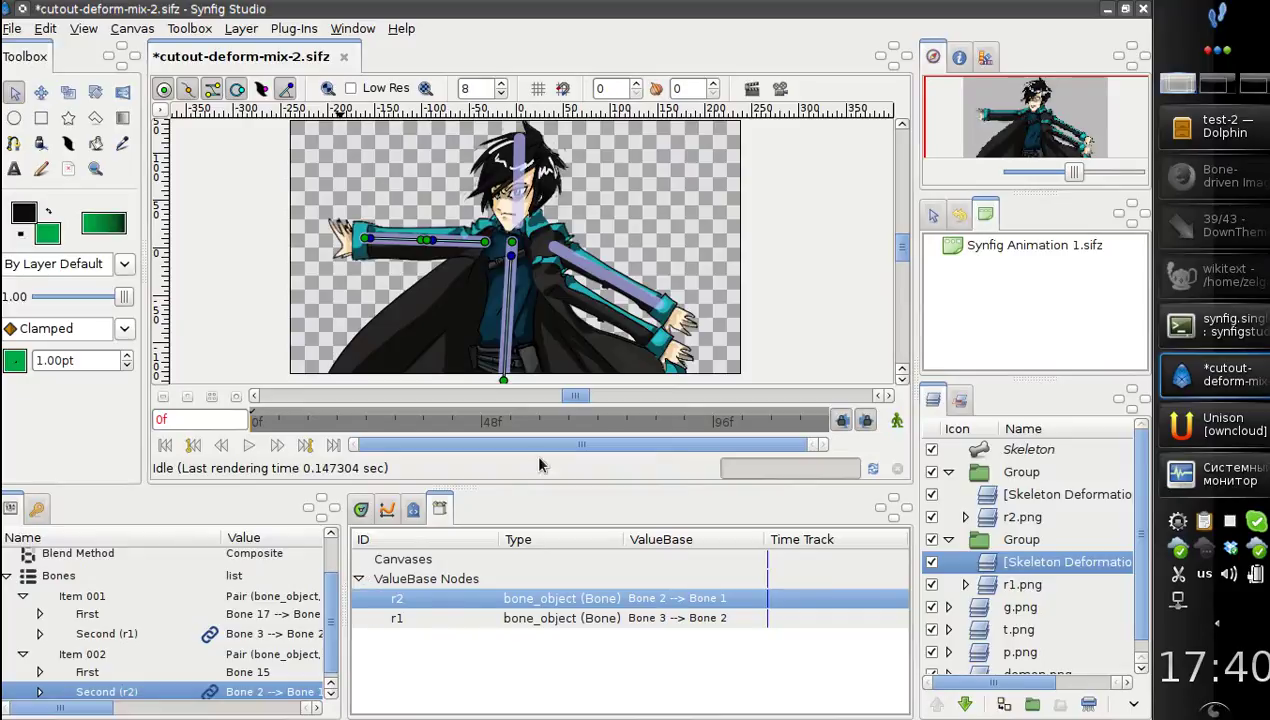
Step: Hide the demon.png layer
left_click(575, 258)
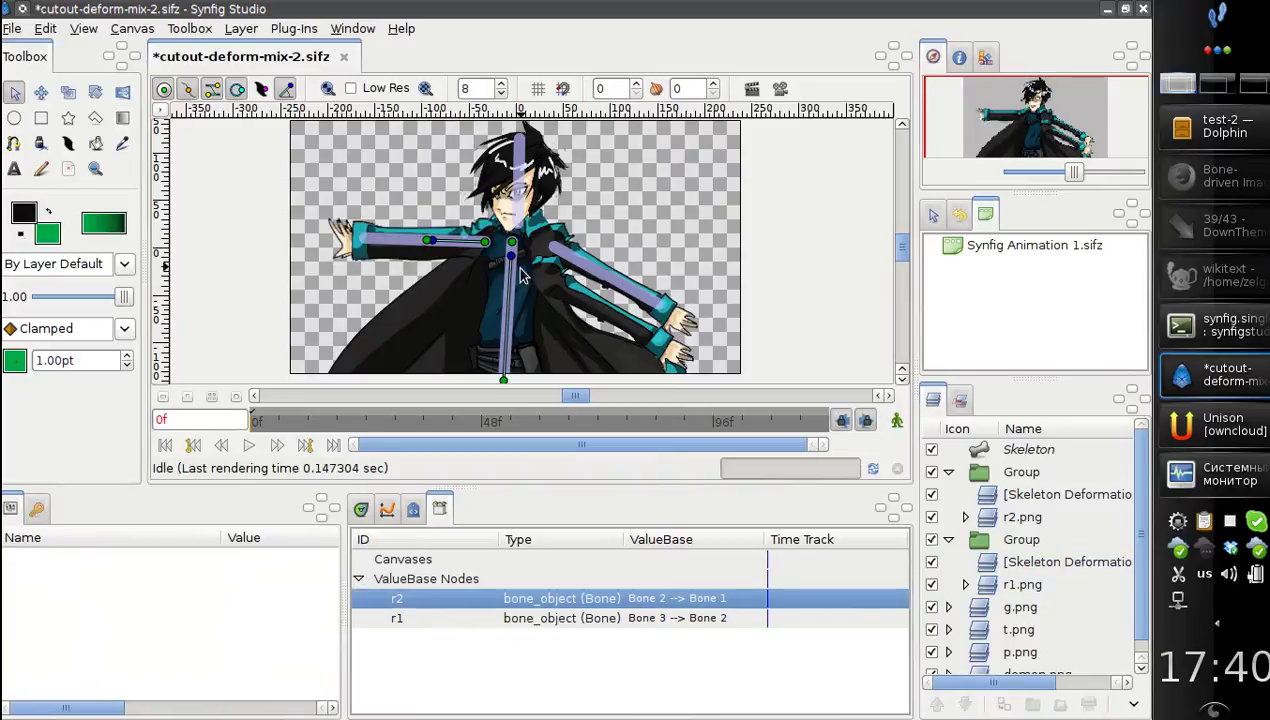
scroll(1050, 555, "down", 1)
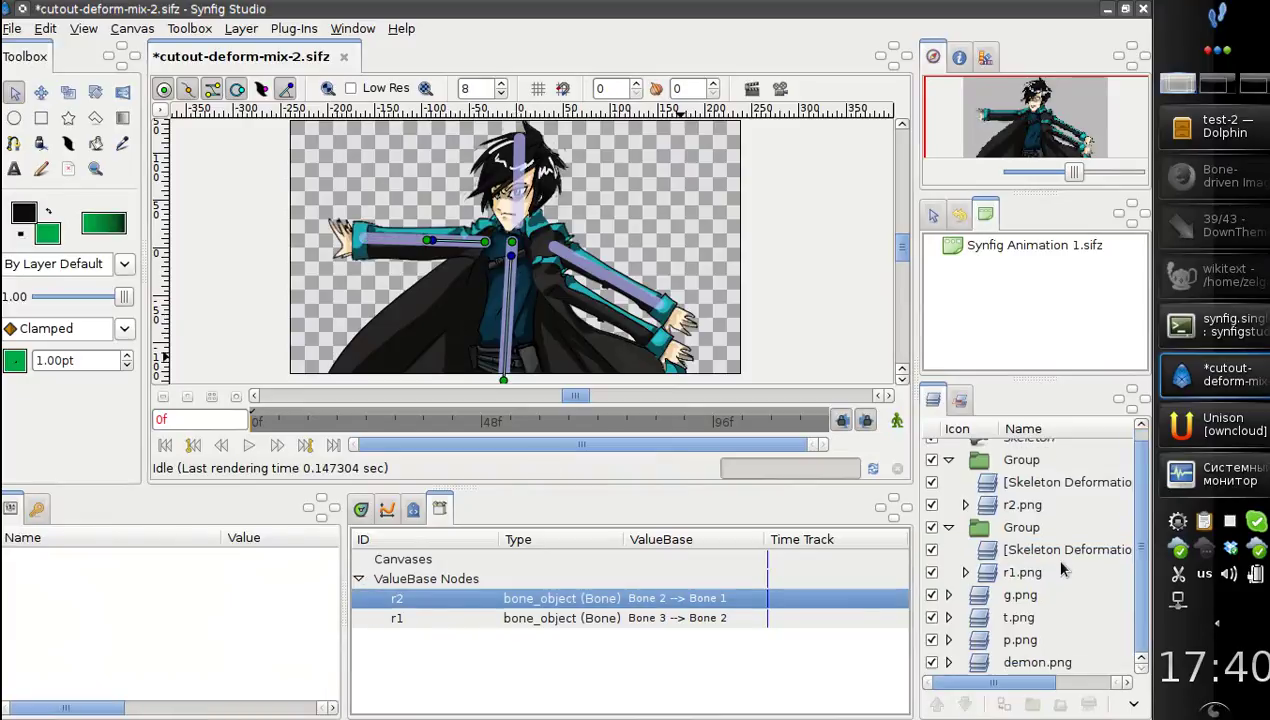
left_click(929, 662)
left_click(638, 175)
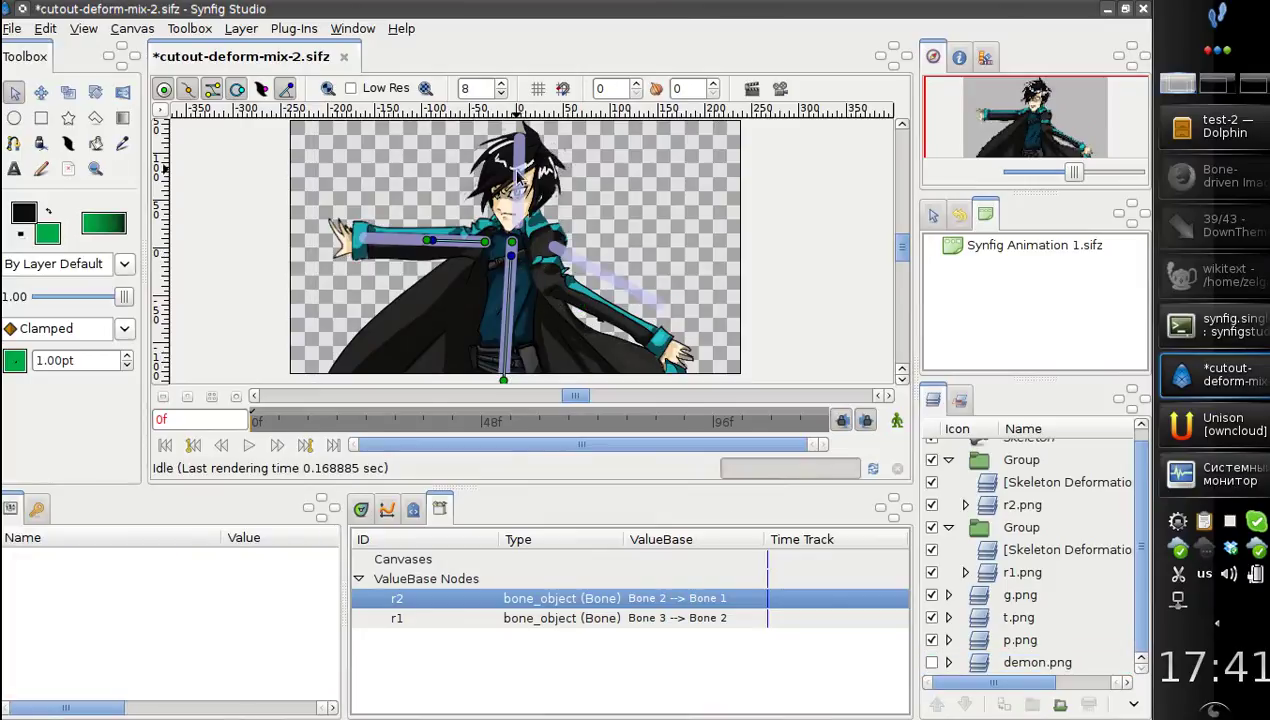
Step: Test-pose the Skeleton by rotating the left arm, tilting the head and leaning, then undo
left_click(520, 178)
mouse_move(365, 246)
left_mouse_down()
mouse_move(380, 279)
mouse_move(356, 220)
mouse_move(371, 240)
left_mouse_up()
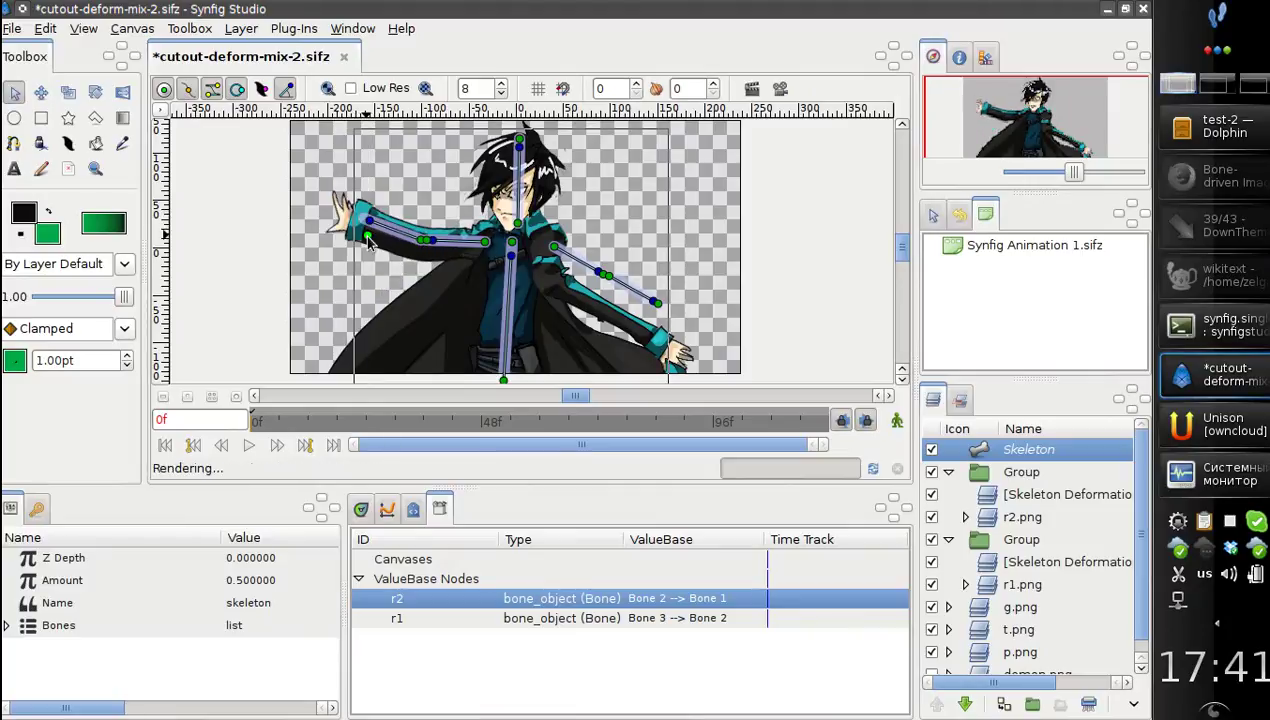
mouse_move(505, 145)
left_mouse_down()
mouse_move(490, 140)
mouse_move(533, 128)
mouse_move(537, 193)
left_mouse_up()
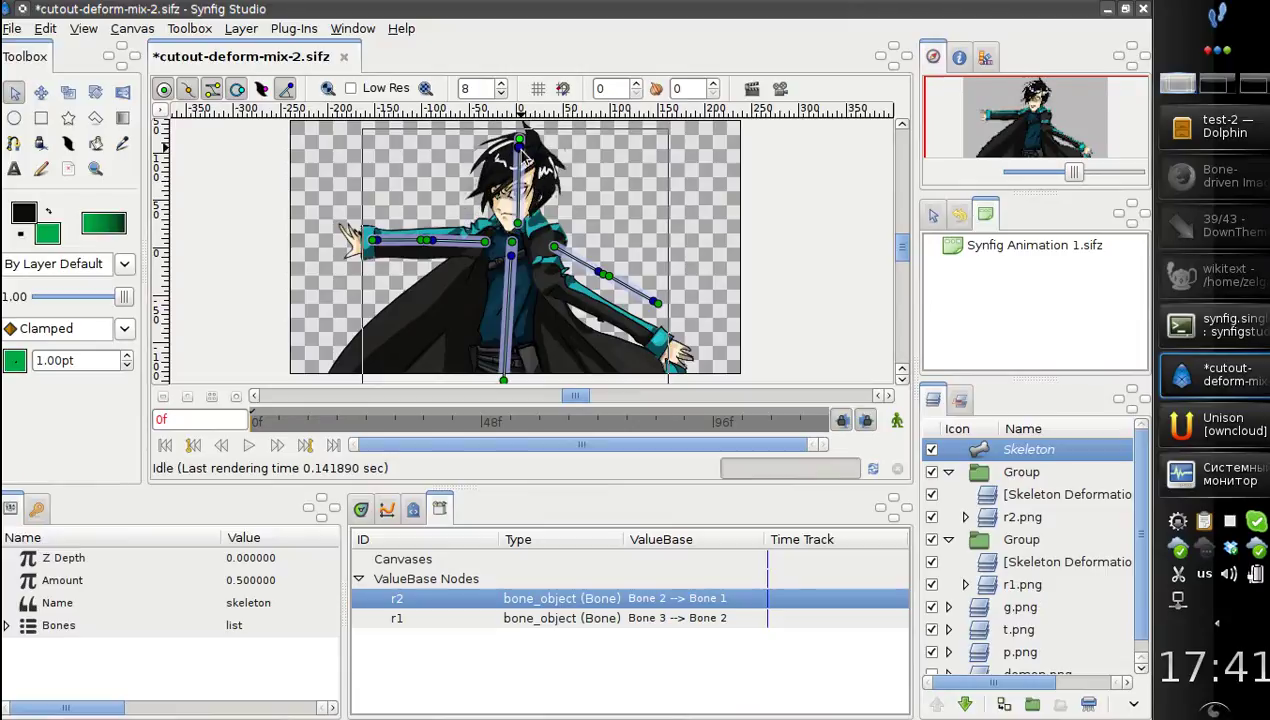
left_click_drag(519, 140, 545, 146)
left_click_drag(517, 262, 525, 280)
key("ctrl+z")
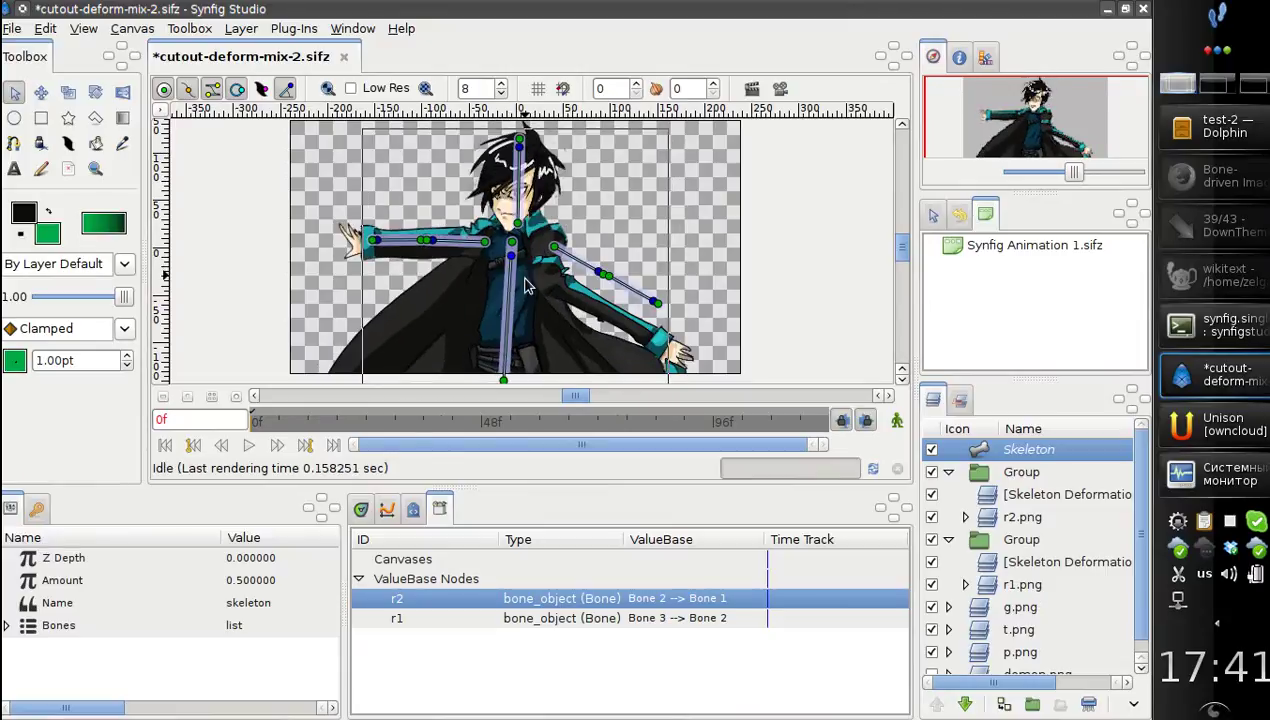
Step: Select the Skeleton layer, expand its Bones and start exporting Item 003 (Bone 5 -> Bone 4)
scroll(962, 650, "down", 1)
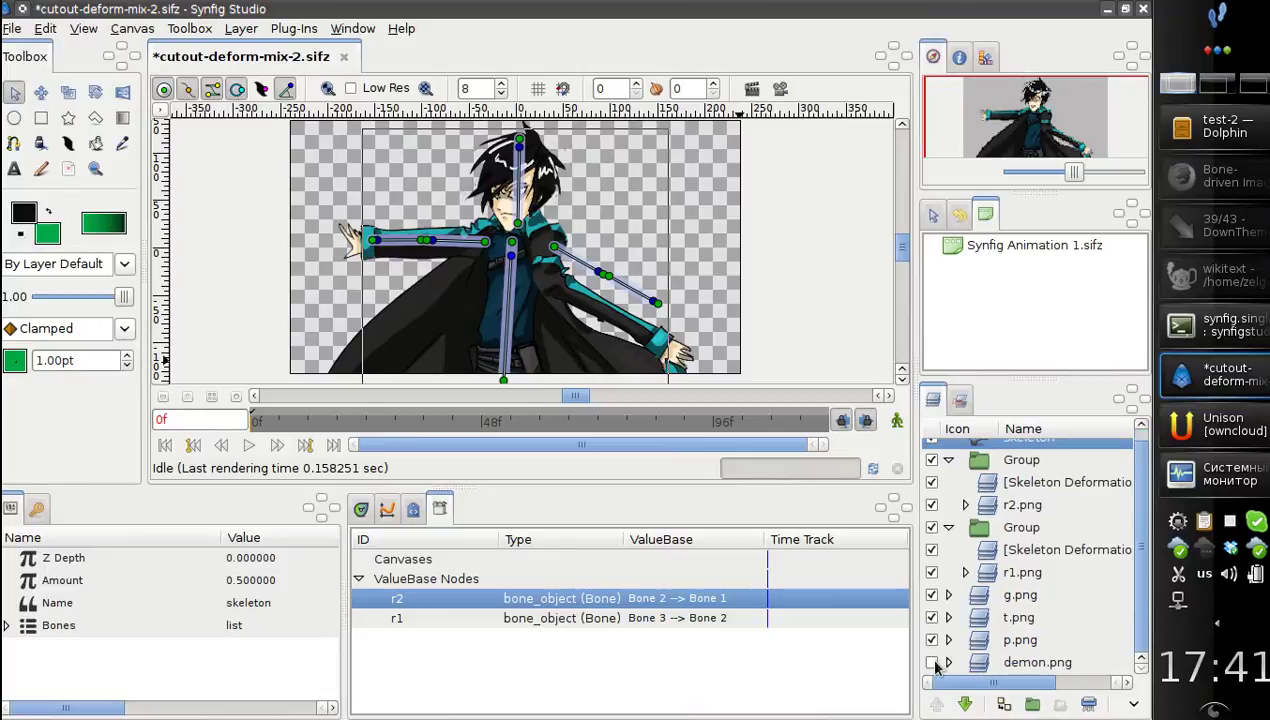
left_click(1009, 558)
left_click(1007, 485)
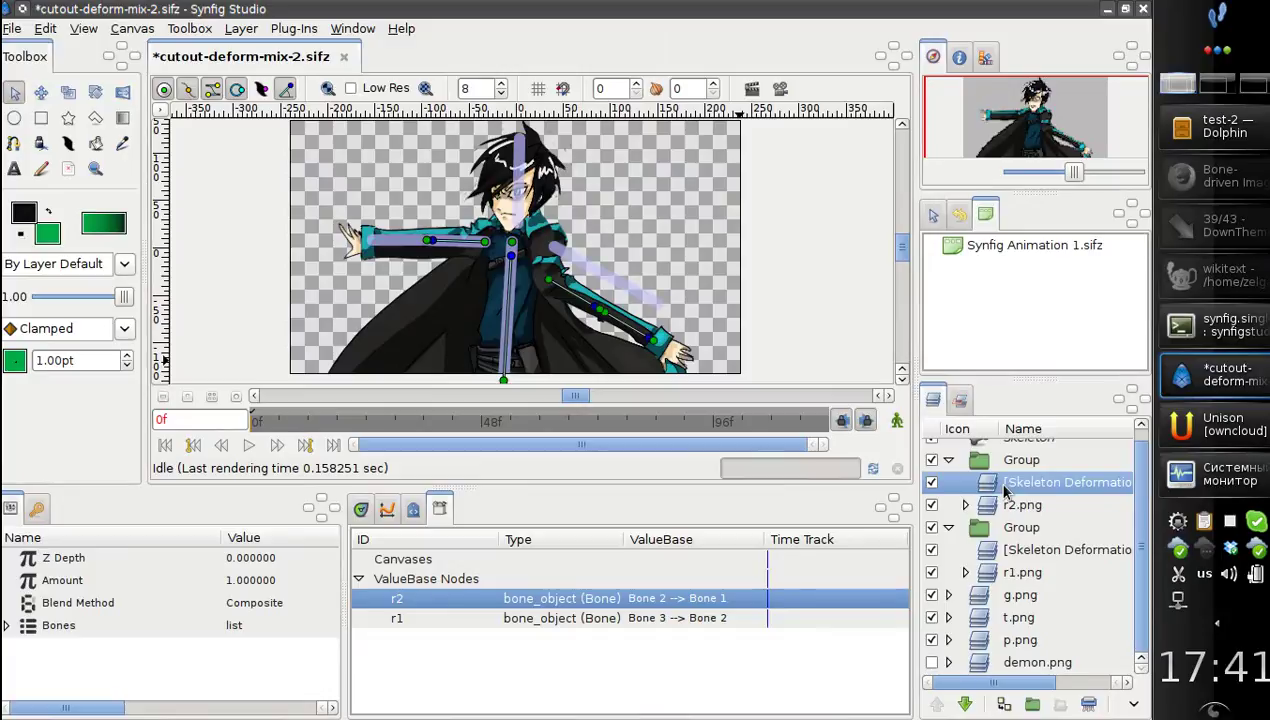
key("Up")
key("Up")
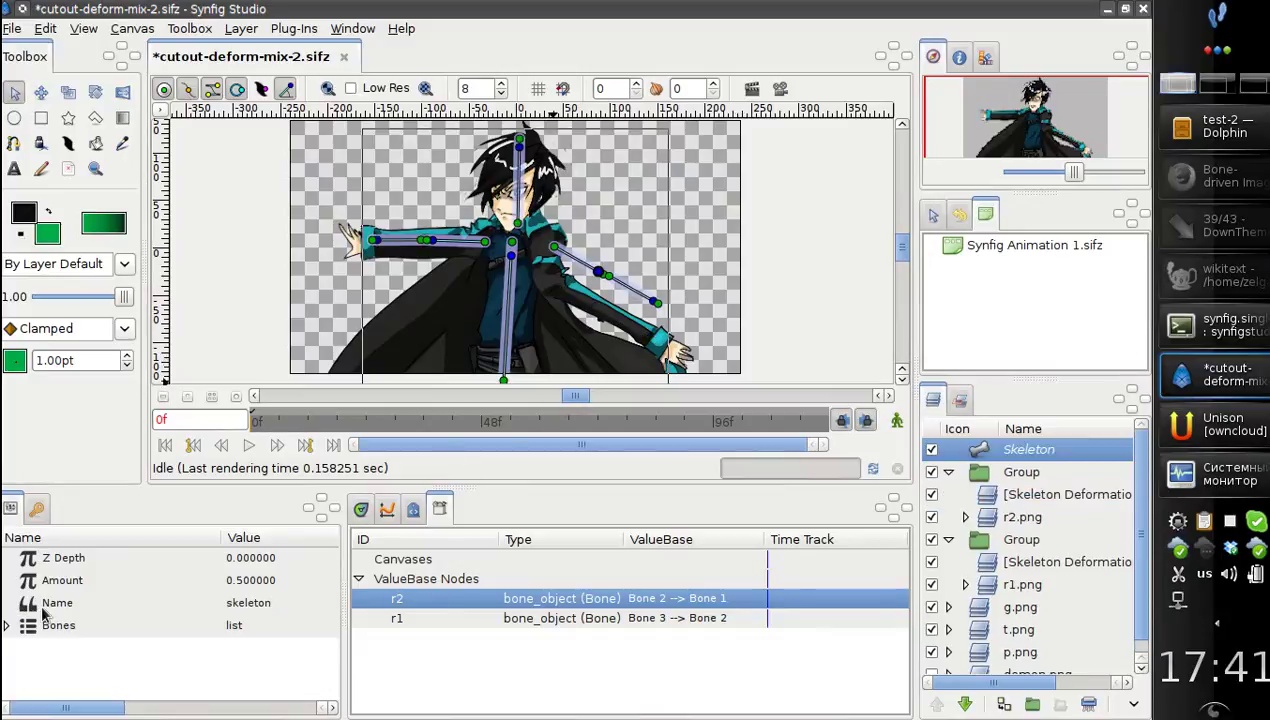
left_click(8, 625)
scroll(20, 628, "down", 2)
left_click(88, 637)
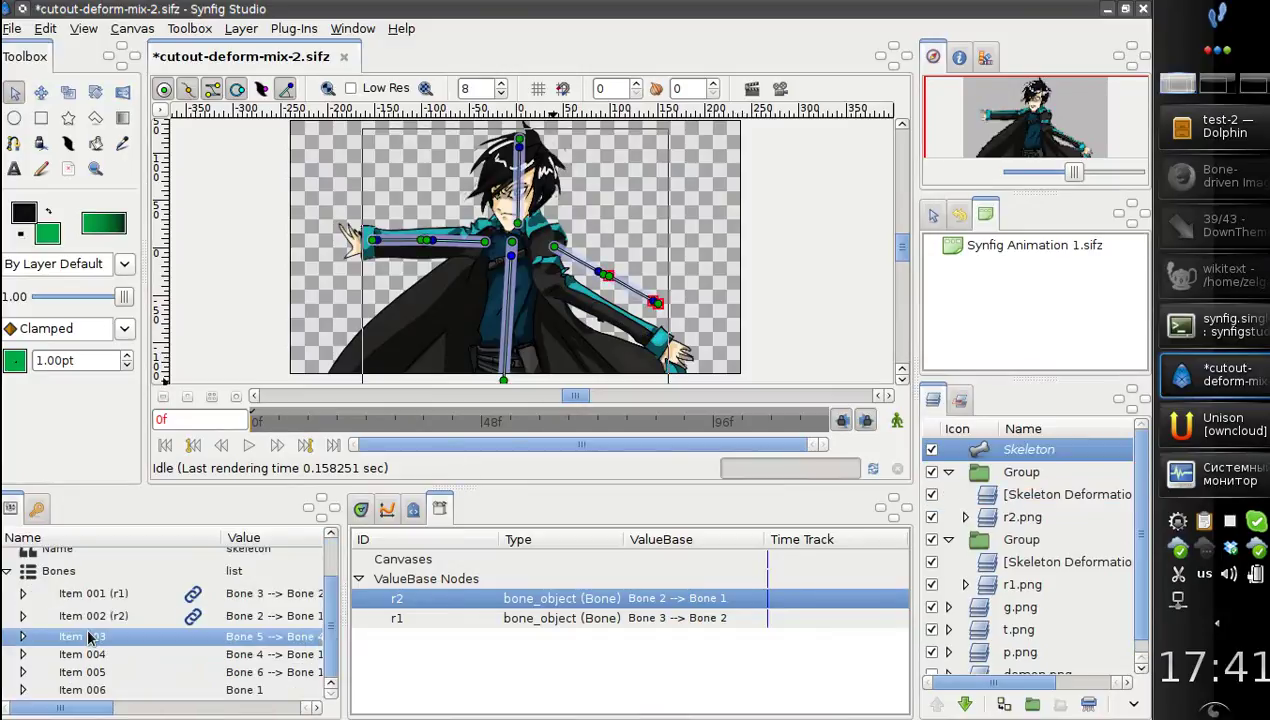
right_click(88, 645)
left_click(100, 633)
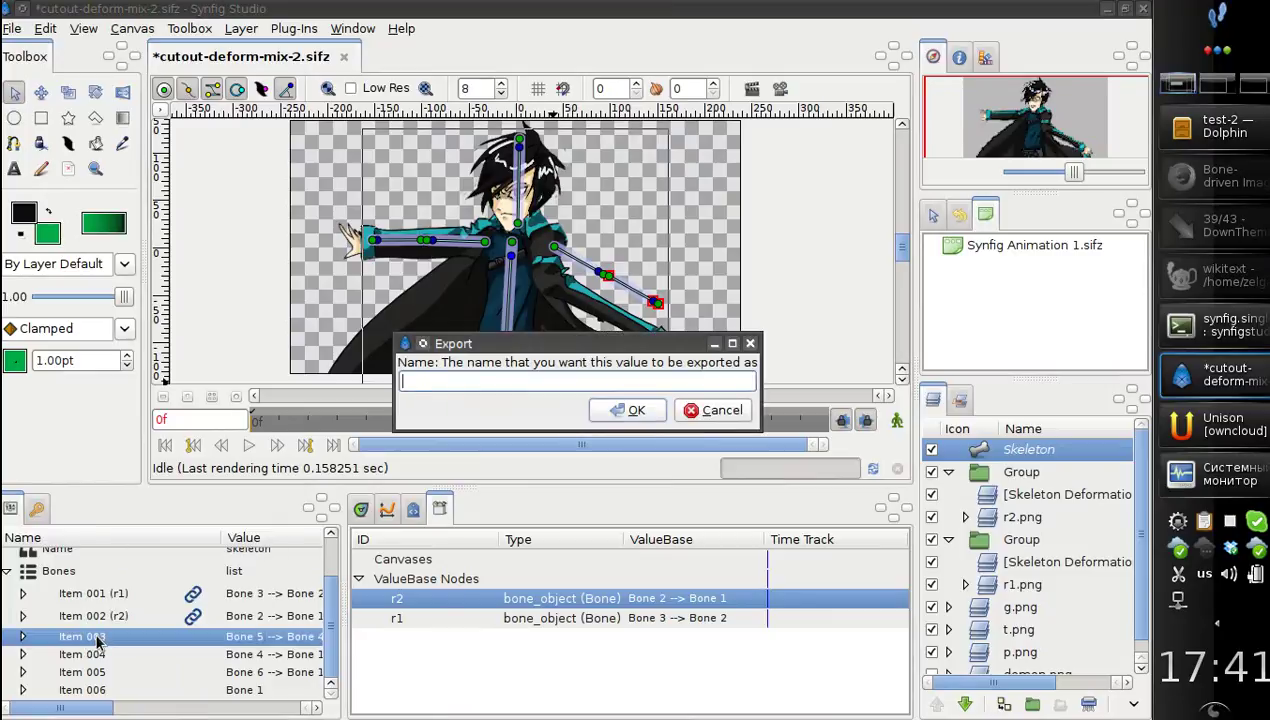
Step: Name Item 003's export t1 and export Item 004 as t2, then select t1 and Item 003
type("t1")
key("Return")
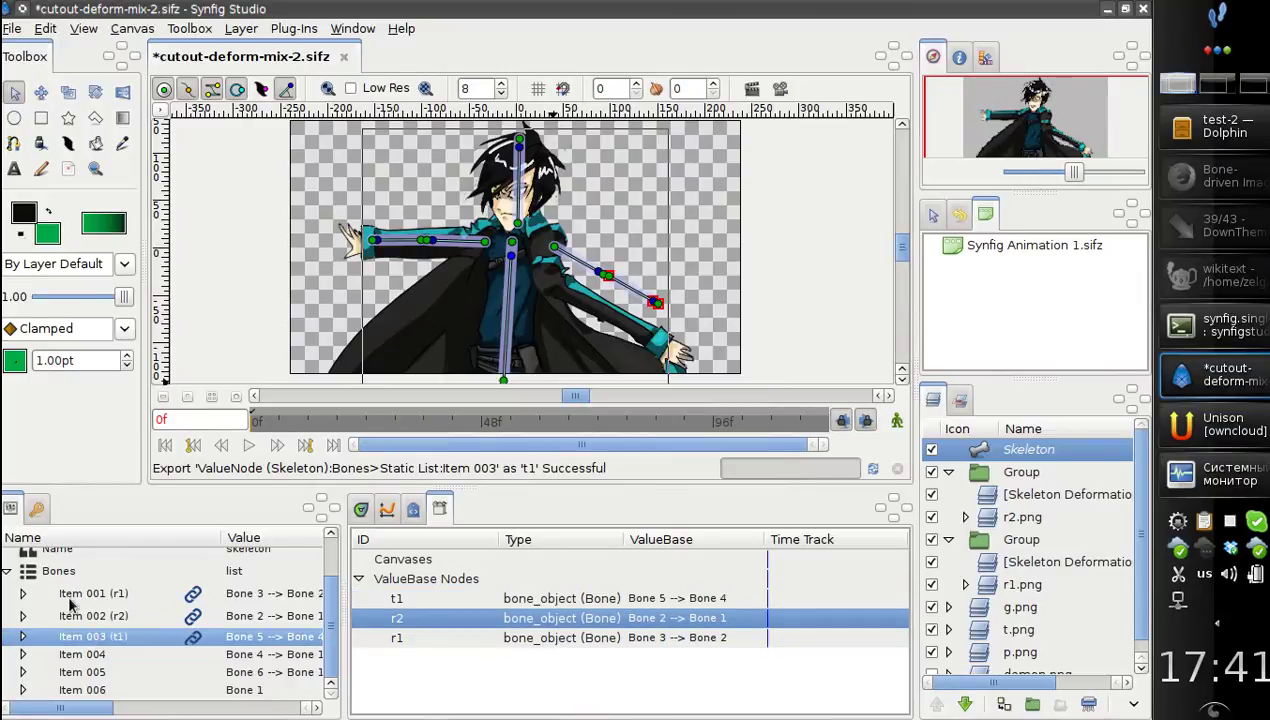
right_click(72, 662)
left_click(79, 650)
type("t2")
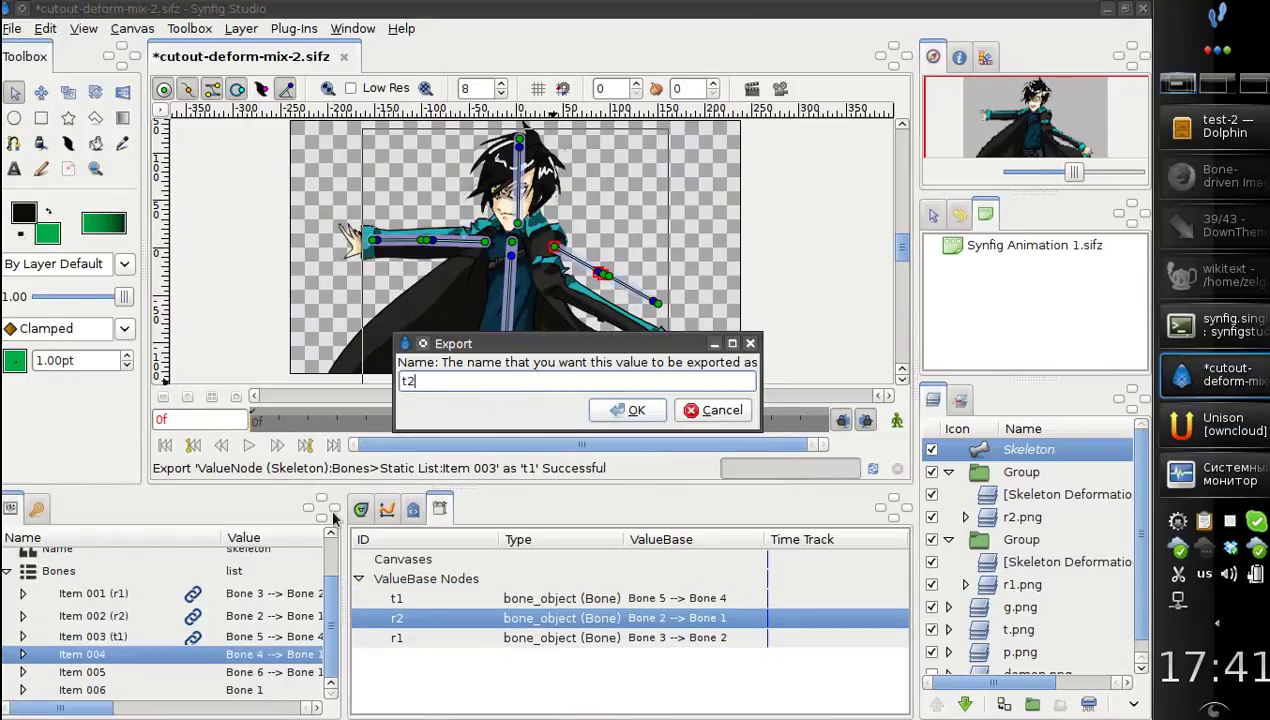
left_click(607, 413)
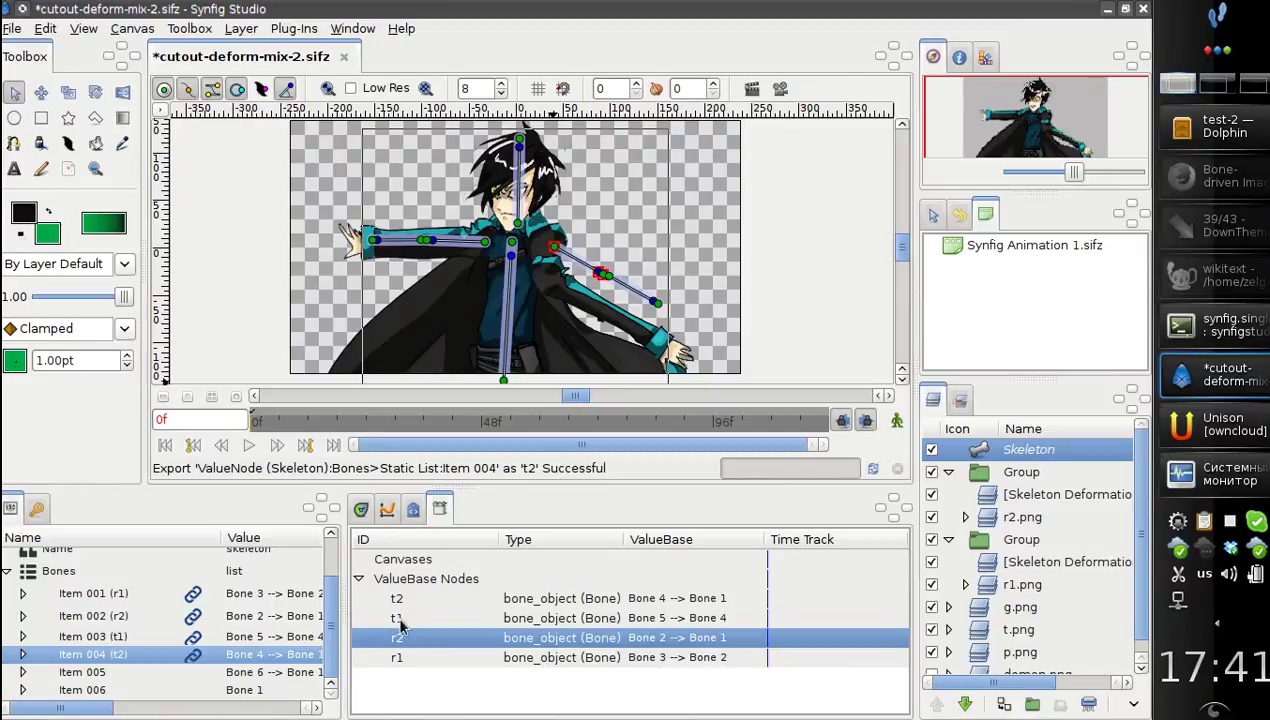
left_click(400, 622)
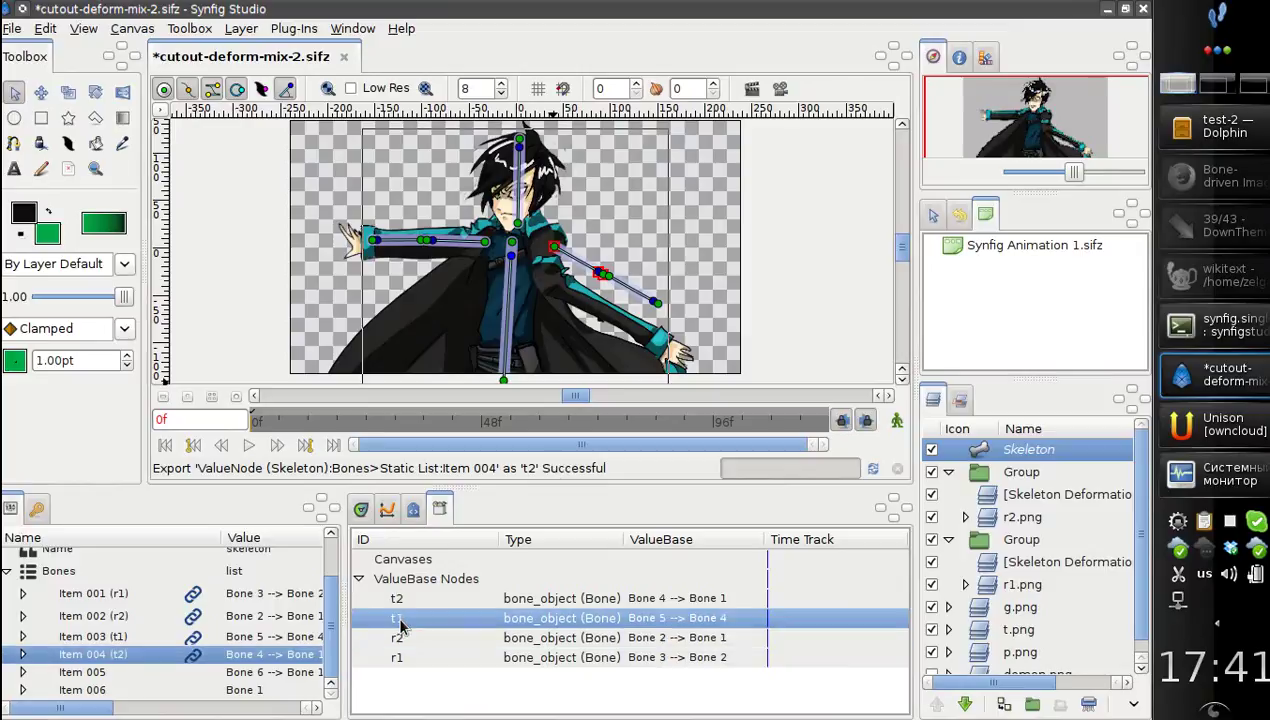
left_click(101, 637)
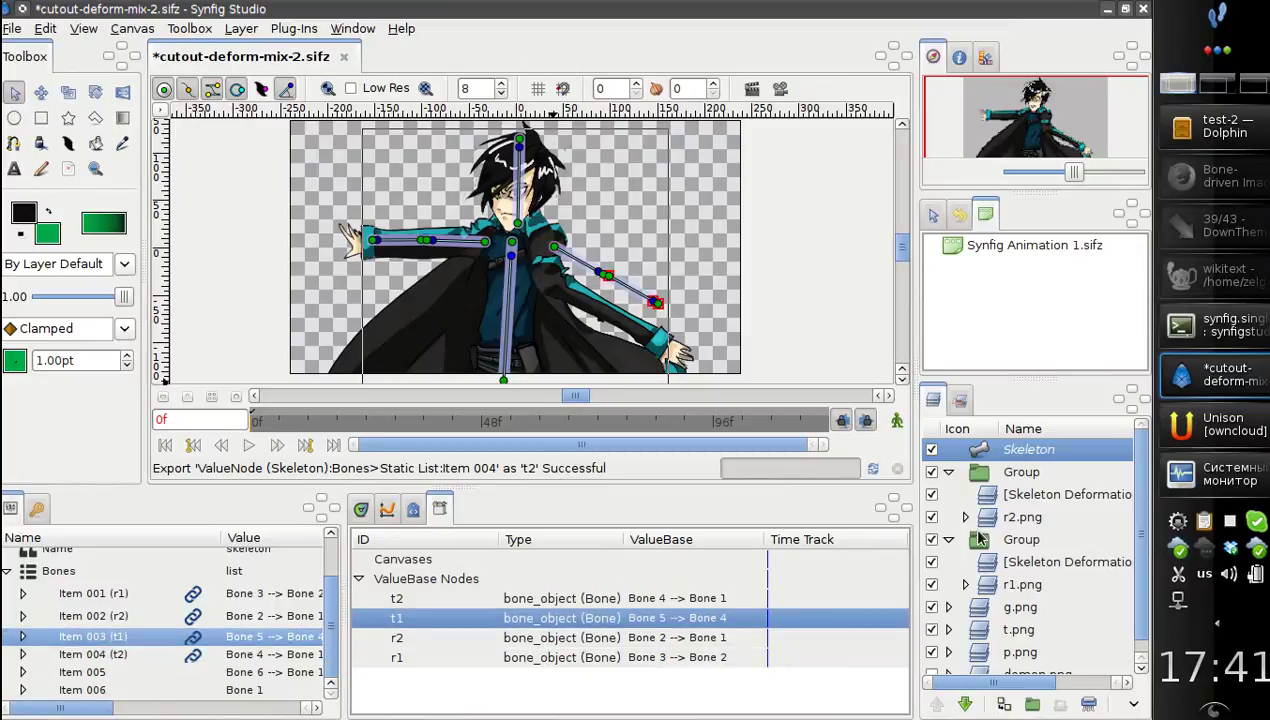
Step: Link the Skeleton Deformation layer's Item 001 Second bone to t1
left_click(997, 496)
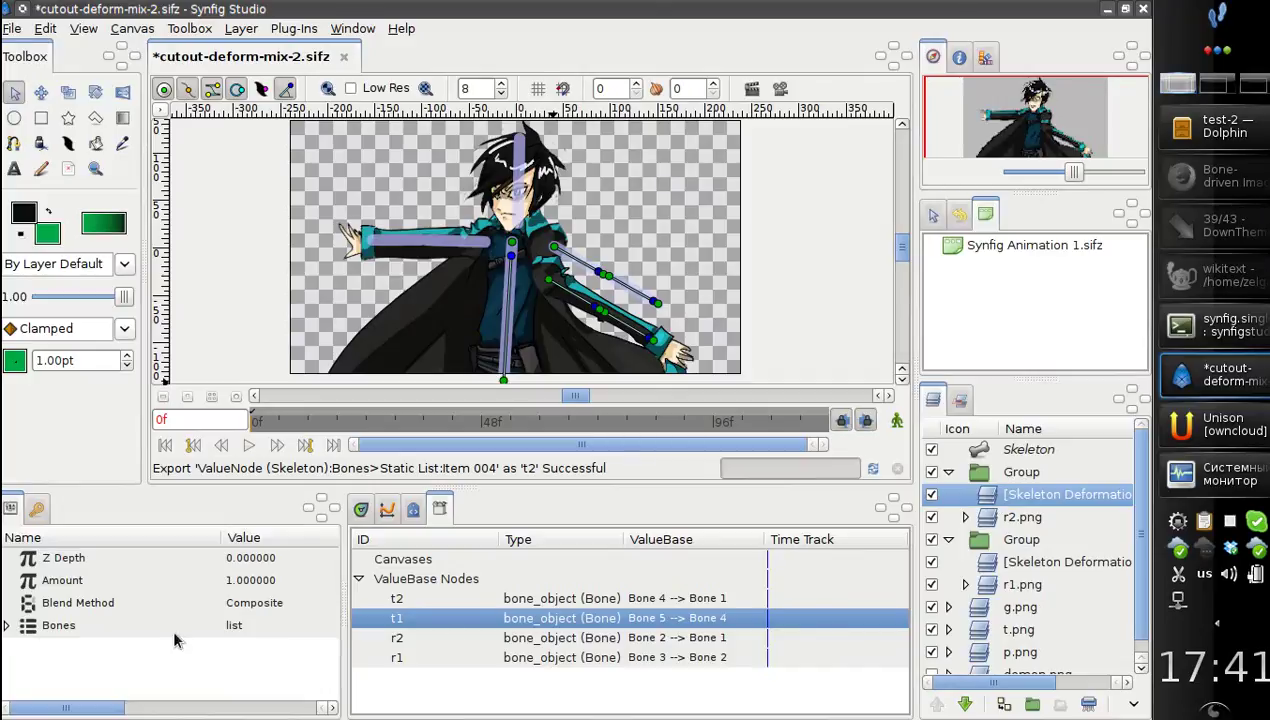
left_click(7, 625)
left_click(60, 647)
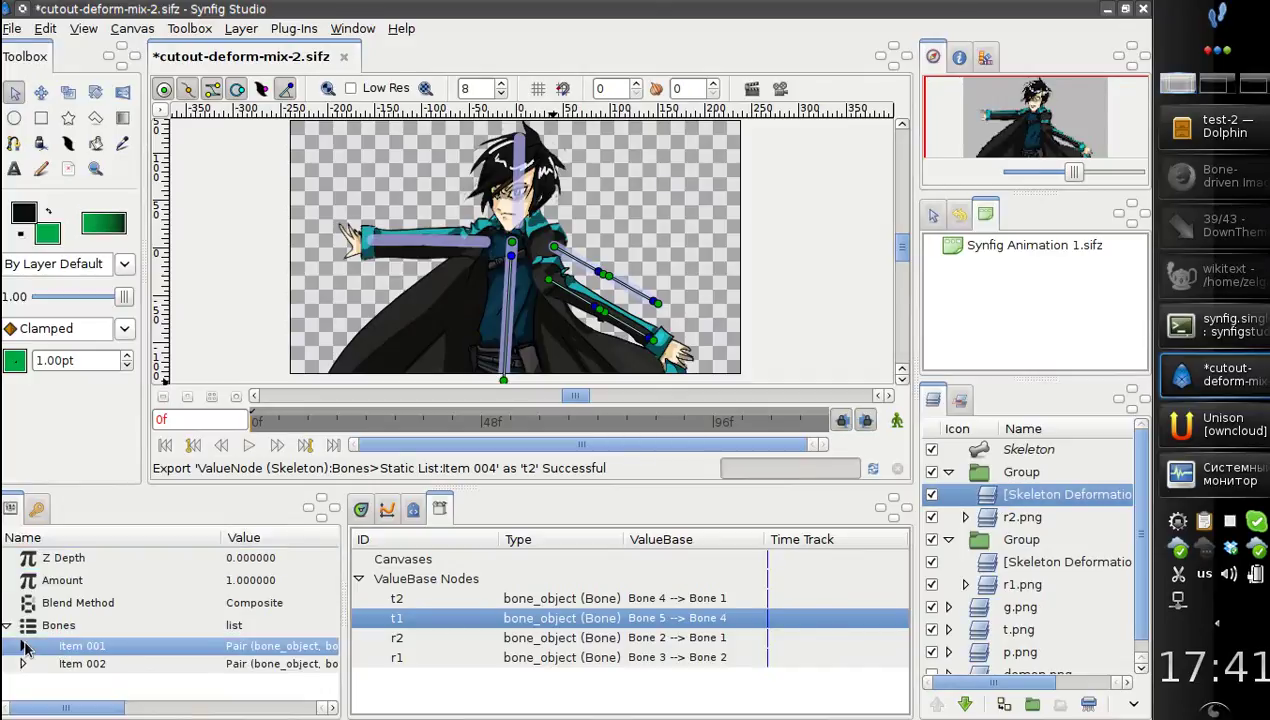
left_click(24, 646)
left_click(88, 682)
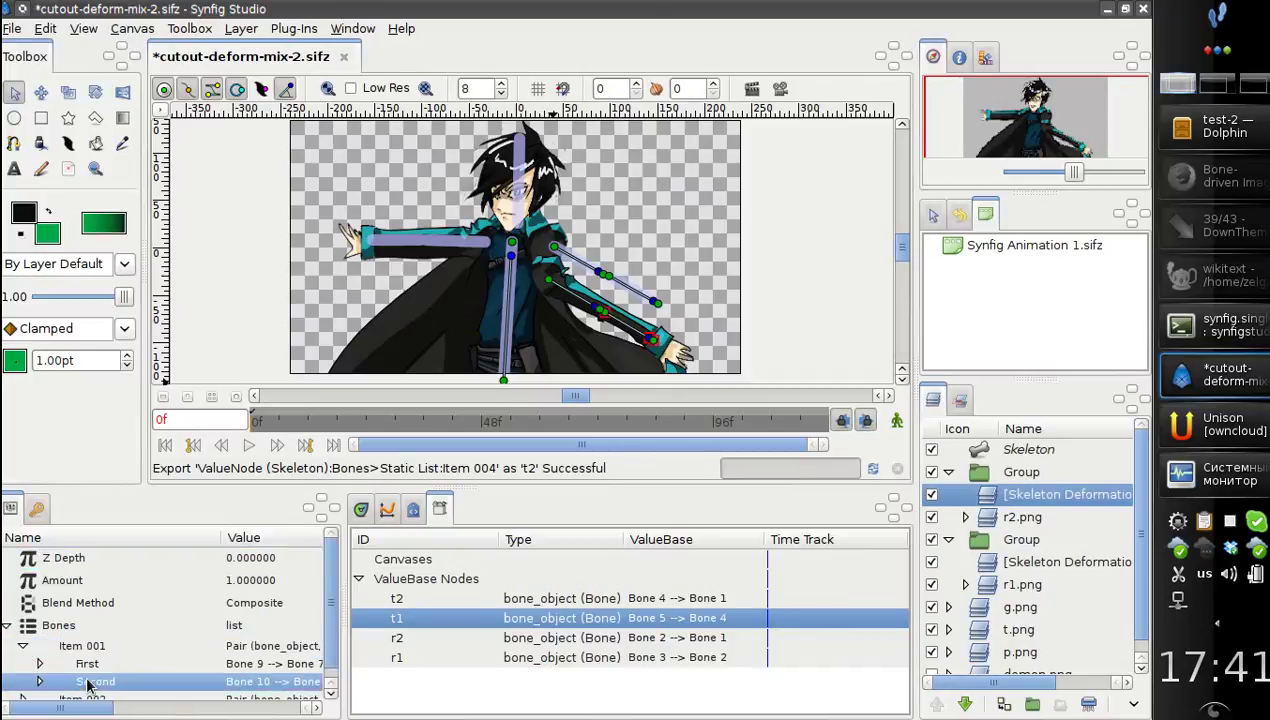
left_click(38, 681)
scroll(76, 664, "down", 2)
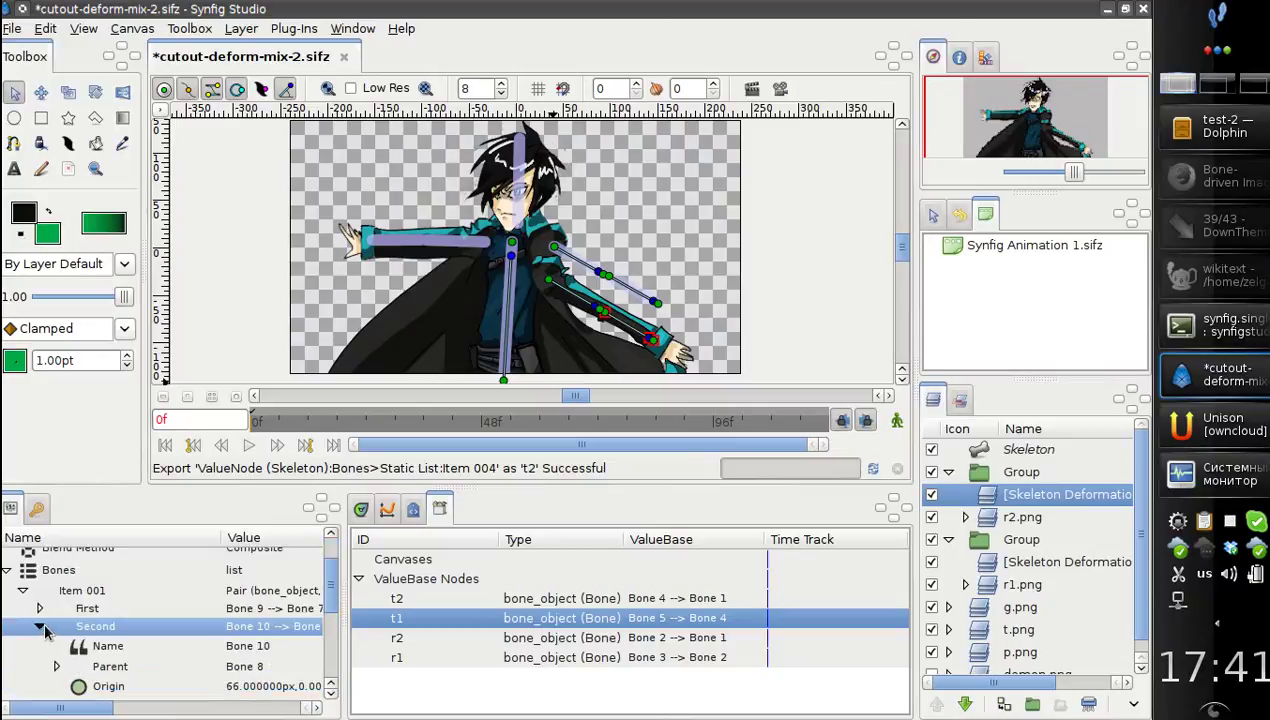
left_click(41, 626)
right_click(101, 668)
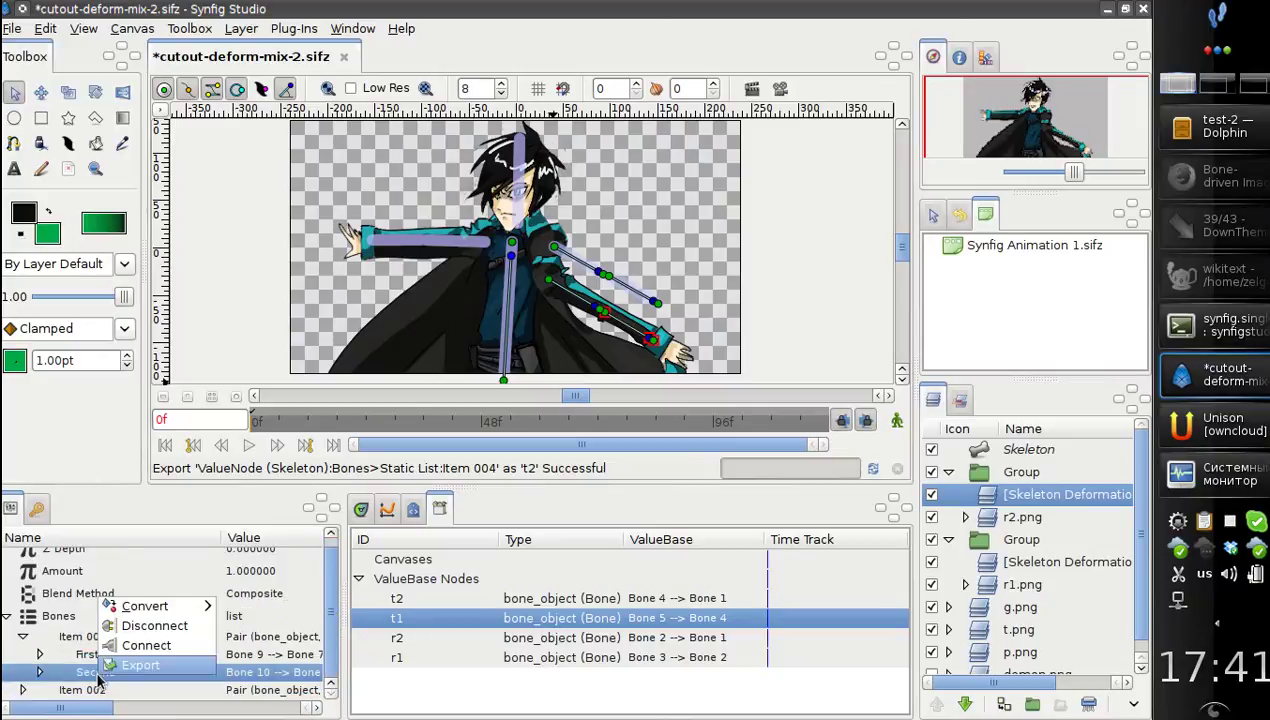
left_click(120, 652)
Step: Link Item 002's Second bone to t2
left_click(22, 690)
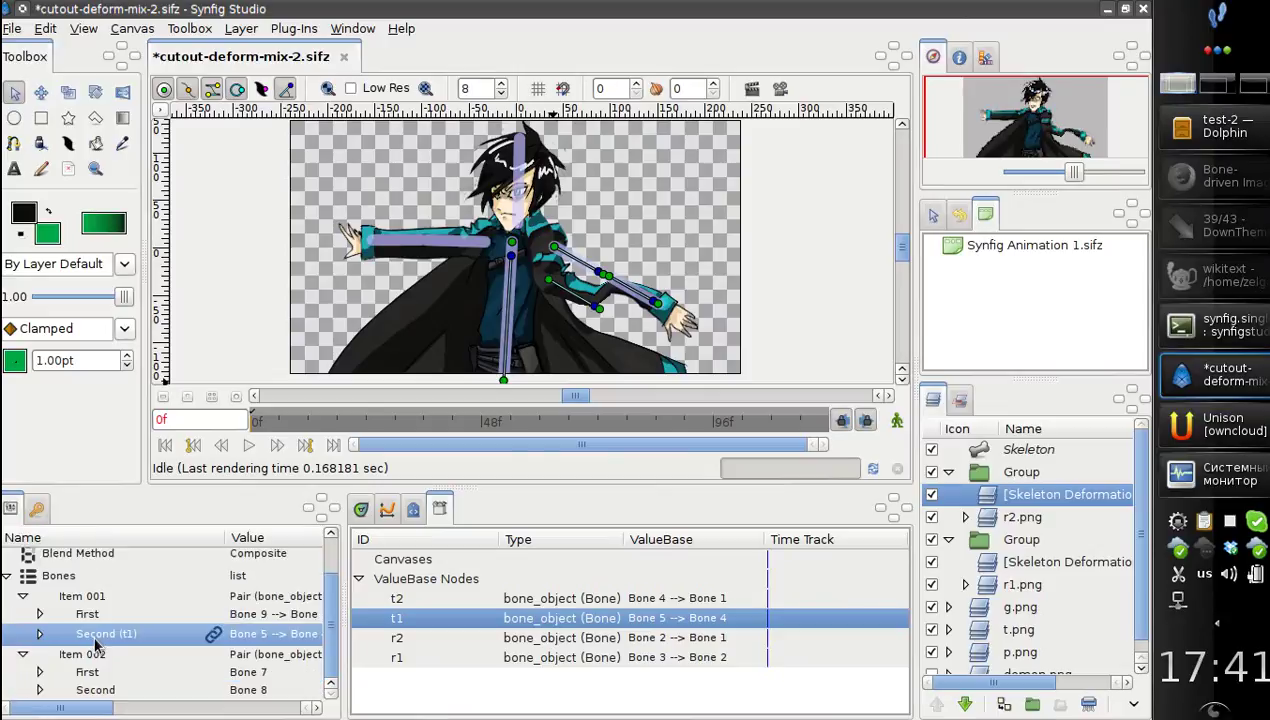
left_click(92, 690)
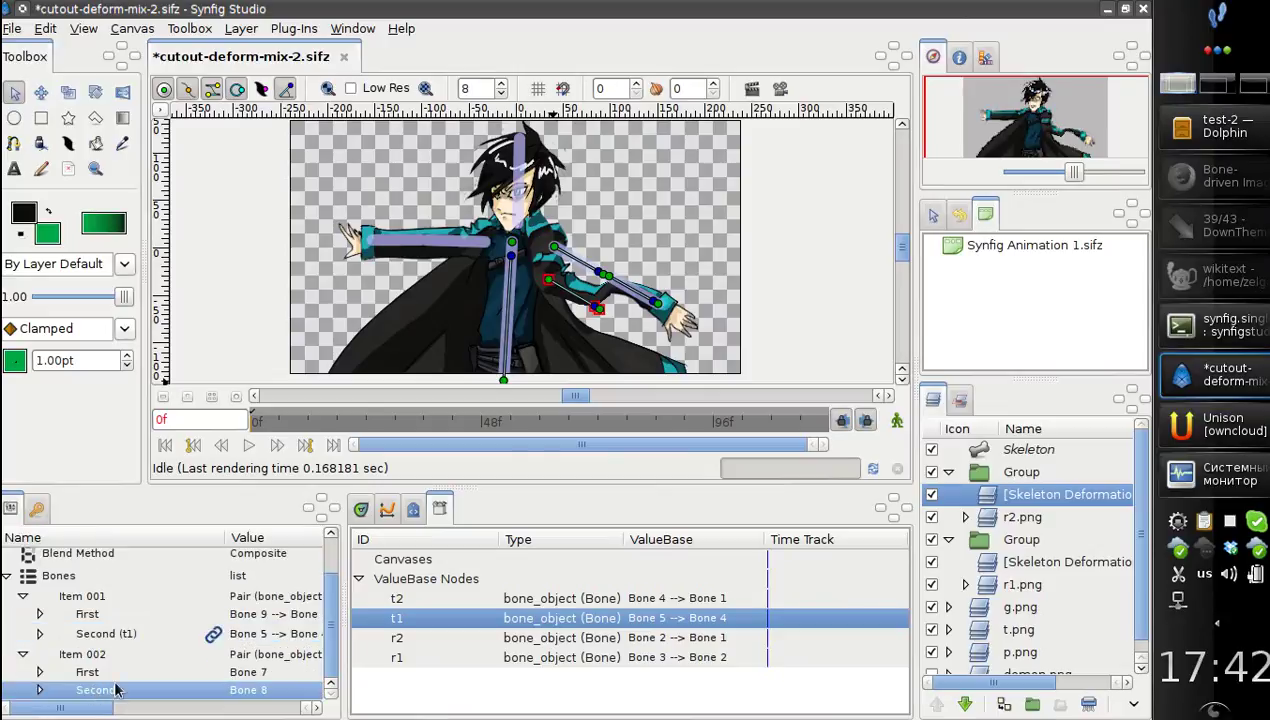
left_click(407, 599)
right_click(72, 692)
left_click(100, 660)
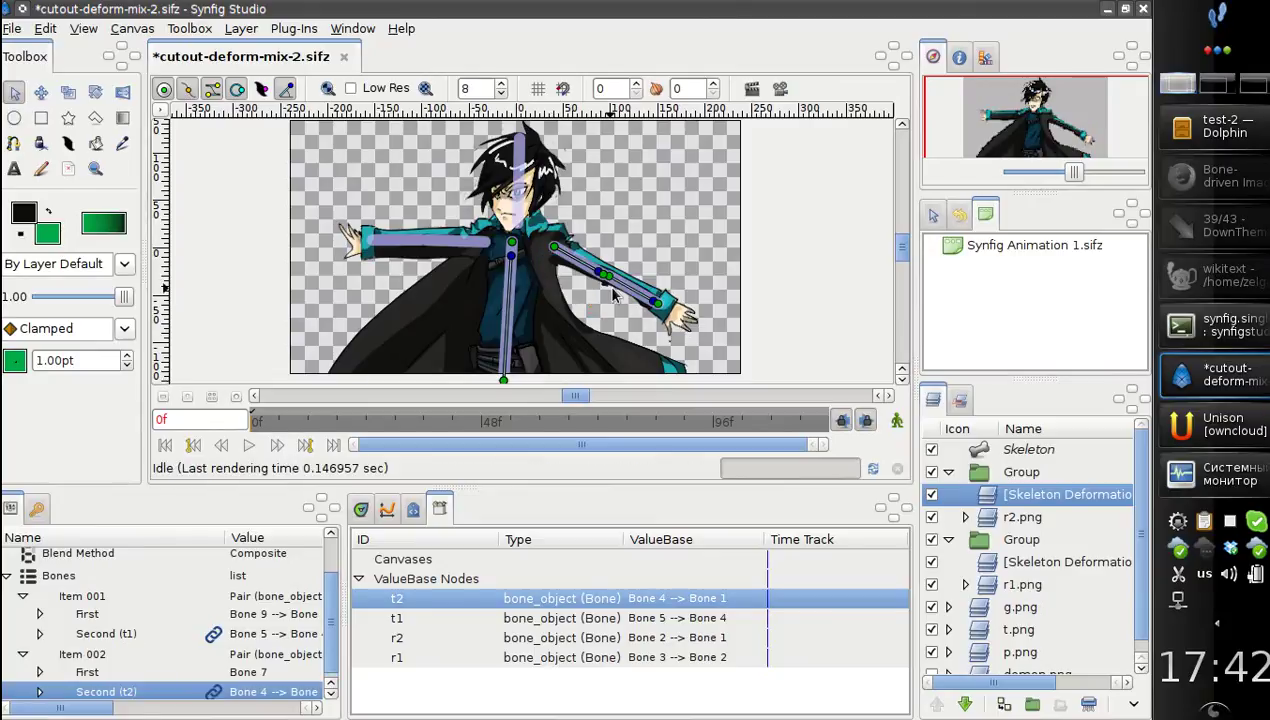
Step: Collapse both Group layers and set the Skeleton layer's Amount to 0.1
left_click(978, 474)
left_click(948, 472)
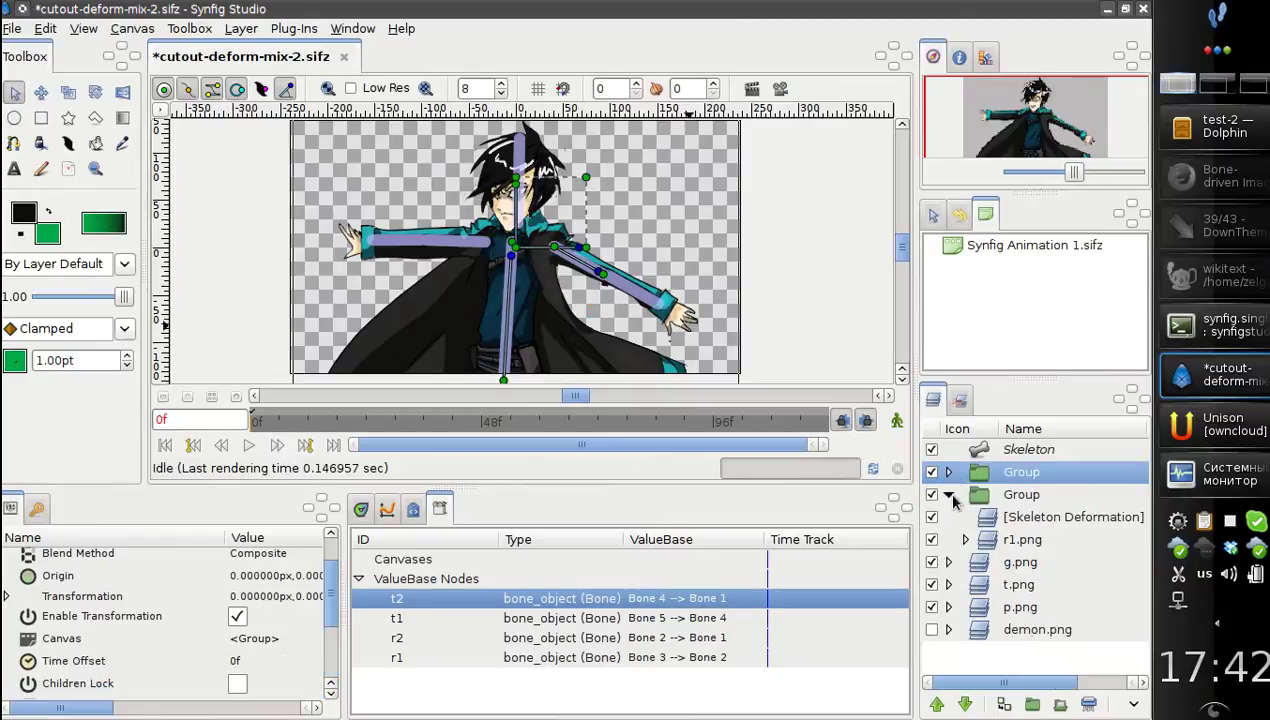
left_click(948, 494)
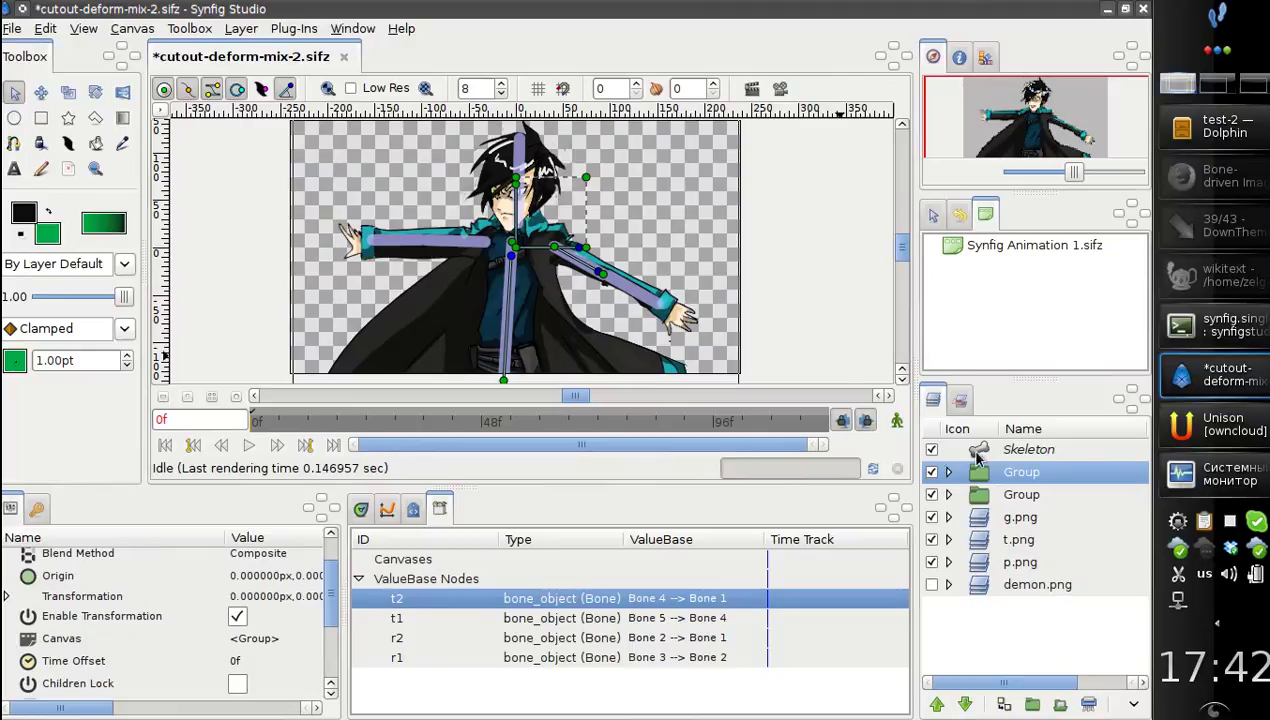
left_click(931, 452)
left_click(265, 580)
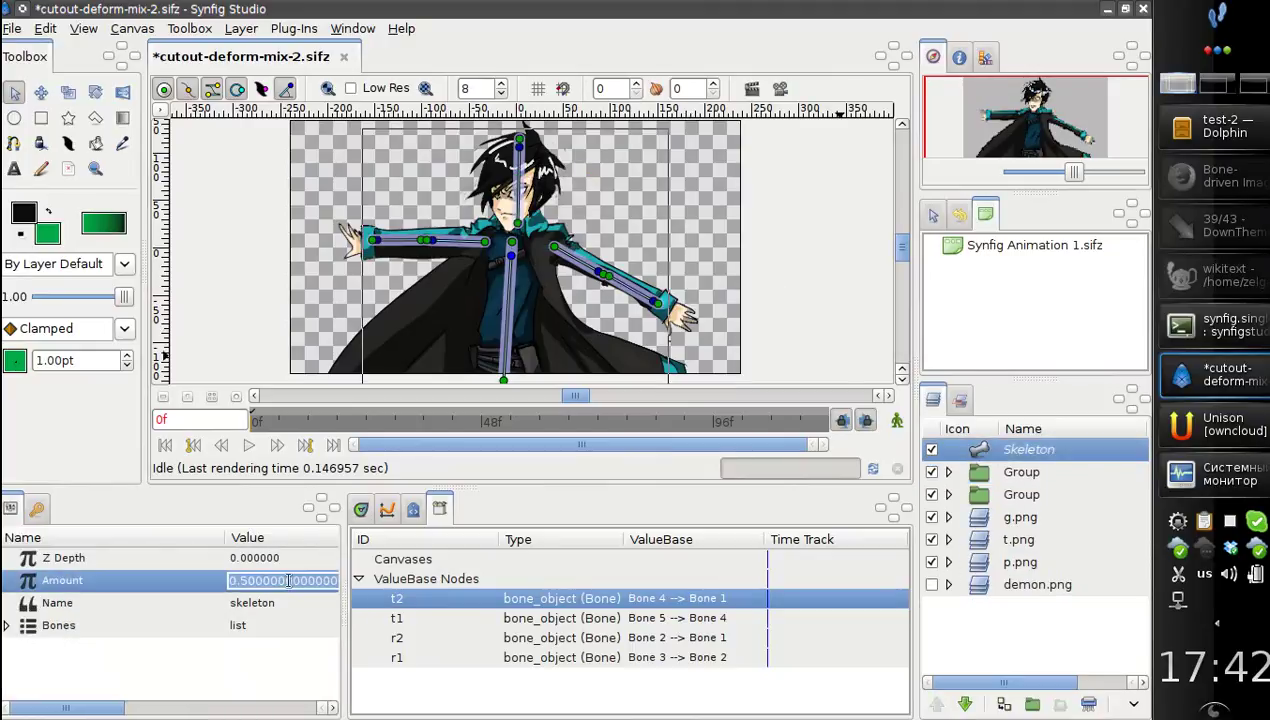
type("0.1")
key("Return")
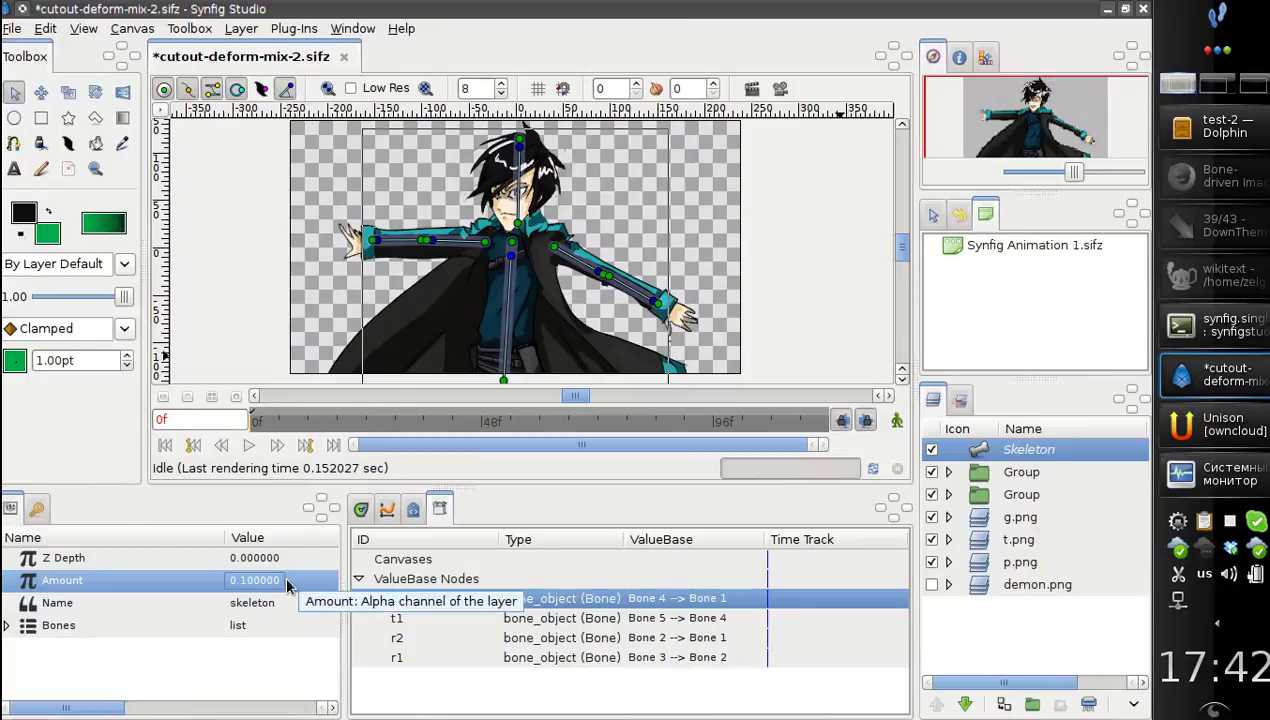
Step: Switch the Skeleton layer off
left_click(695, 197)
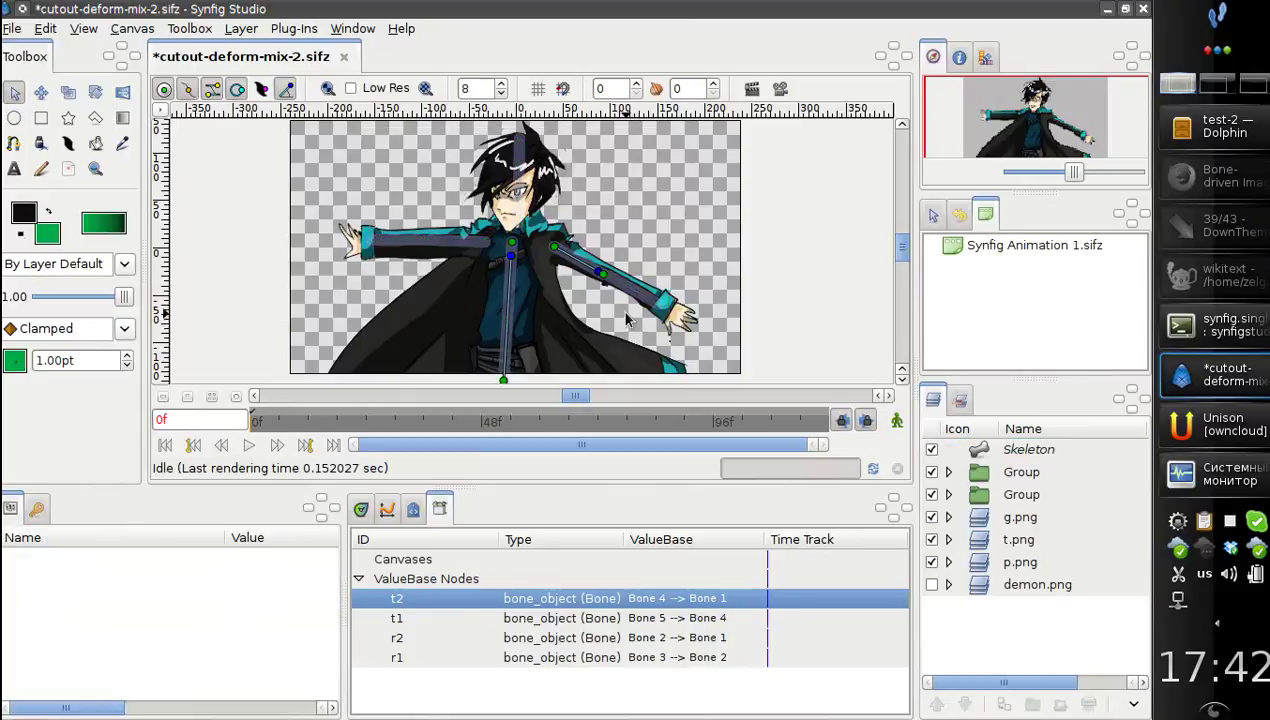
left_click(985, 450)
left_click(931, 450)
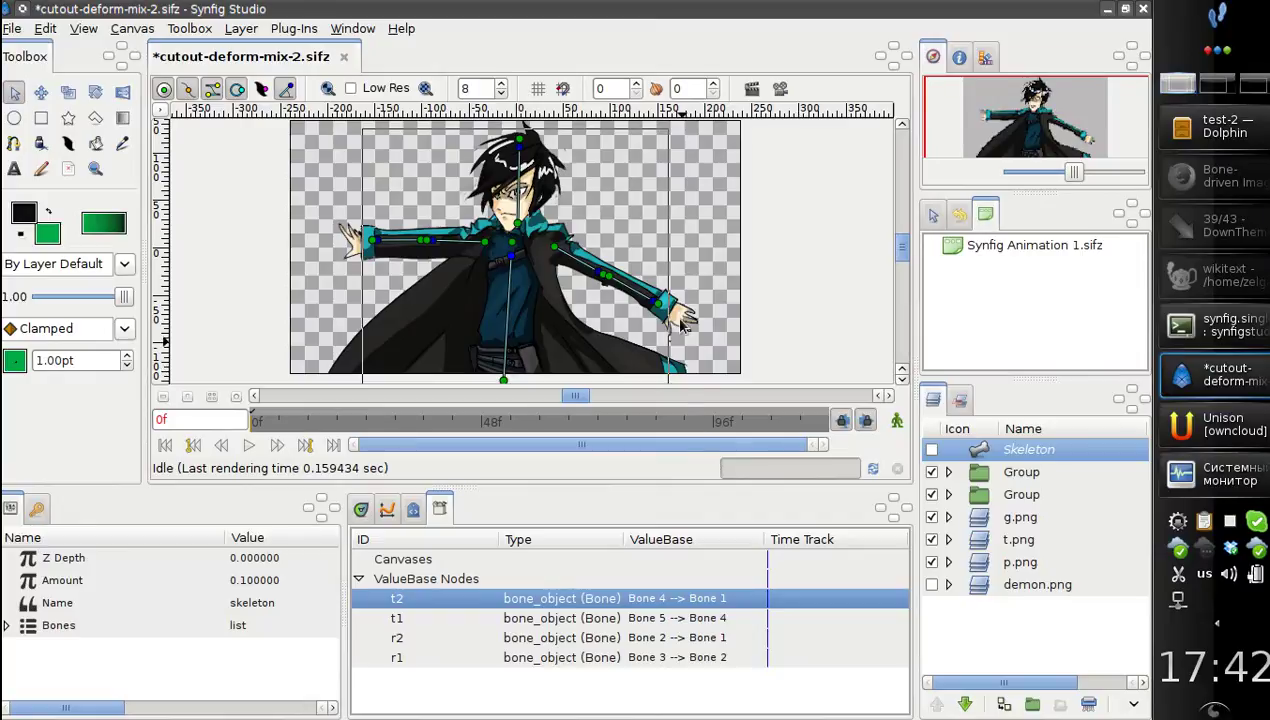
Step: Rotate the skeleton's arm bones so the screen-left arm swings down and outward
left_click(633, 323)
left_click_drag(633, 323, 657, 305)
left_click_drag(511, 245, 511, 249)
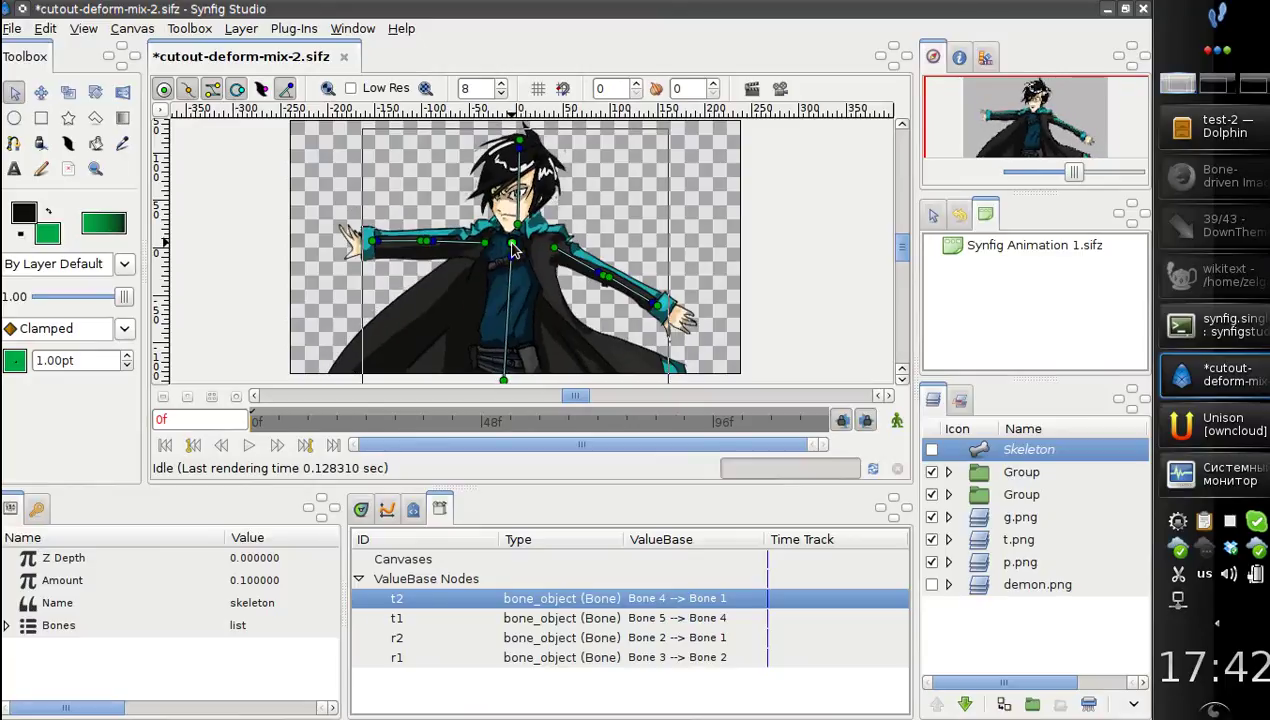
mouse_move(428, 241)
left_mouse_down()
mouse_move(430, 219)
mouse_move(386, 232)
left_mouse_up()
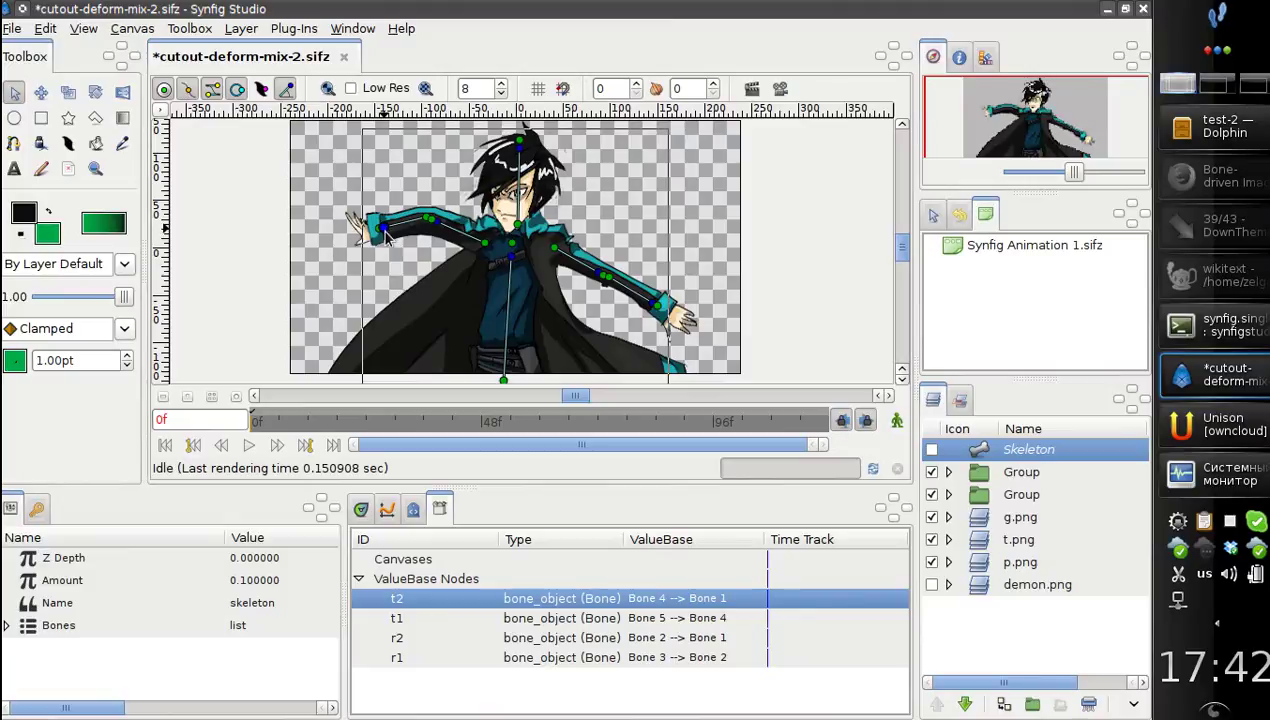
mouse_move(378, 233)
left_mouse_down()
mouse_move(388, 191)
mouse_move(425, 282)
left_mouse_up()
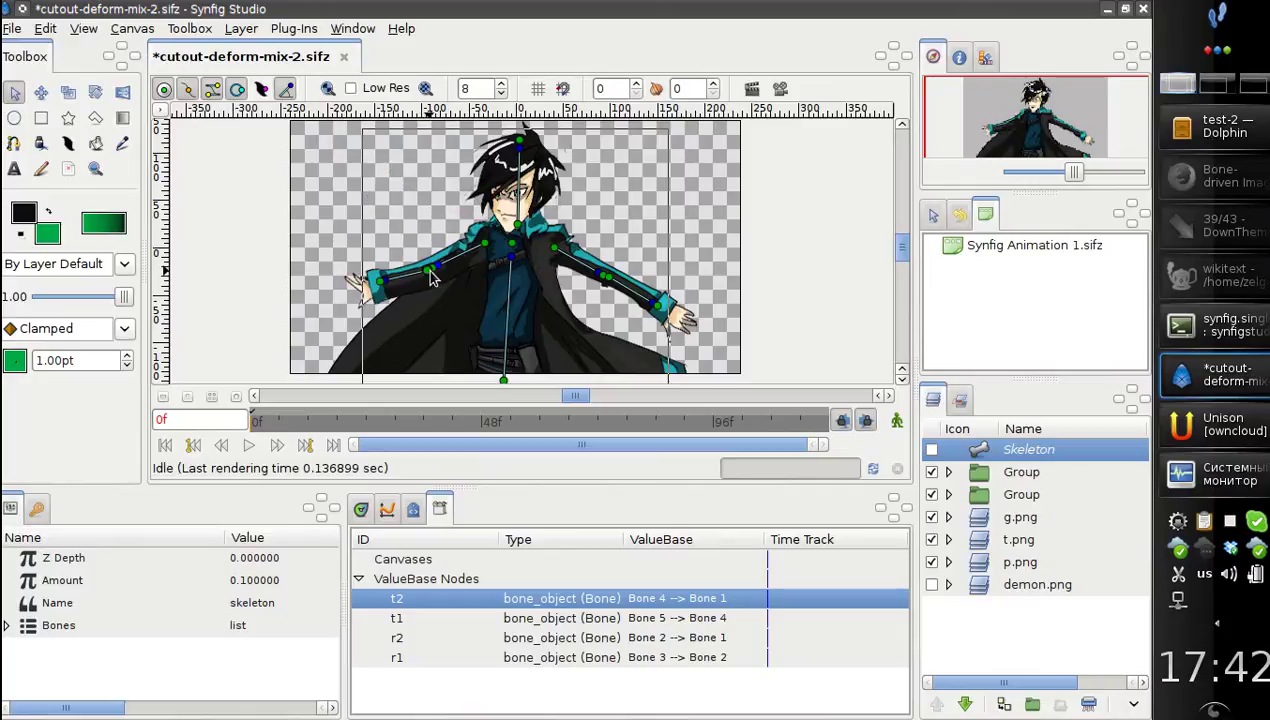
mouse_move(436, 263)
left_mouse_down()
mouse_move(456, 300)
mouse_move(451, 348)
left_mouse_up()
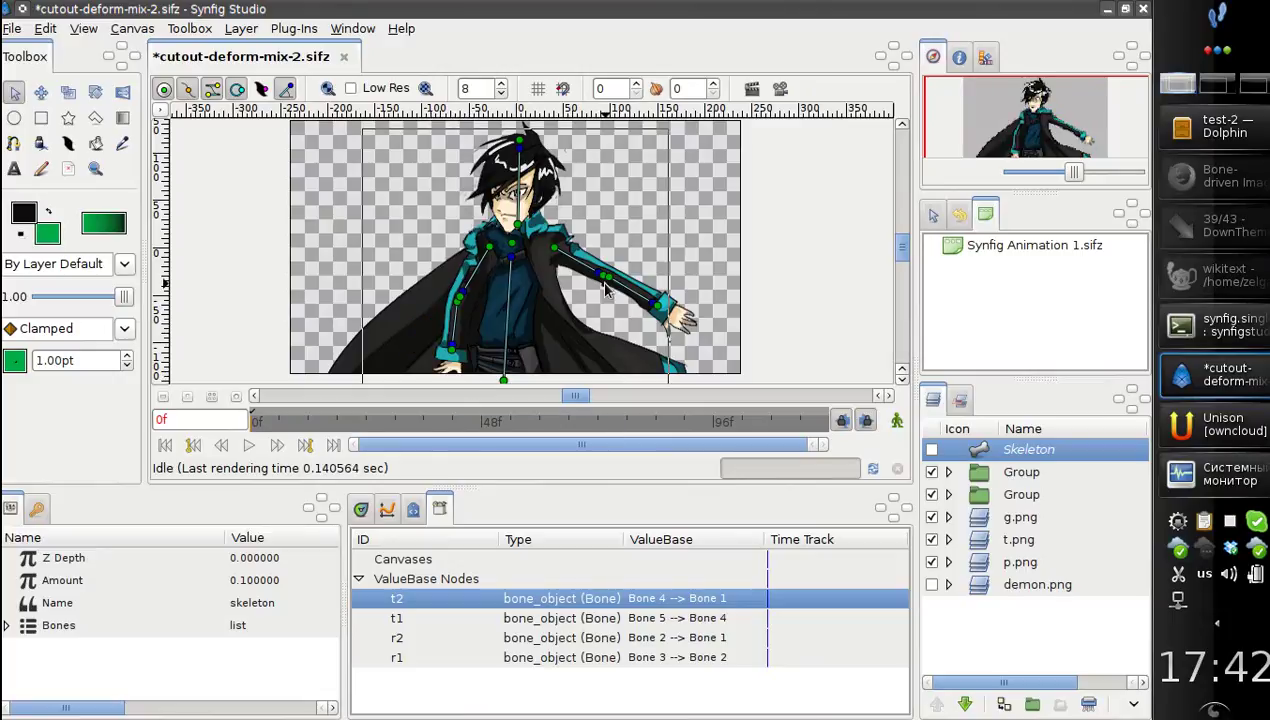
Step: Let the right-side arm hang straight down and lean the torso to the left
left_click_drag(651, 310, 640, 324)
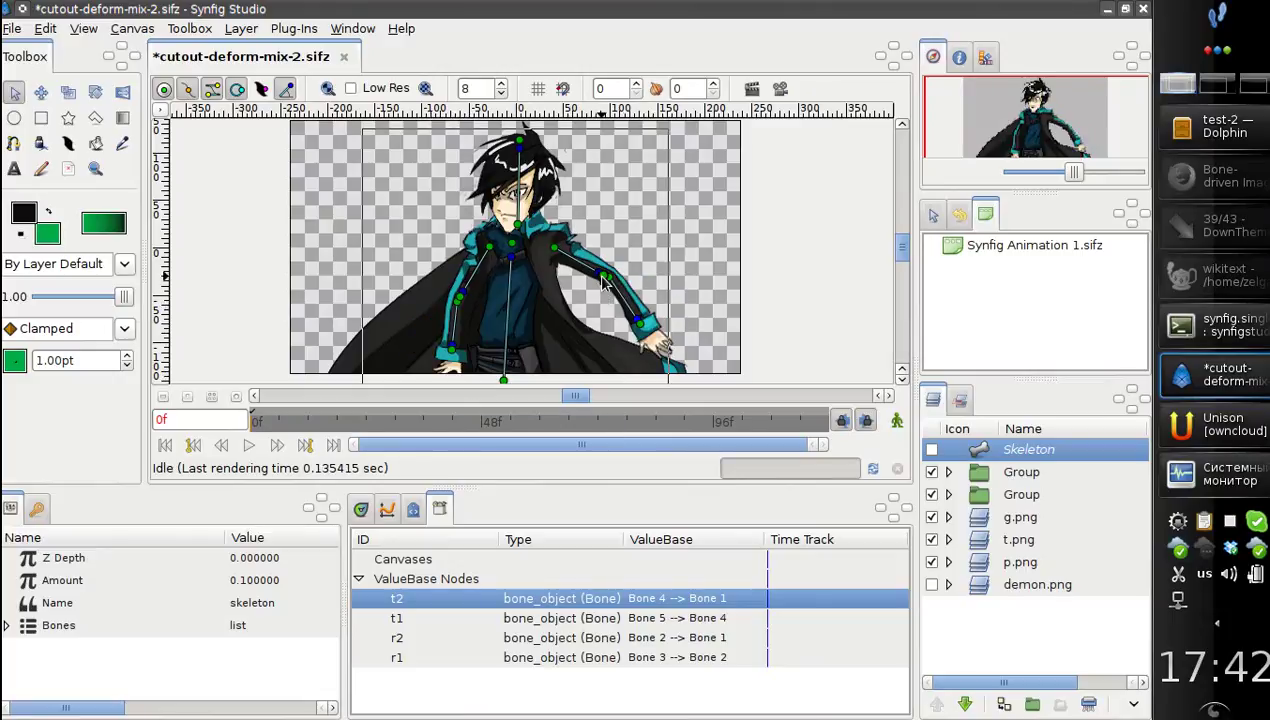
left_click_drag(571, 292, 570, 295)
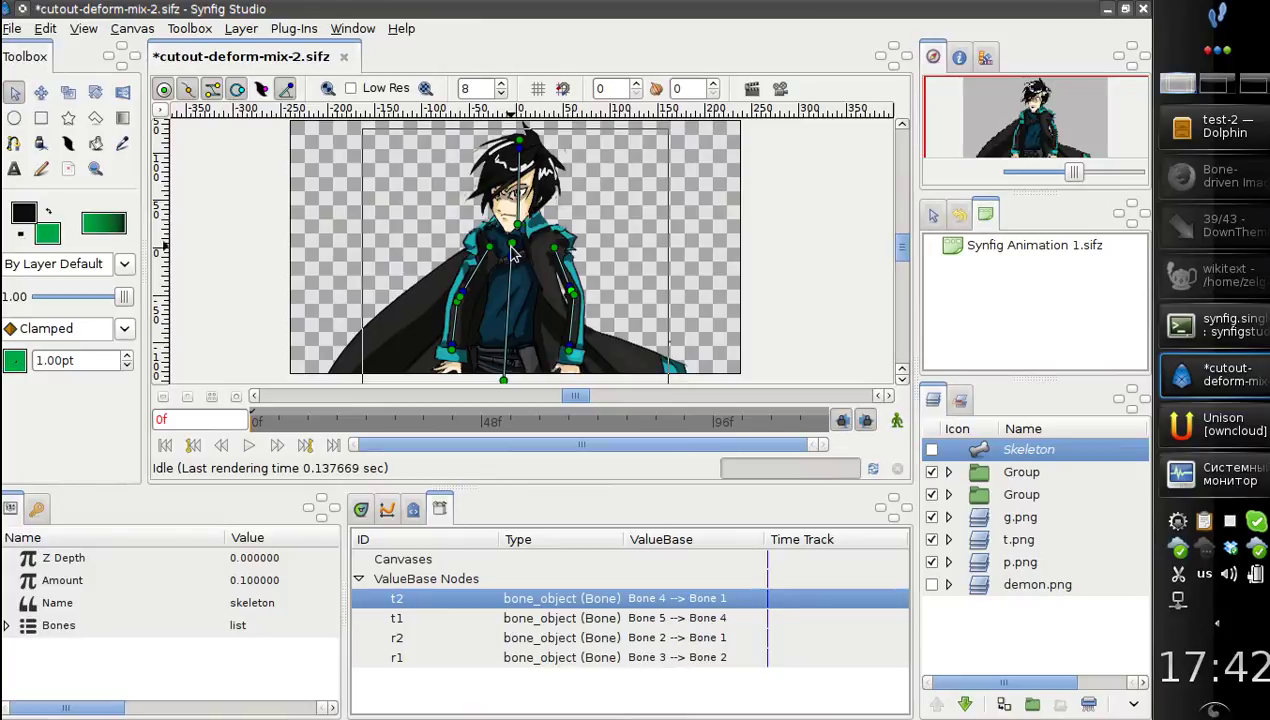
left_click_drag(507, 260, 484, 293)
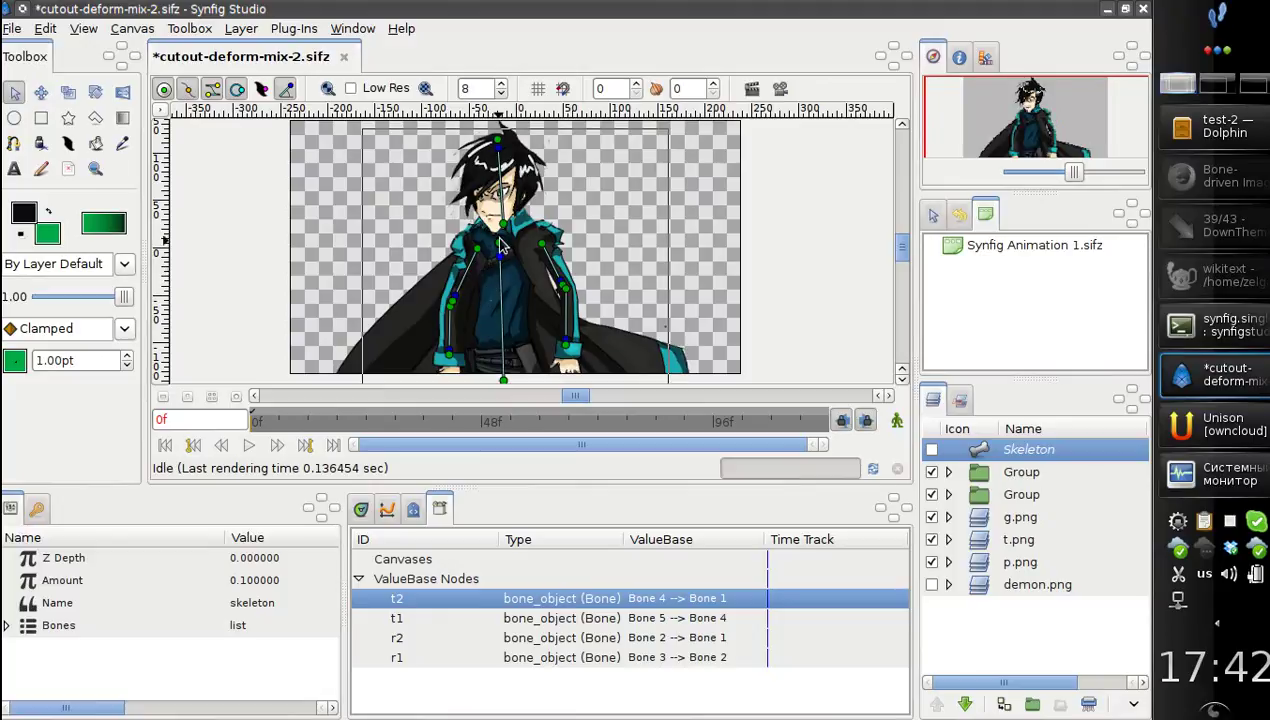
Step: Turn on Animate mode and add a keyframe at 12f
left_click(896, 421)
left_click(361, 511)
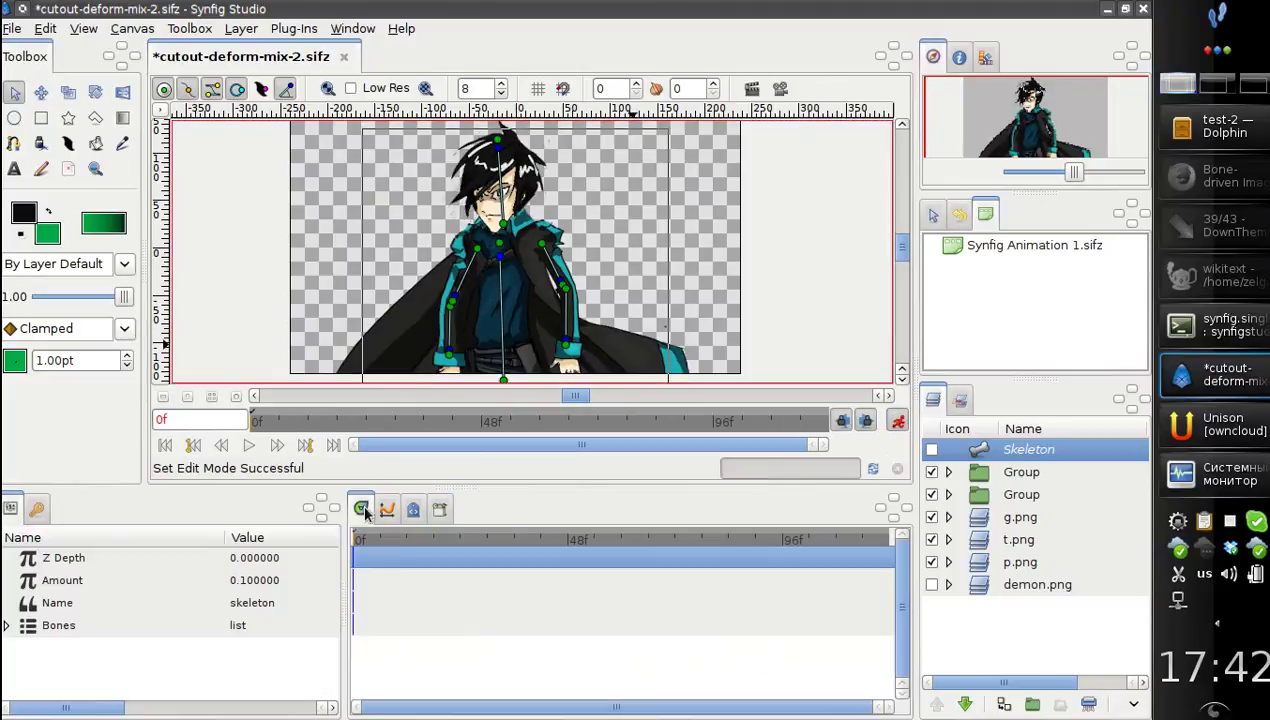
left_click(413, 543)
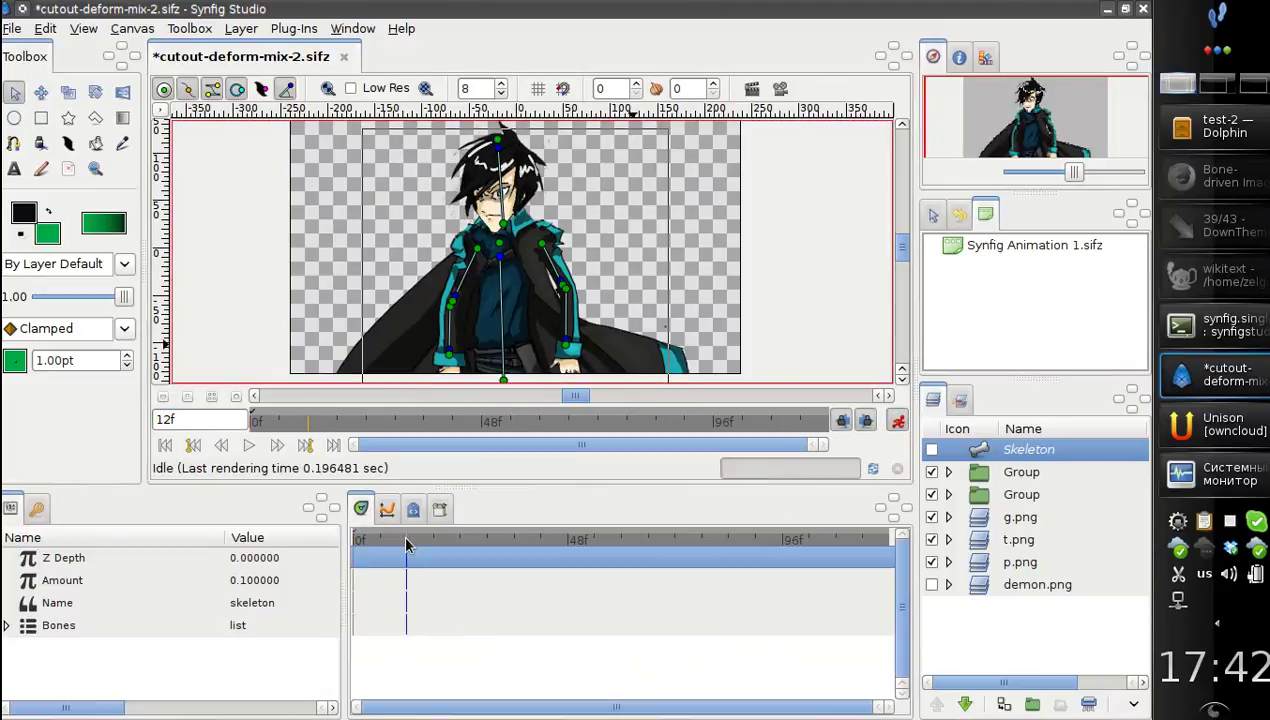
left_click(35, 512)
left_click(14, 703)
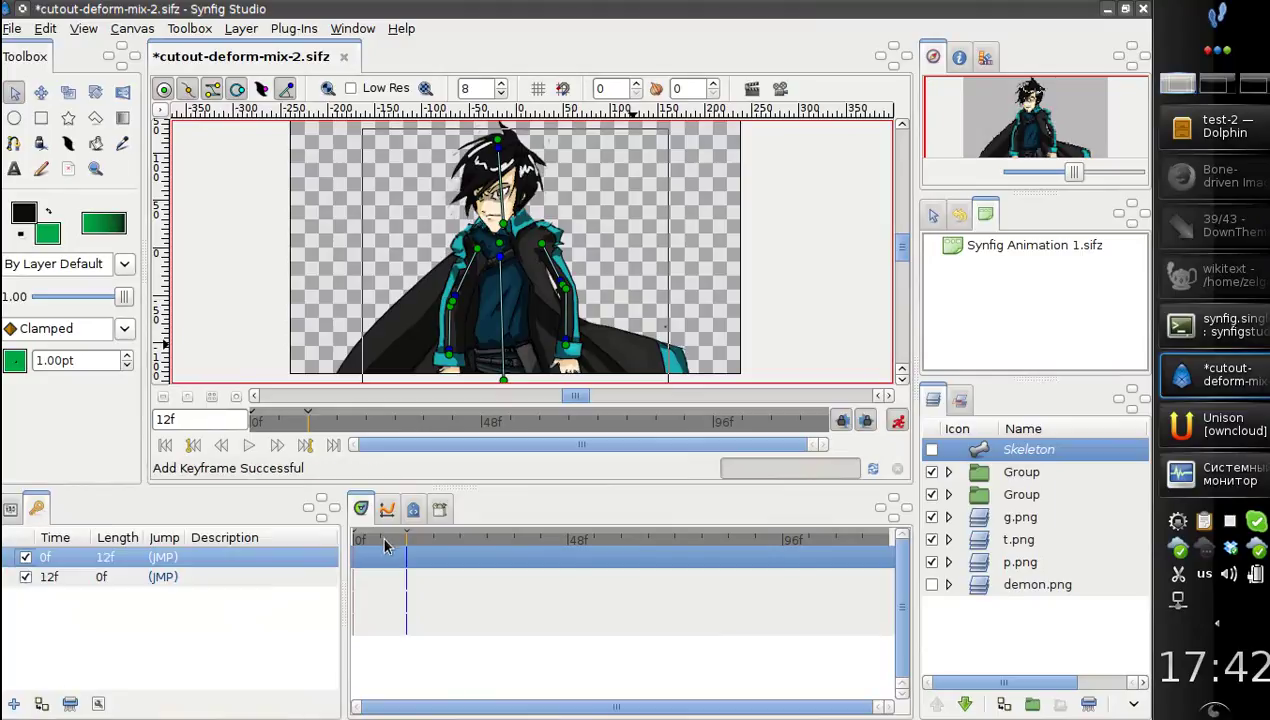
Step: At 12f, lean the torso, stretch one arm outward and bend the other hand to the chest
mouse_move(500, 258)
left_mouse_down()
mouse_move(520, 262)
mouse_move(500, 262)
left_mouse_up()
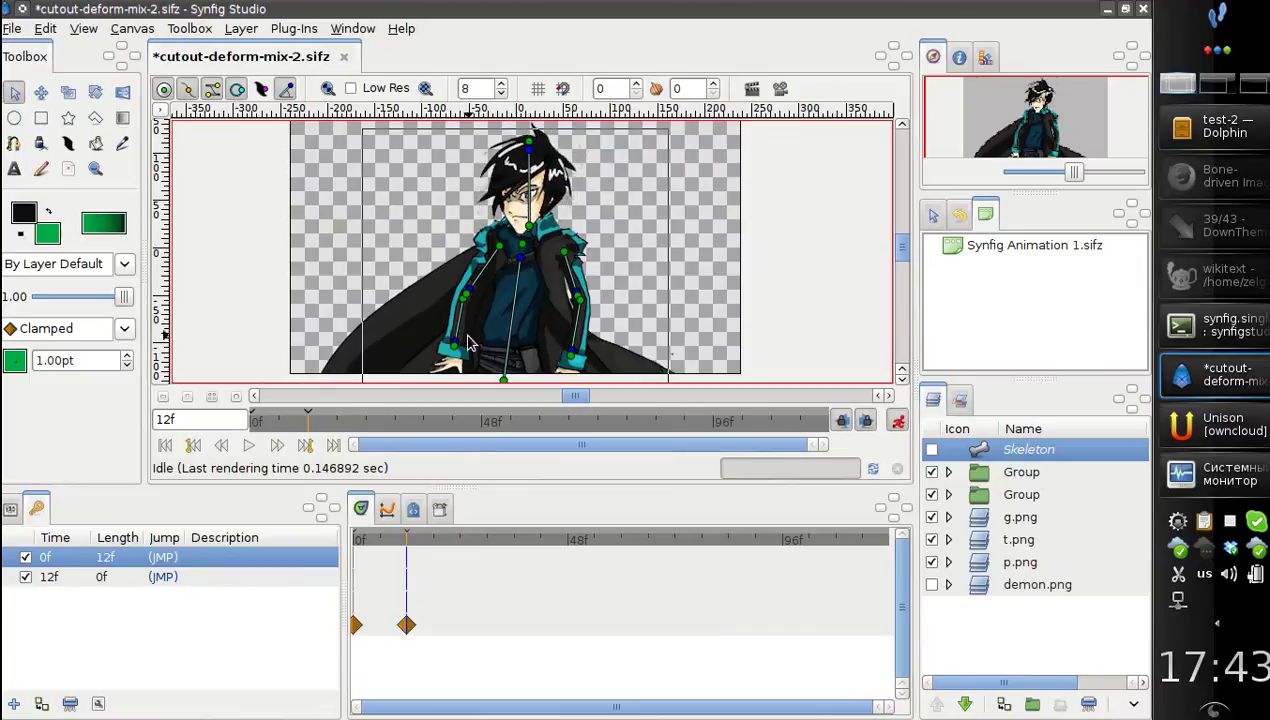
left_click_drag(466, 296, 440, 250)
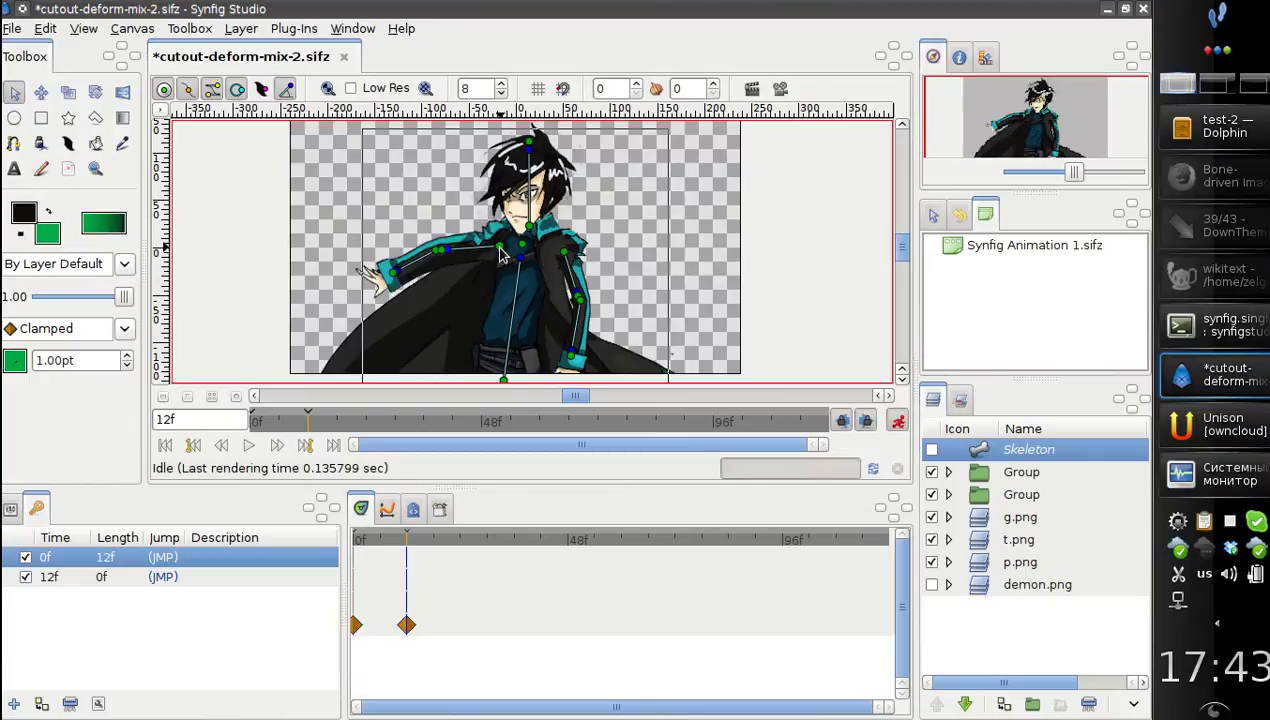
mouse_move(393, 271)
left_mouse_down()
mouse_move(390, 240)
mouse_move(477, 262)
mouse_move(490, 250)
left_mouse_up()
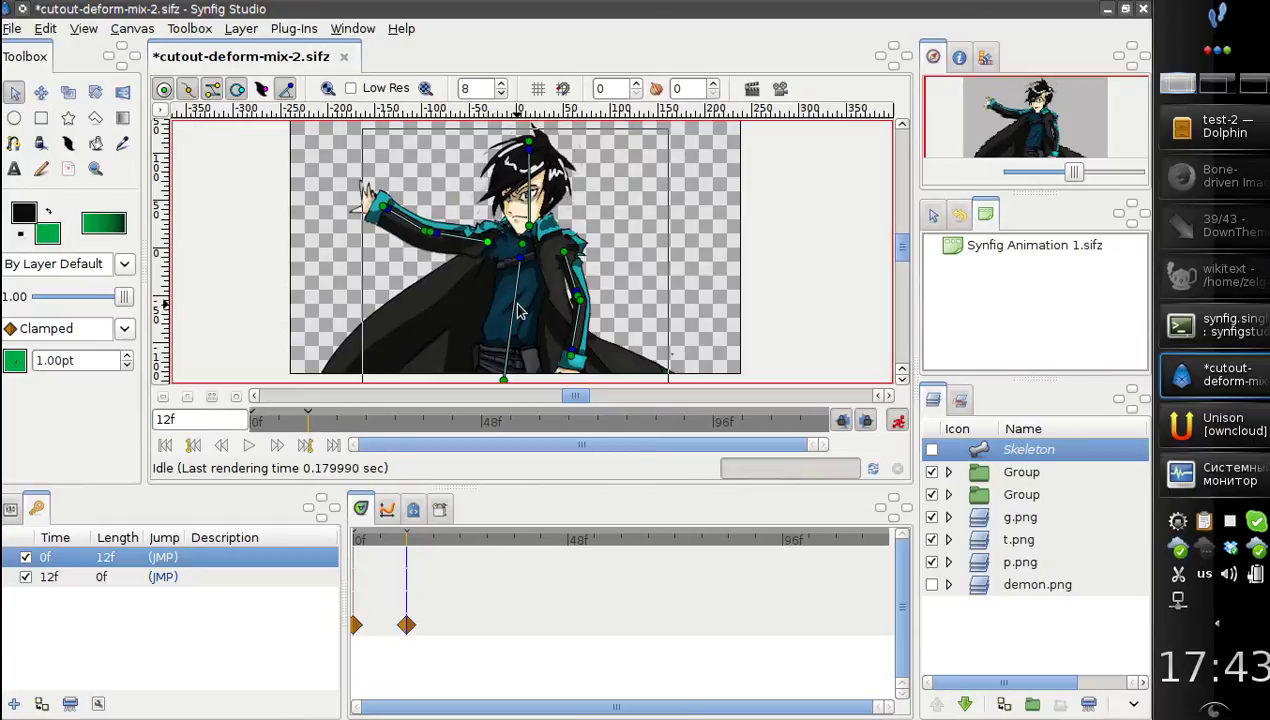
left_click_drag(578, 300, 520, 325)
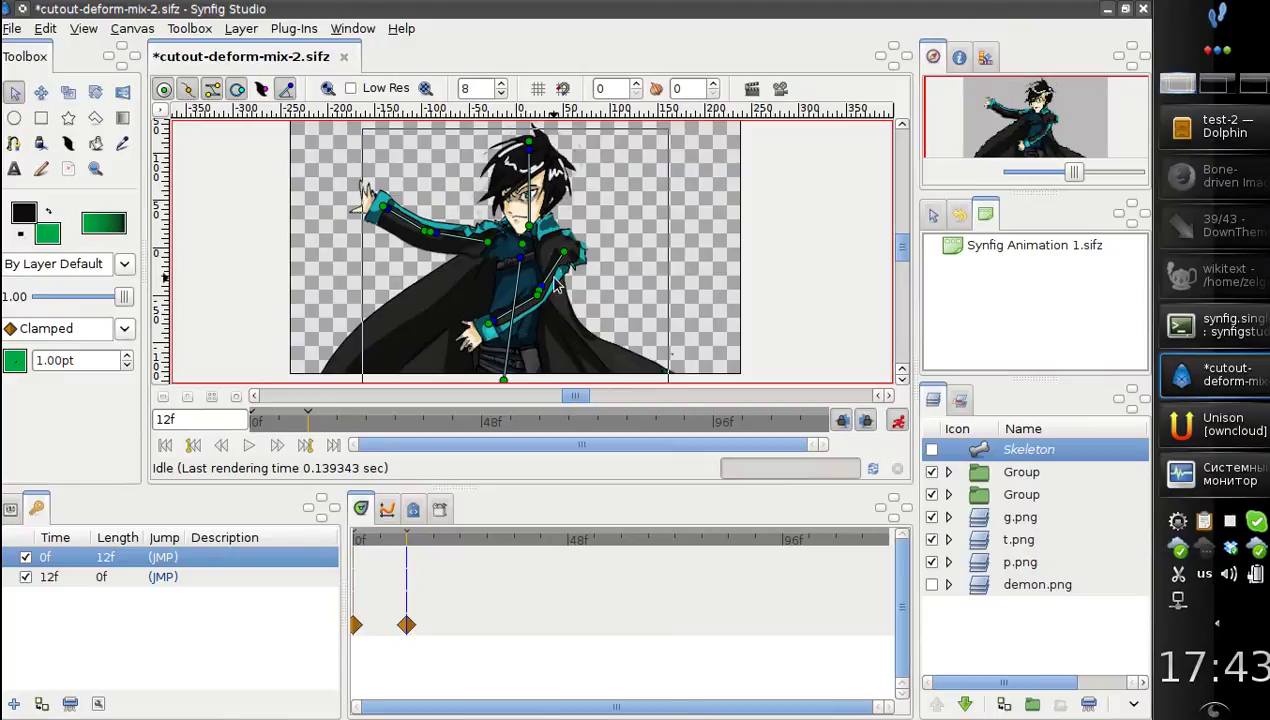
left_click_drag(562, 255, 558, 261)
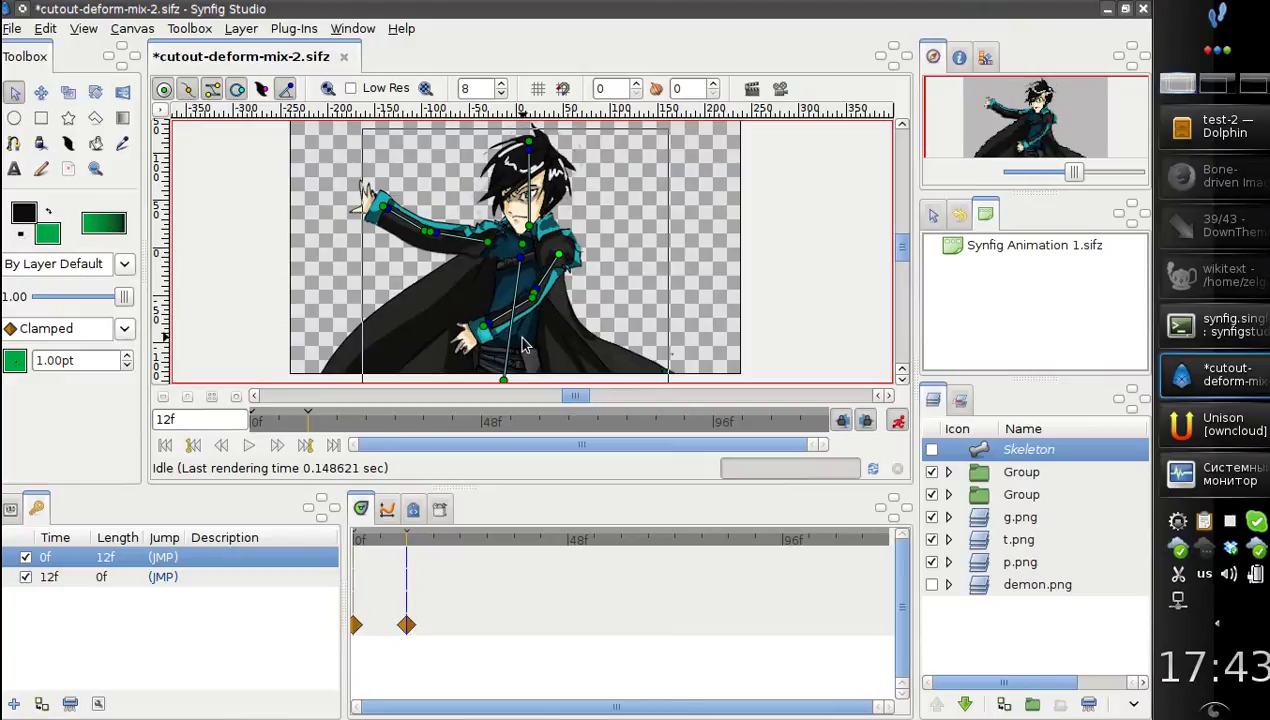
Step: Set the default and the 0f and 12f waypoint interpolation to TCB, then save
left_click(27, 330)
left_click(45, 369)
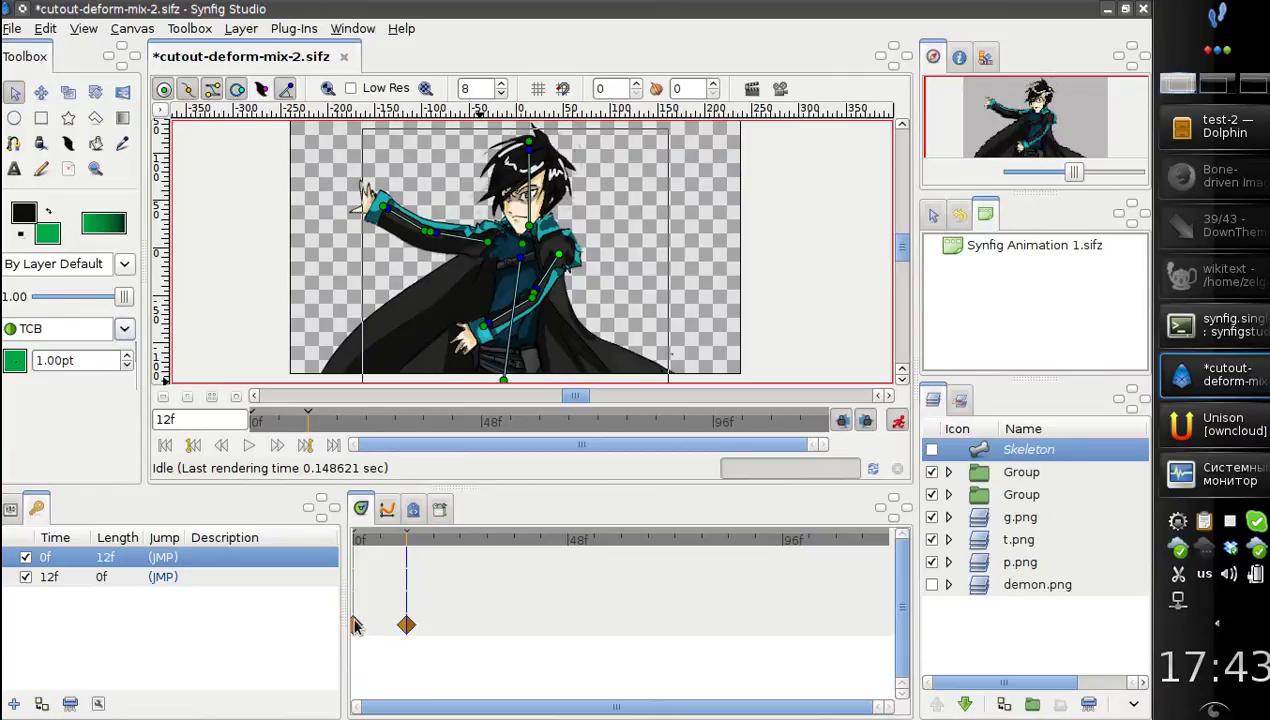
right_click(354, 624)
left_click(560, 571)
right_click(406, 625)
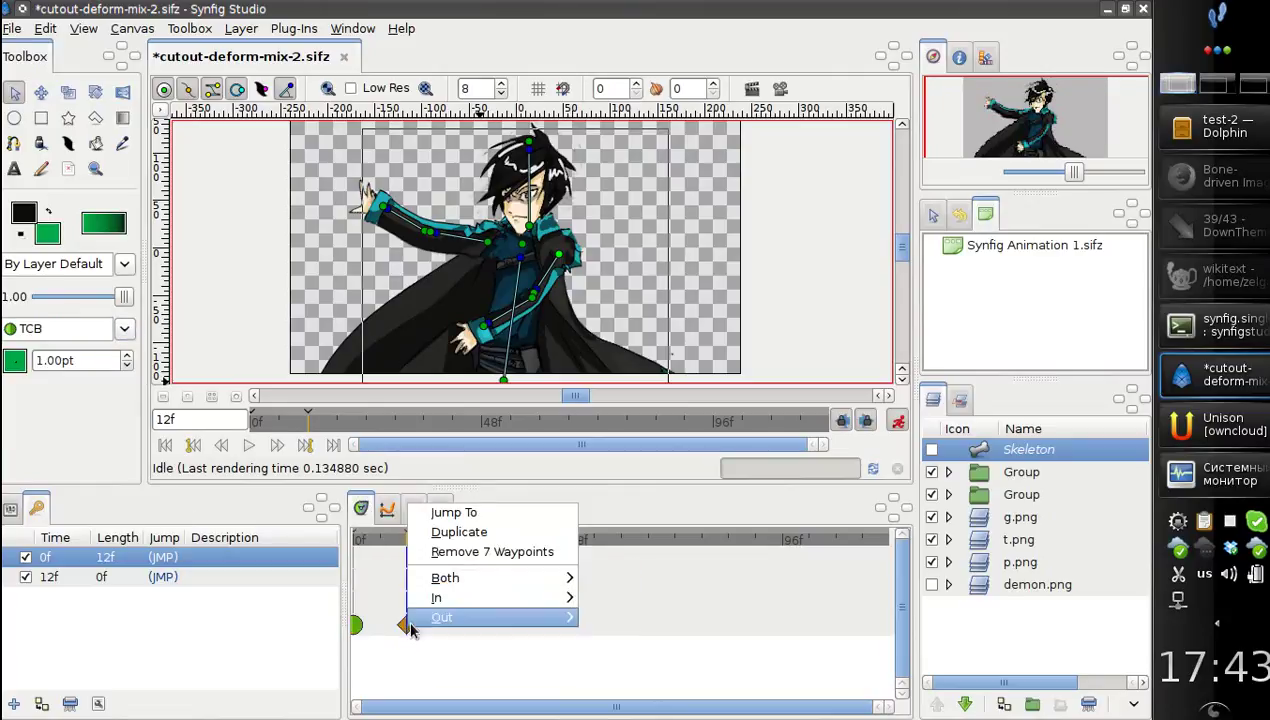
left_click(593, 578)
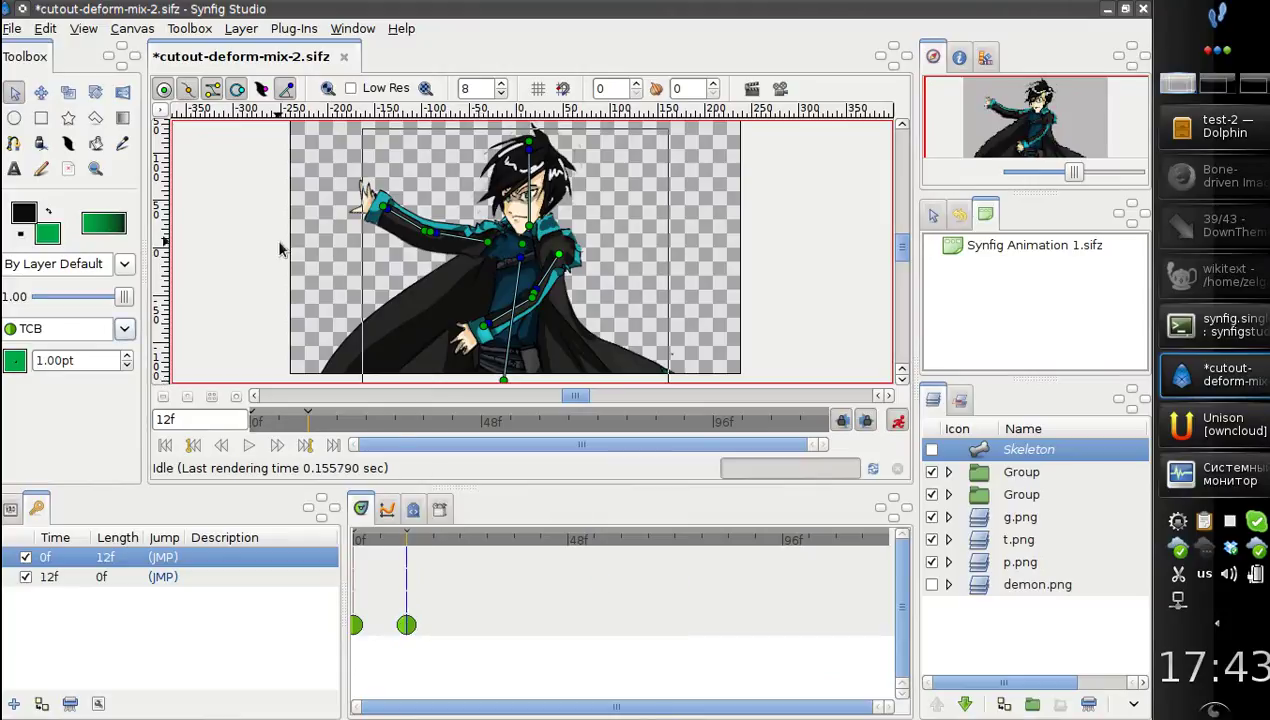
key("ctrl+s")
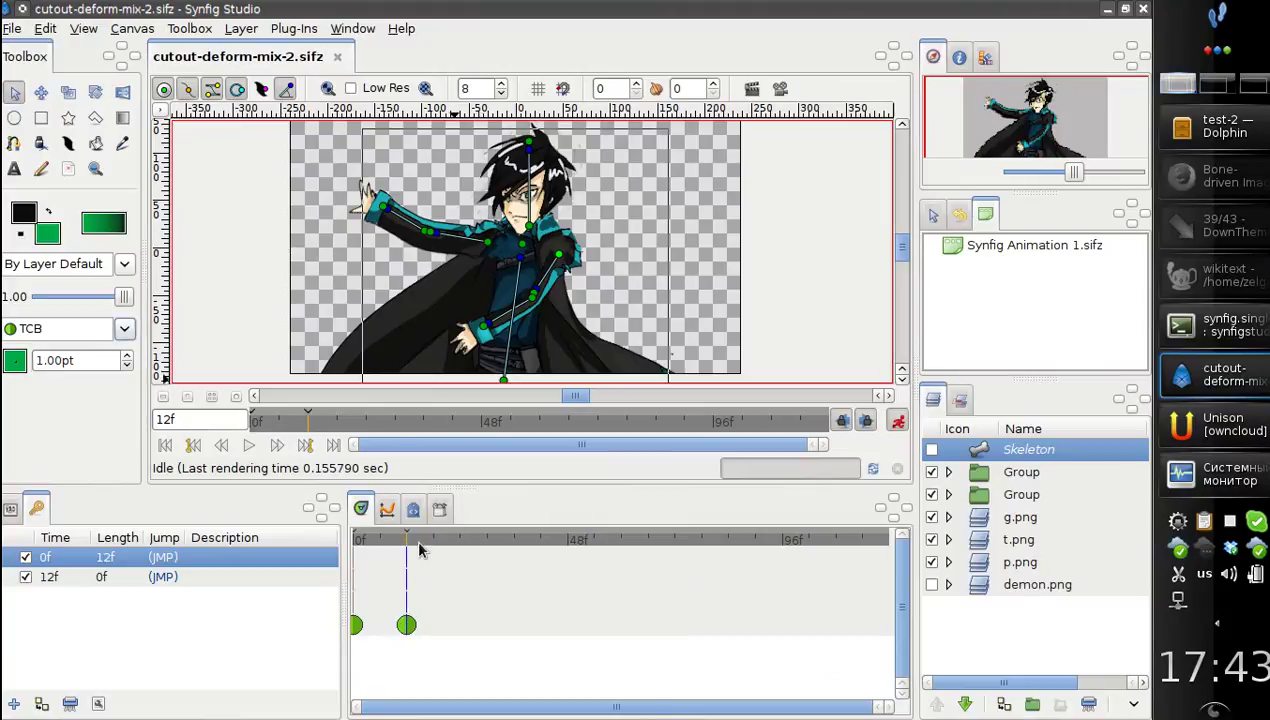
Step: Duplicate the 12f keyframe, shift it to 23f, and add a new keyframe at 28f
left_click_drag(424, 546, 437, 540)
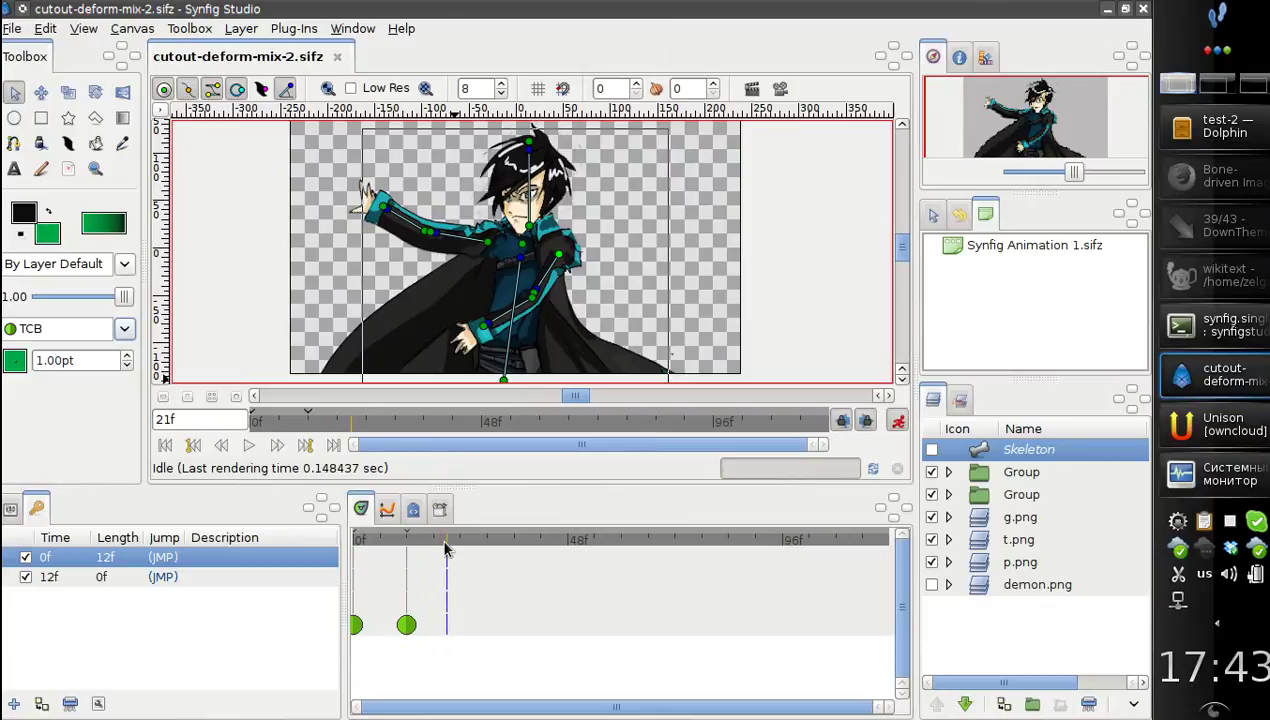
left_click(57, 580)
left_click(41, 703)
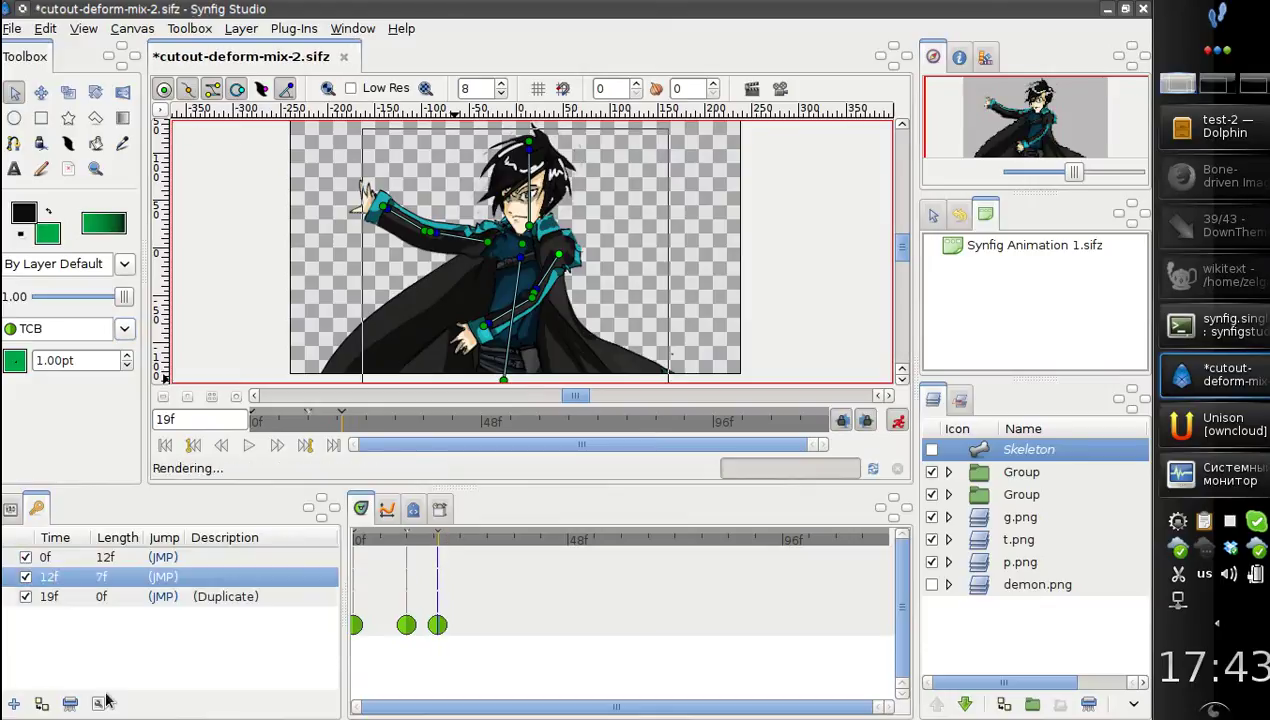
left_click_drag(450, 546, 486, 546)
left_click(465, 546)
left_click(474, 546)
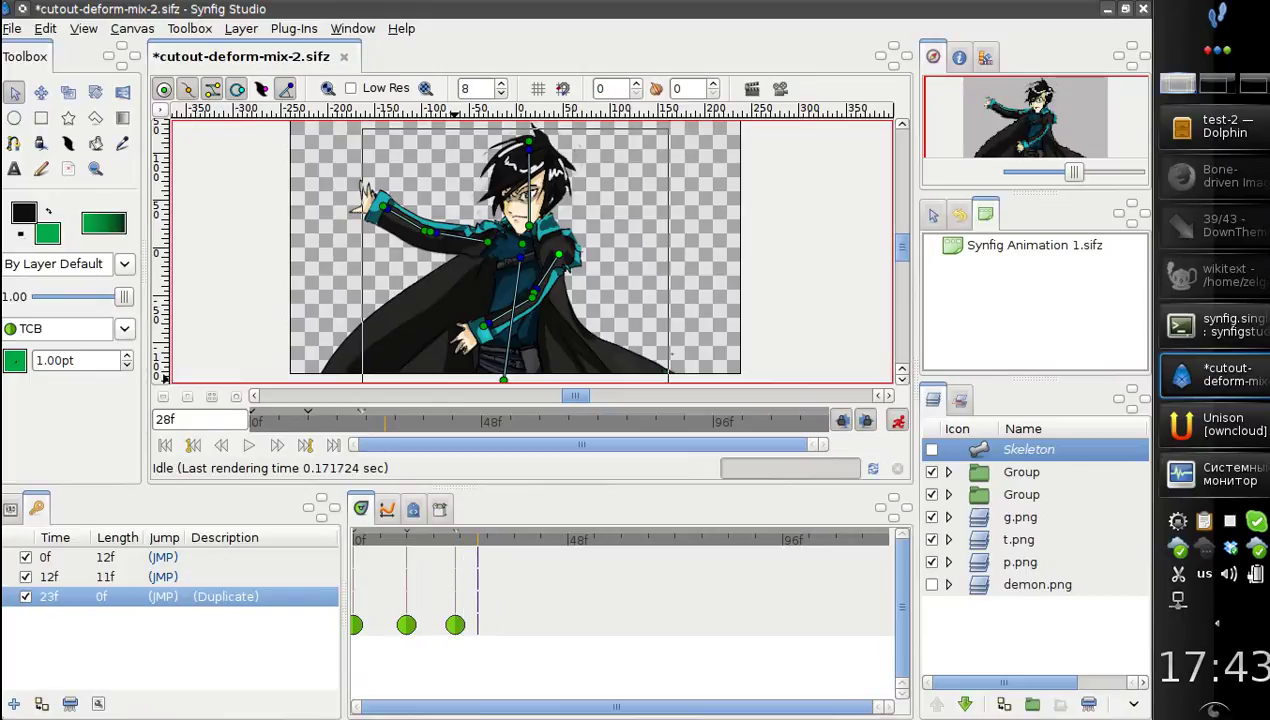
left_click(14, 703)
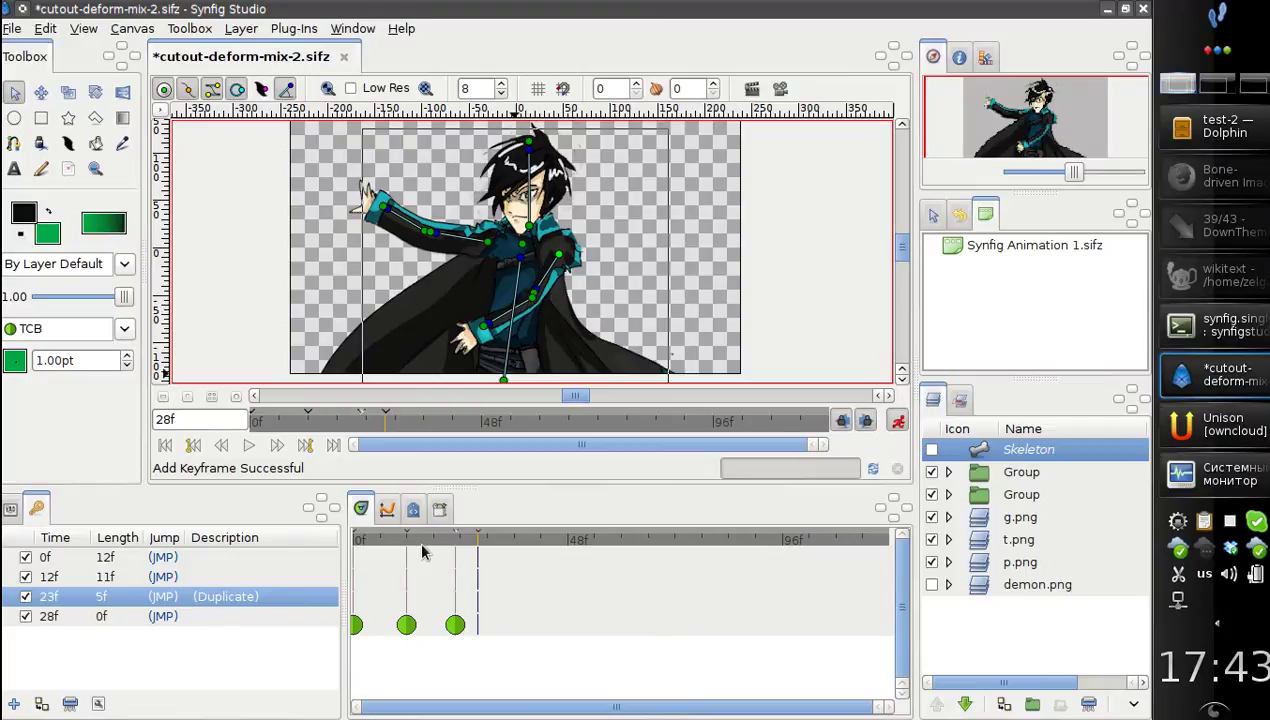
left_click(455, 543)
Step: With p.png selected in Animate mode, rotate its bone to re-pose the piece at 23f
left_click_drag(520, 260, 533, 258)
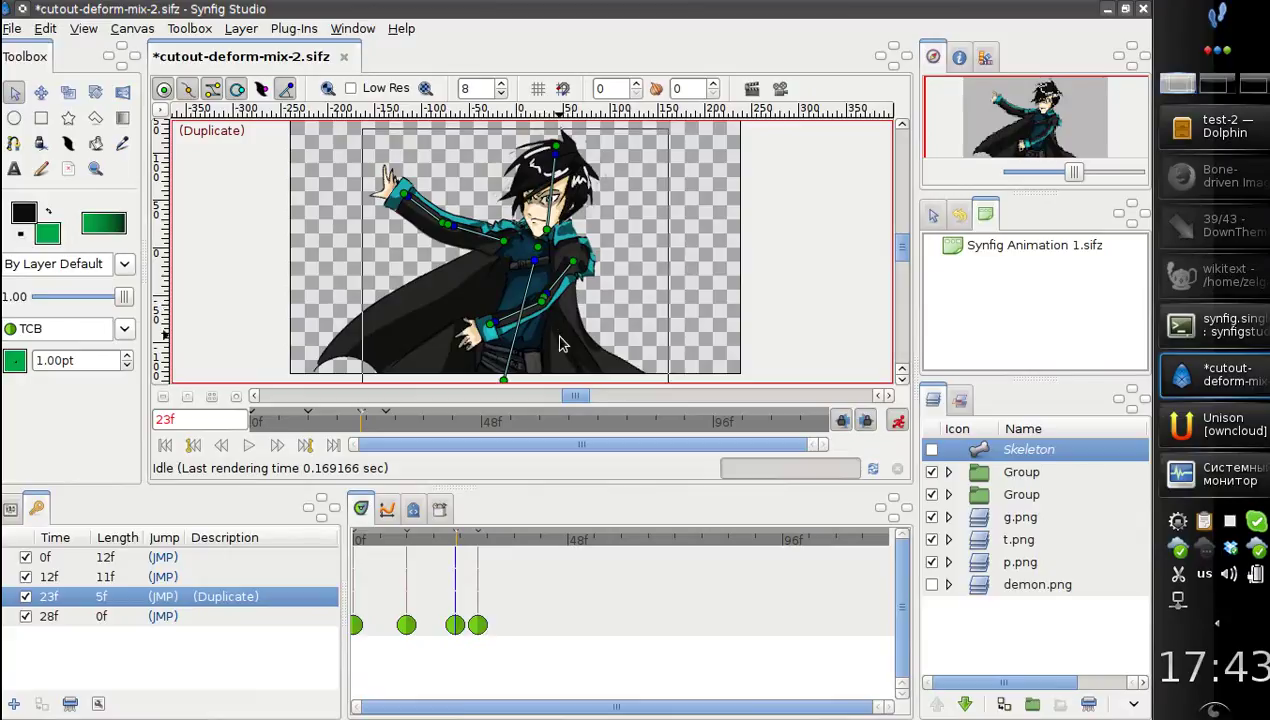
left_click(572, 370)
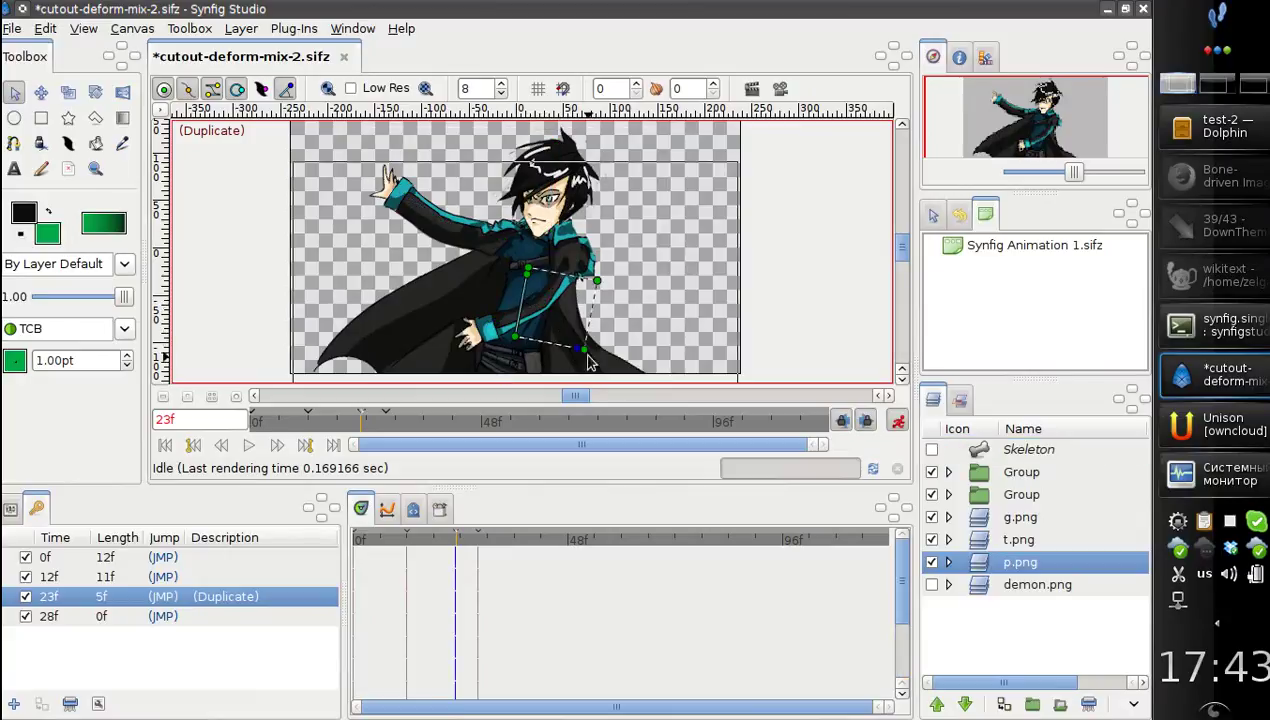
left_click(896, 420)
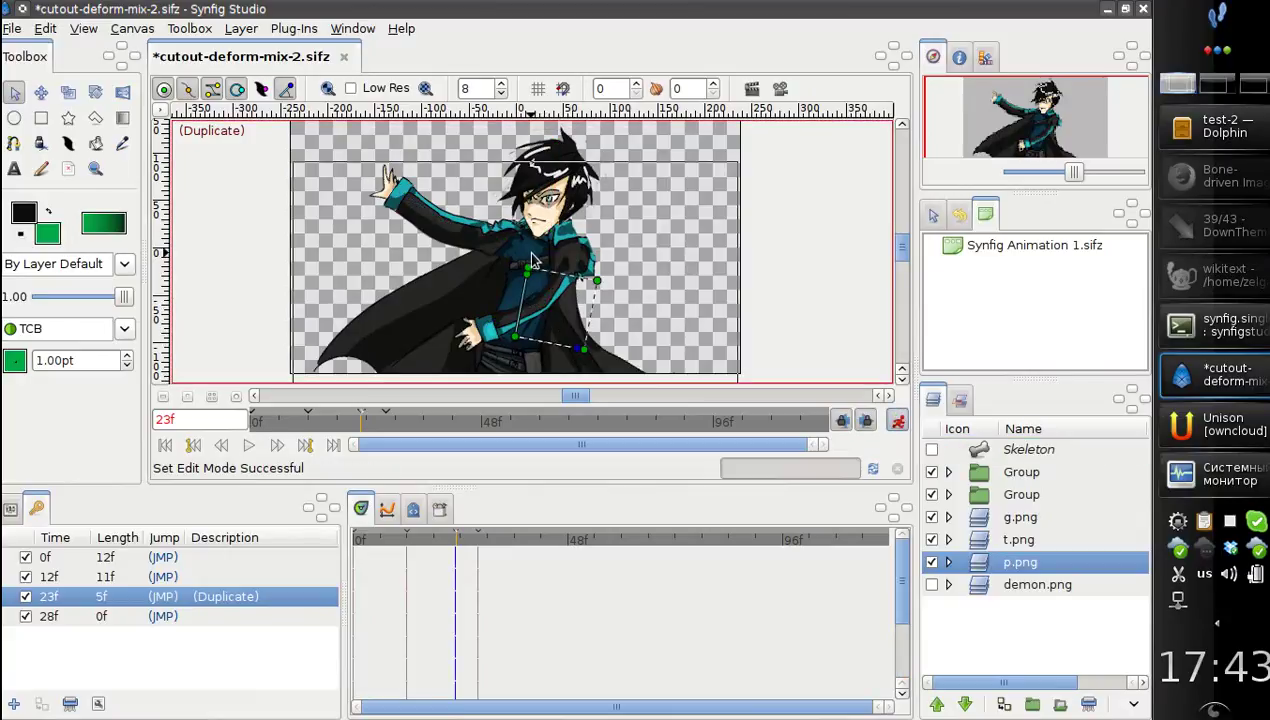
key("ctrl+z")
left_click(642, 338)
left_click_drag(519, 341, 545, 185)
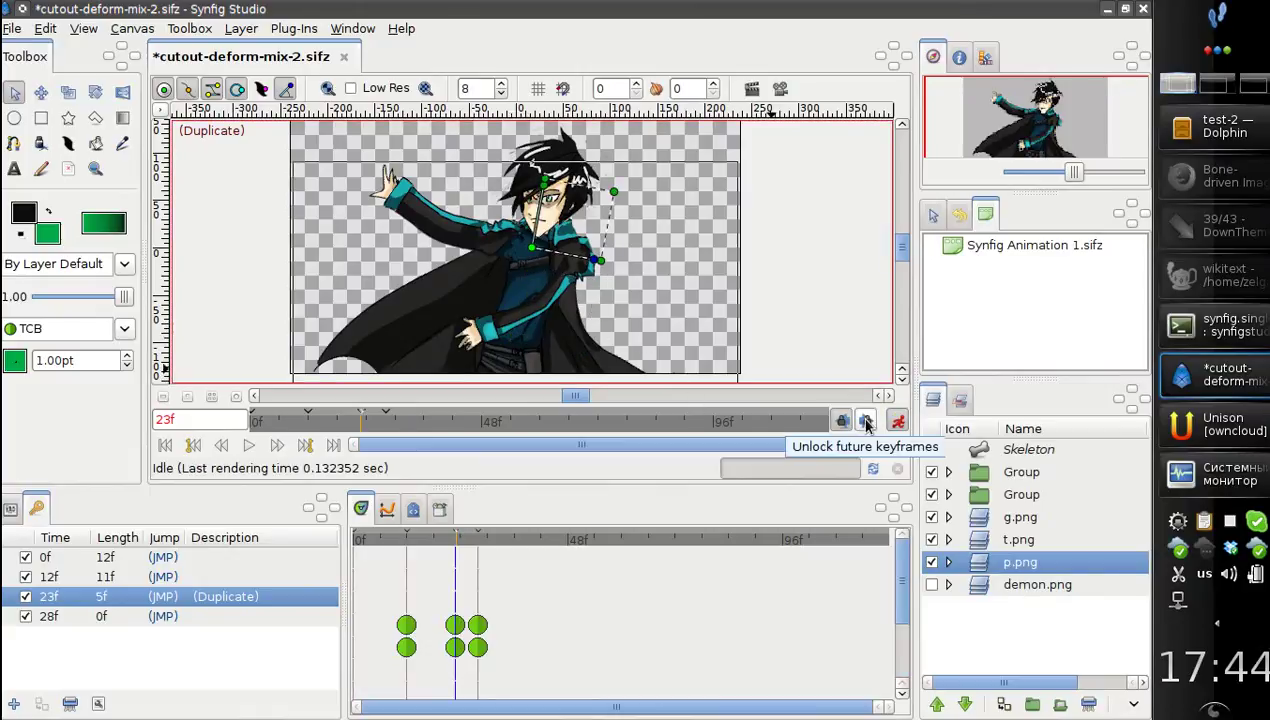
left_click(897, 421)
left_click(575, 367)
left_click(575, 367)
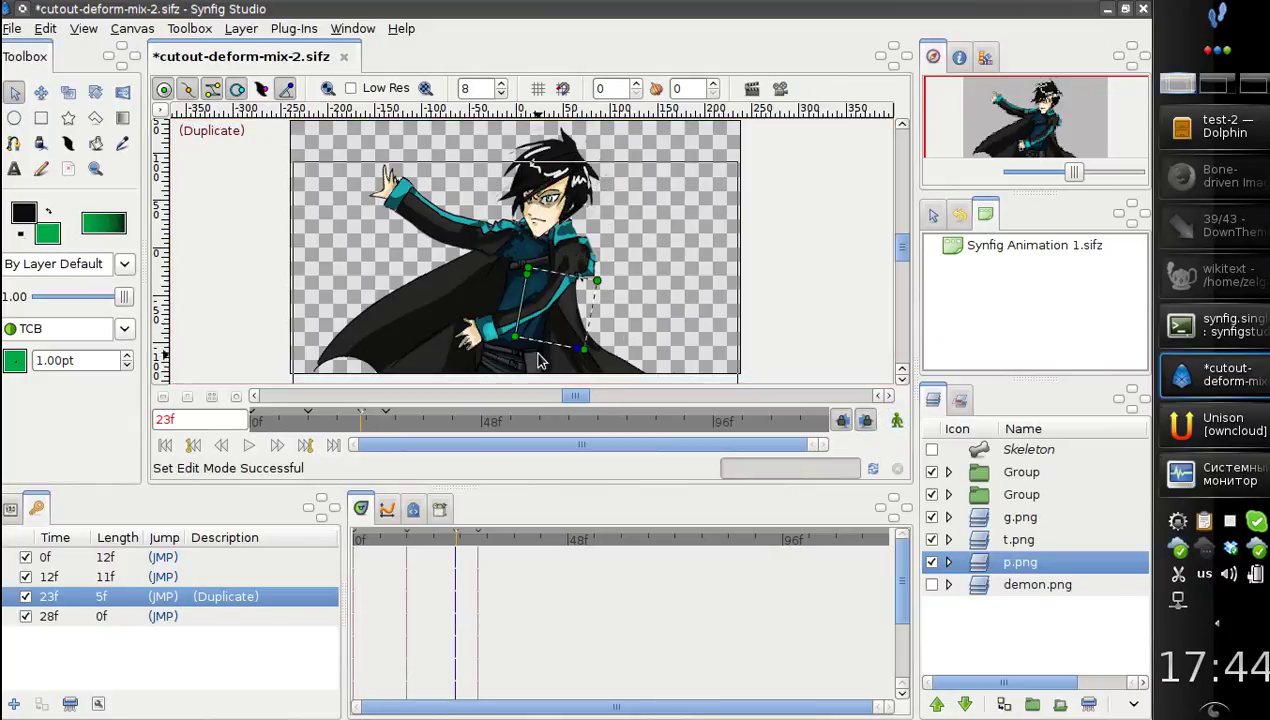
left_click(894, 421)
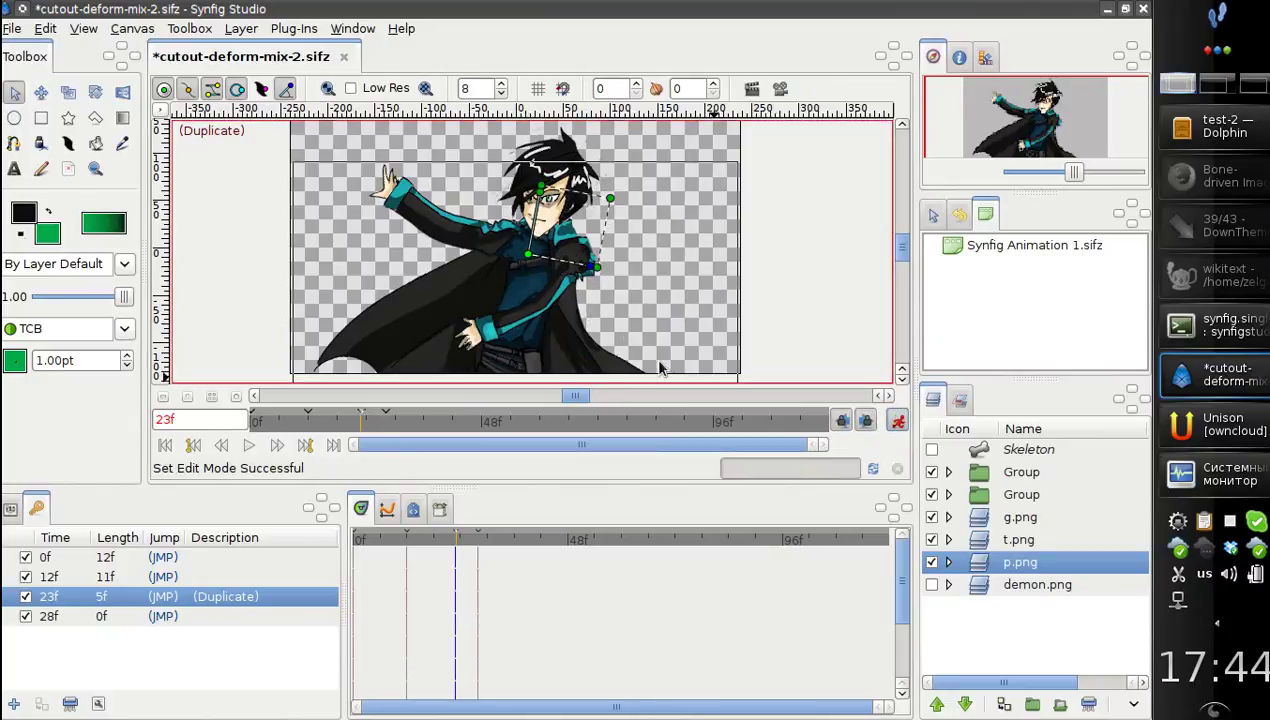
left_click_drag(588, 267, 596, 250)
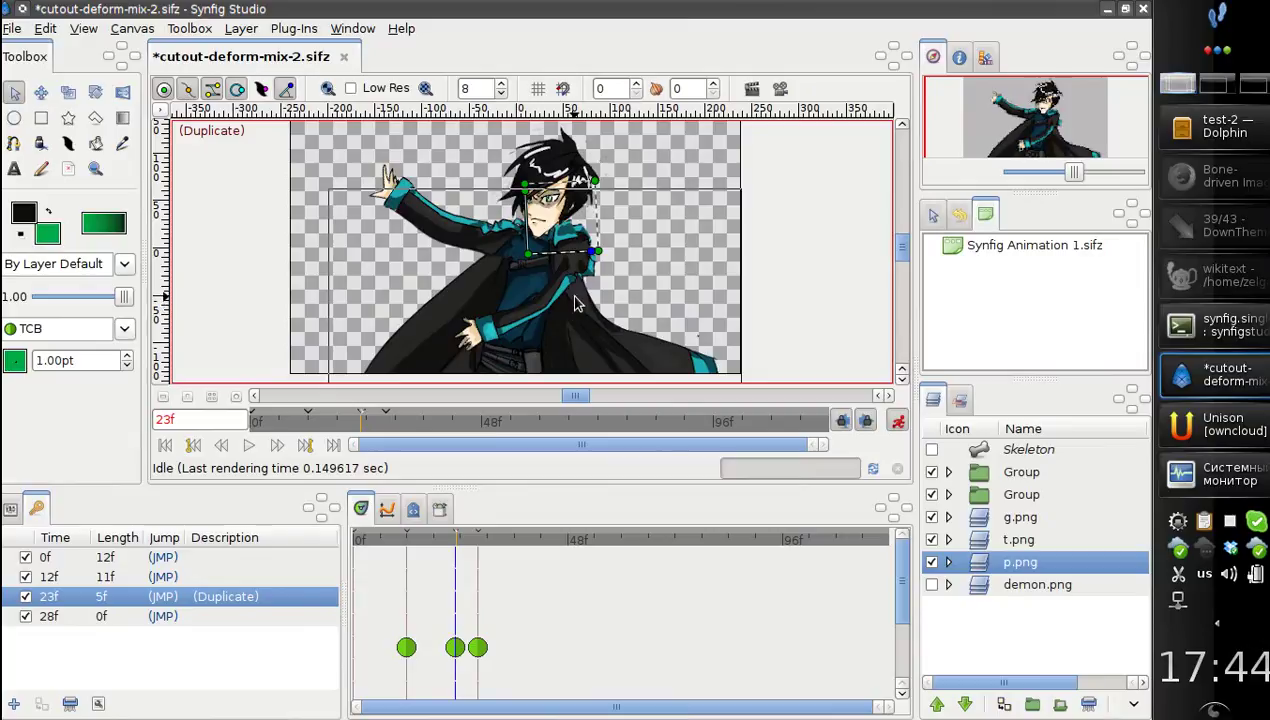
Step: Remove the p.png waypoints at 28f and scrub the timeline to check the motion
right_click(476, 651)
left_click(520, 571)
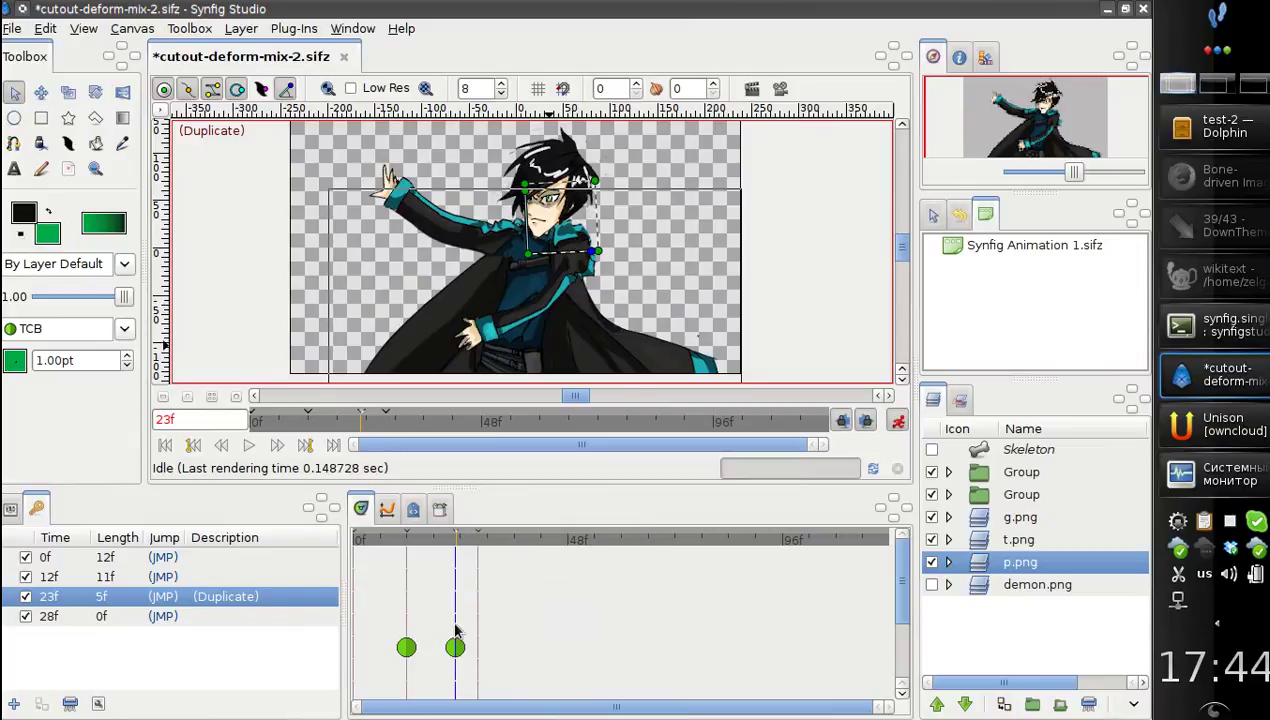
mouse_move(408, 545)
left_mouse_down()
mouse_move(472, 551)
mouse_move(357, 545)
mouse_move(513, 549)
left_mouse_up()
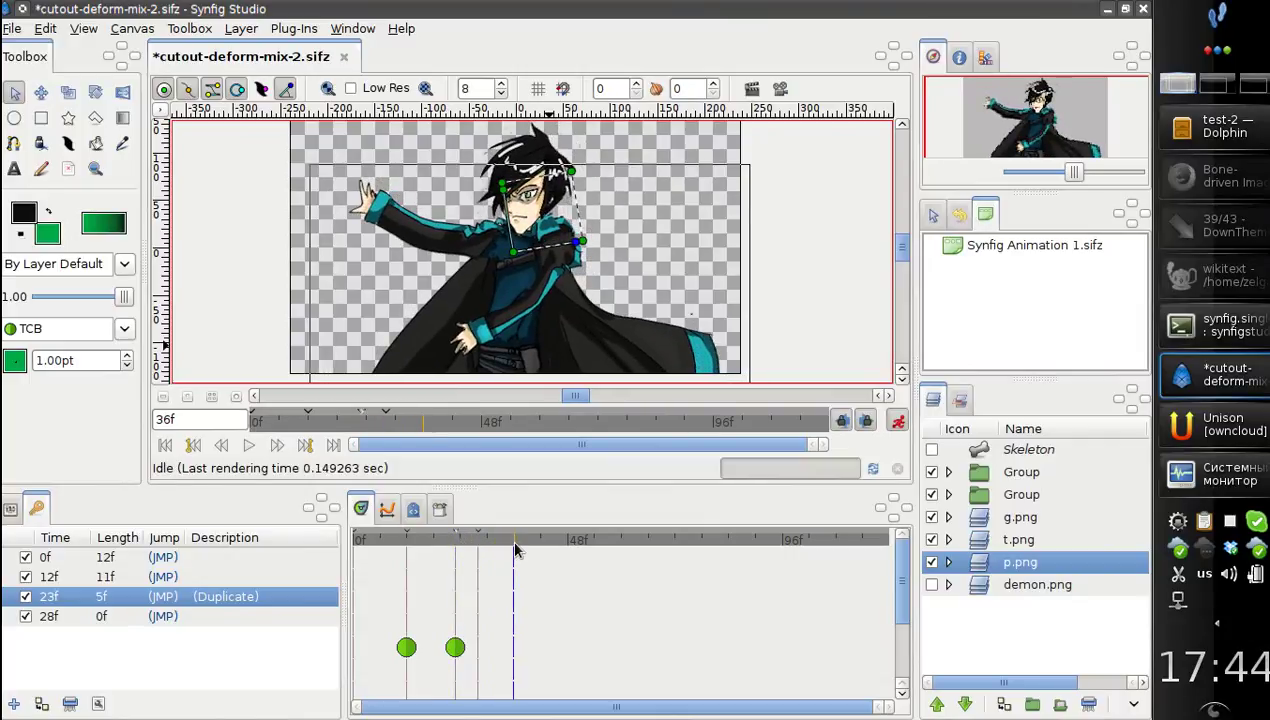
mouse_move(513, 549)
left_mouse_down()
mouse_move(467, 547)
mouse_move(478, 547)
left_mouse_up()
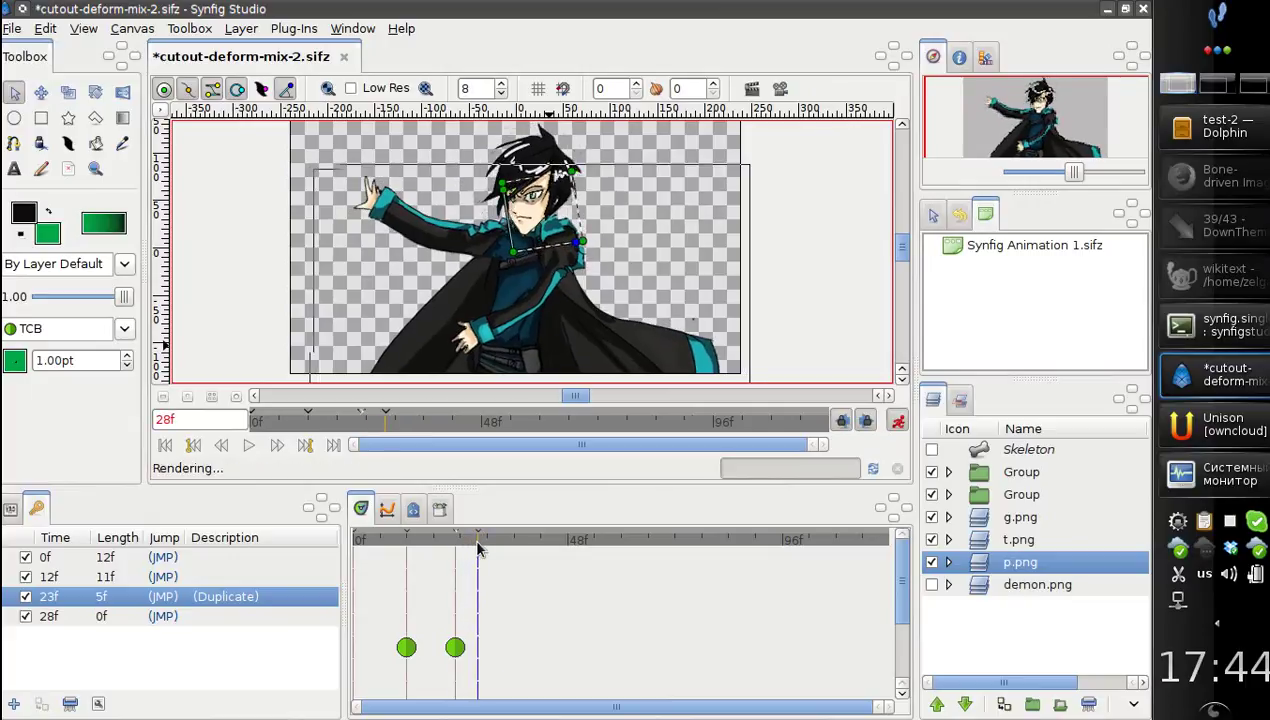
Step: On the Skeleton layer at 28f, raise both arms outward and rotate the head upright
left_click(985, 452)
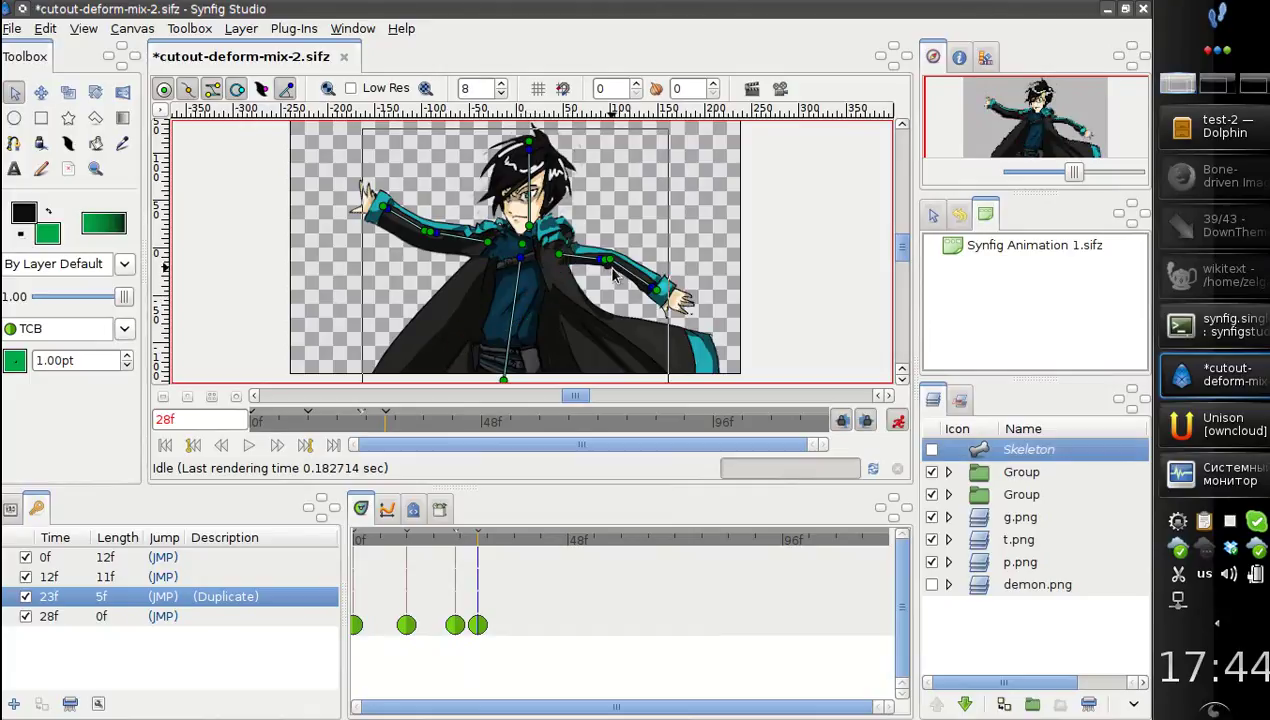
mouse_move(563, 268)
left_mouse_down()
mouse_move(578, 243)
mouse_move(484, 266)
left_mouse_up()
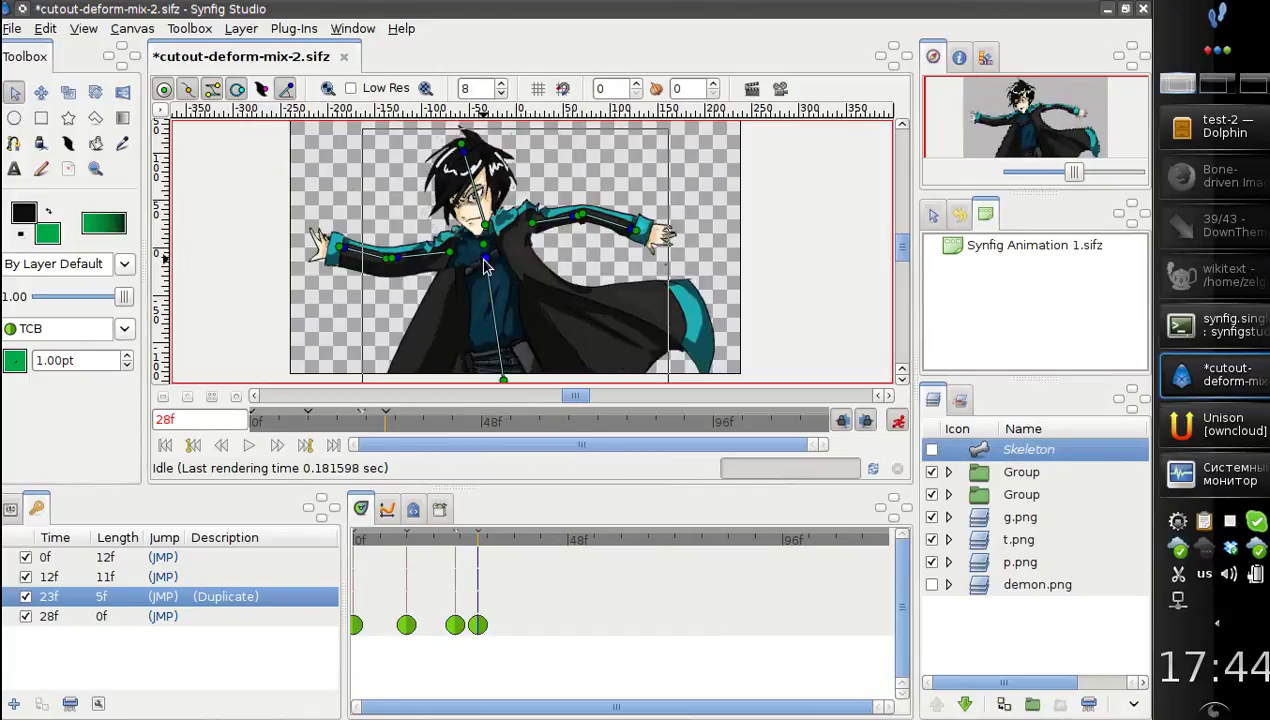
left_click_drag(464, 160, 486, 150)
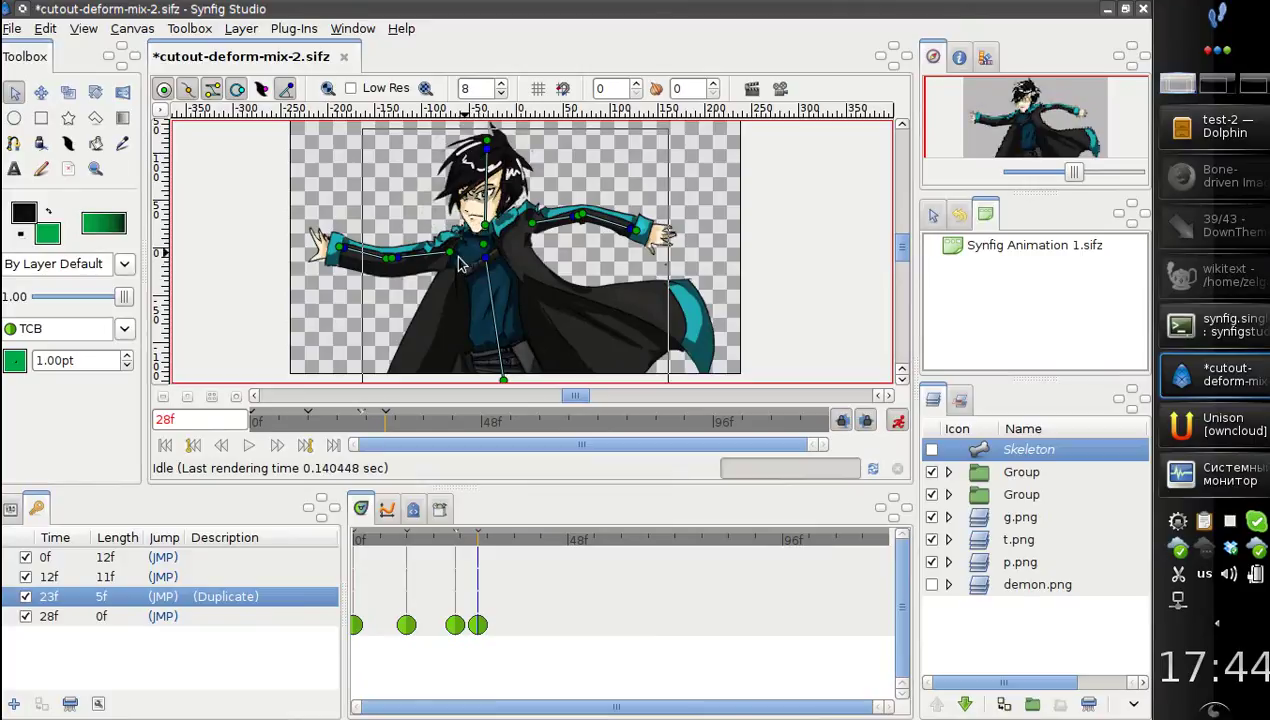
left_click_drag(398, 262, 338, 238)
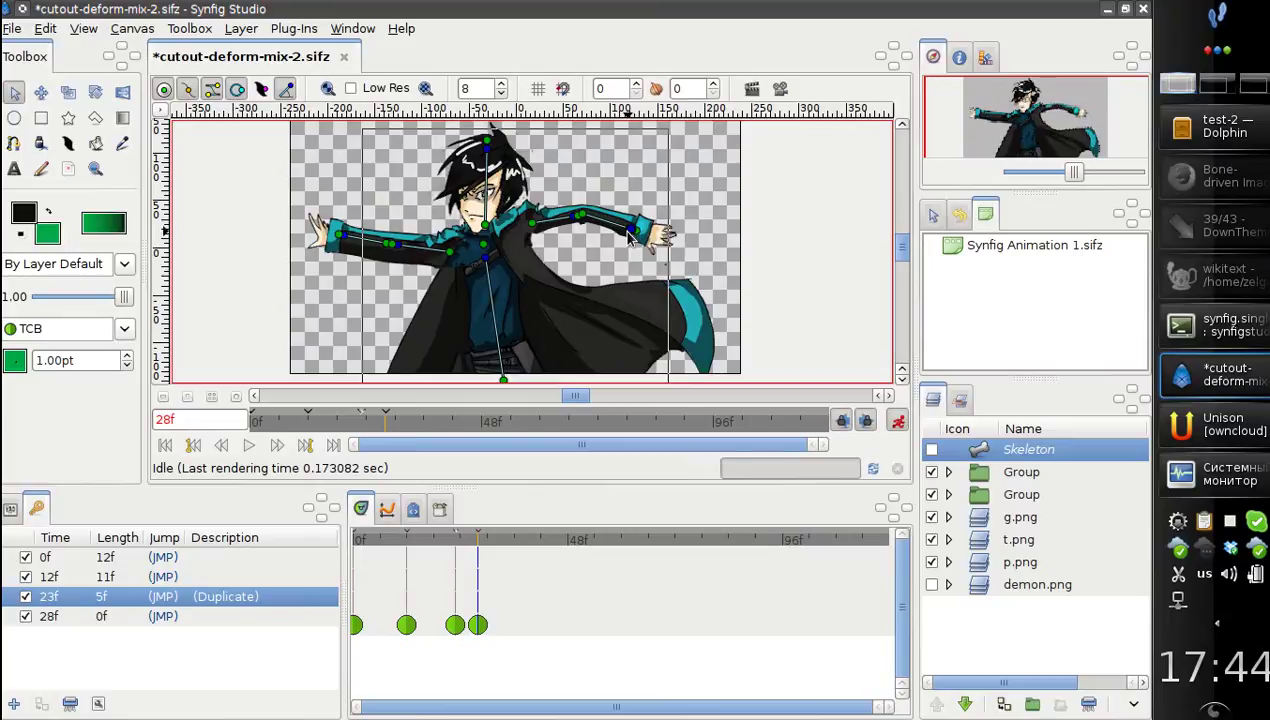
left_click_drag(629, 234, 628, 202)
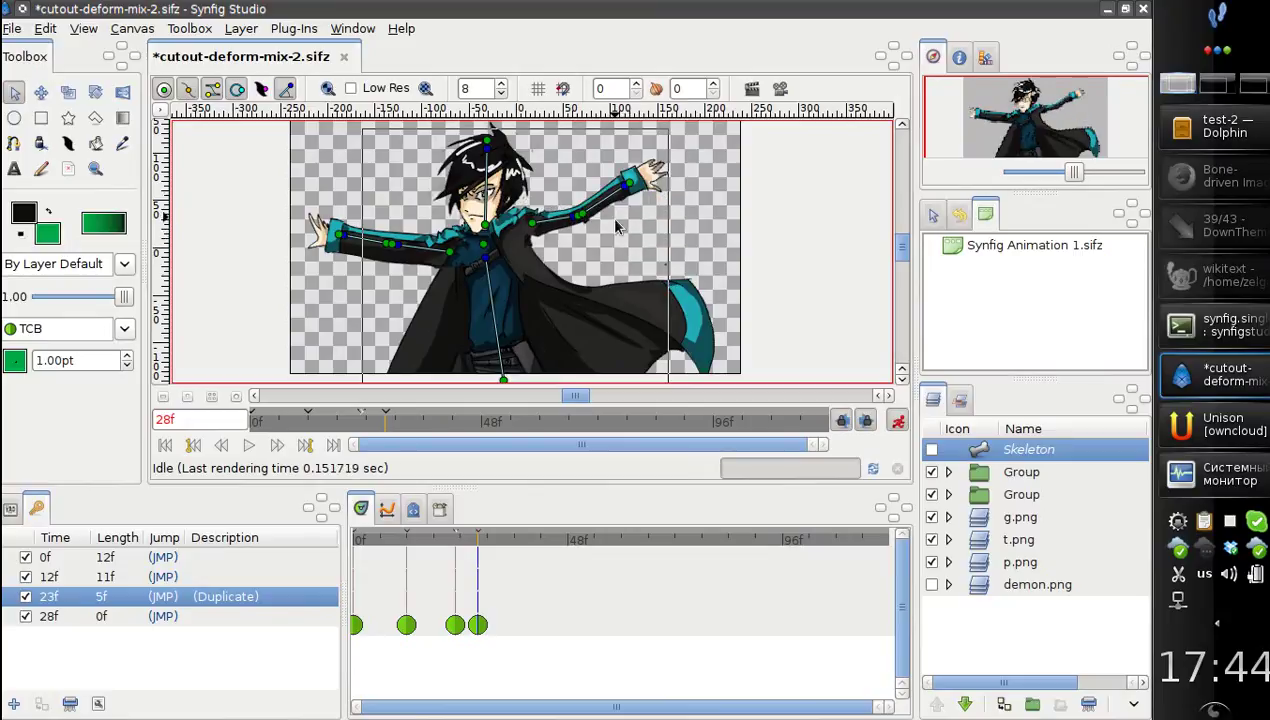
Step: Undo the forearm and spine tweaks, leaving the upper body standing upright
key("ctrl+z")
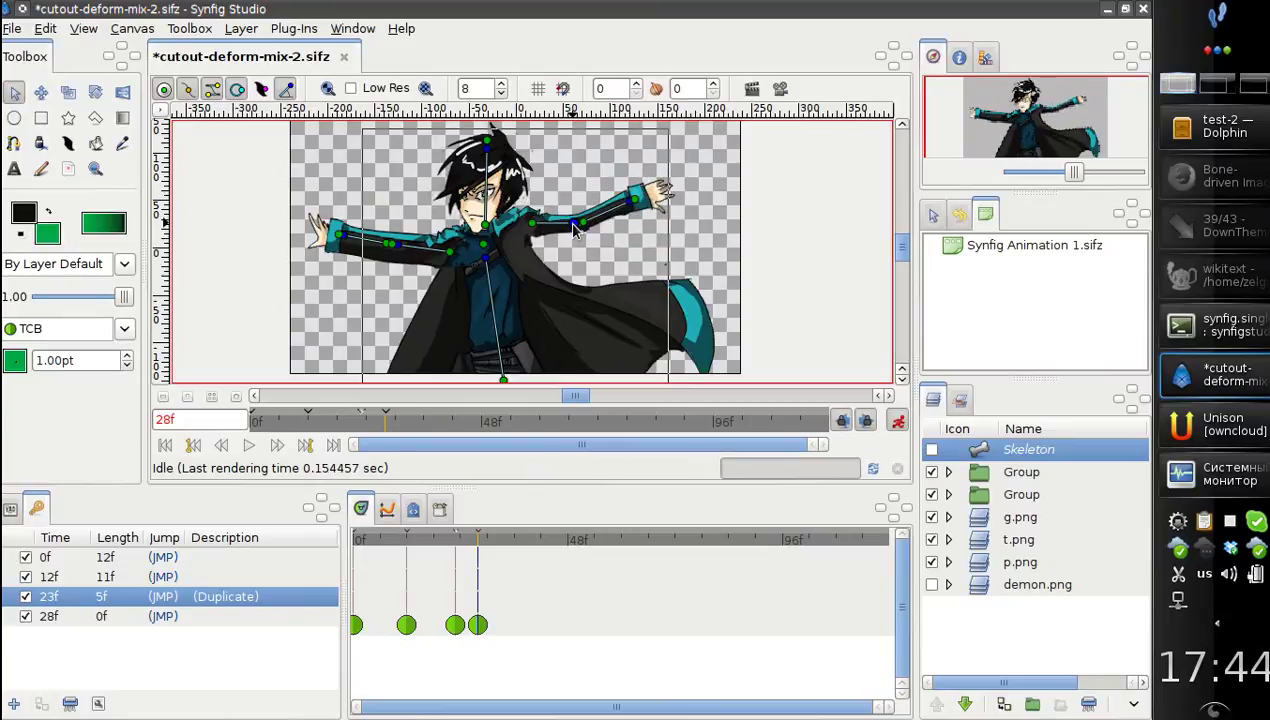
left_click_drag(510, 249, 545, 260)
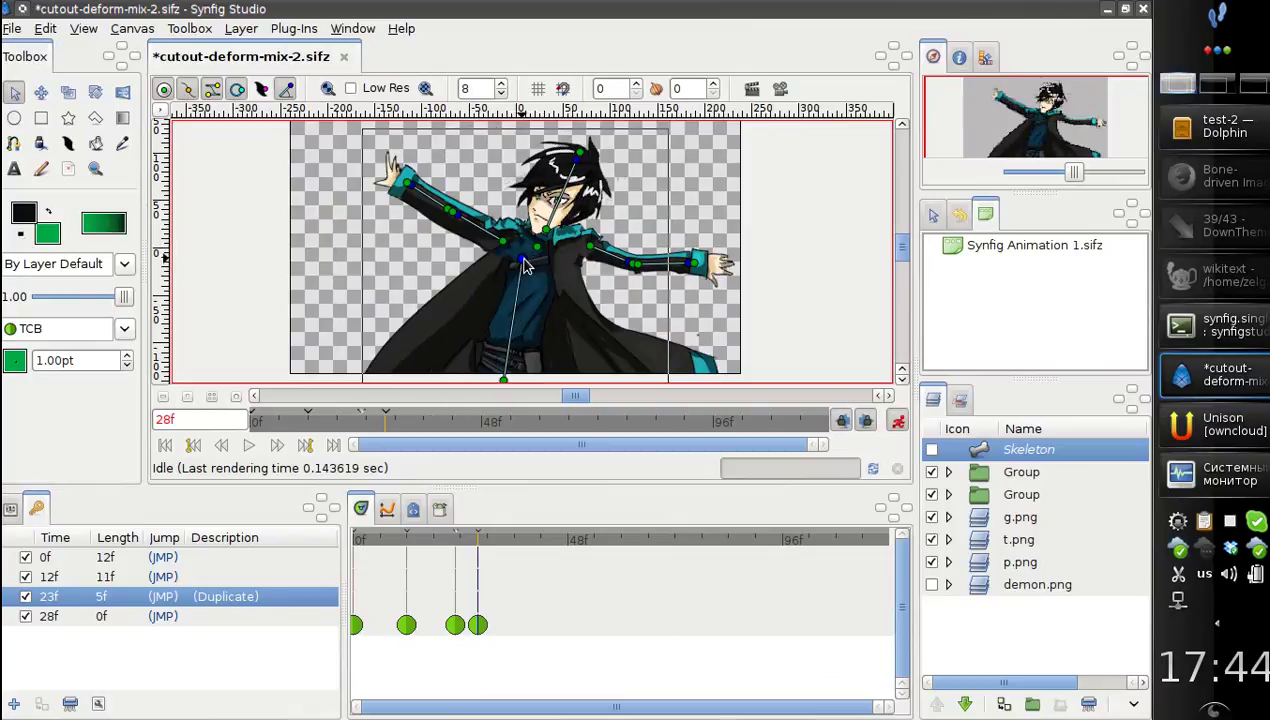
key("ctrl+z")
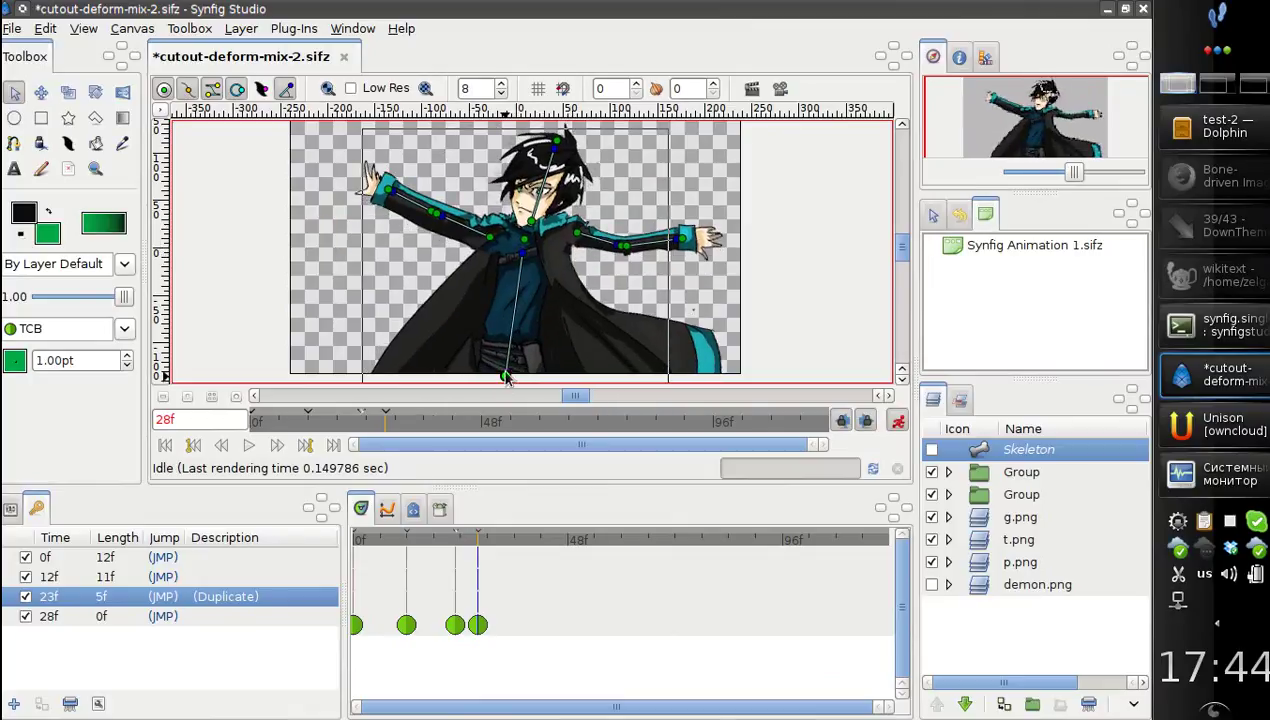
mouse_move(528, 262)
left_mouse_down()
mouse_move(487, 263)
mouse_move(500, 265)
left_mouse_up()
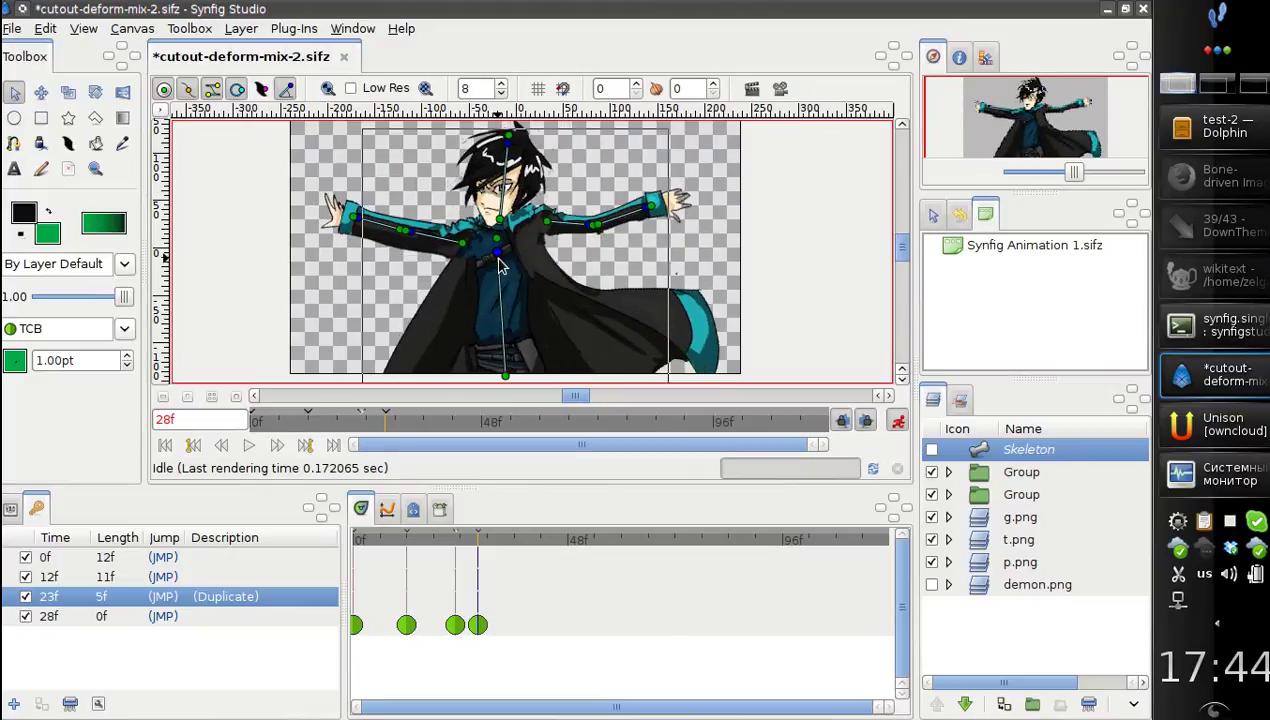
left_click_drag(507, 549, 521, 551)
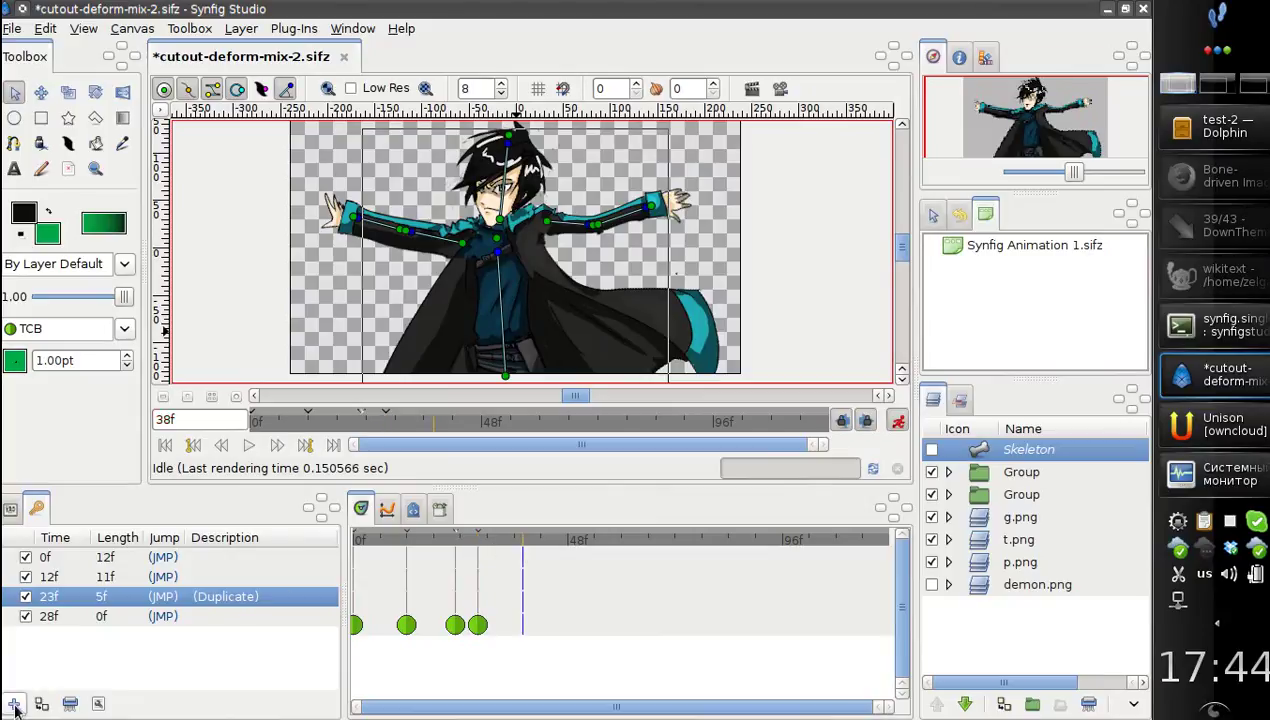
Step: Add a keyframe at 38f posed upright with head straight and both arms outstretched
left_click(14, 705)
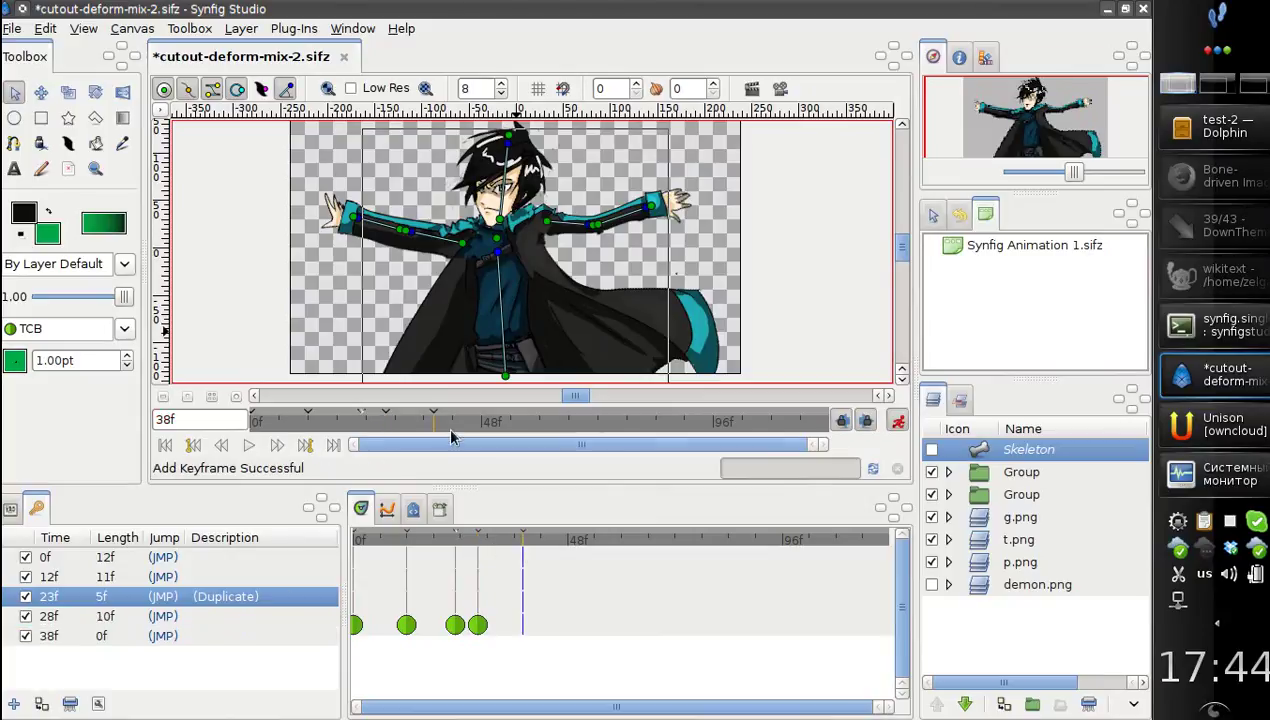
left_click_drag(500, 262, 515, 265)
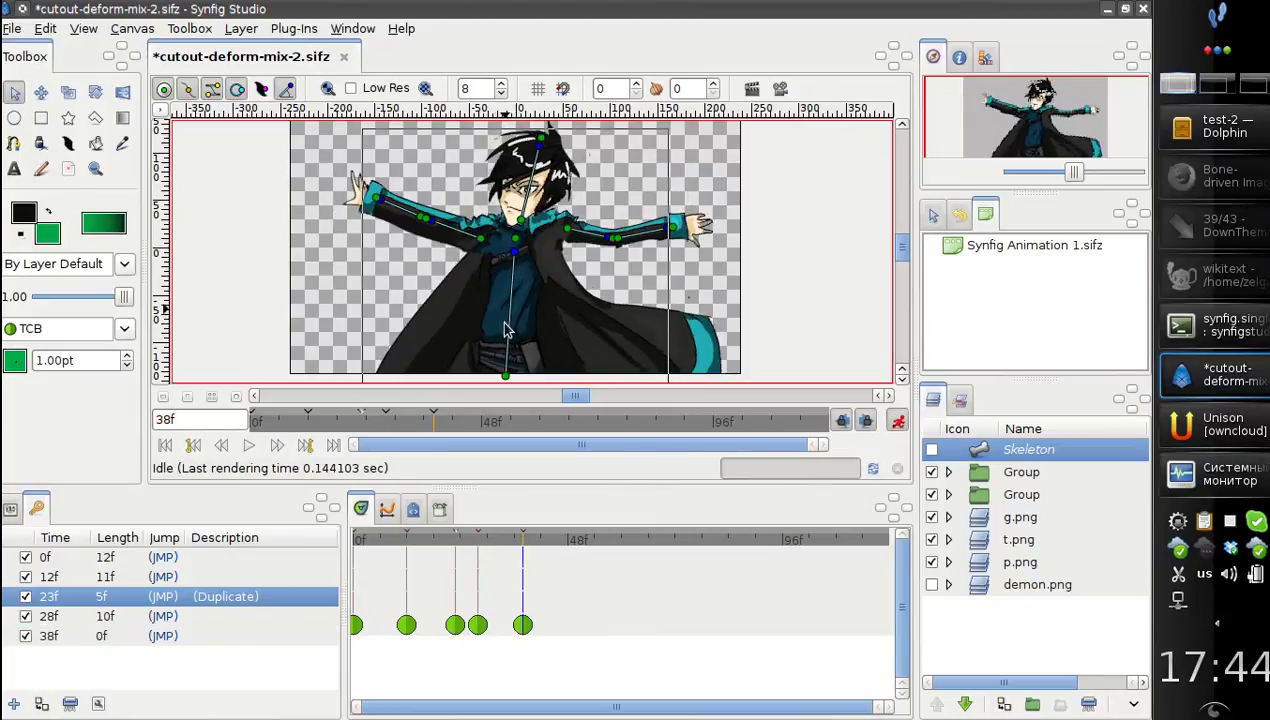
left_click_drag(504, 391, 505, 388)
left_click_drag(534, 150, 520, 151)
left_click_drag(428, 234, 427, 242)
mouse_move(606, 247)
left_mouse_down()
mouse_move(658, 236)
mouse_move(660, 258)
left_mouse_up()
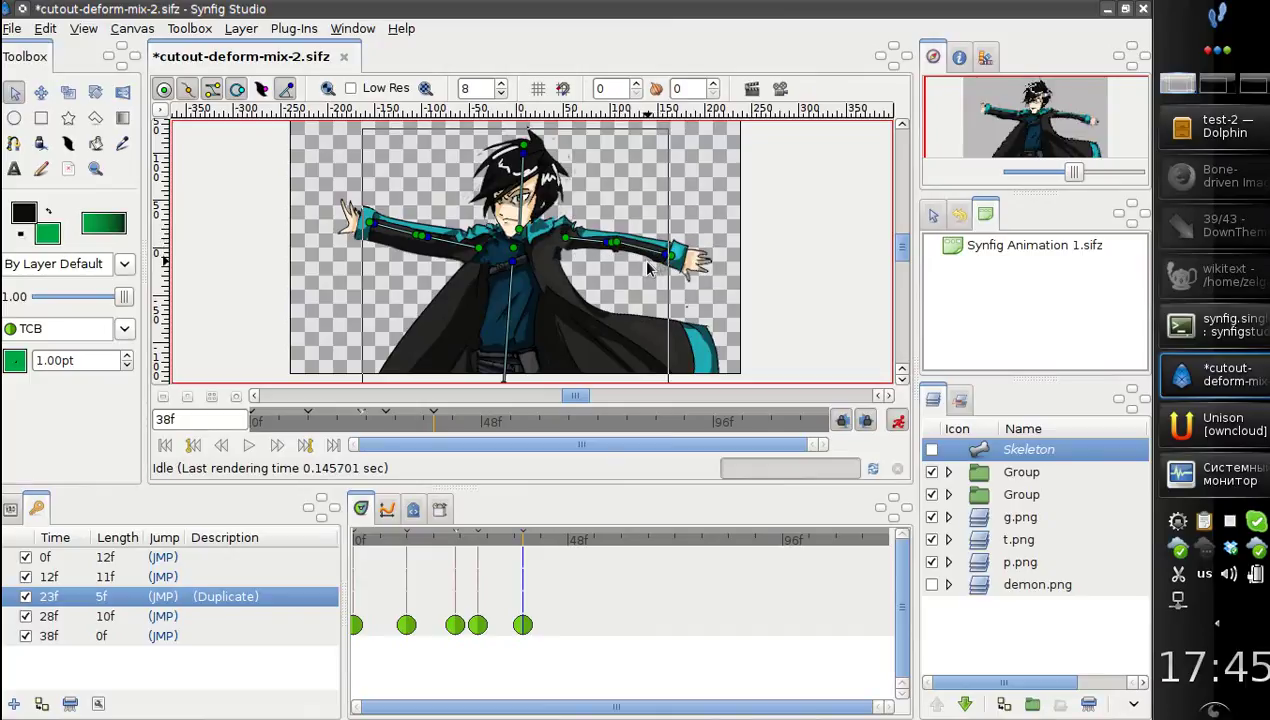
Step: Play the animation back, then duplicate the 38f keyframe at 47f
left_click(165, 445)
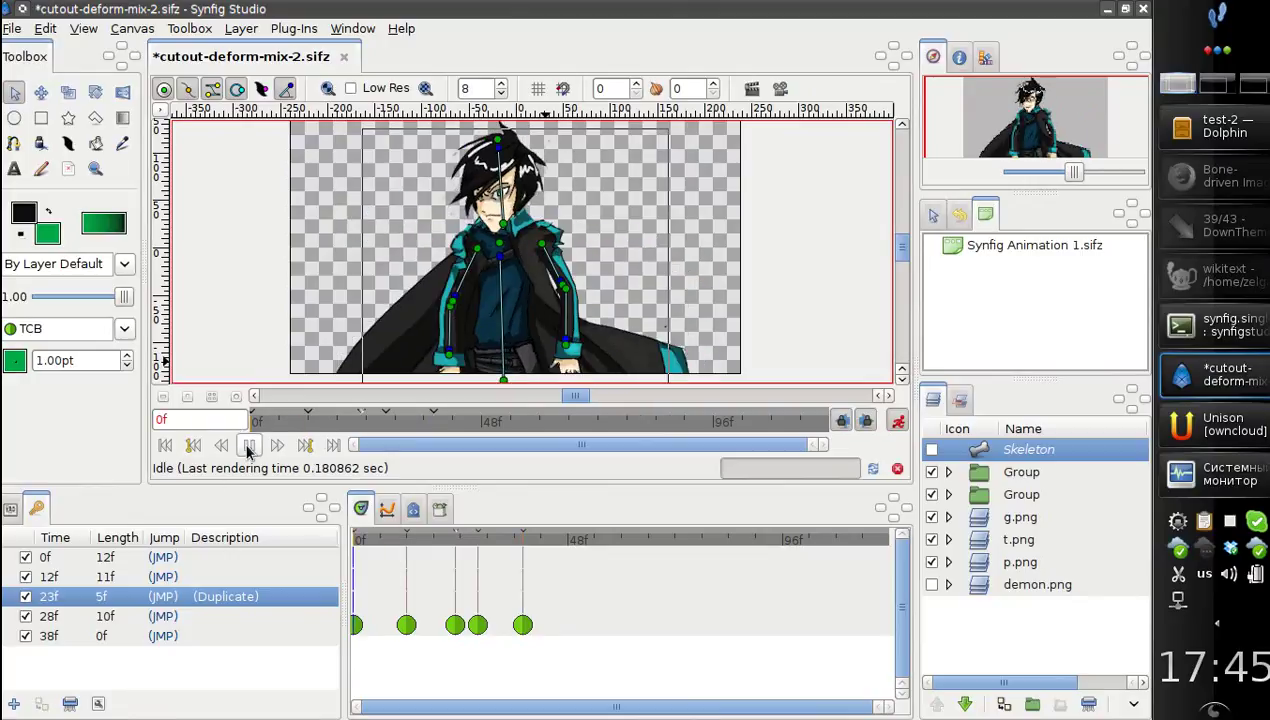
left_click(249, 447)
left_click_drag(592, 538, 563, 538)
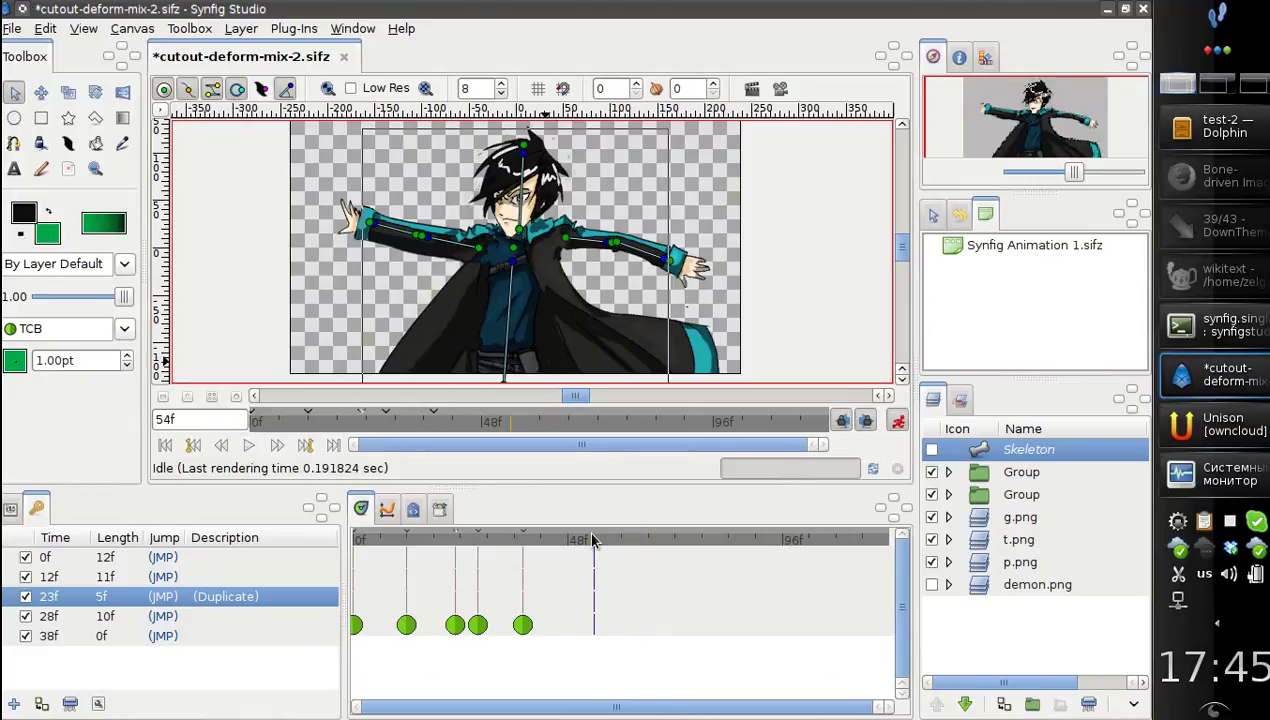
left_click(48, 636)
left_click(41, 703)
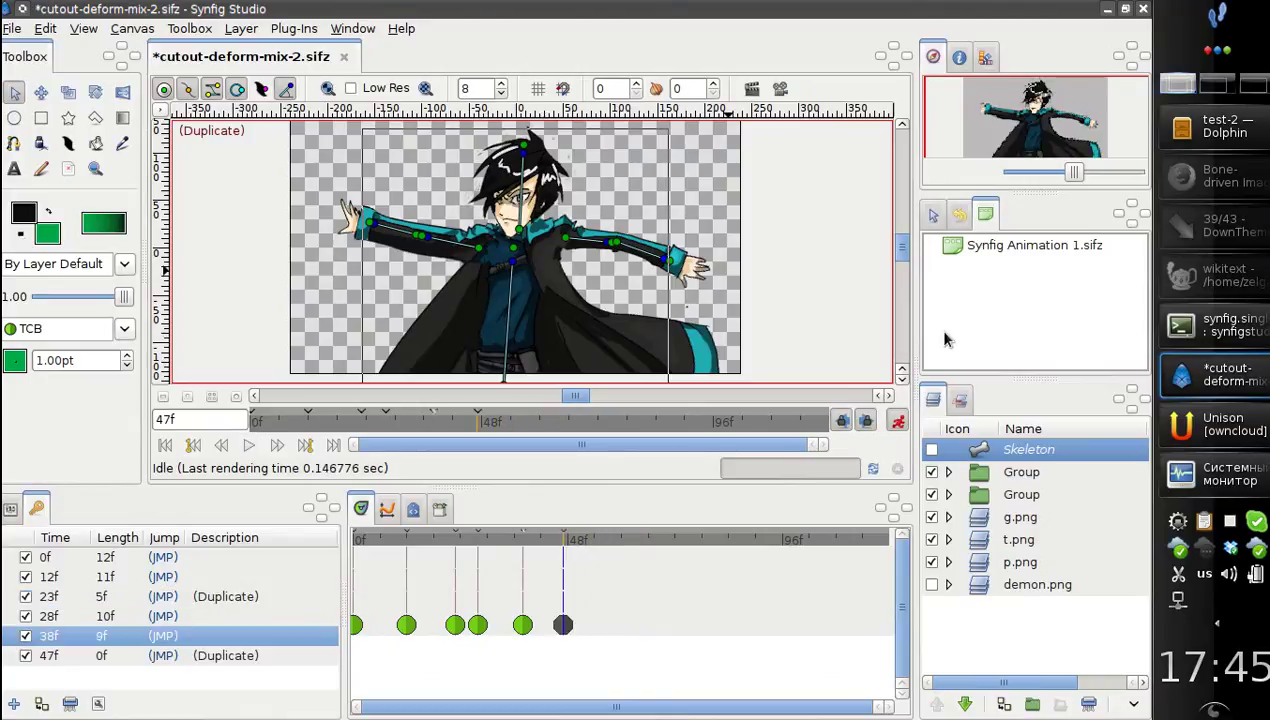
Step: Open the Preview settings with quality set to 1.00
key("F11")
type("12.0")
key("Tab")
Step: Render the preview, play it through twice, and close it
left_click(650, 476)
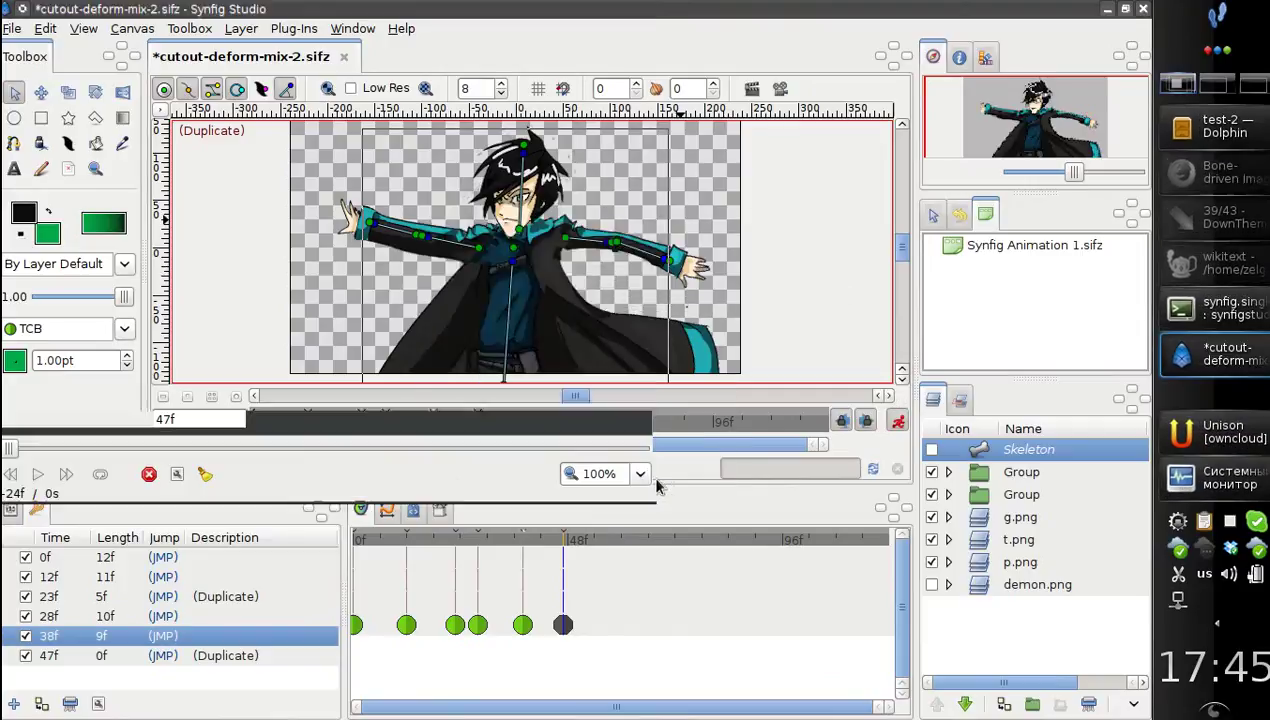
left_click(37, 475)
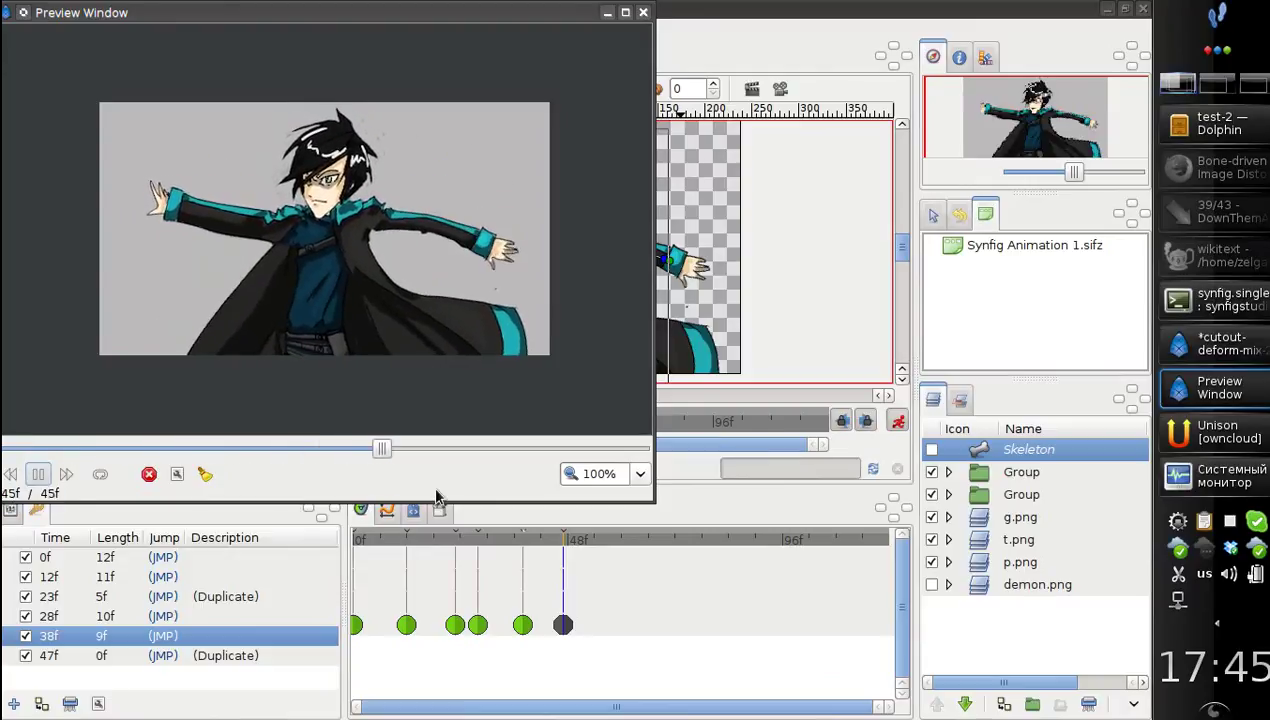
left_click_drag(440, 447, 5, 447)
left_click(36, 485)
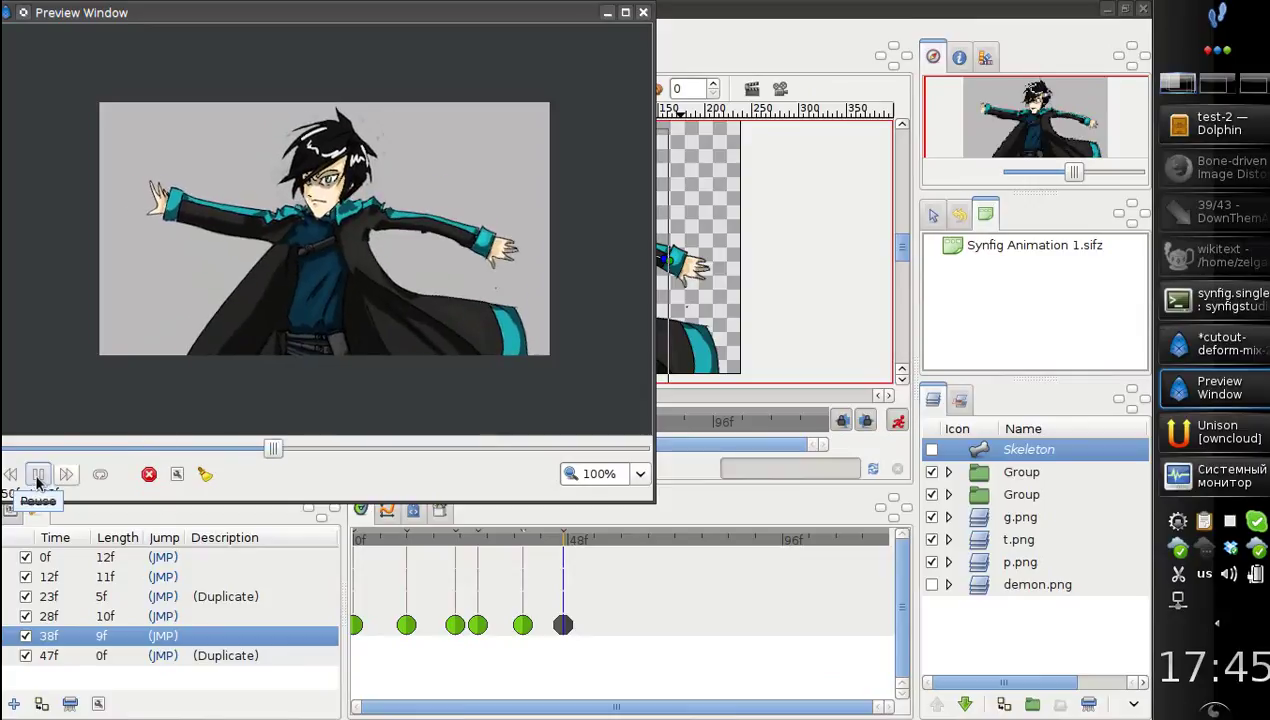
left_click(643, 12)
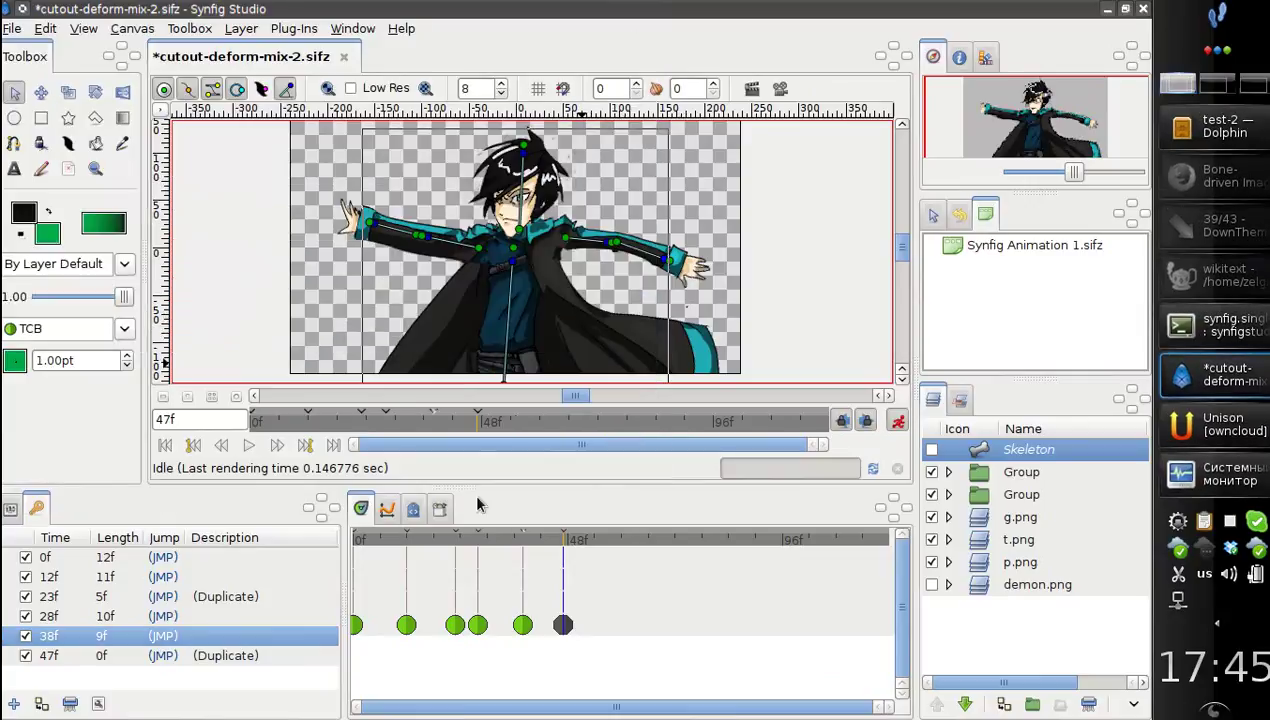
Step: Raise the arm joint slightly at frame 23f
left_click(385, 426)
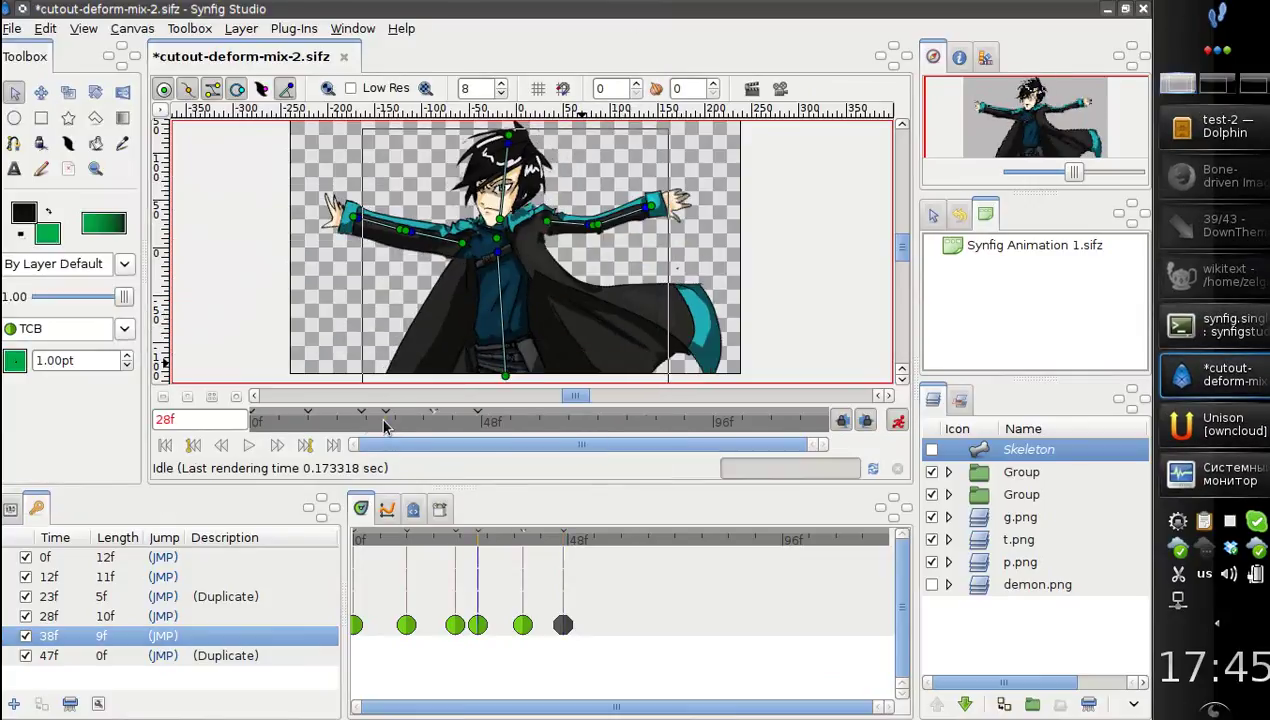
left_click(357, 426)
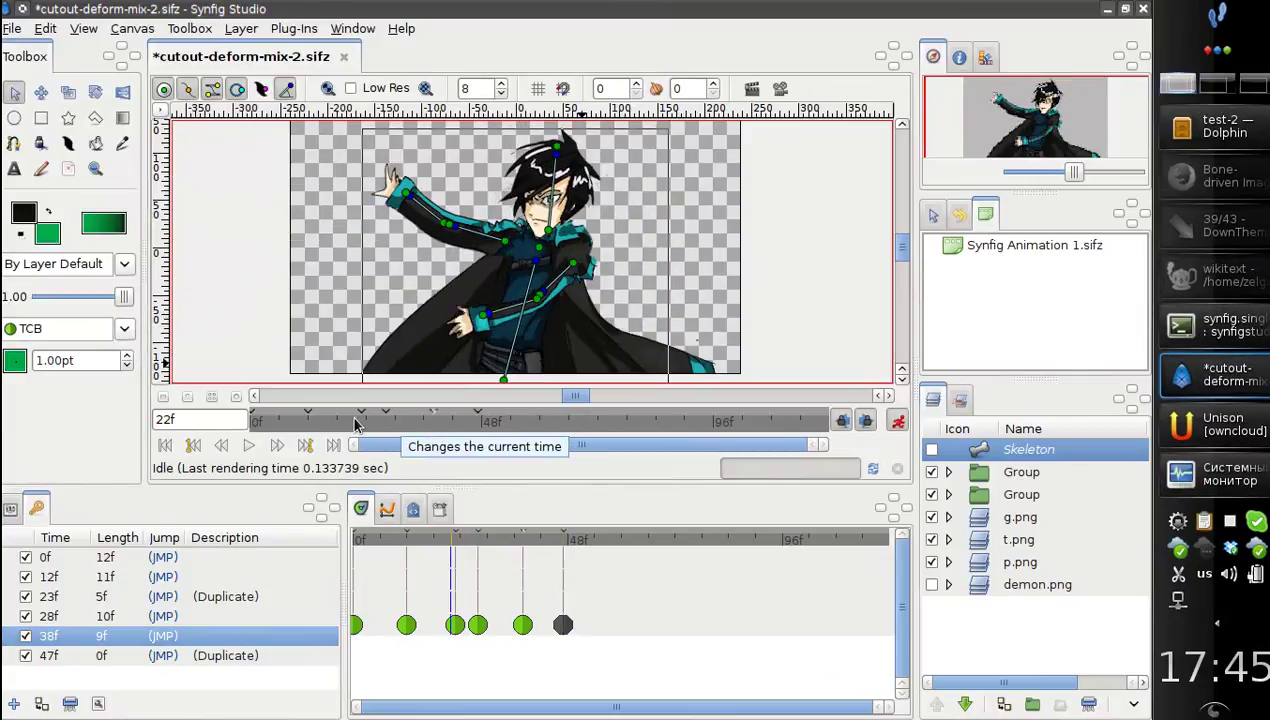
left_click(357, 424)
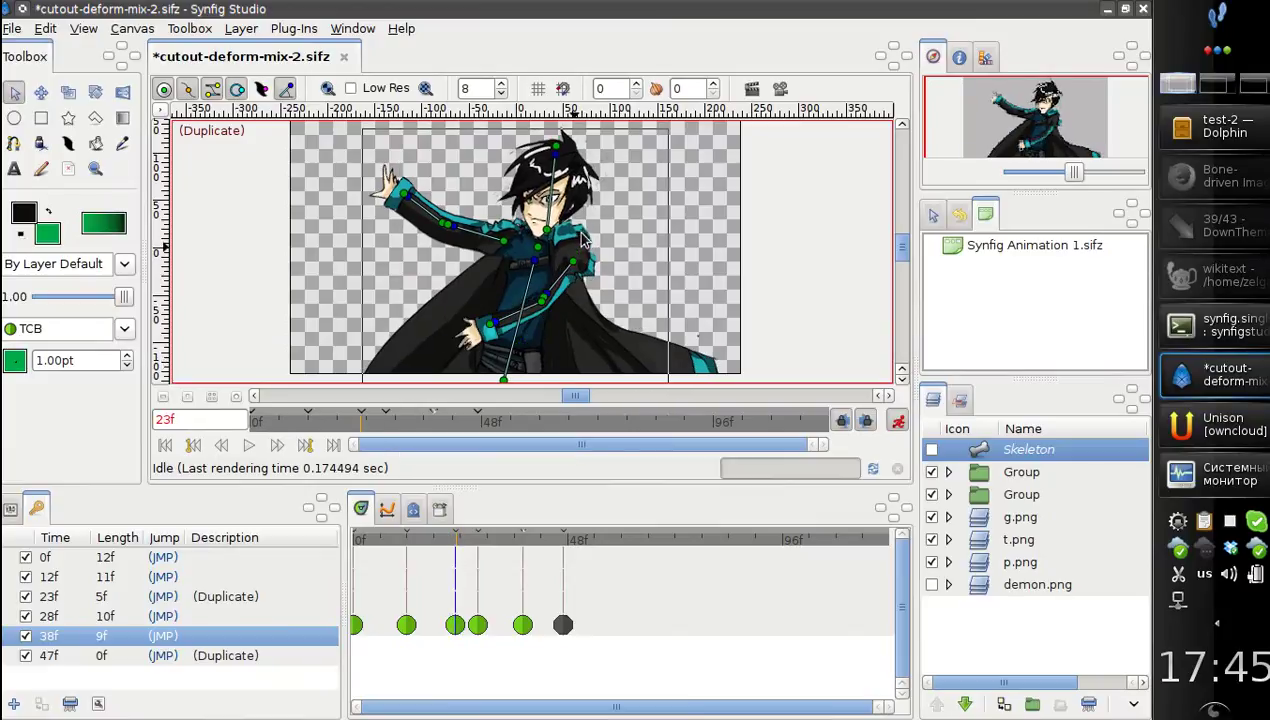
left_click_drag(573, 264, 573, 250)
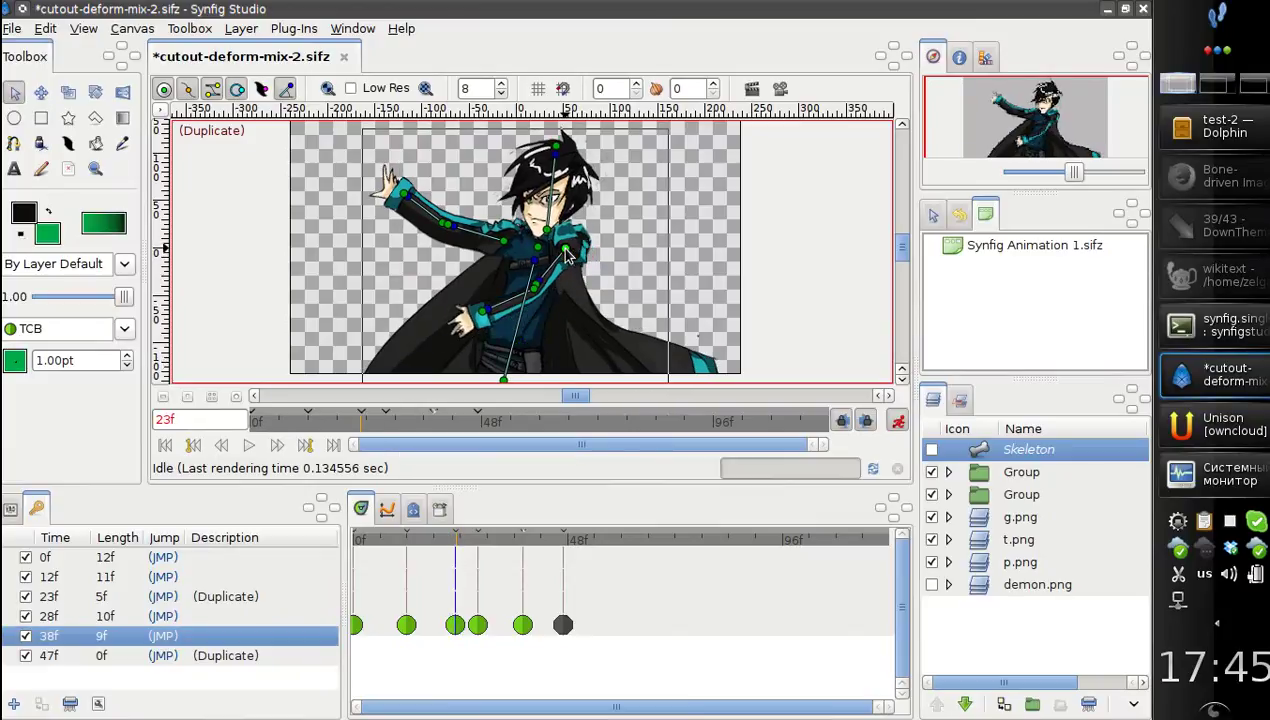
Step: Render a new preview, play it twice, close it, and scrub the timeline forward
left_click(303, 423)
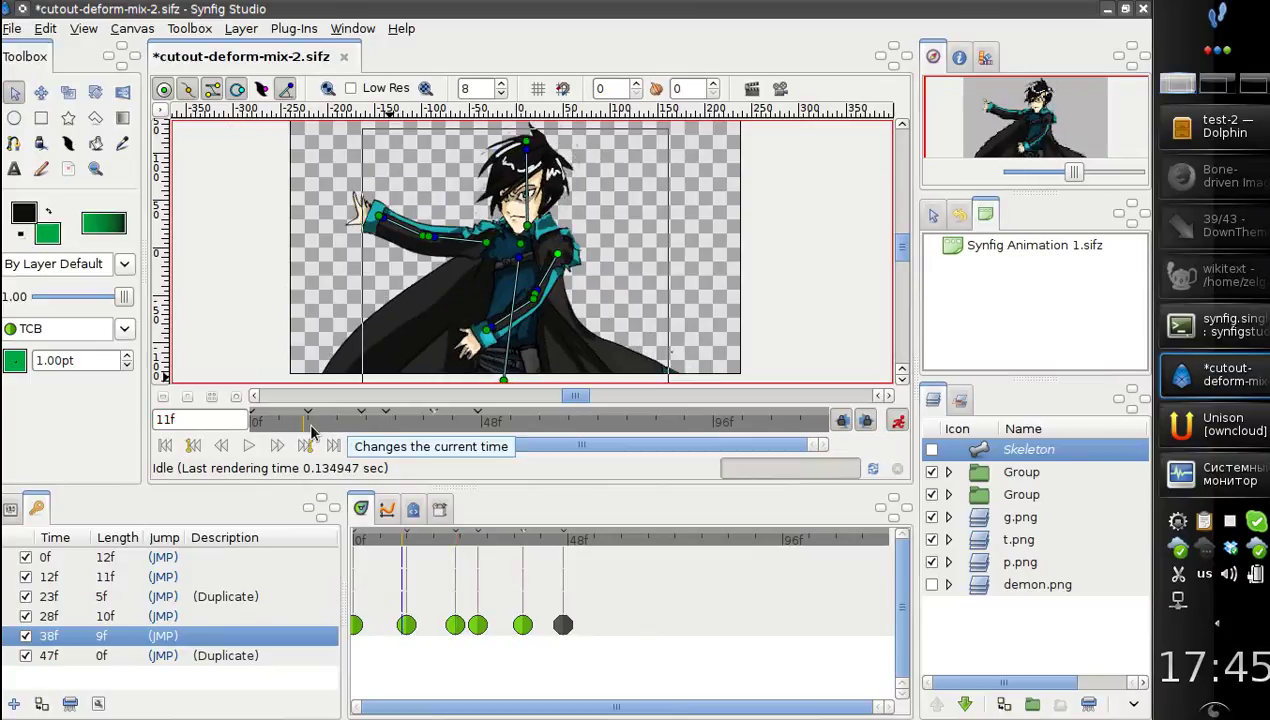
left_click(645, 474)
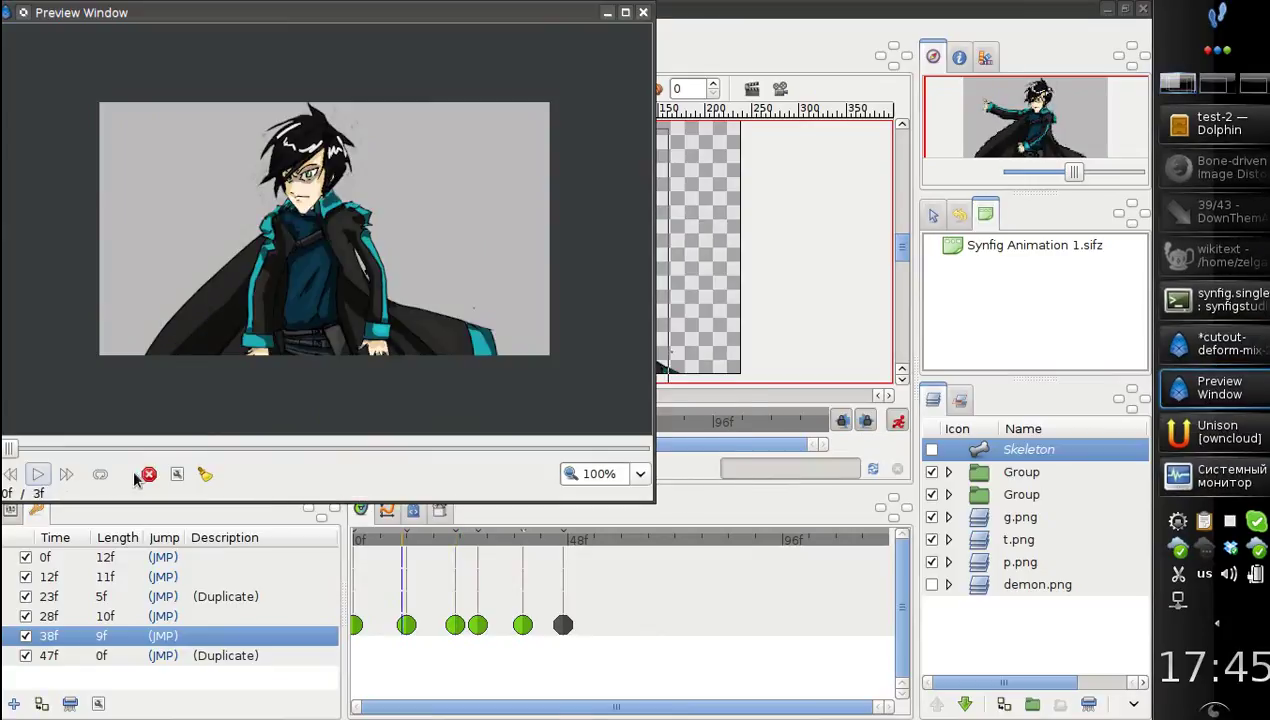
left_click(48, 480)
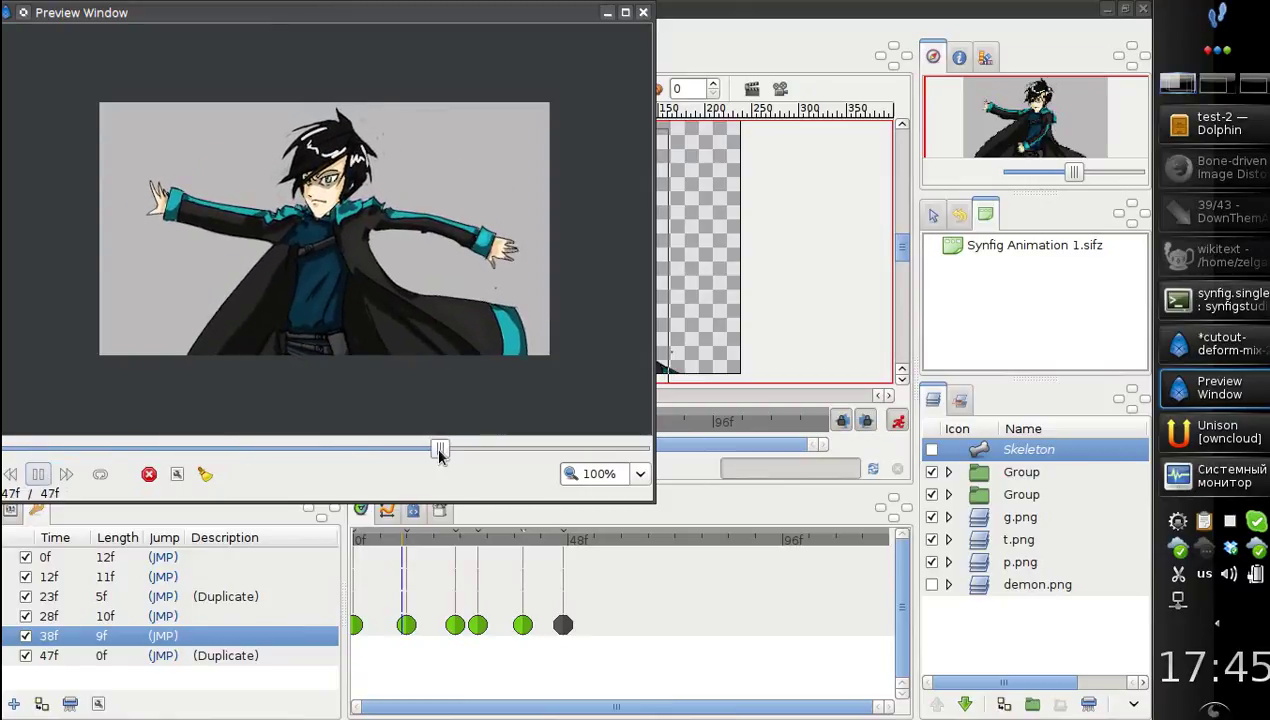
left_click_drag(292, 448, 12, 448)
left_click(37, 476)
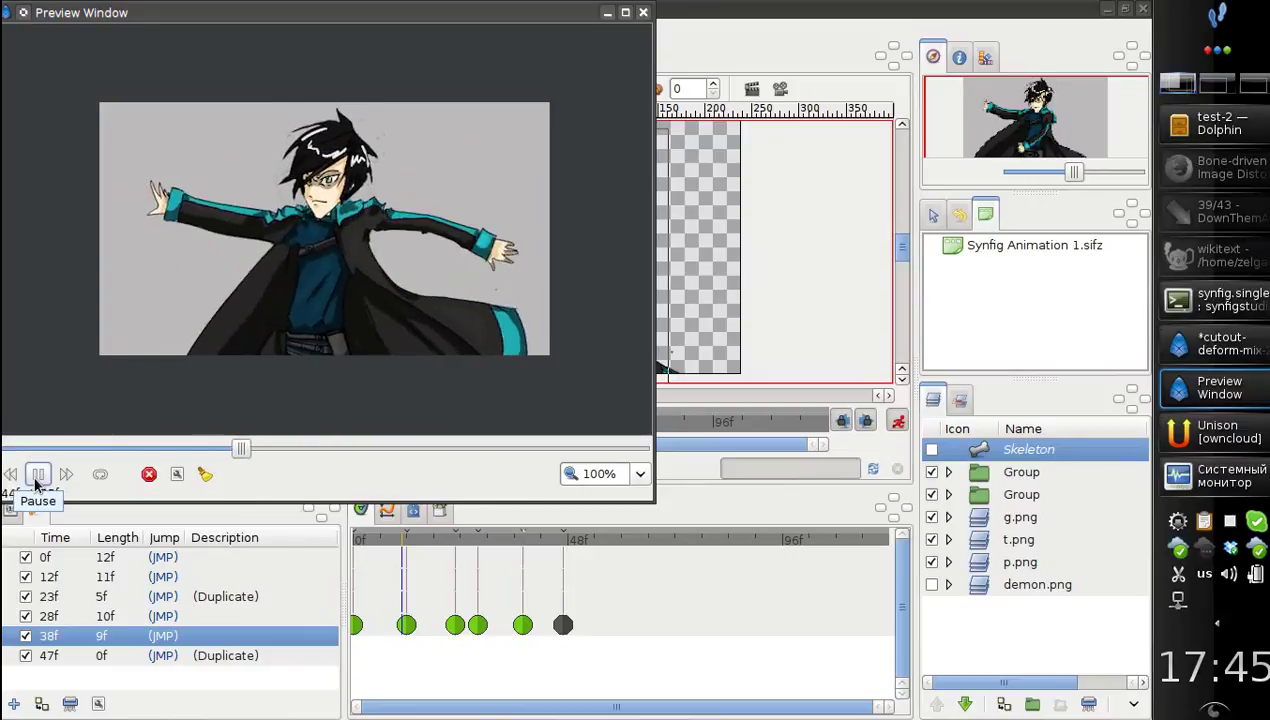
left_click(643, 12)
left_click(466, 548)
mouse_move(466, 548)
left_mouse_down()
mouse_move(527, 548)
mouse_move(477, 548)
left_mouse_up()
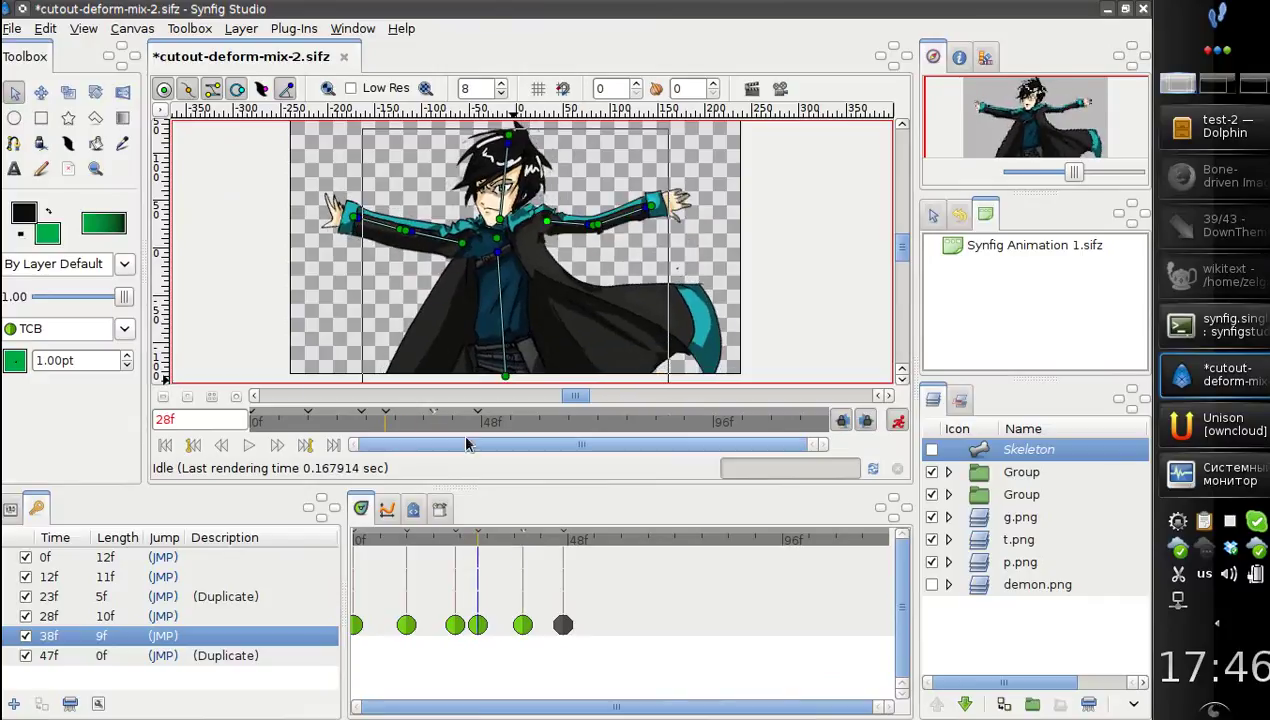
Step: At 28f, lift both arm bones into a V overhead and straighten the torso and head
left_click_drag(418, 240, 428, 208)
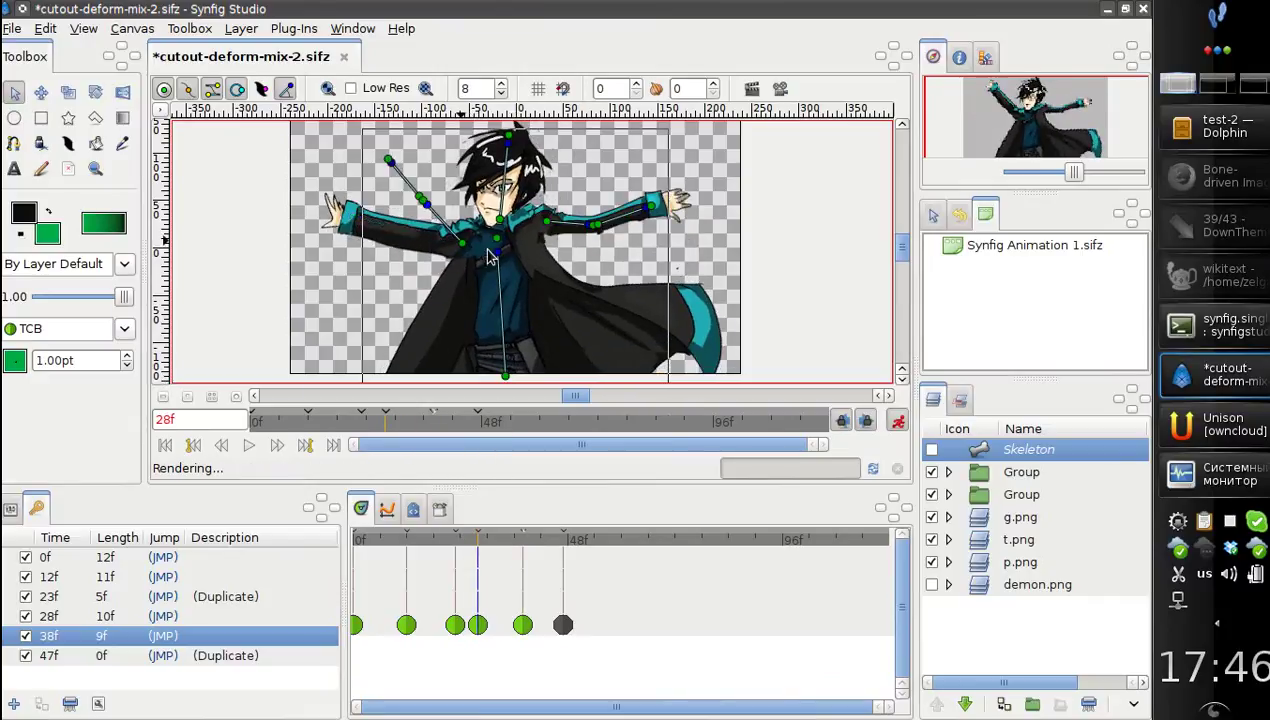
left_click_drag(587, 228, 592, 205)
left_click_drag(461, 251, 460, 236)
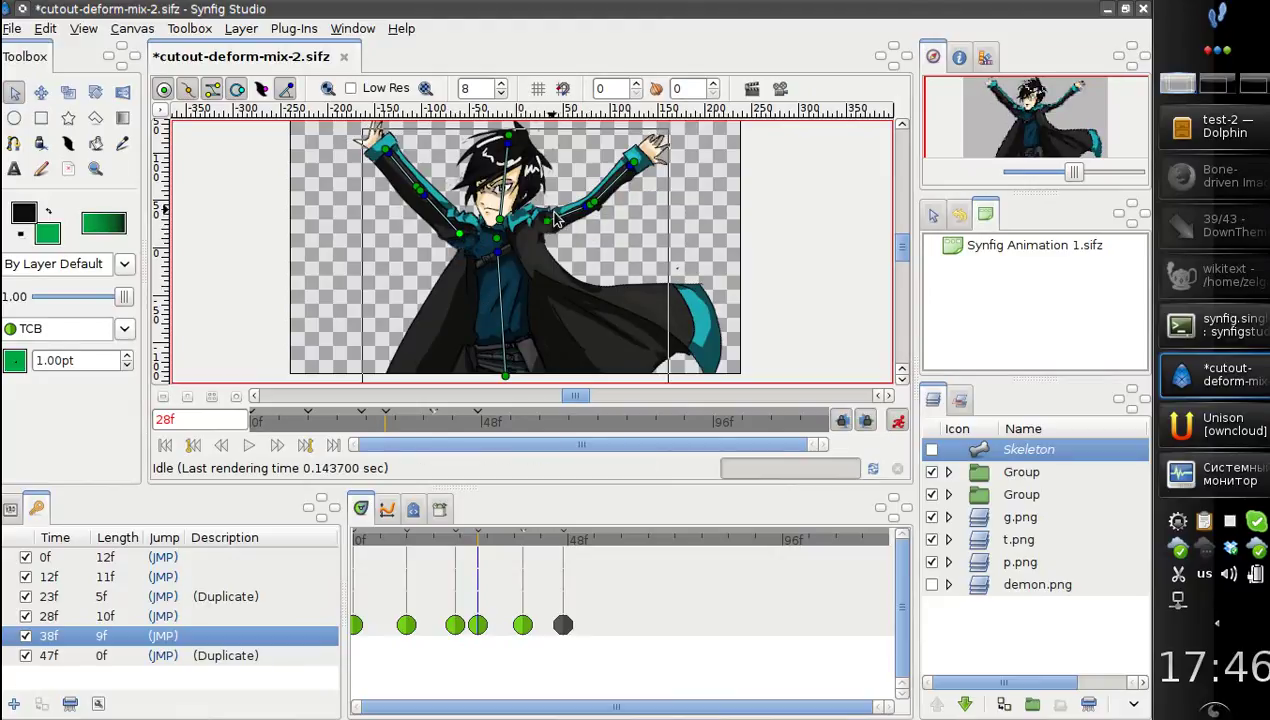
left_click_drag(498, 246, 494, 237)
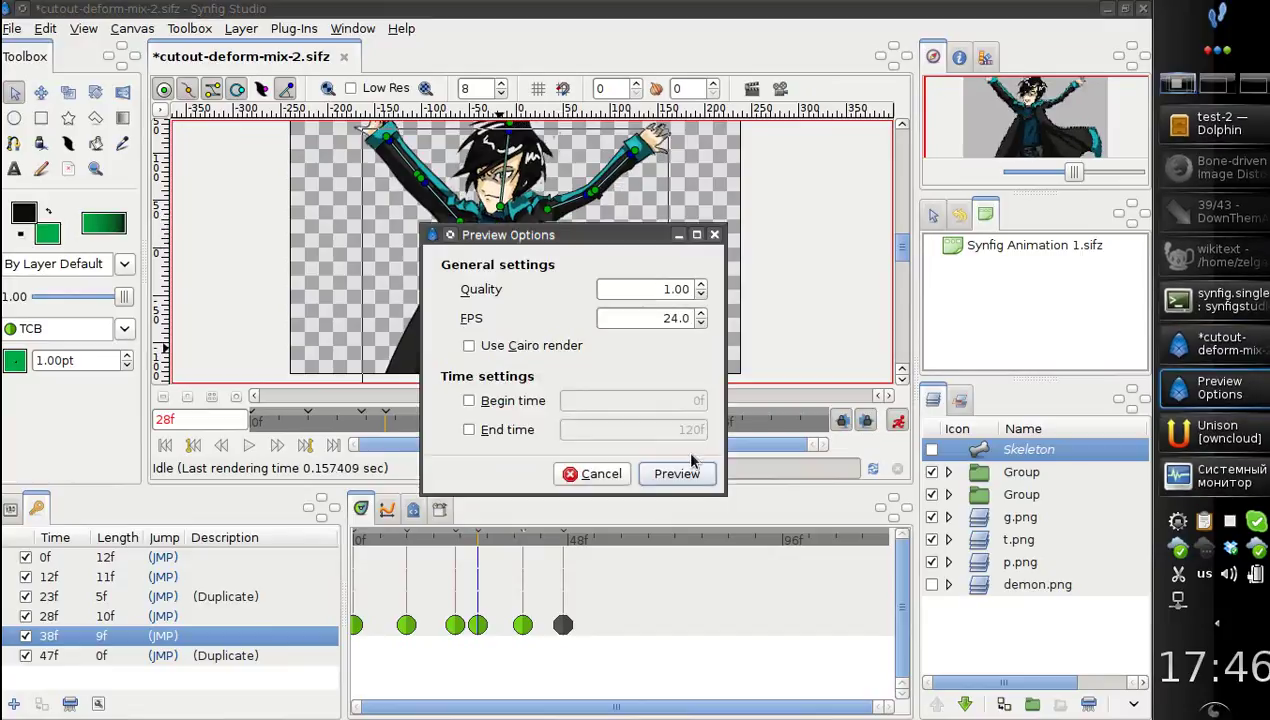
Step: Render the preview, reposition the Preview Window, and play the full animation
left_click(678, 472)
left_click_drag(278, 16, 468, 86)
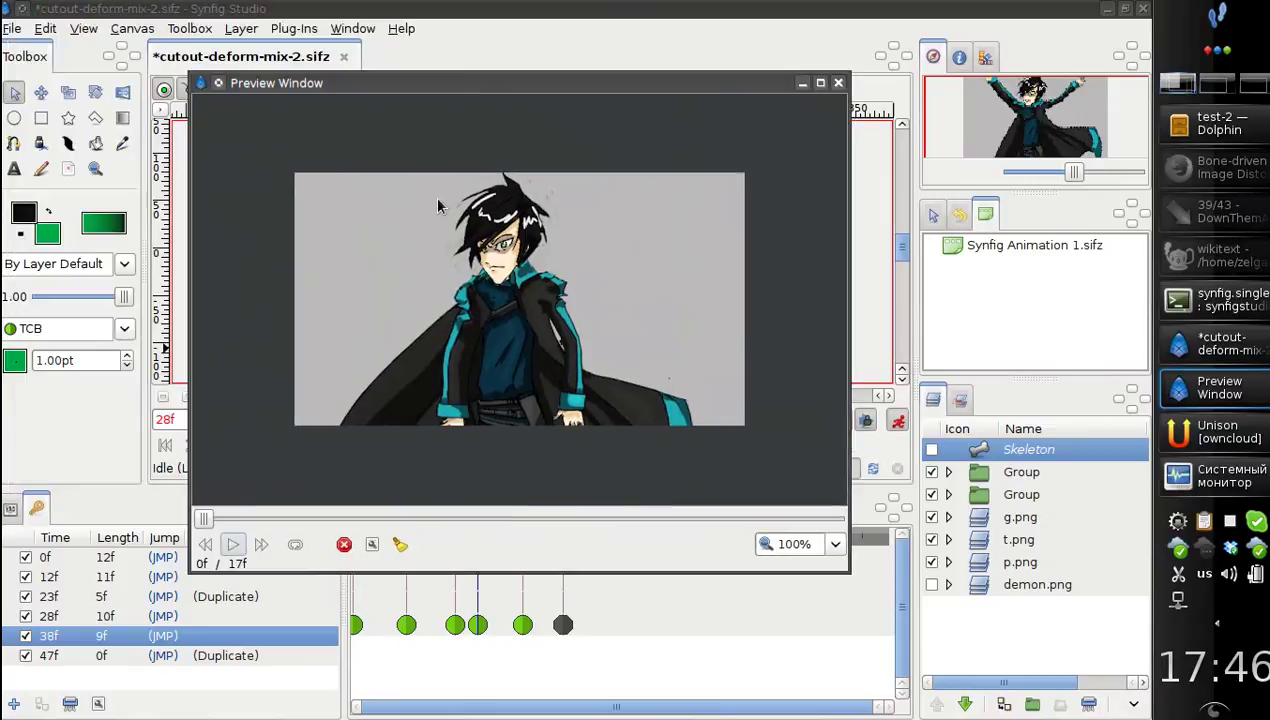
left_click(230, 548)
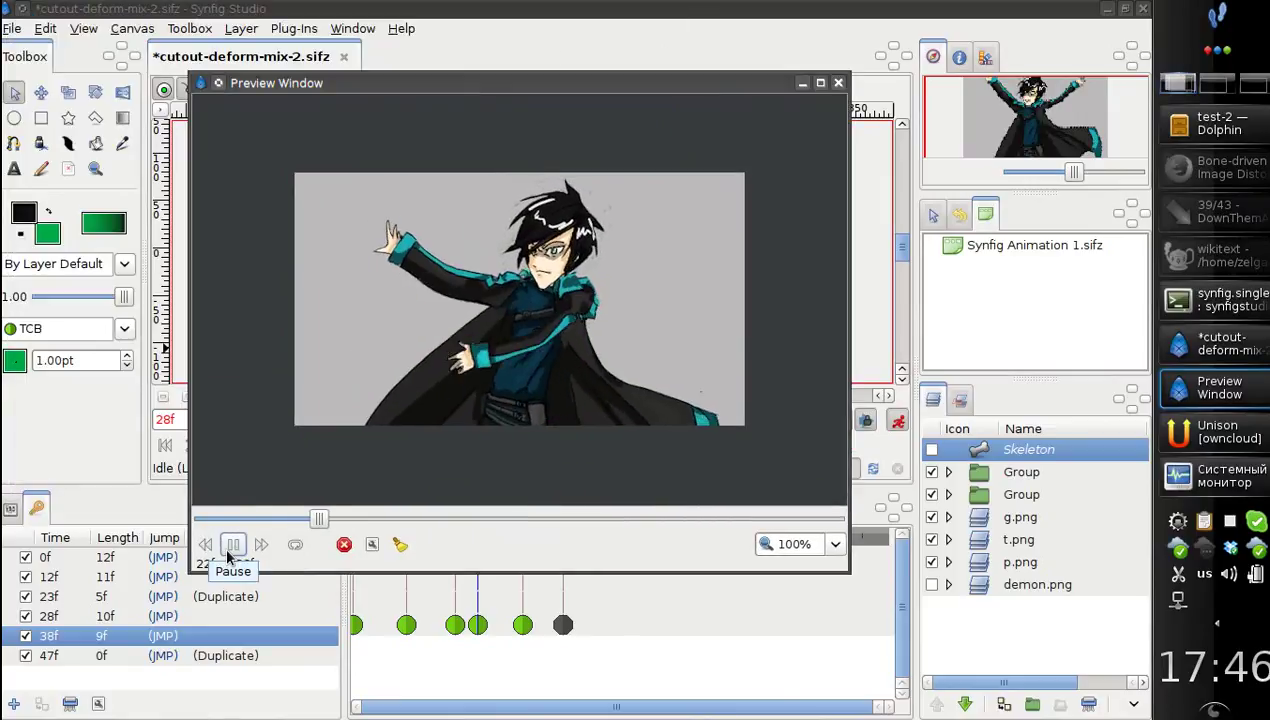